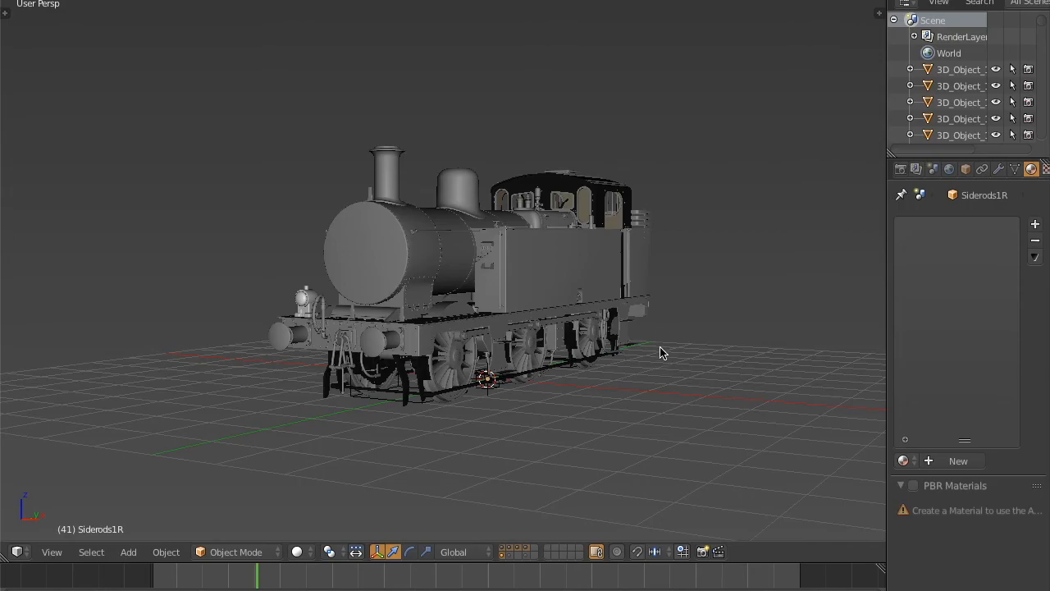
Step: Switch the locomotive's 3D viewport to Rendered shading
scroll(664, 318, "up", 3)
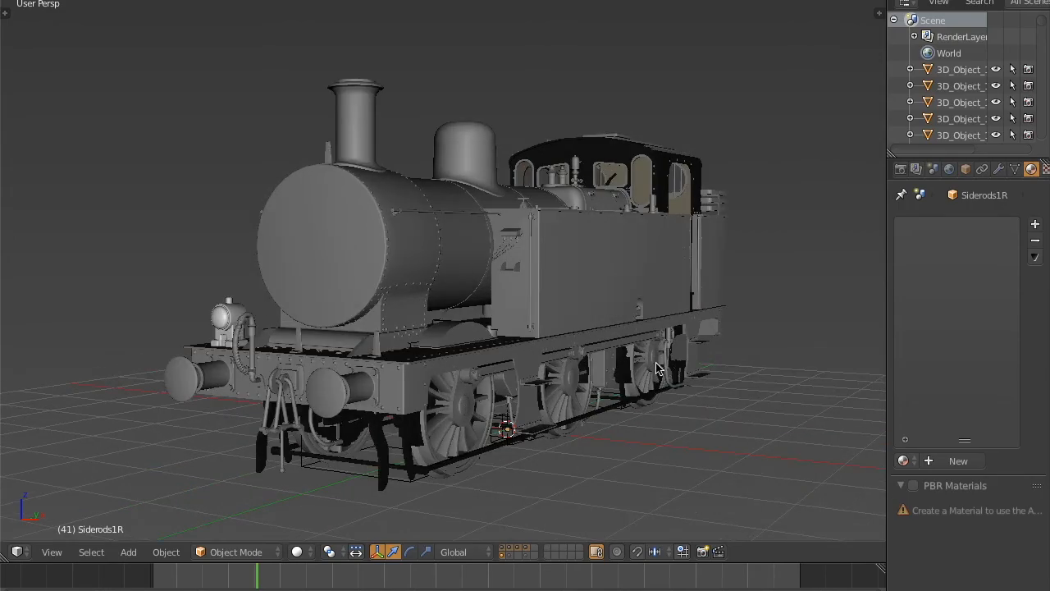
middle_click_drag(683, 355, 670, 375)
middle_click_drag(710, 345, 623, 358)
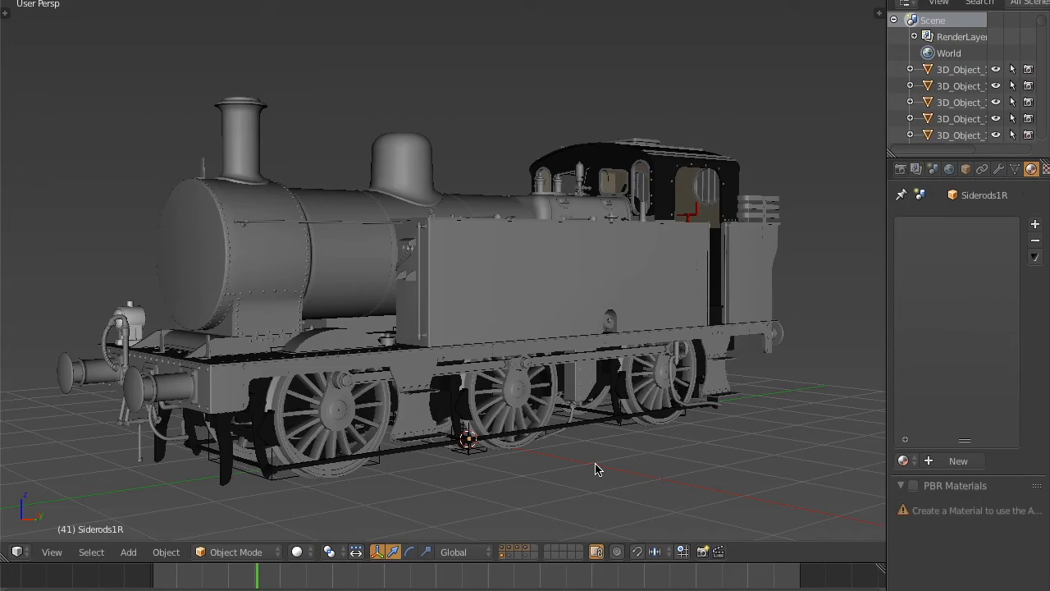
scroll(509, 378, "down", 1)
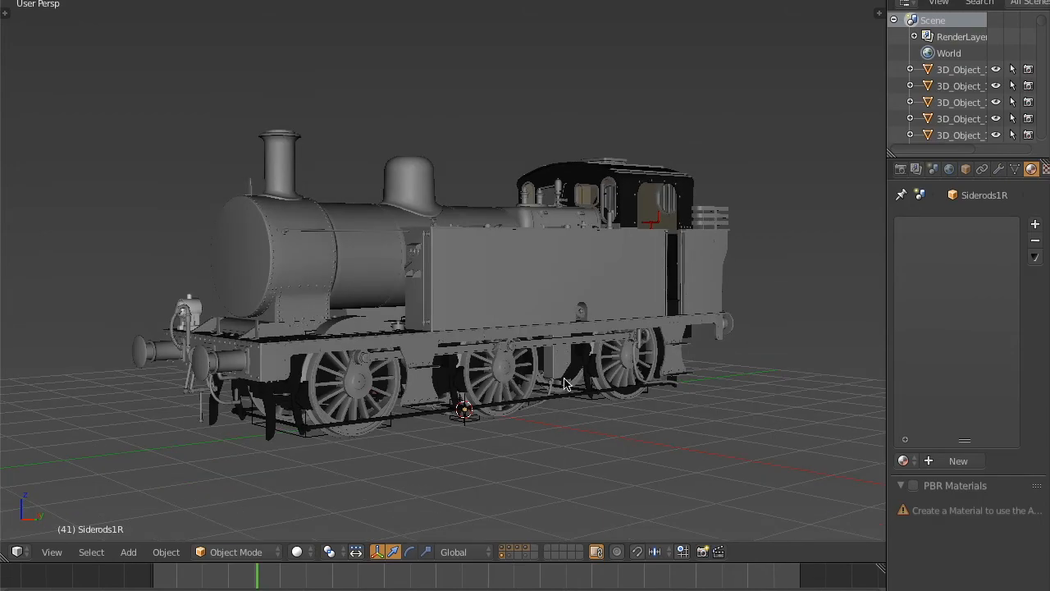
key("KP_1")
scroll(656, 305, "down", 1)
middle_click_drag(740, 261, 671, 312, "shift")
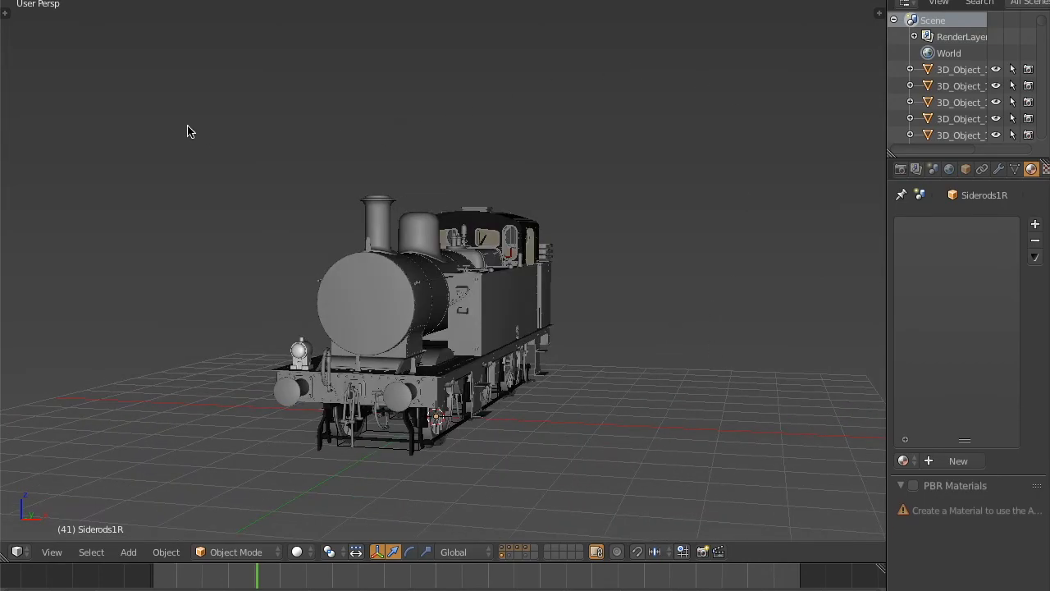
left_click(297, 551)
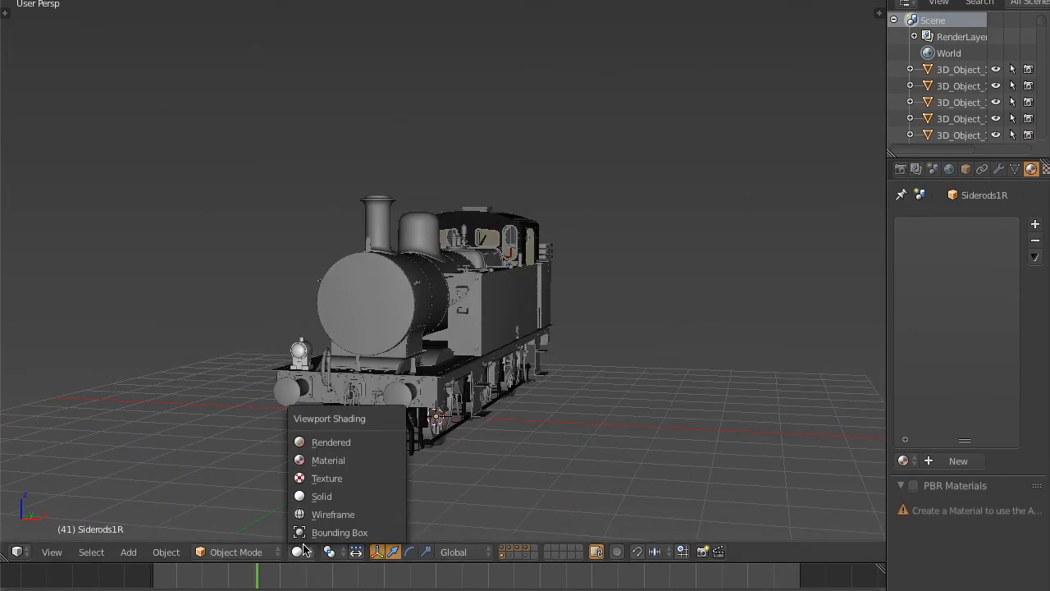
left_click(367, 444)
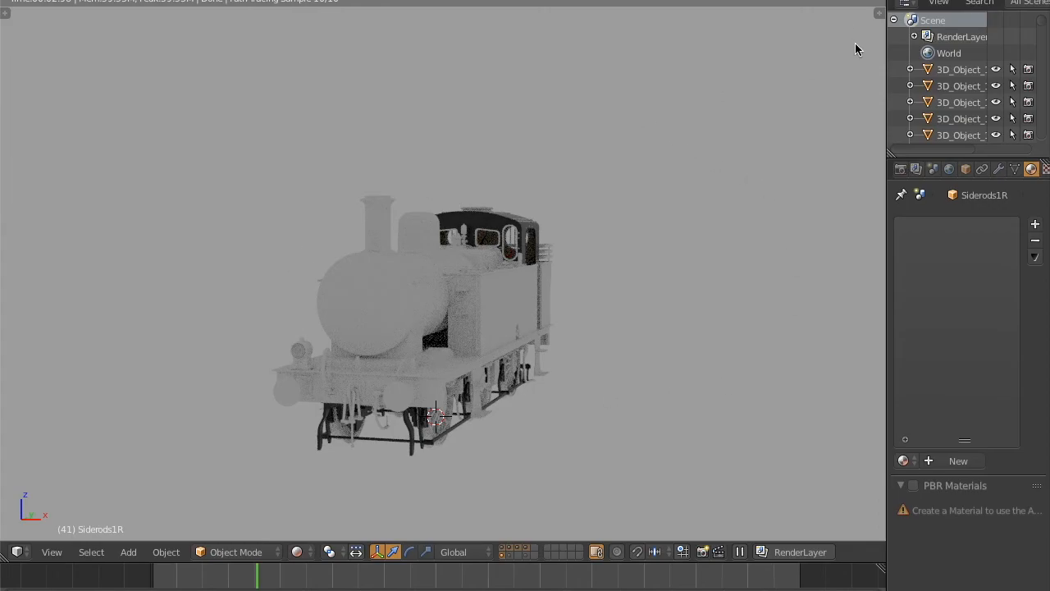
Step: Split the 3D viewport in two and make the second area a Node Editor showing the world shader nodes
left_click_drag(880, 11, 438, 65)
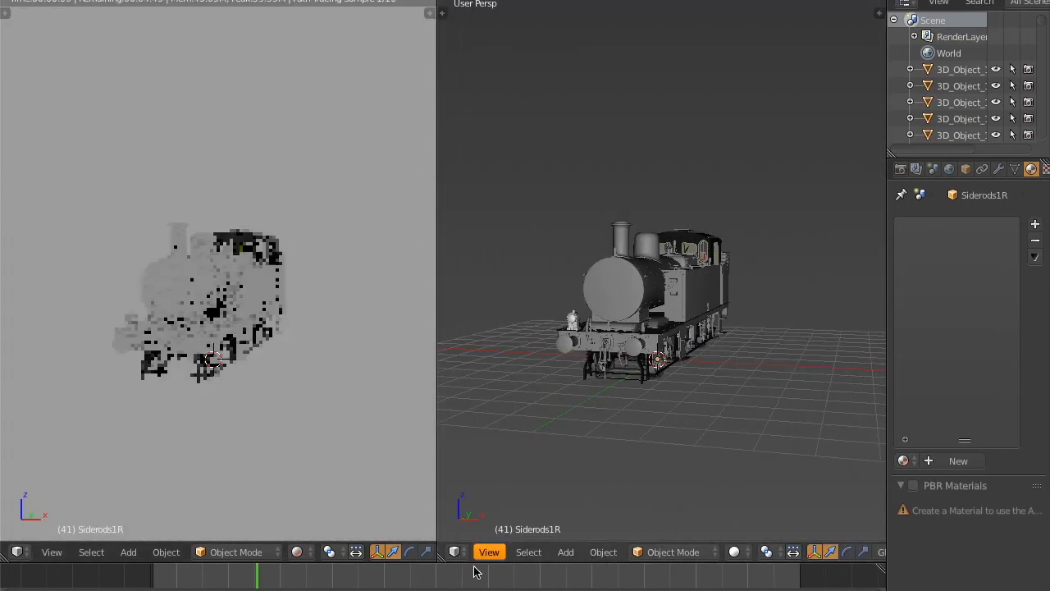
left_click(457, 551)
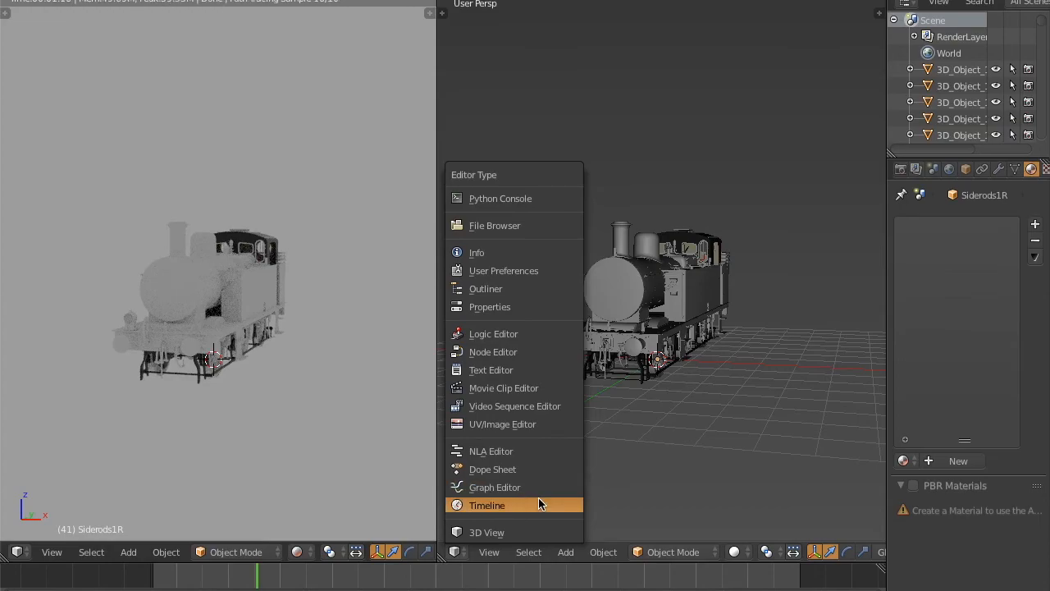
scroll(135, 269, "up", 5)
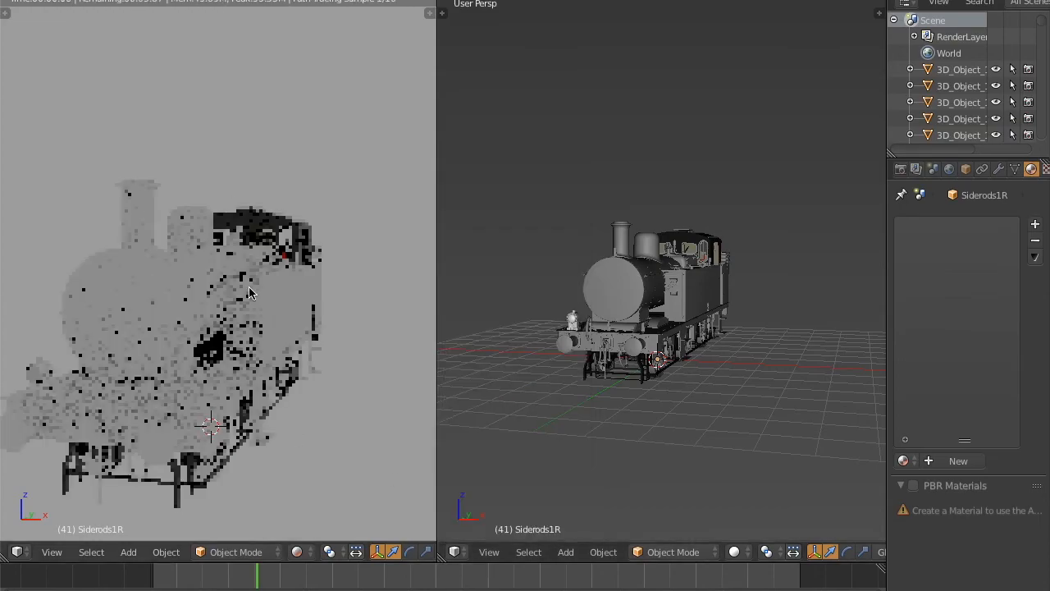
left_click(455, 551)
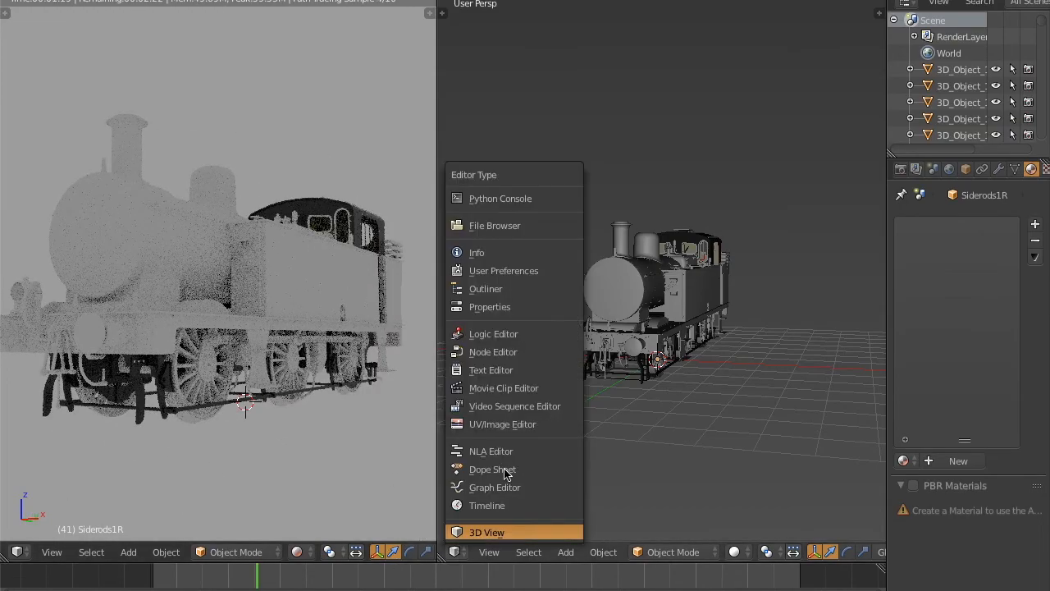
left_click(519, 354)
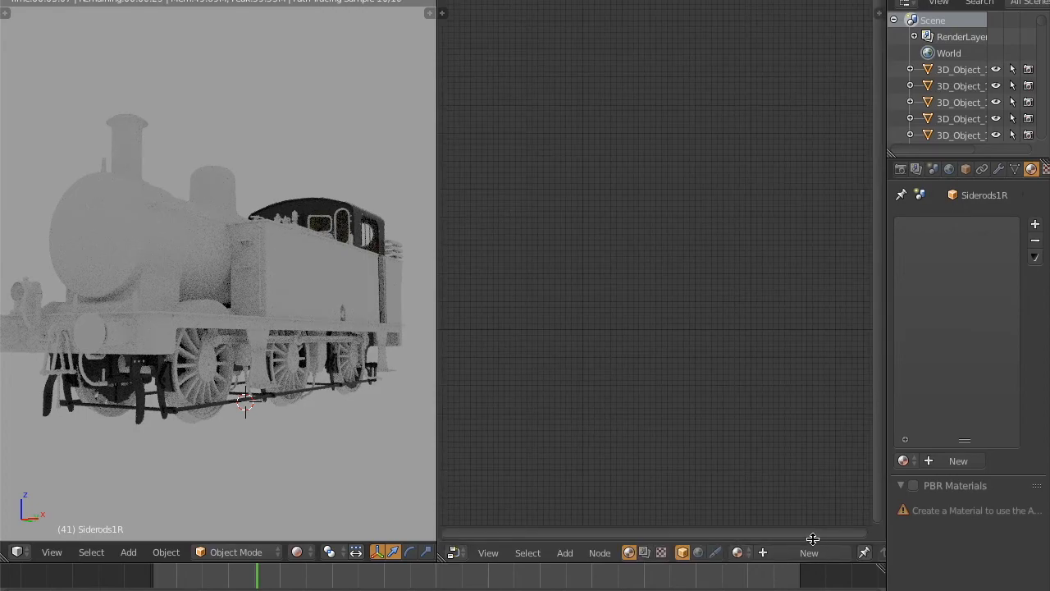
left_click(698, 554)
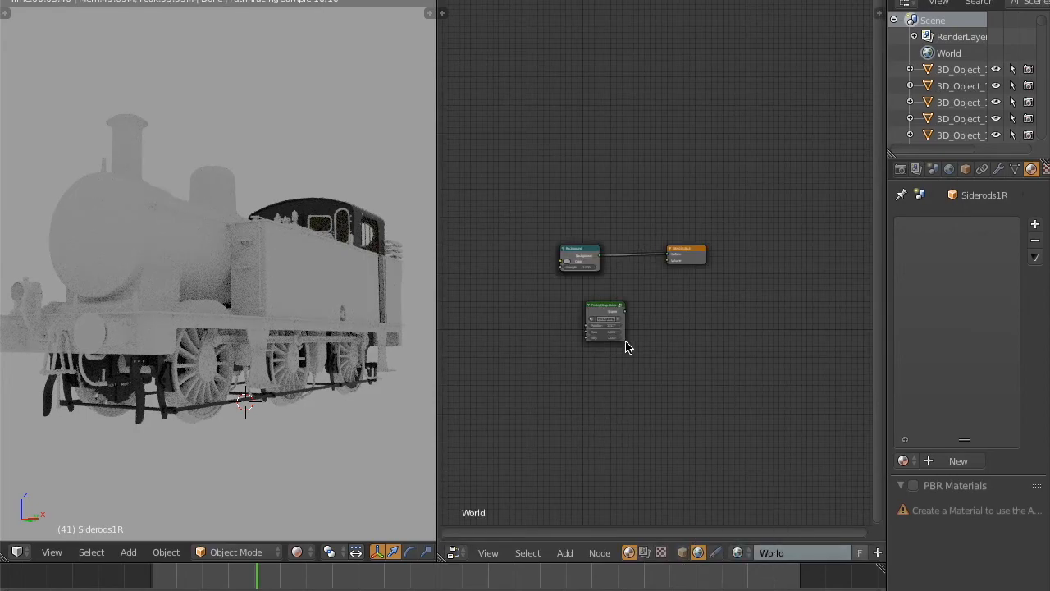
Step: Add an Environment Texture node in front of the world's Background node
scroll(563, 347, "up", 2)
key("shift+a")
mouse_move(641, 258)
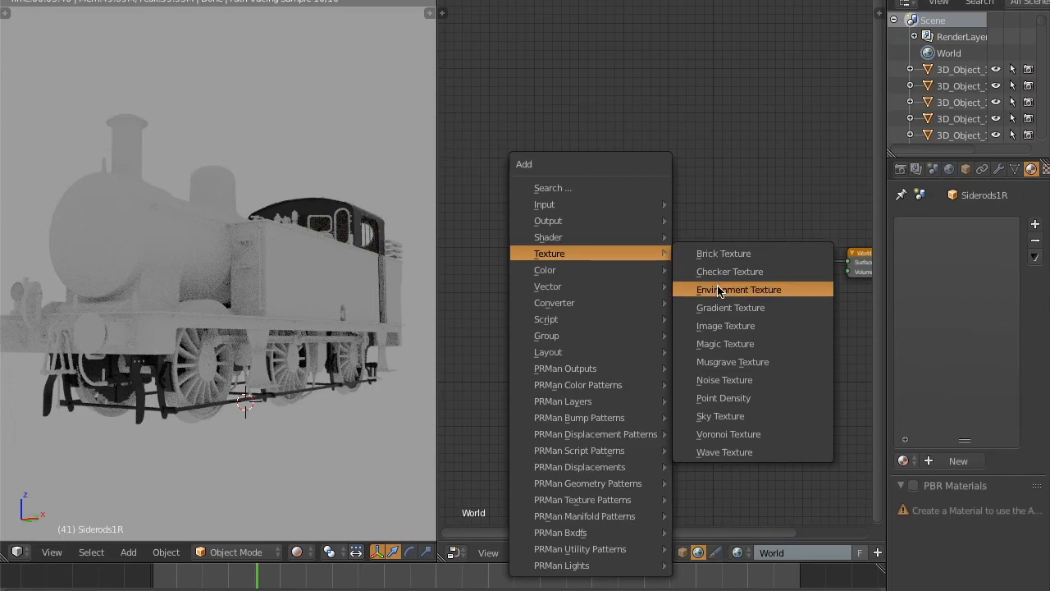
left_click(714, 290)
left_click(617, 269)
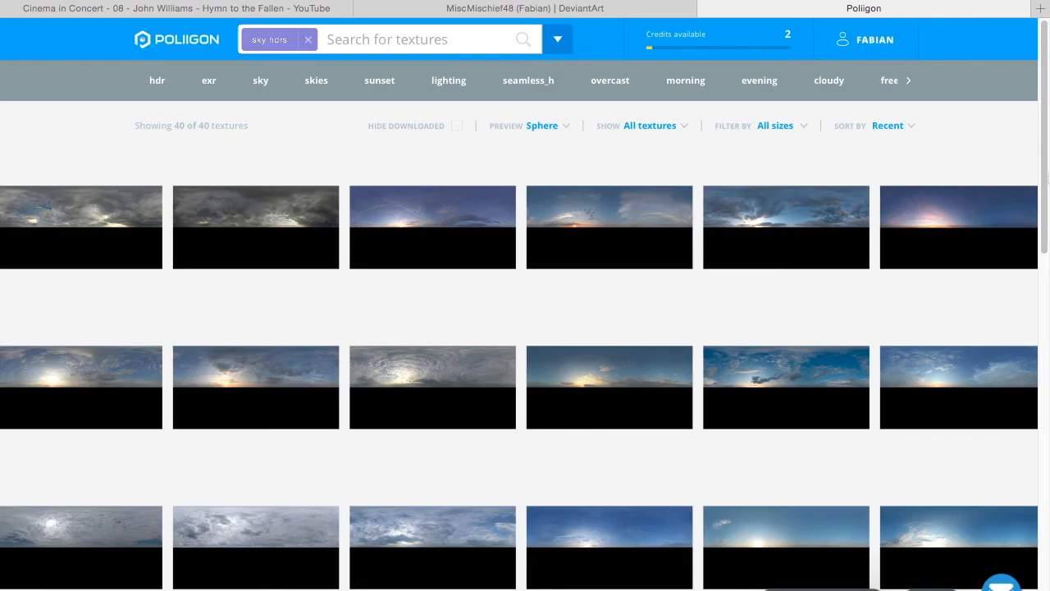
Step: In the browser, look through Poliigon's sky HDRs and open the download page of Hdr Sky Cloudy 004
scroll(1004, 75, "down", 10)
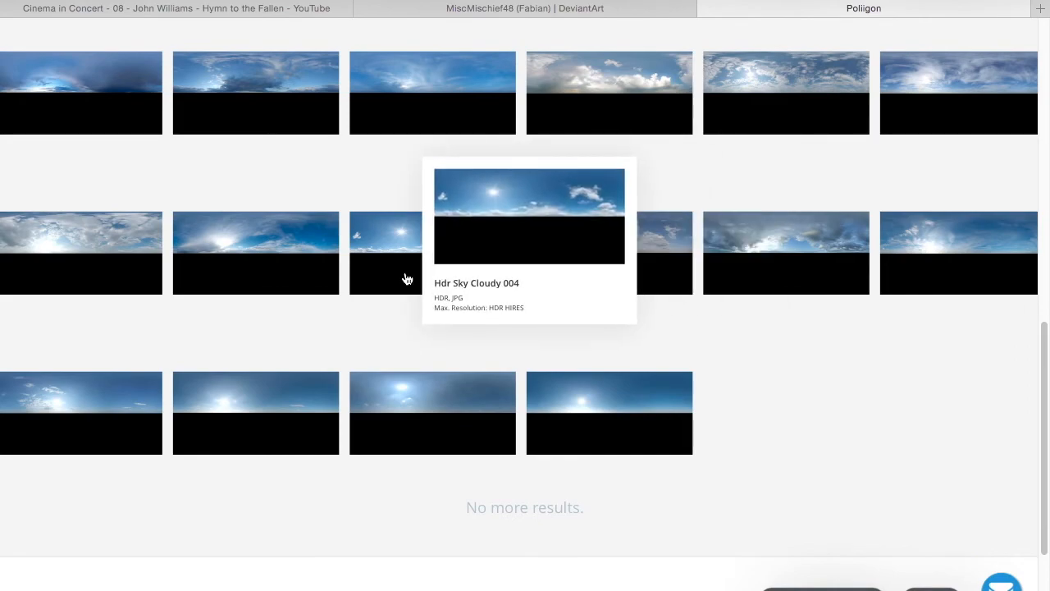
mouse_move(405, 291)
left_click(415, 272)
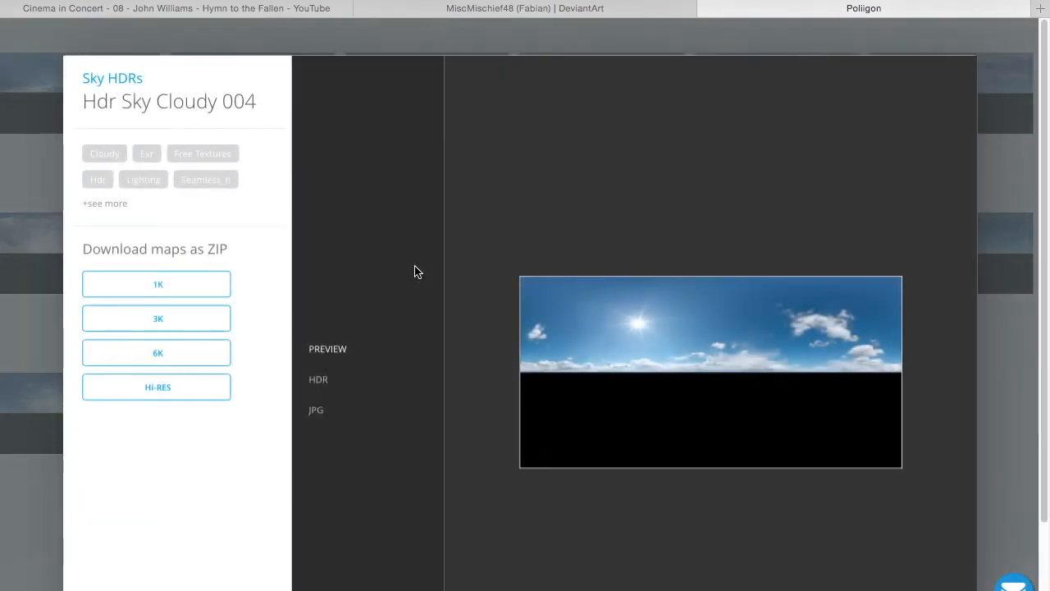
scroll(414, 271, "down", 1)
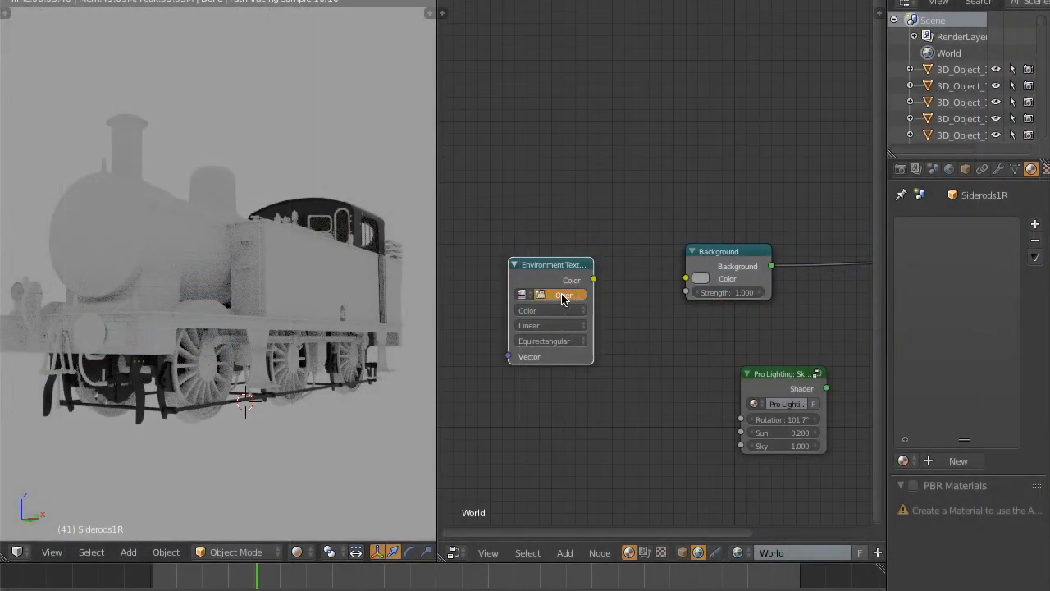
Step: Back in Blender, load HdrSkyCloudy004_JPG_HIRES.jpg from the HdrSkyCloudy004_hires downloads folder into the Environment Texture node
left_click(562, 297)
scroll(566, 316, "right", 5)
left_click(279, 4)
left_click_drag(1044, 151, 1044, 361)
double_click(920, 289)
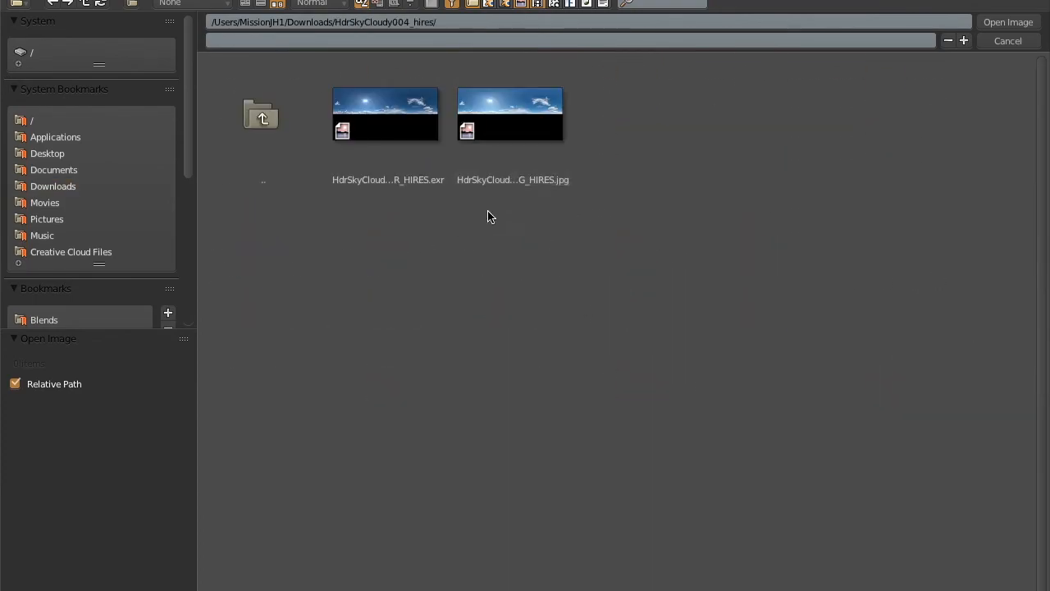
left_click(527, 141)
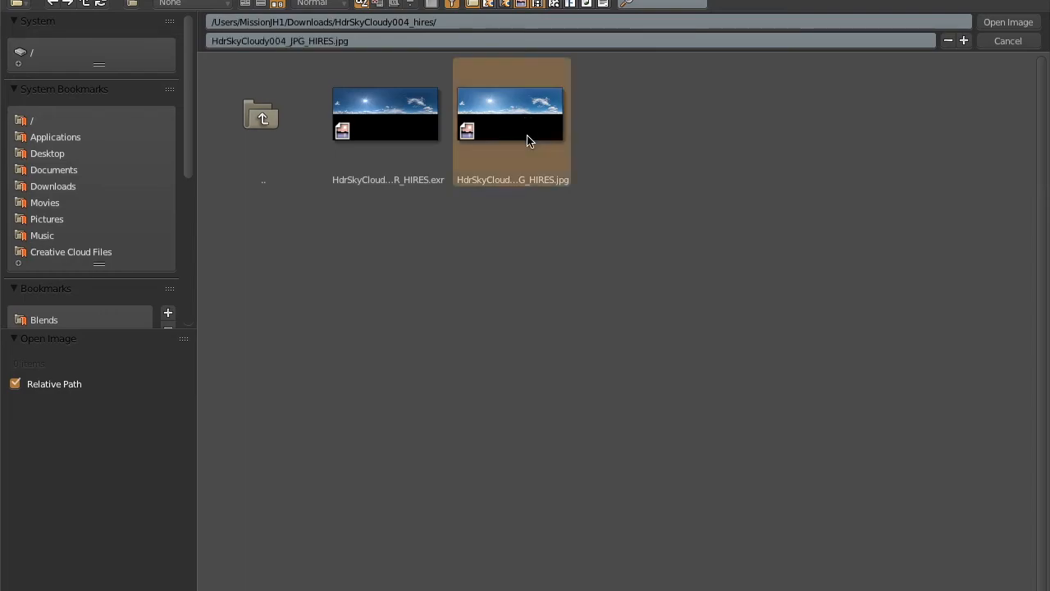
left_click(1011, 23)
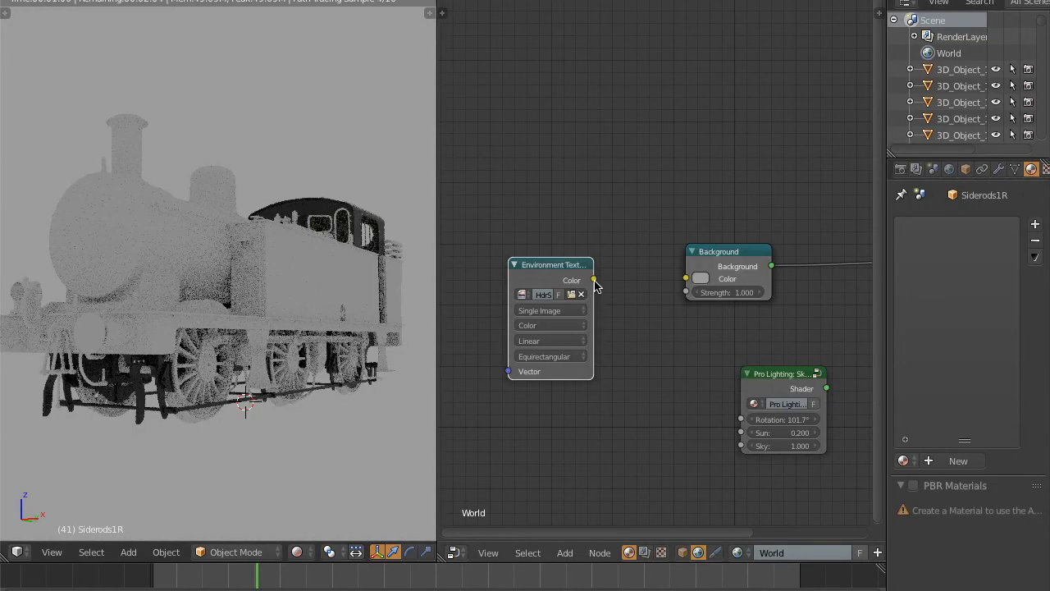
Step: Connect the Environment Texture's Color output to the Background node's Color input and check the sky behind the locomotive
left_click_drag(594, 280, 688, 279)
left_click_drag(568, 280, 556, 265)
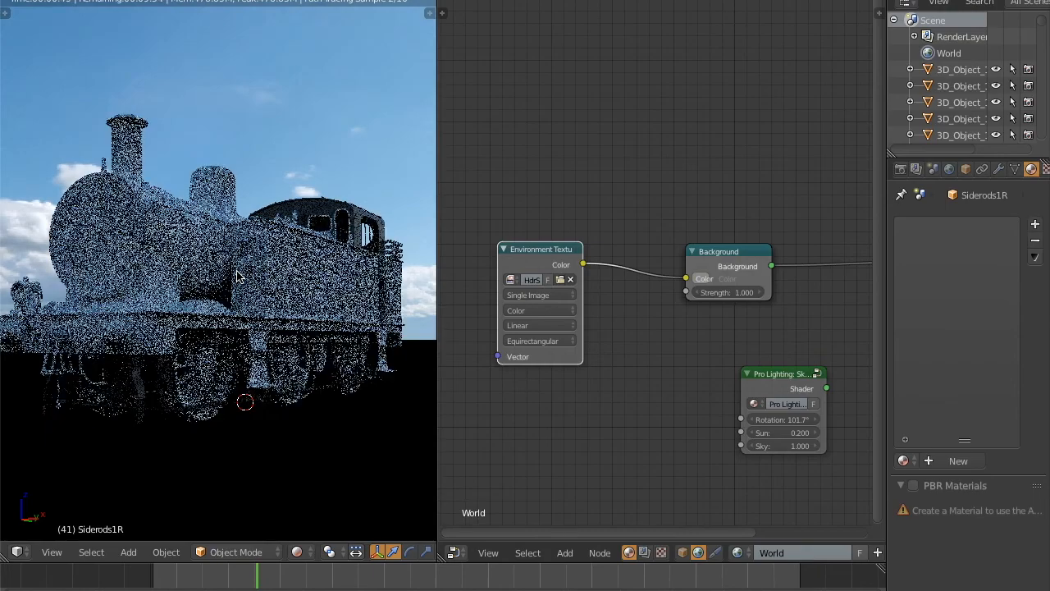
scroll(230, 271, "down", 4)
middle_click_drag(221, 269, 275, 307)
scroll(713, 280, "down", 1)
Step: Space the Environment Texture and Background nodes further apart to make room between them
middle_click_drag(709, 316, 661, 254)
left_click_drag(702, 190, 729, 202)
left_click(692, 194)
key("x")
left_click_drag(509, 197, 481, 191)
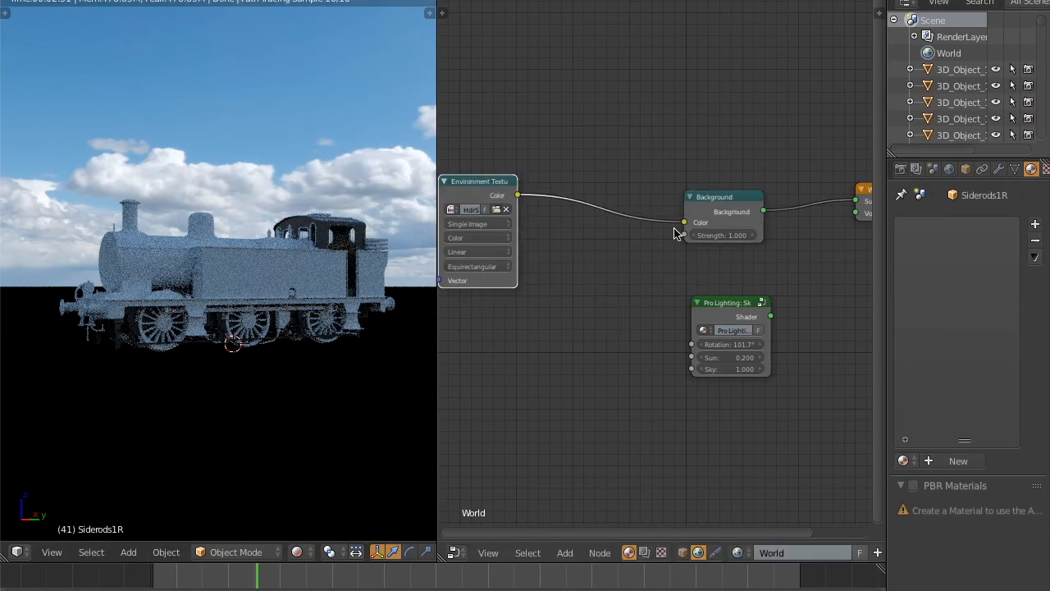
Step: Add a Math node between the Environment Texture and Background nodes and set its operation to Multiply
middle_click_drag(662, 223, 690, 199)
key("shift+a")
mouse_move(659, 215)
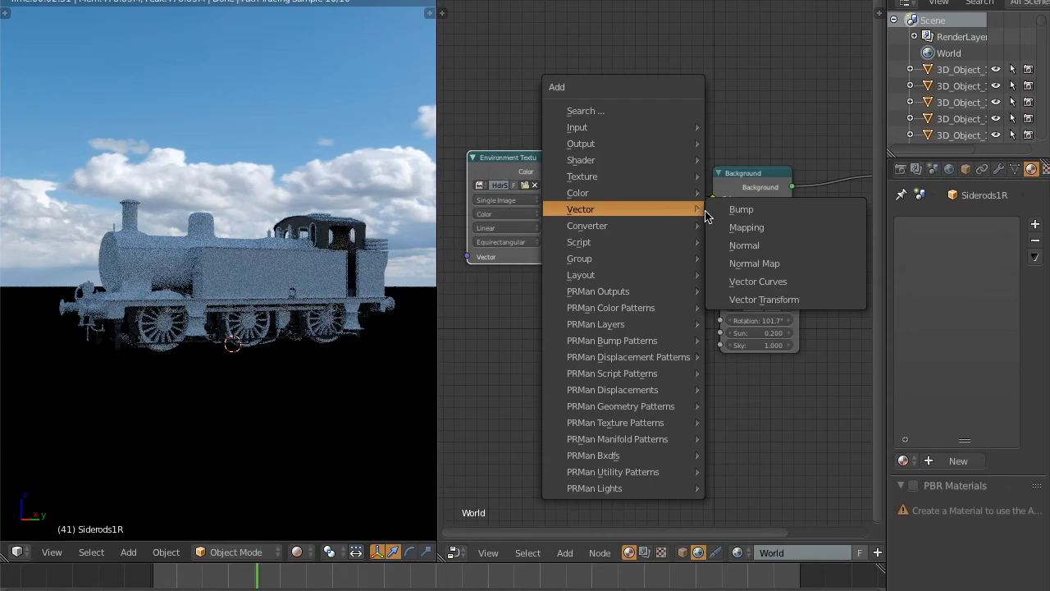
mouse_move(633, 225)
left_click(771, 316)
left_click(589, 228)
left_click(628, 258)
left_click(632, 219)
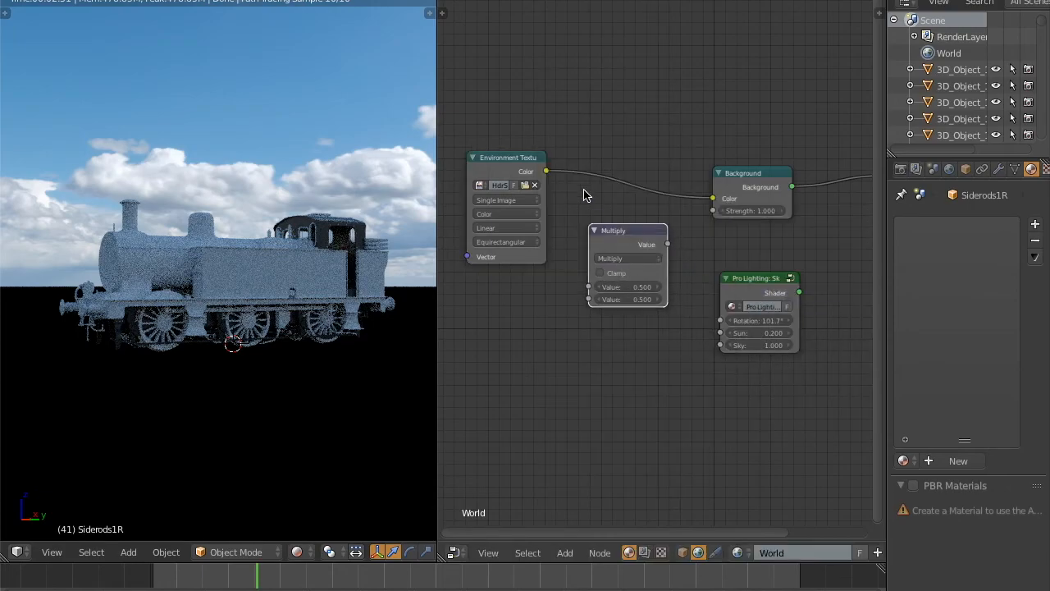
Step: Wire the Environment Texture's Color through the Multiply node into the Background's Strength, and spread these nodes out
left_click_drag(546, 172, 589, 289)
left_click_drag(667, 244, 713, 211)
left_click_drag(746, 175, 775, 164)
scroll(697, 216, "down", 1)
left_click_drag(575, 174, 549, 171)
left_click_drag(669, 223, 640, 217)
Step: Insert a Math node set to Add on the link between the Multiply node and the Background's Strength
key("shift+a")
mouse_move(770, 196)
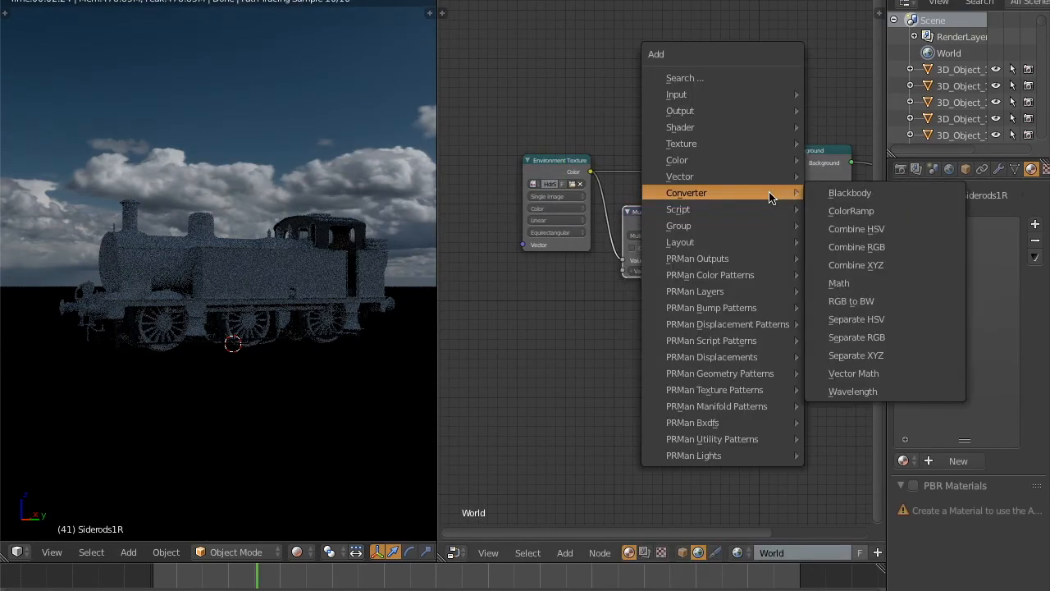
left_click(853, 282)
left_click(744, 230)
scroll(742, 230, "up", 1)
left_click(698, 217)
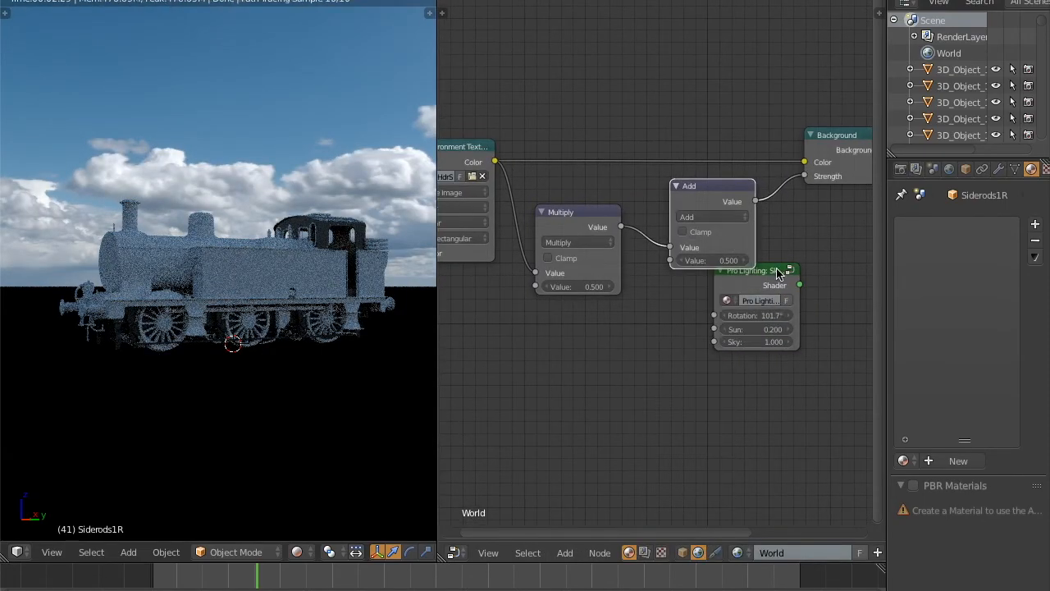
Step: Tidy the node layout by moving the Pro Lighting node below the Add node and bringing the Background node closer
left_click_drag(780, 271, 774, 317)
scroll(774, 319, "down", 2)
middle_click_drag(774, 254, 708, 286)
left_click(743, 211)
left_click_drag(742, 211, 724, 212)
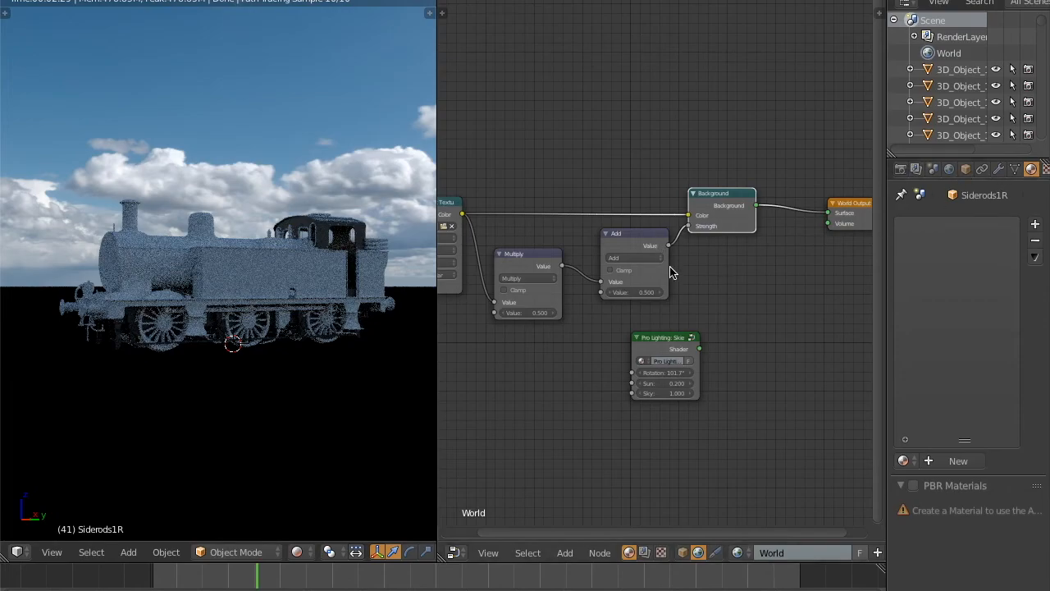
Step: Enable Multiple Importance in the world's surface settings and set its map resolution to 2000
middle_click_drag(227, 216, 255, 204)
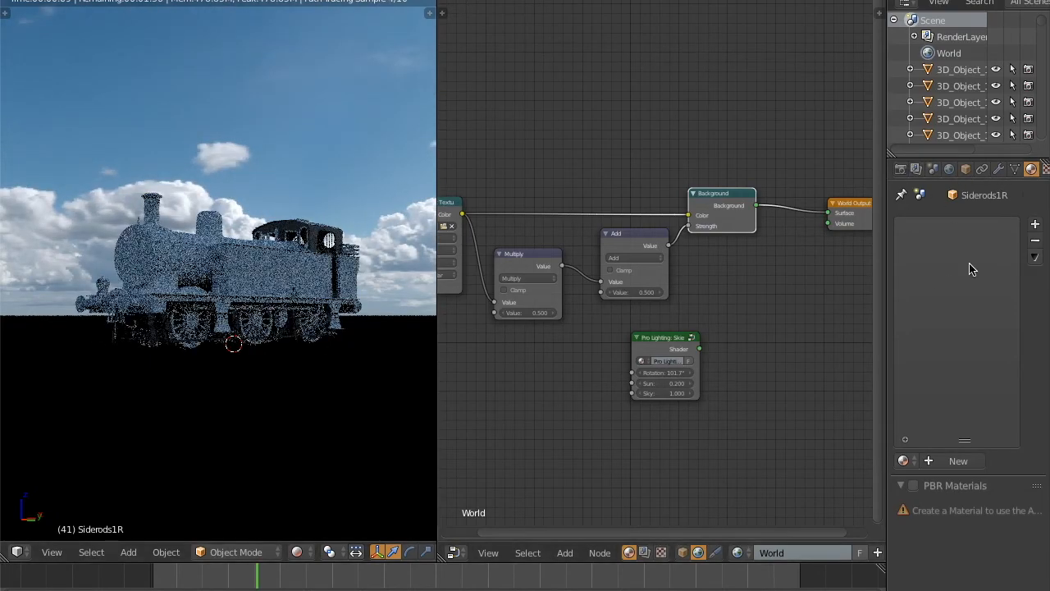
left_click(950, 169)
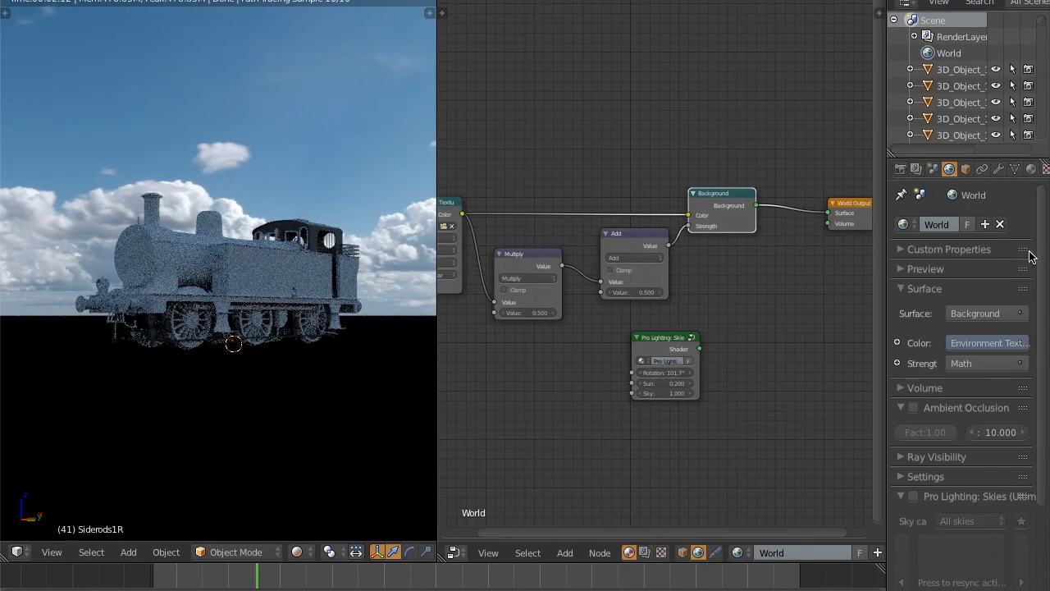
scroll(1032, 256, "down", 5)
left_click(903, 320)
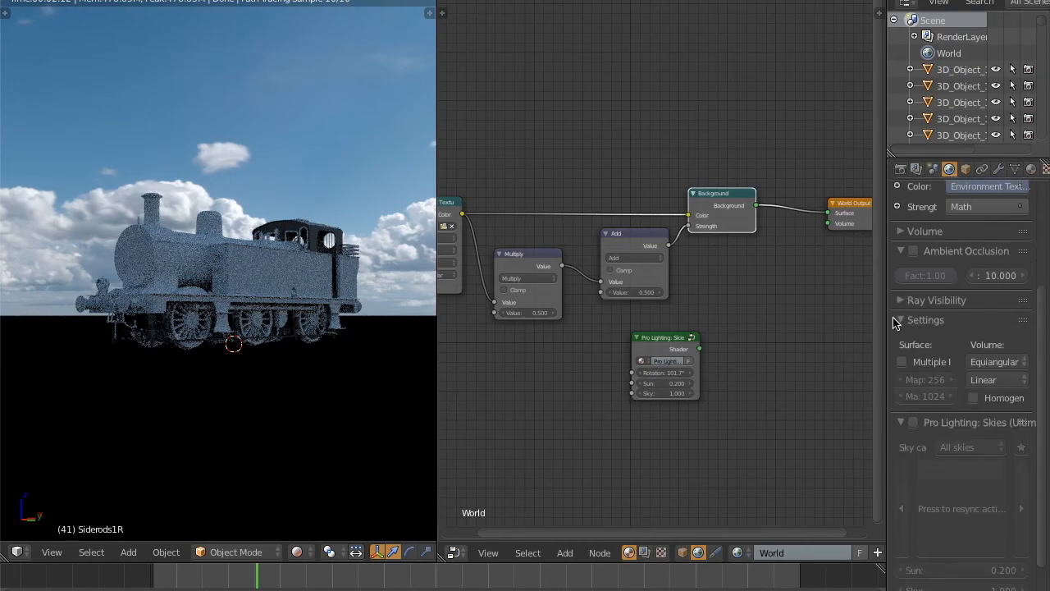
scroll(900, 324, "down", 1)
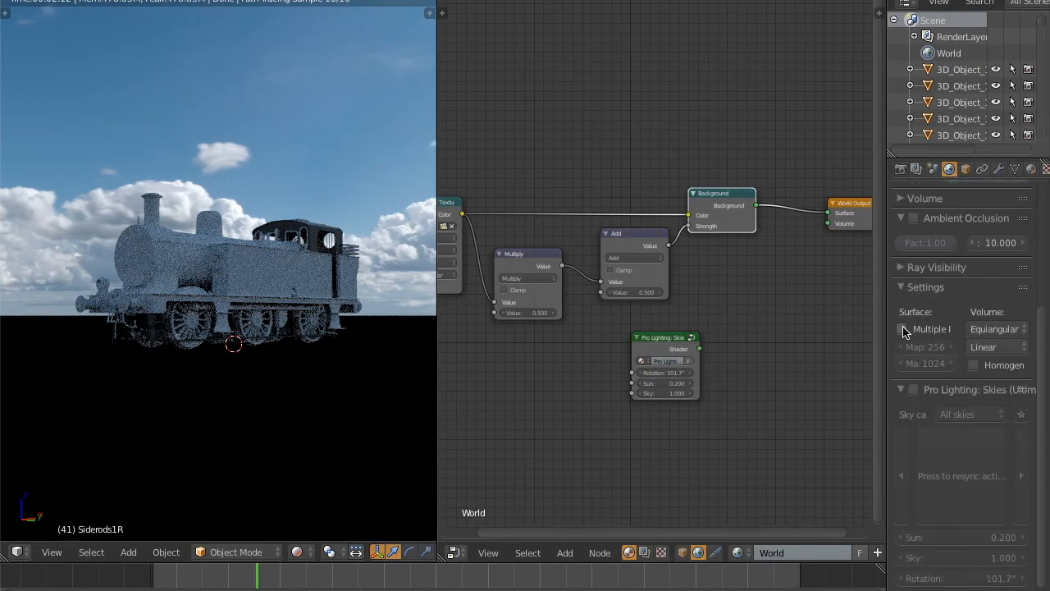
left_click(903, 329)
left_click(915, 348)
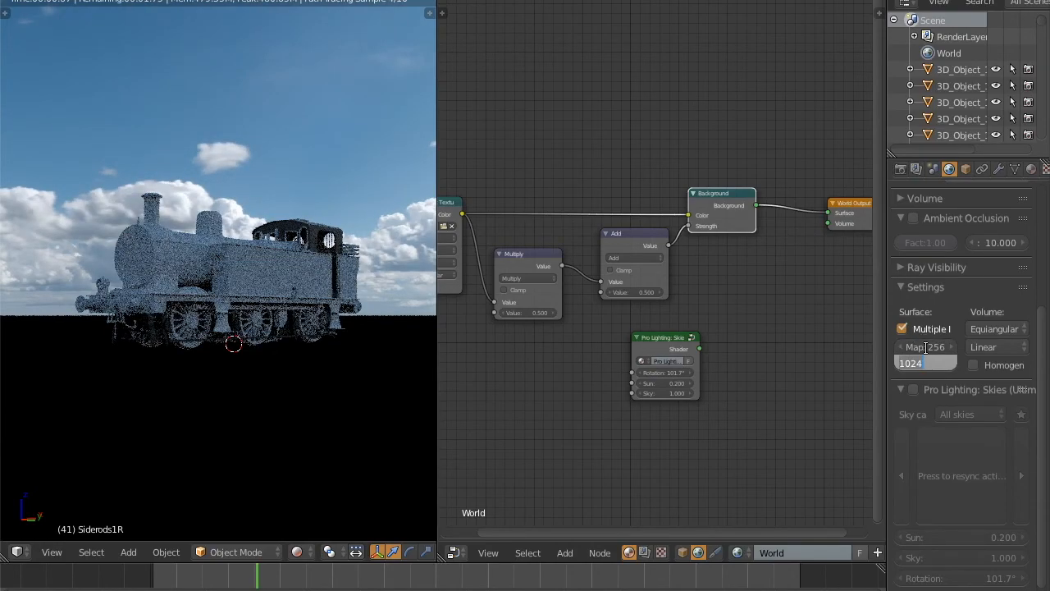
type("2000")
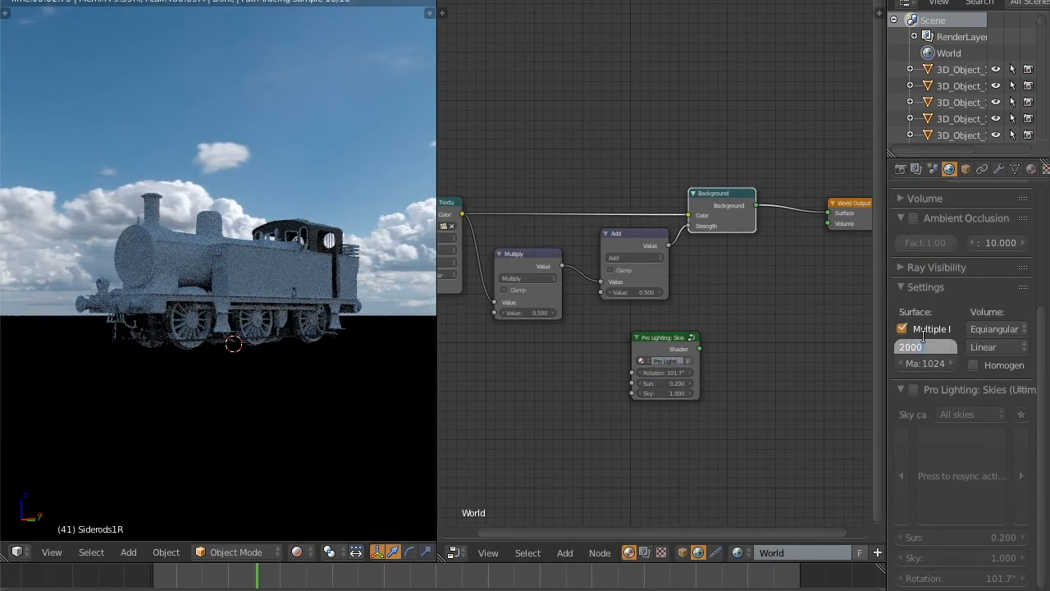
key("Return")
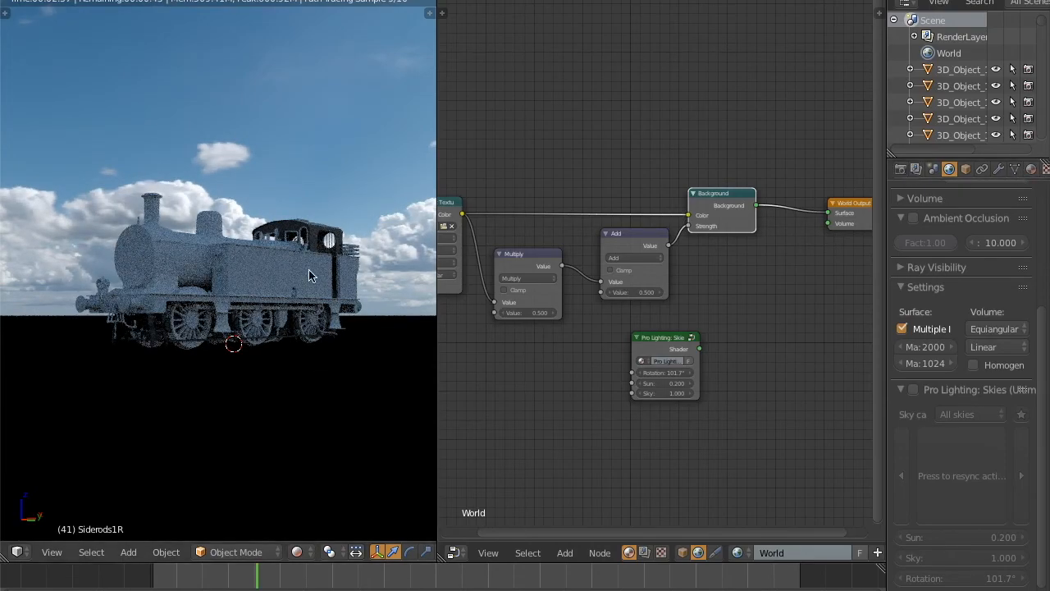
Step: Set the Cycles sampling to 50 preview samples and 150 render samples
left_click(900, 168)
scroll(985, 369, "down", 15)
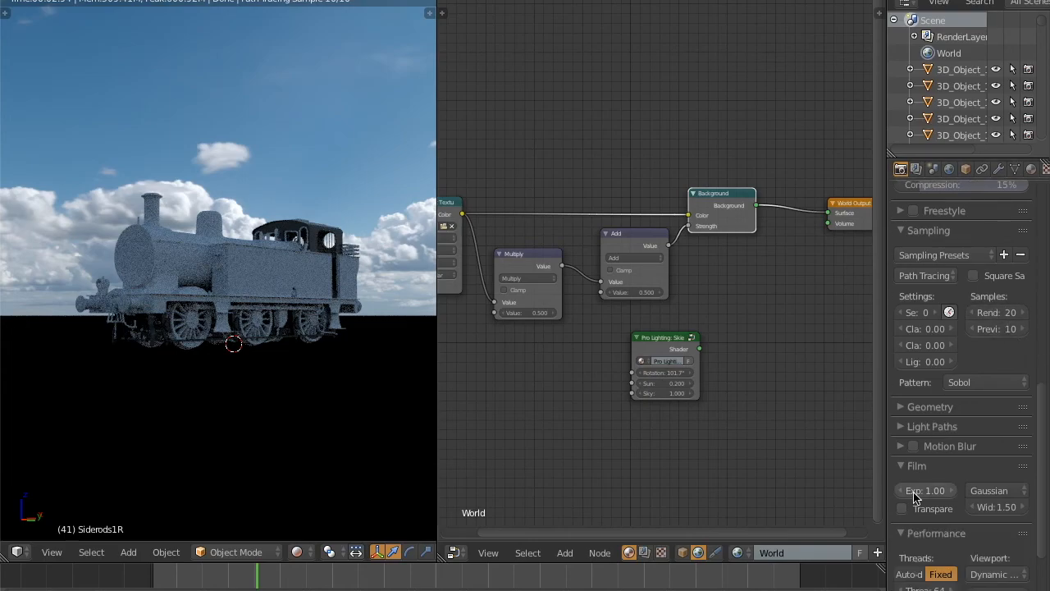
left_click(1000, 326)
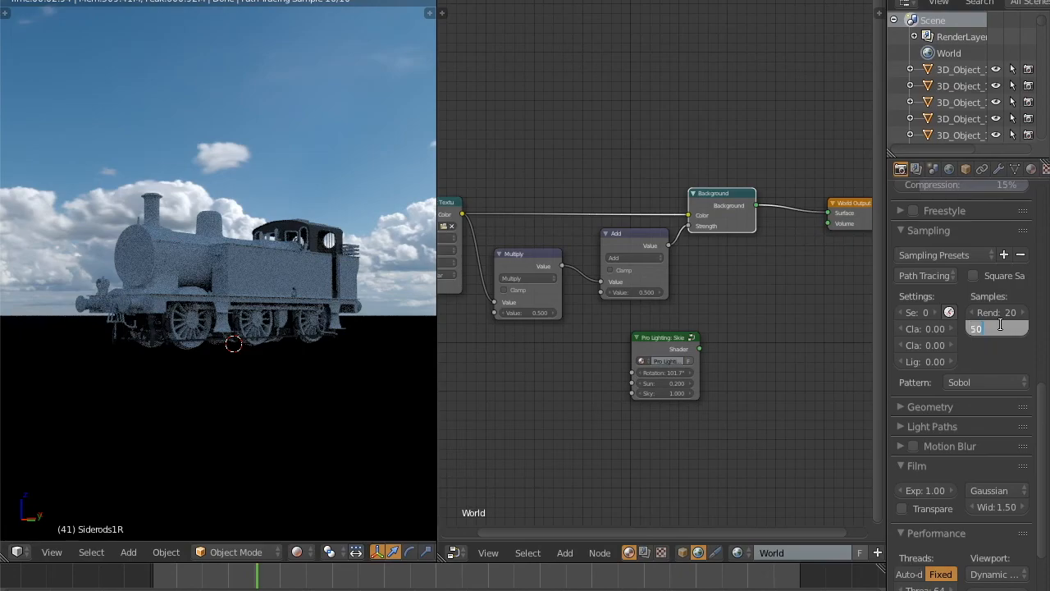
key("Return")
left_click(1006, 312)
key("Return")
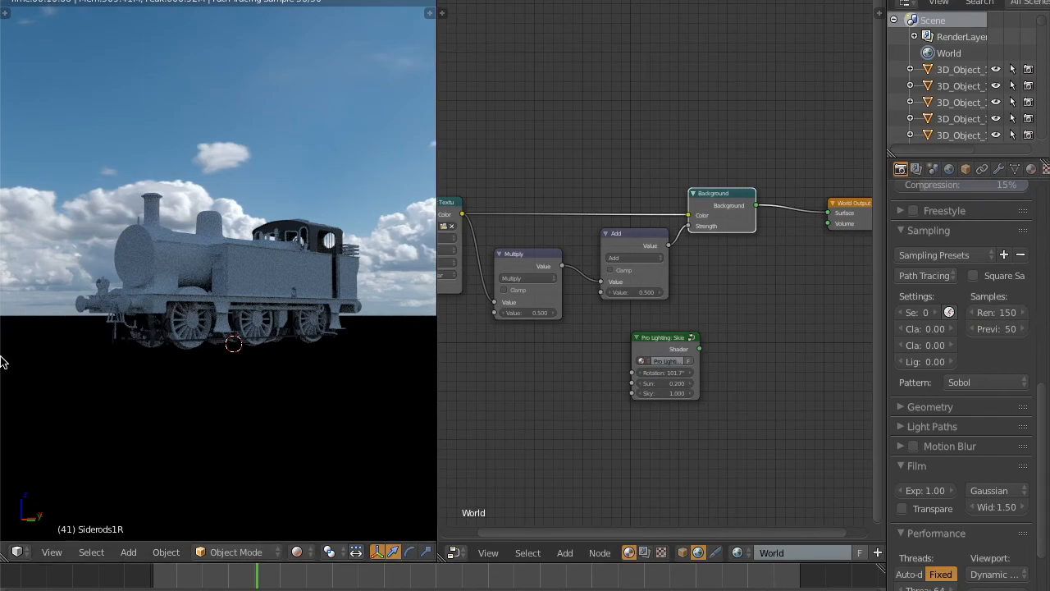
Step: Raise the Environment Texture node slightly relative to the Multiply node in the world node tree
middle_click_drag(289, 229, 304, 248)
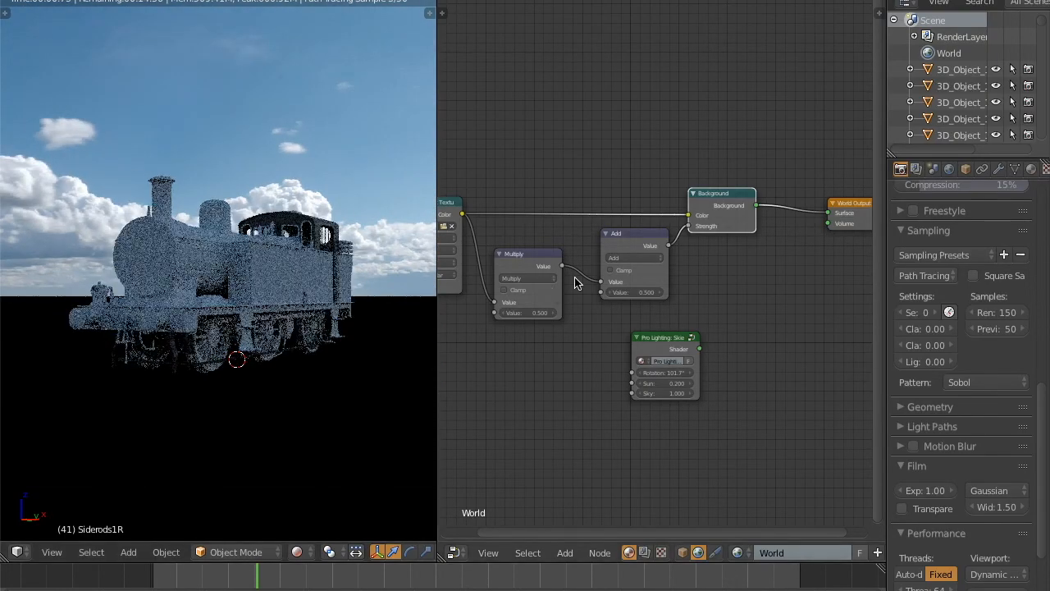
scroll(572, 275, "down", 3)
scroll(628, 227, "up", 3)
middle_click_drag(553, 280, 681, 263)
left_click_drag(616, 198, 616, 175)
middle_click_drag(614, 228, 723, 265)
key("shift+a")
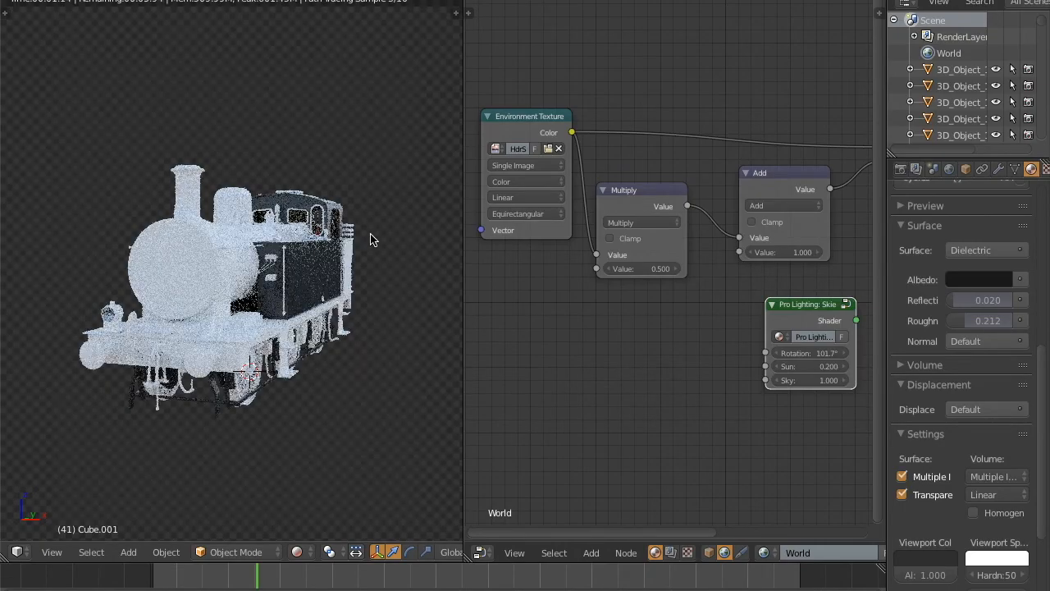
Step: Review the world's Ambient Occlusion and the scene's Color Management settings, and inspect the rendered locomotive from several angles
middle_click_drag(374, 240, 337, 267)
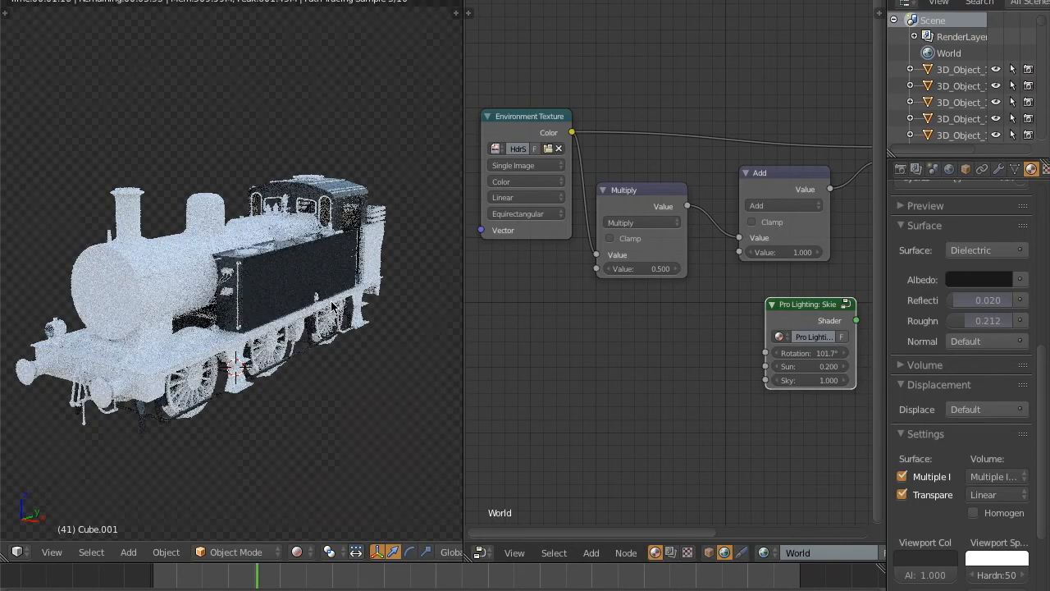
left_click(950, 169)
scroll(969, 345, "up", 2)
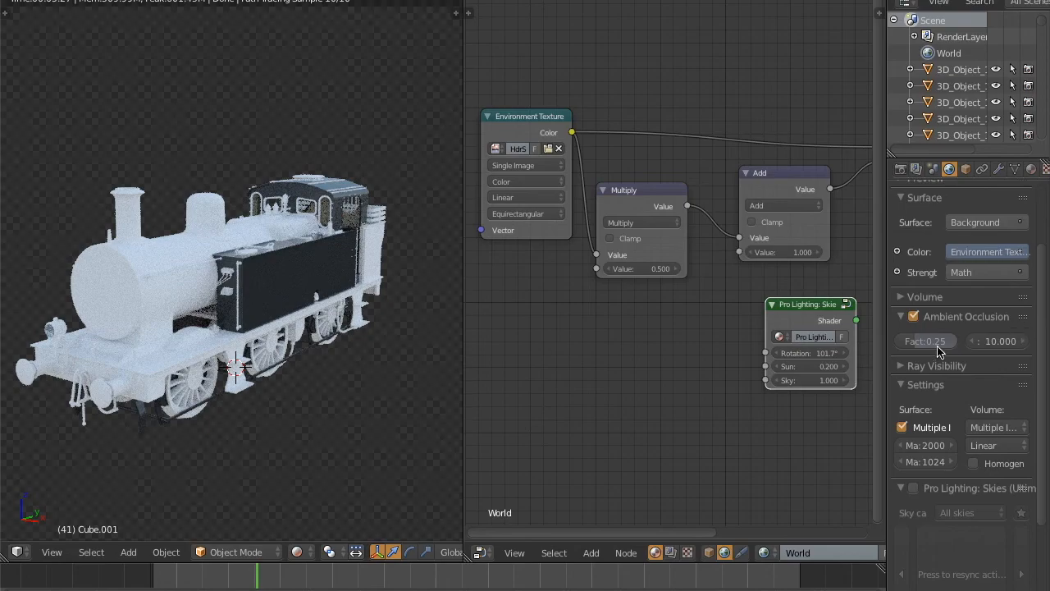
left_click(933, 168)
scroll(1047, 287, "up", 8)
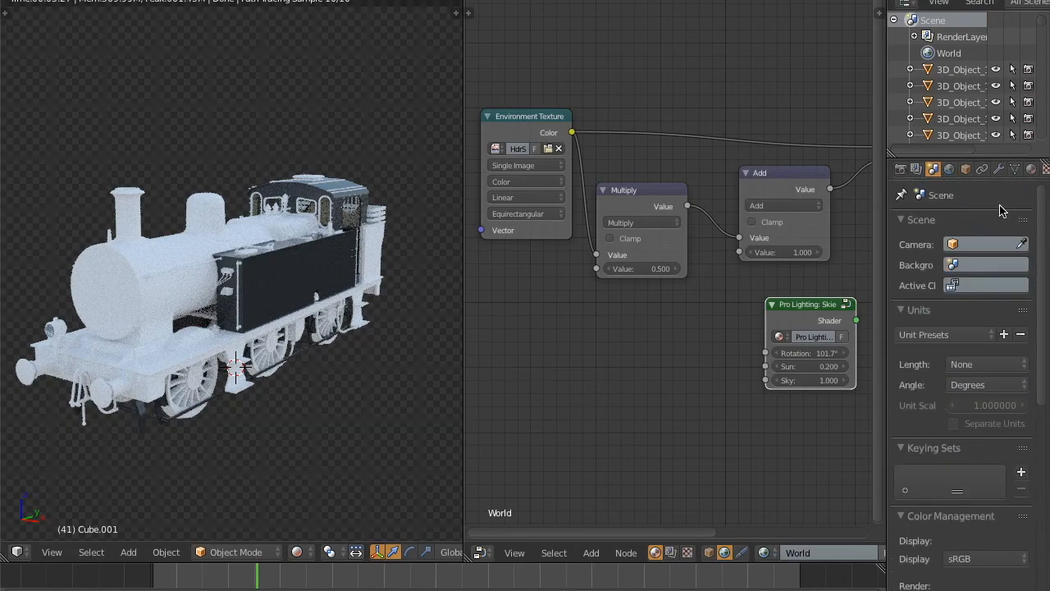
scroll(1042, 296, "down", 7)
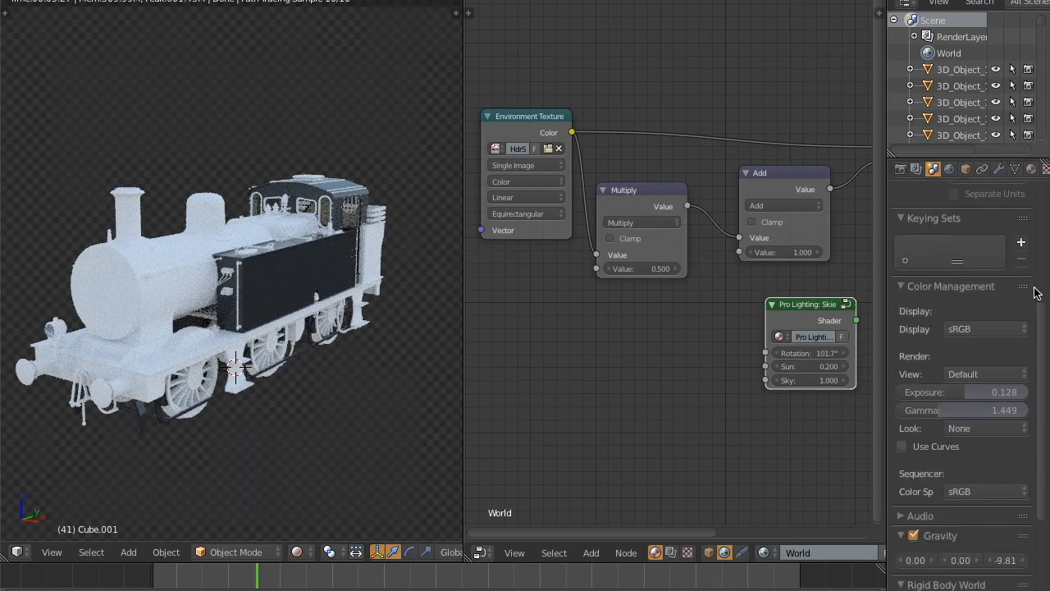
scroll(977, 308, "down", 2)
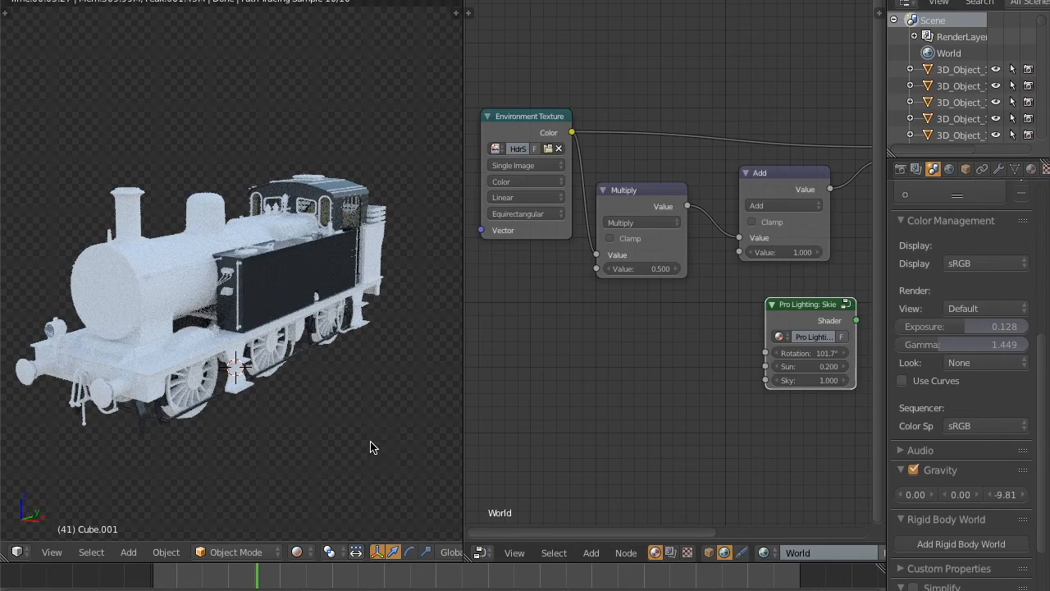
middle_click_drag(352, 364, 378, 423)
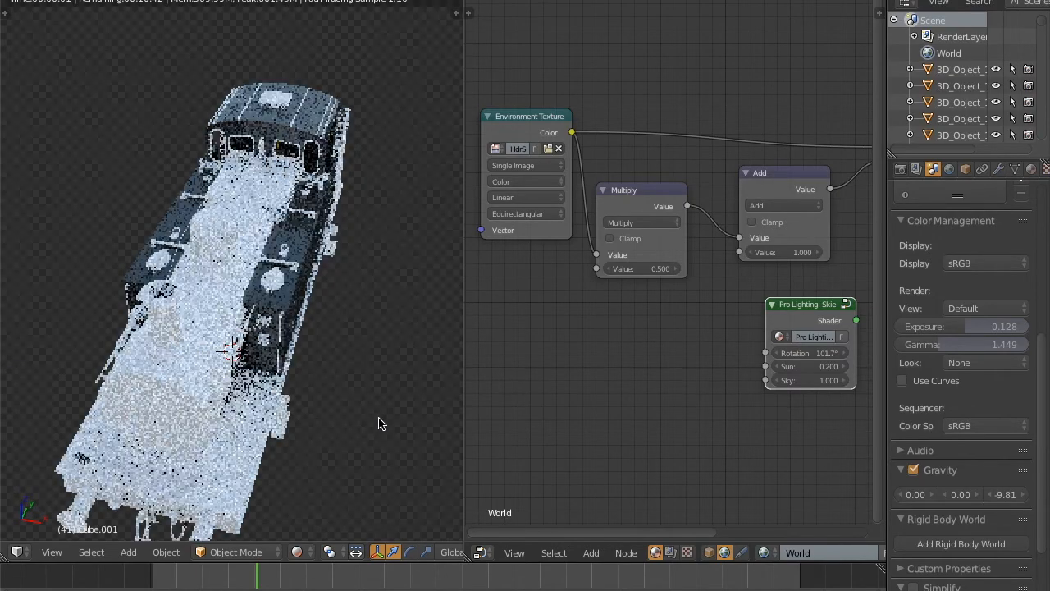
middle_click_drag(319, 377, 289, 266)
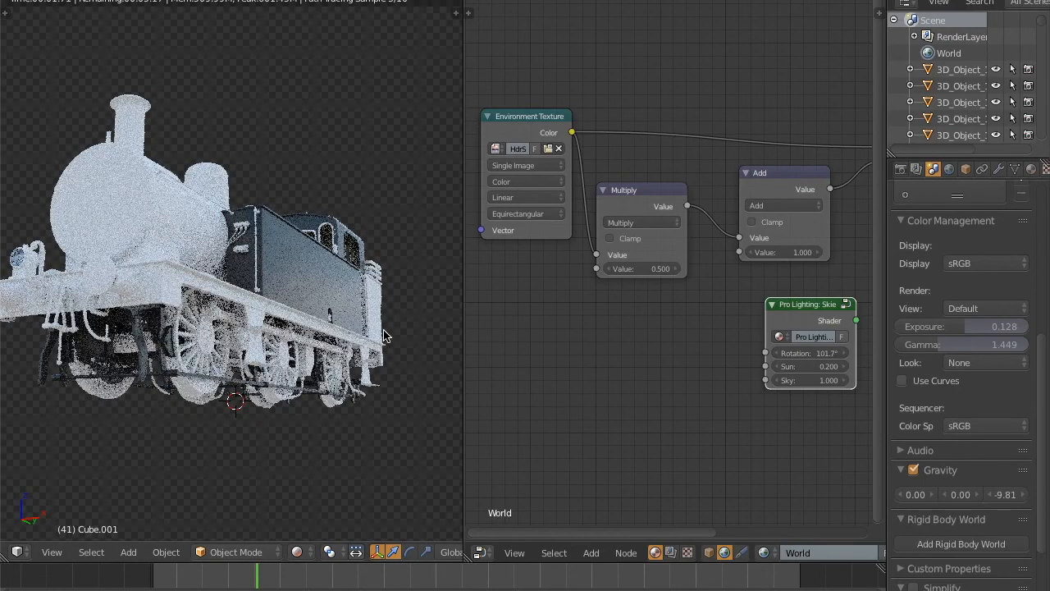
middle_click_drag(342, 292, 205, 330)
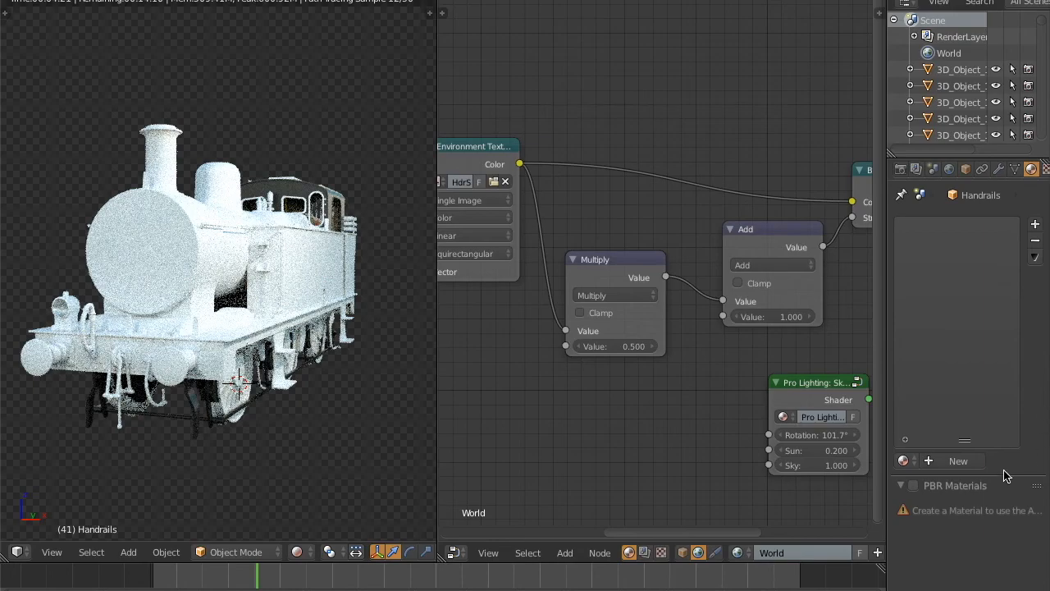
Step: Create a new material for the Handrails object and view the PBR Materials 2 page in the web browser
left_click(958, 461)
scroll(1026, 371, "down", 8)
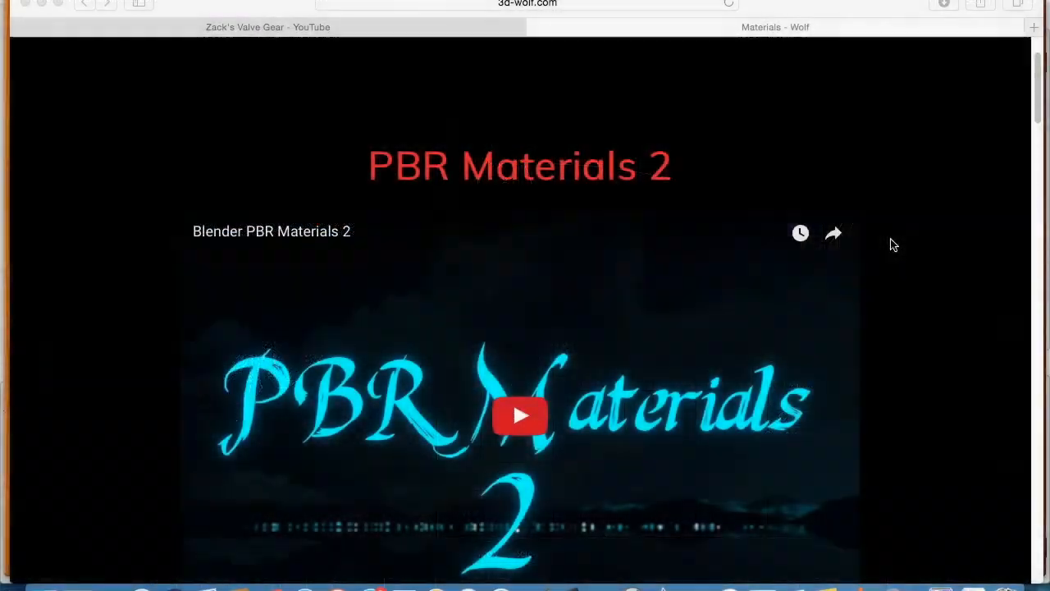
scroll(894, 245, "down", 10)
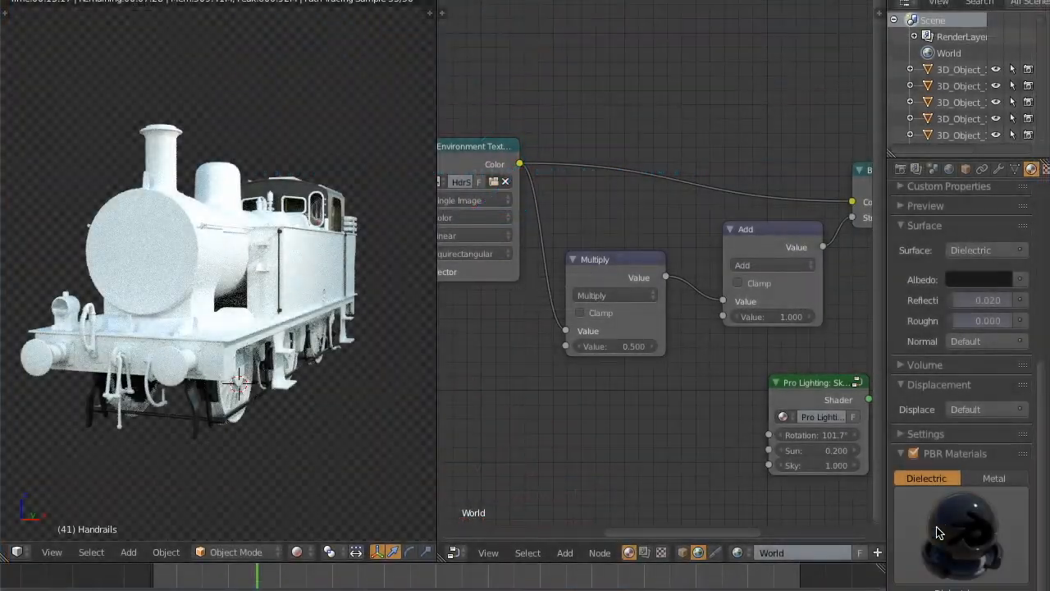
Step: Switch the 3D view to Solid shading and select the locomotive's side tank
left_click(297, 552)
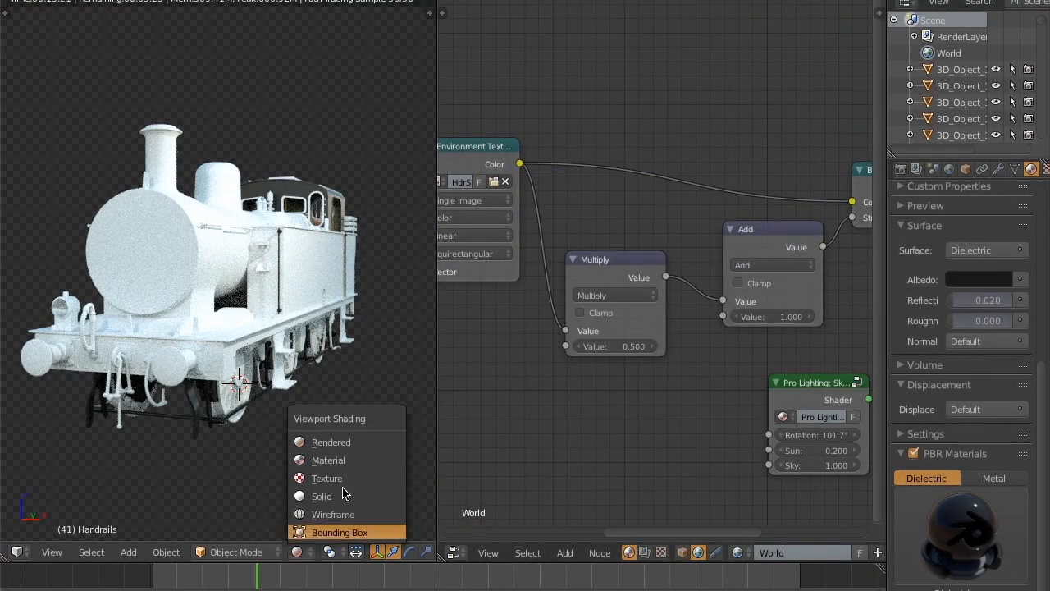
left_click(344, 493)
middle_click_drag(352, 322, 271, 290)
right_click(271, 290)
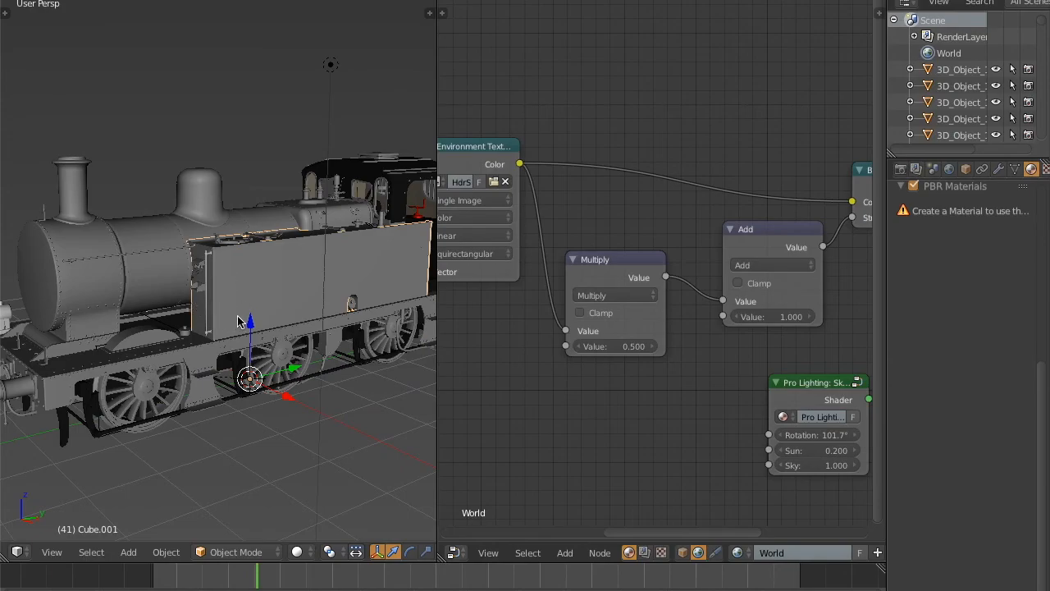
Step: Create a new material for the side tank and name it Boiler
scroll(248, 259, "up", 2)
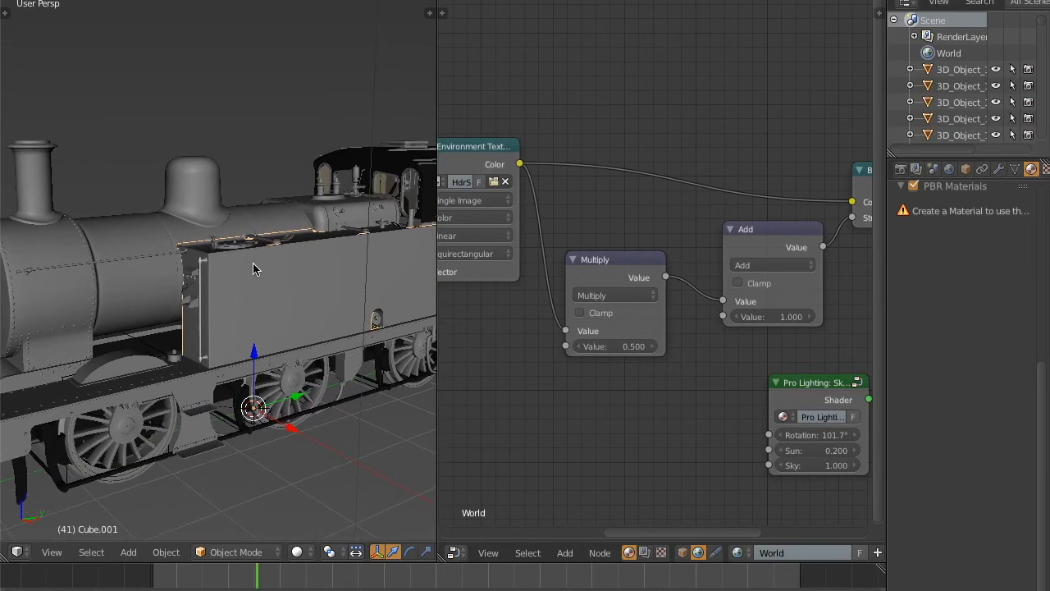
scroll(952, 246, "up", 4)
left_click(900, 354)
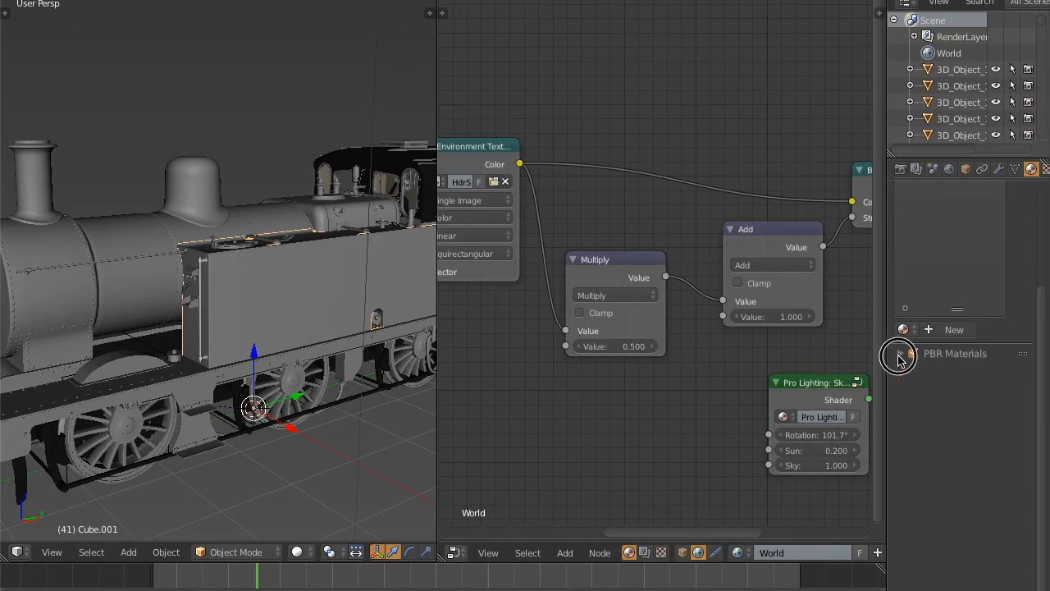
left_click(952, 329)
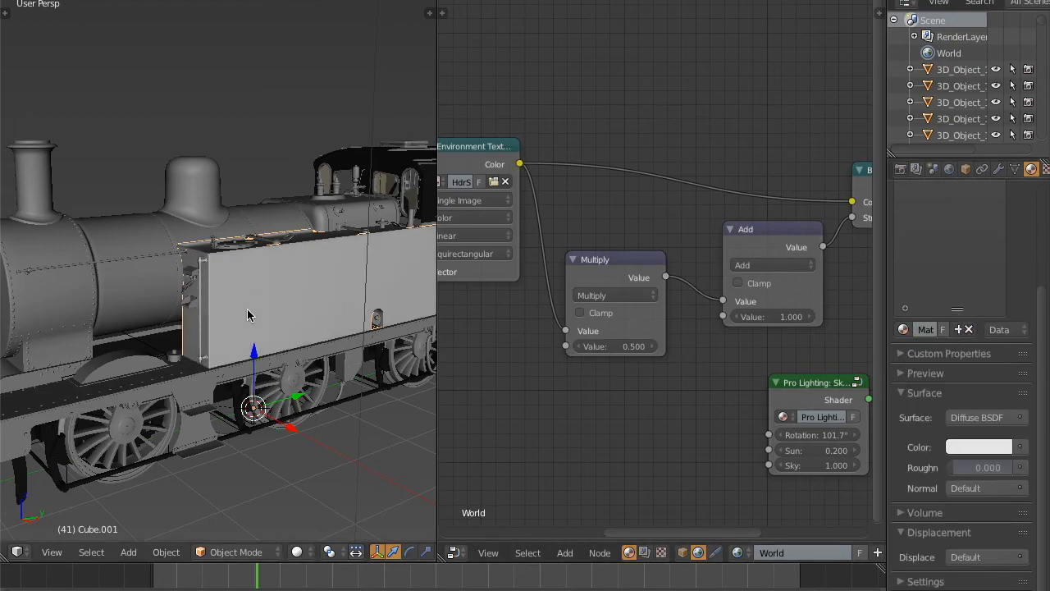
scroll(935, 345, "up", 4)
double_click(967, 232)
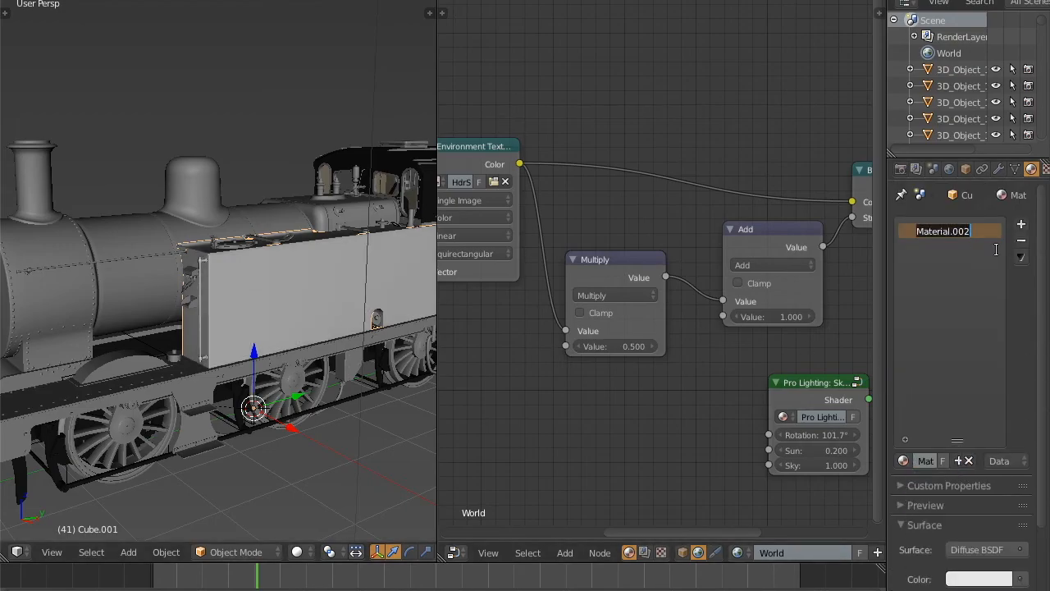
type("Bo")
key("Return")
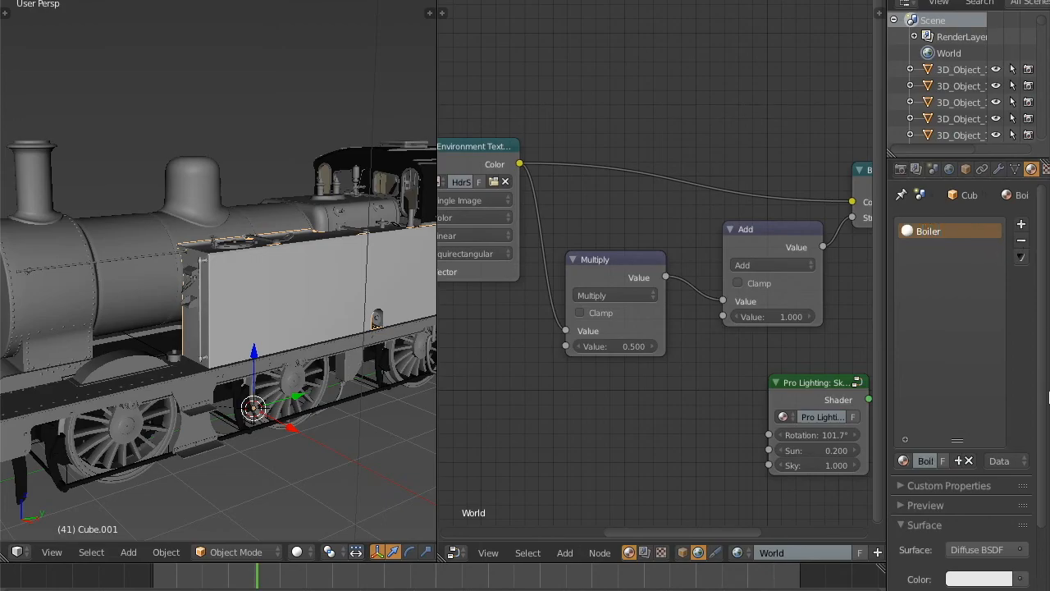
Step: Apply the Dielectric preset from the PBR Materials library to the Boiler material
scroll(1047, 397, "down", 4)
scroll(1024, 535, "down", 5)
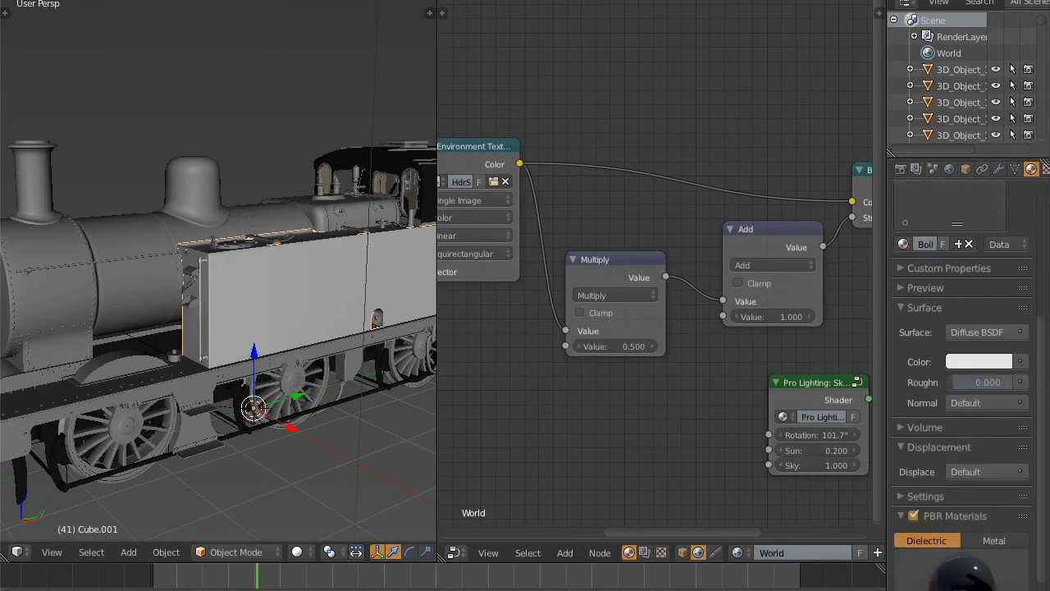
left_click(1024, 535)
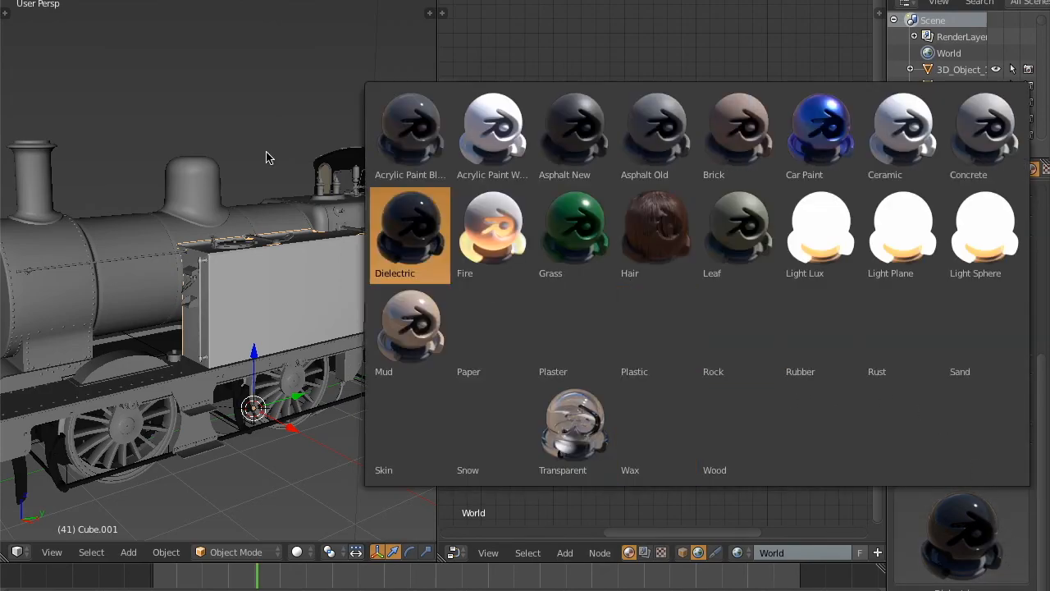
left_click(425, 235)
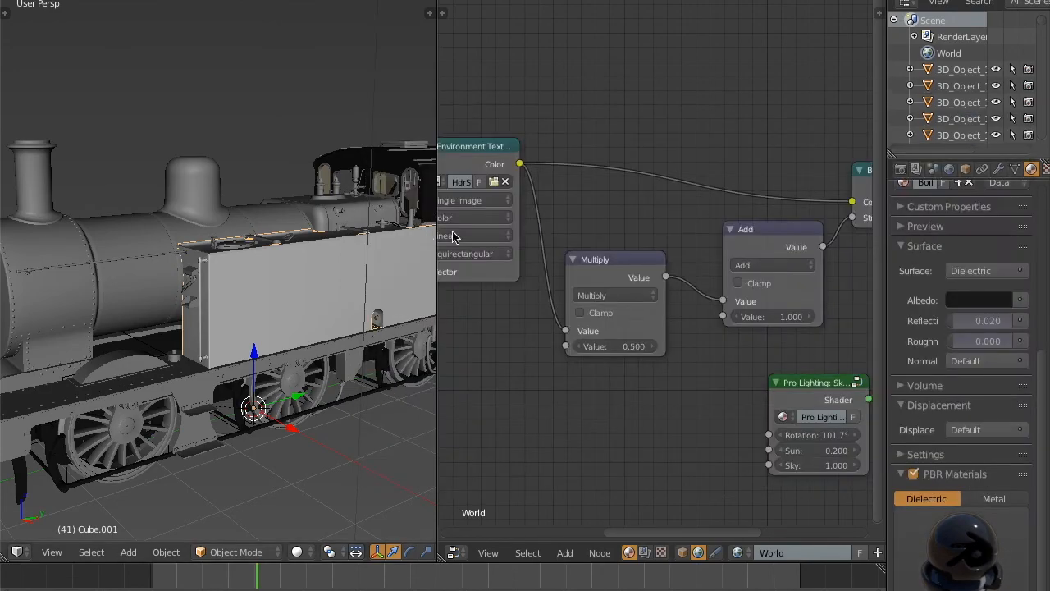
Step: Show the Boiler material's nodes and set the Dielectric node's Reflectivity to 0.620 and Roughness to 0.212
left_click(685, 555)
scroll(758, 363, "down", 5)
scroll(751, 300, "up", 4)
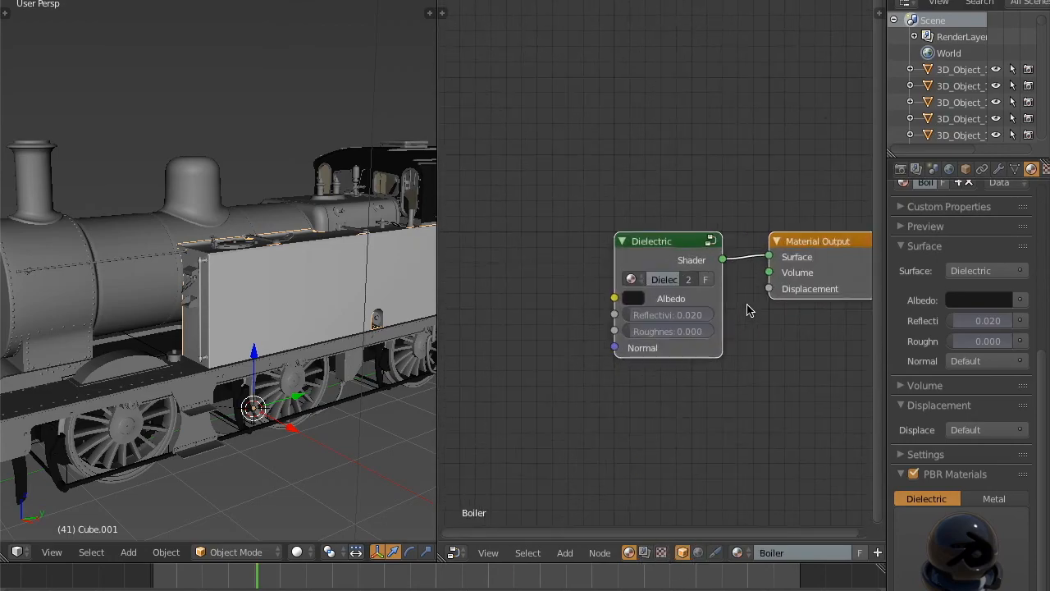
left_click(671, 318)
key("BackSpace")
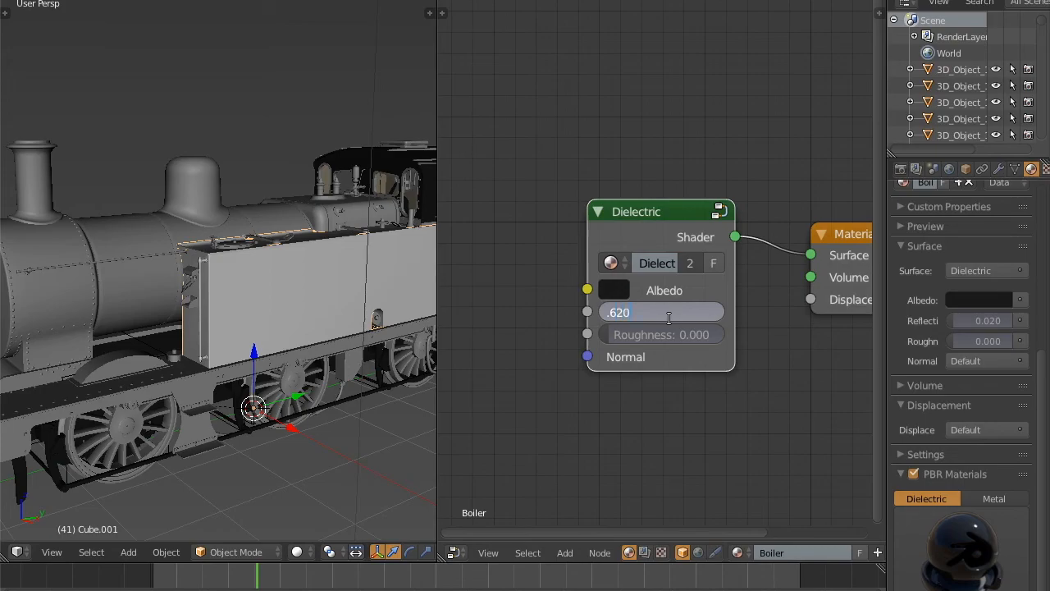
key("Return")
left_click(670, 326)
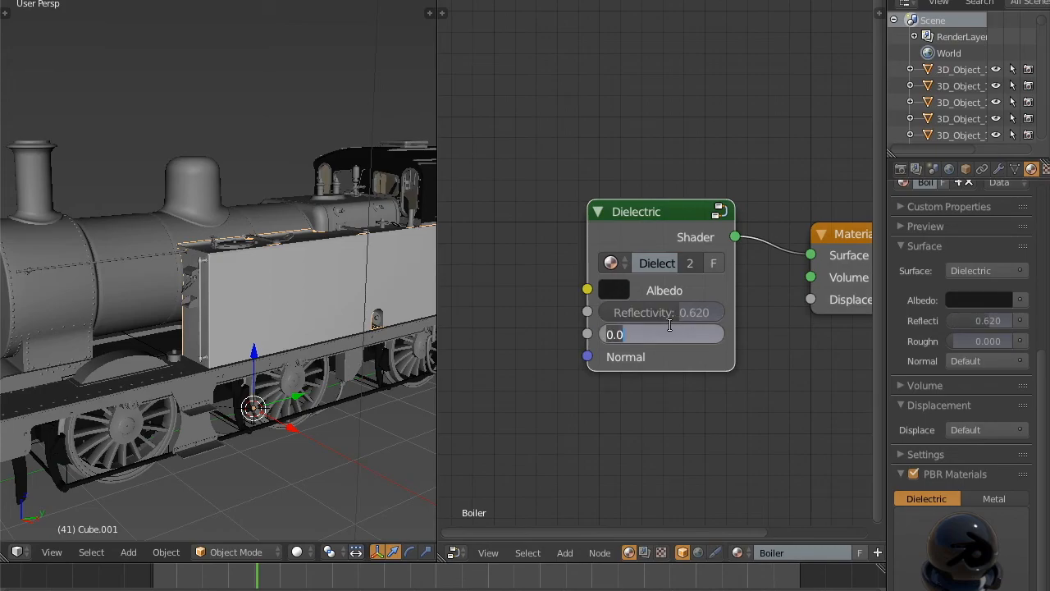
key("BackSpace")
key("Return")
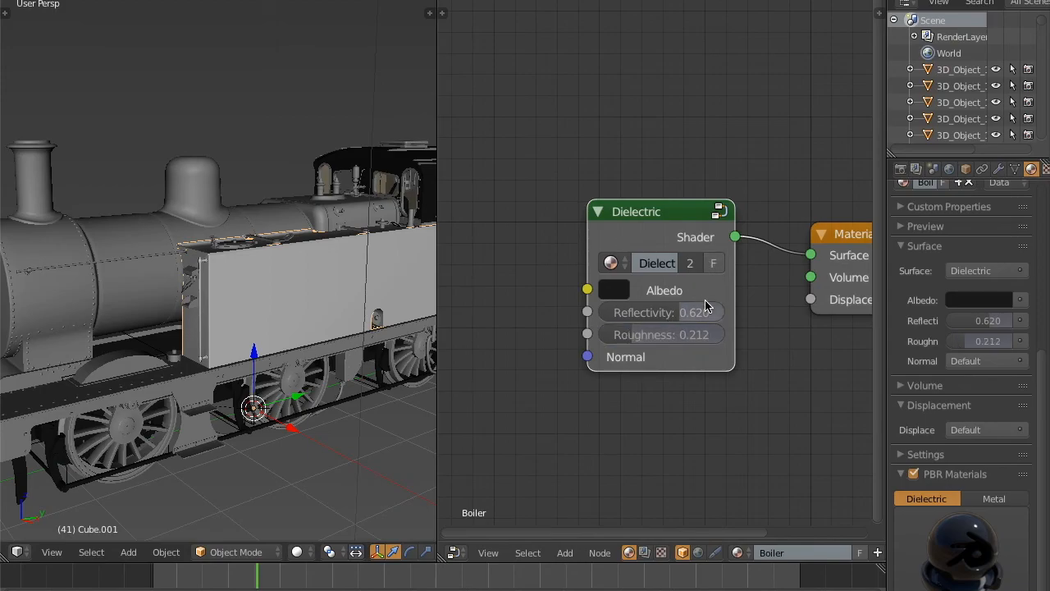
Step: Preview the side tank's material in Rendered shading, and return the 3D view to Solid shading
left_click(299, 552)
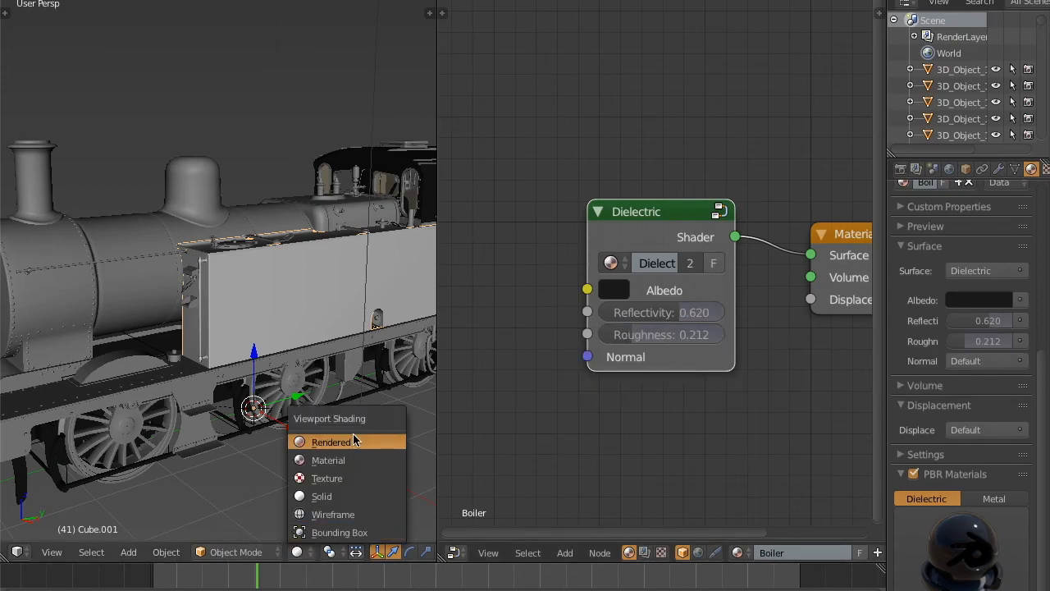
left_click(356, 441)
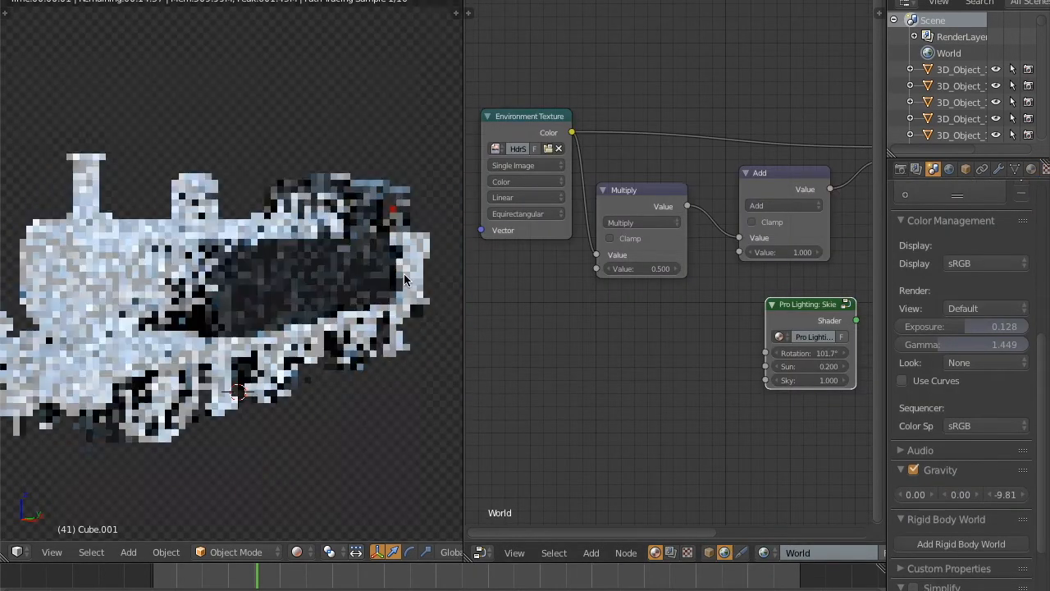
left_click(299, 552)
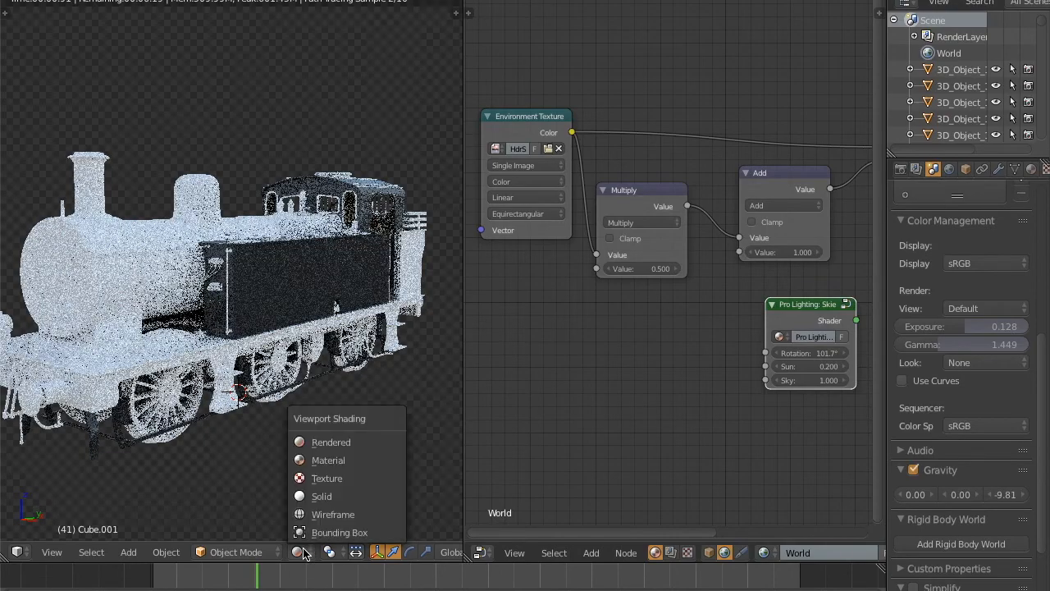
left_click(354, 496)
Step: Select the side tank, display its material's nodes instead of the world nodes, and move the Dielectric node slightly up
scroll(286, 262, "up", 5)
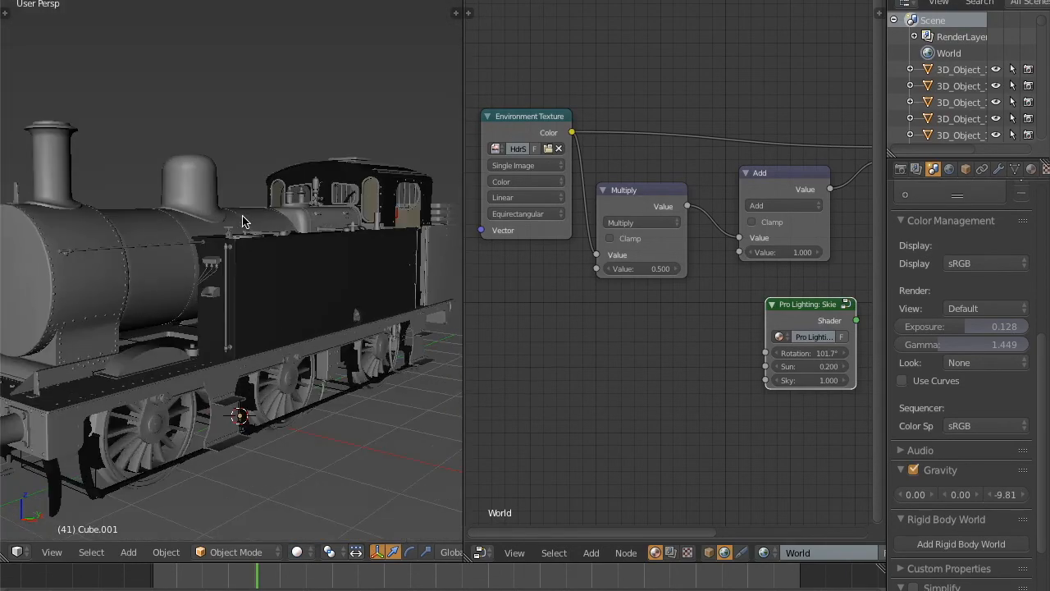
scroll(286, 262, "down", 2)
right_click(291, 286)
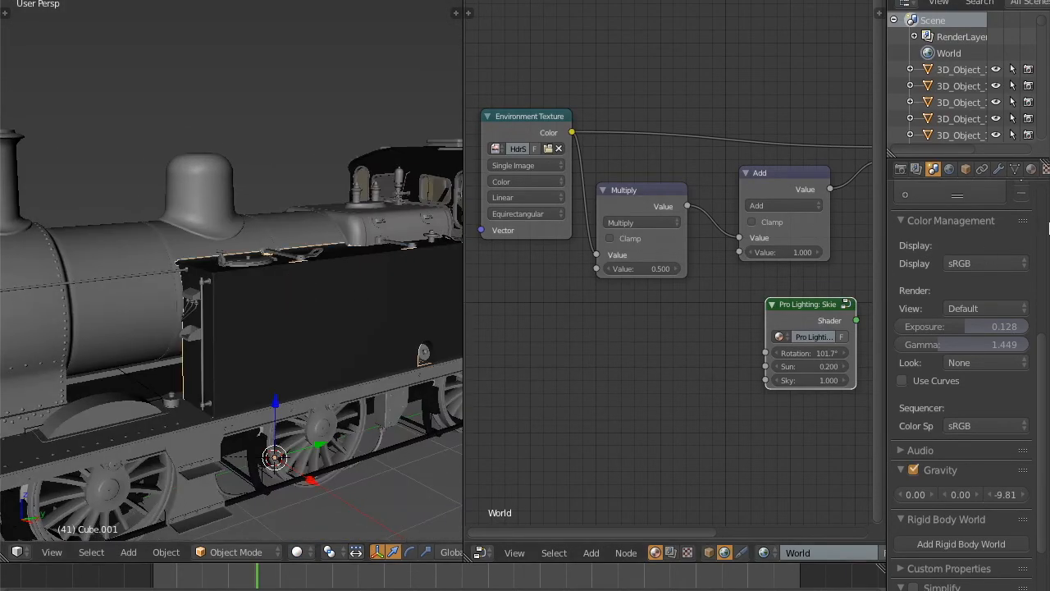
left_click(1032, 168)
scroll(977, 230, "up", 10)
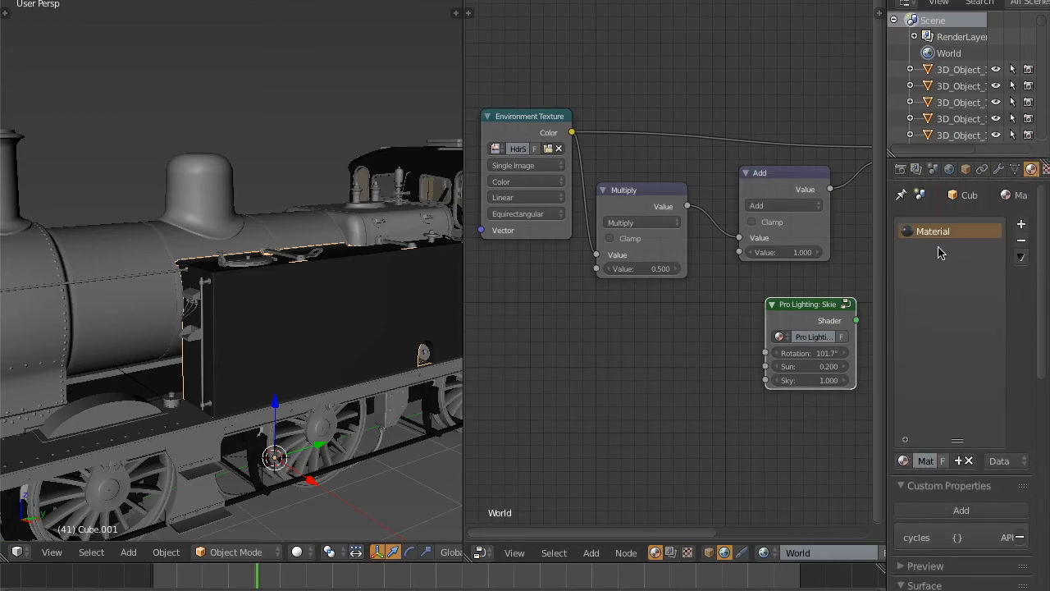
left_click(709, 553)
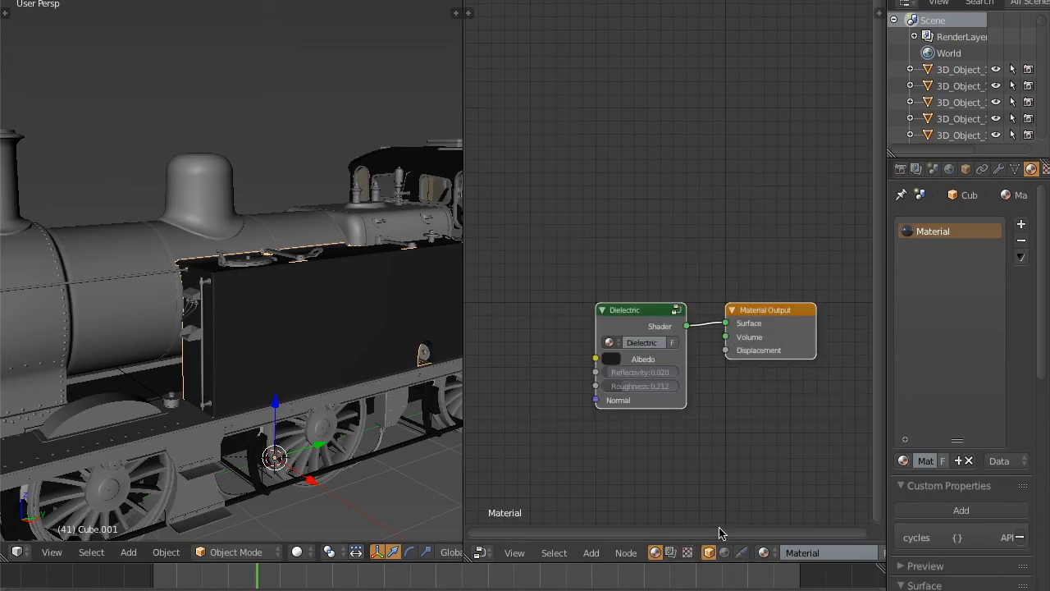
middle_click_drag(741, 411, 738, 378)
scroll(738, 372, "up", 2)
middle_click_drag(730, 417, 759, 371)
left_click_drag(671, 252, 665, 226)
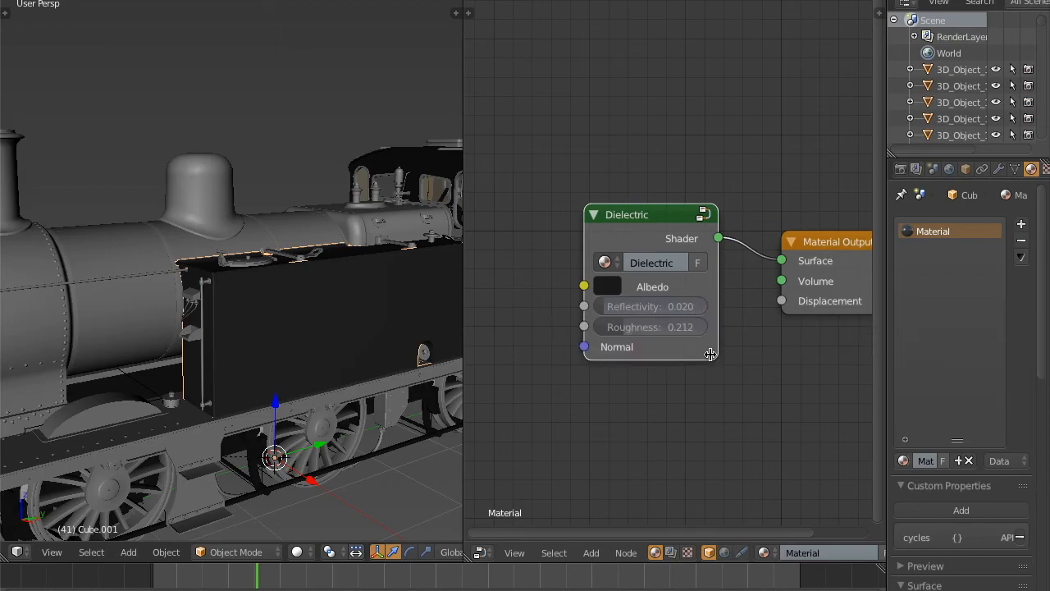
middle_click_drag(284, 246, 314, 239, "shift")
mouse_move(314, 239)
middle_mouse_down()
mouse_move(284, 209)
mouse_move(307, 237)
middle_mouse_up()
scroll(284, 209, "up", 4)
right_click(249, 144)
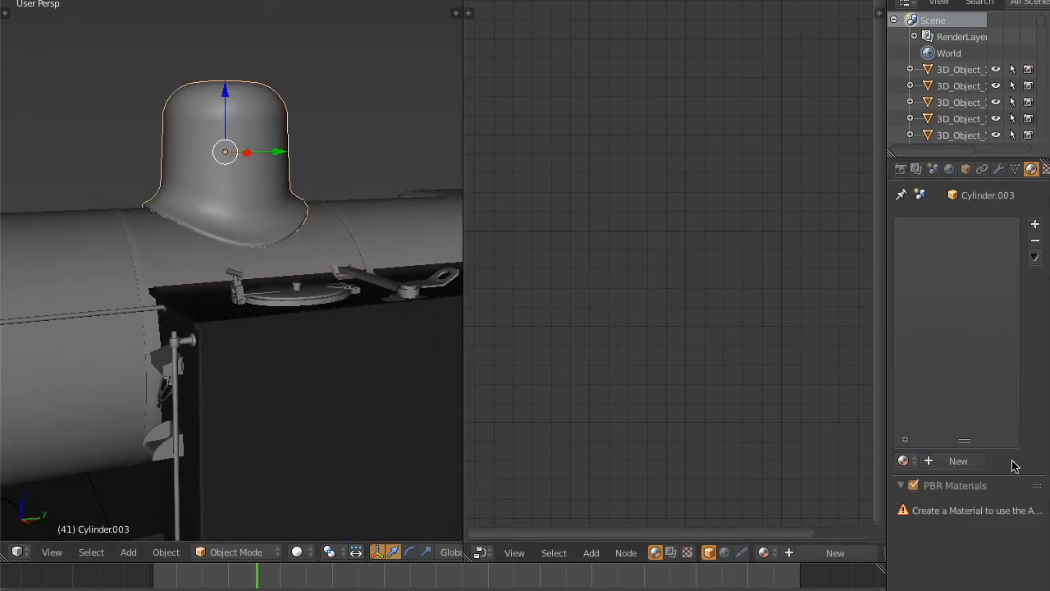
left_click(905, 460)
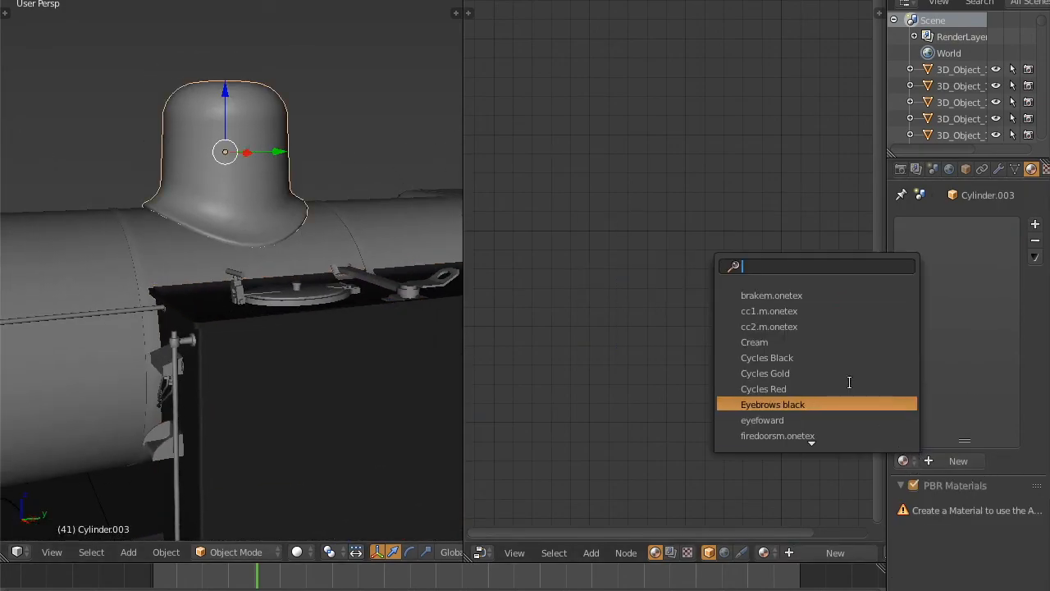
type("boiler")
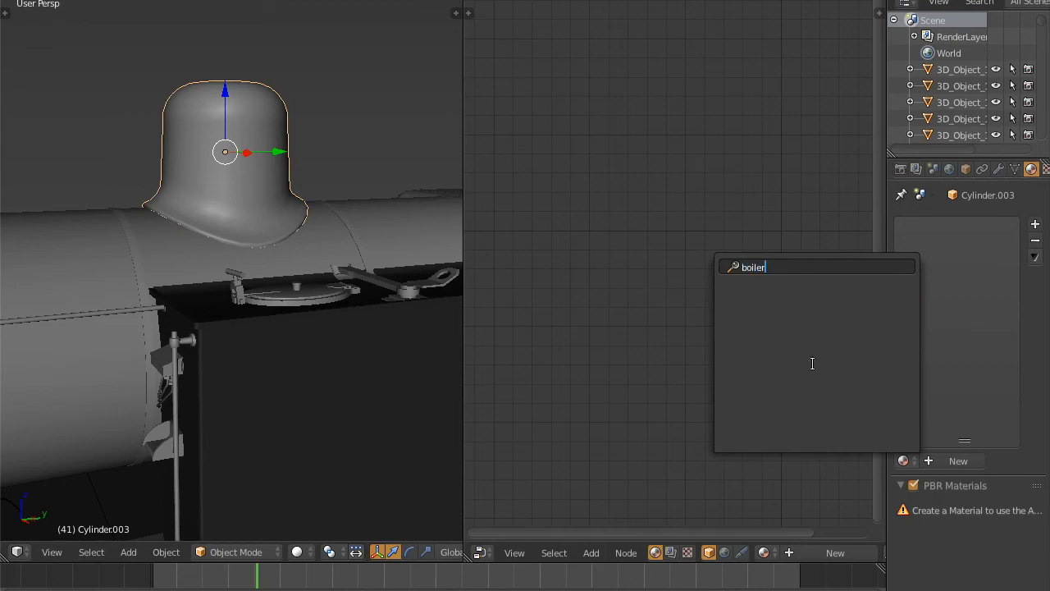
key("Escape")
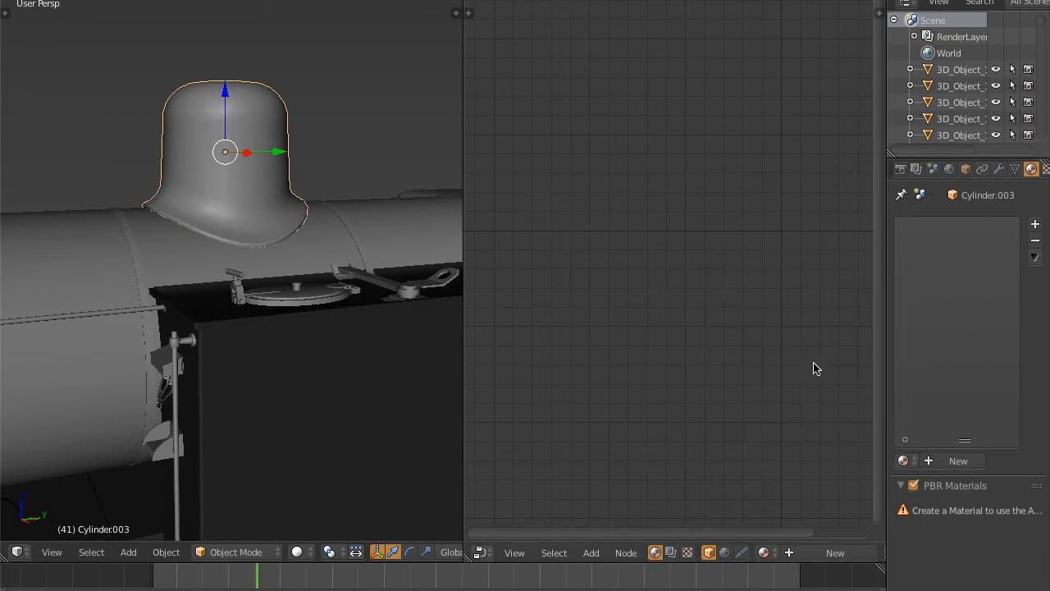
Step: Shorten the material slot list and rename the side tank's material as Boiler
left_click_drag(965, 440, 965, 309)
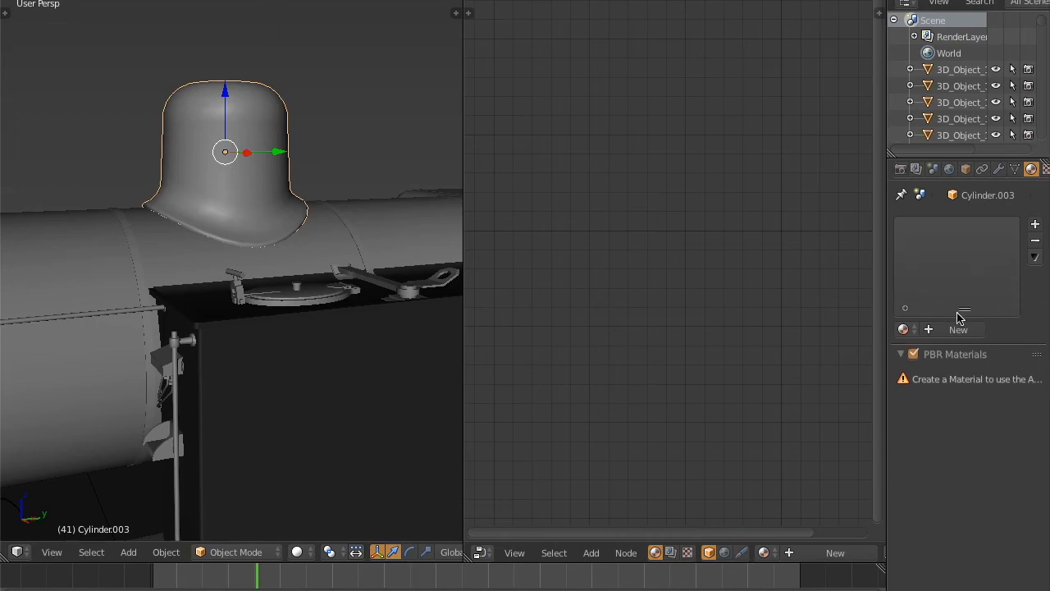
right_click(334, 378)
double_click(947, 233)
type("Boiler")
key("Return")
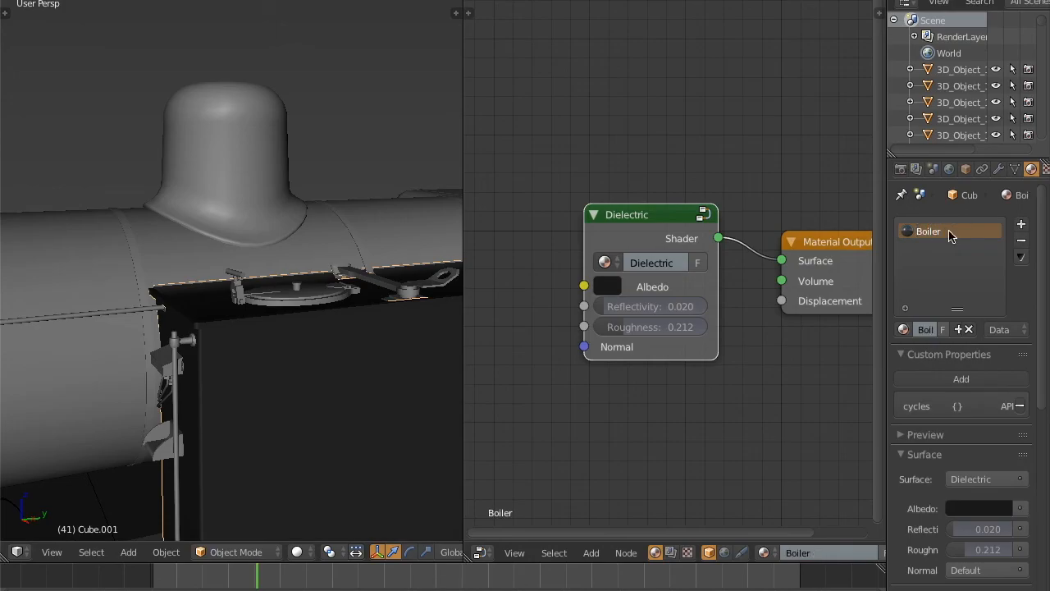
Step: Assign the existing Boiler material to the dome on top of the boiler
middle_click_drag(439, 304, 235, 196)
right_click(235, 197)
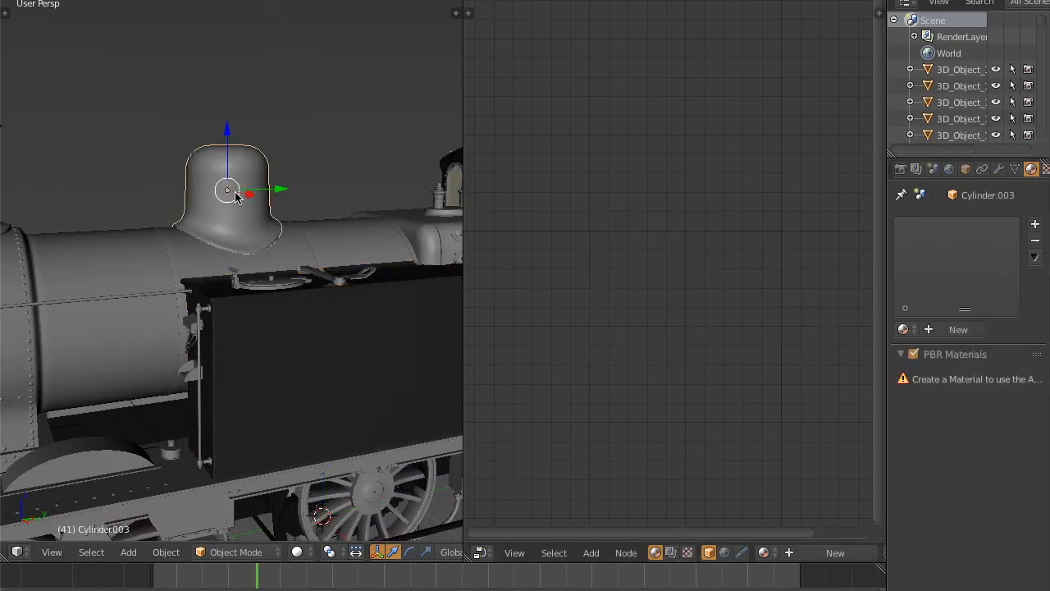
left_click(904, 328)
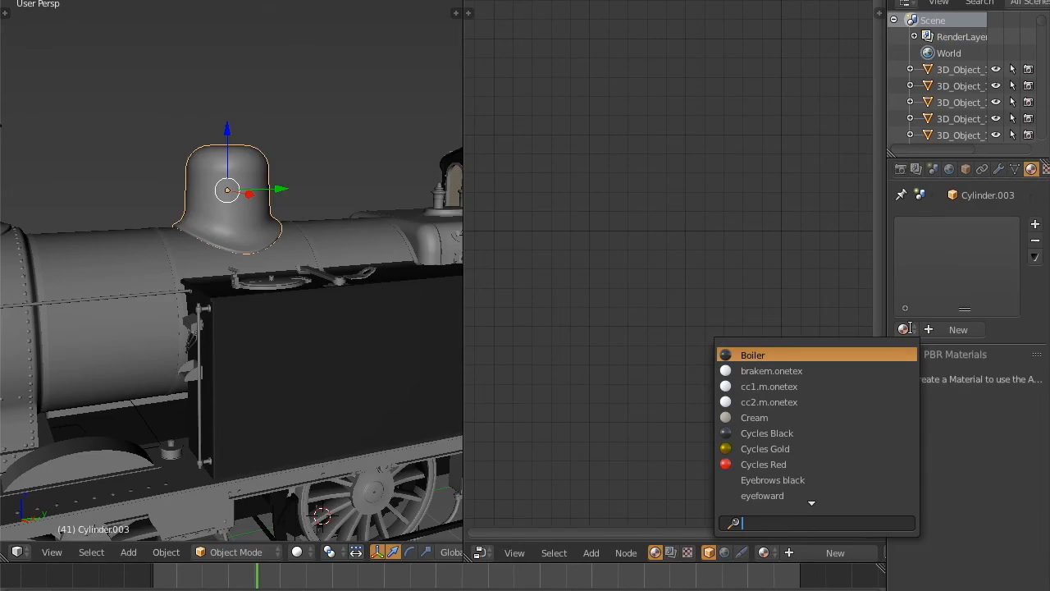
left_click(839, 351)
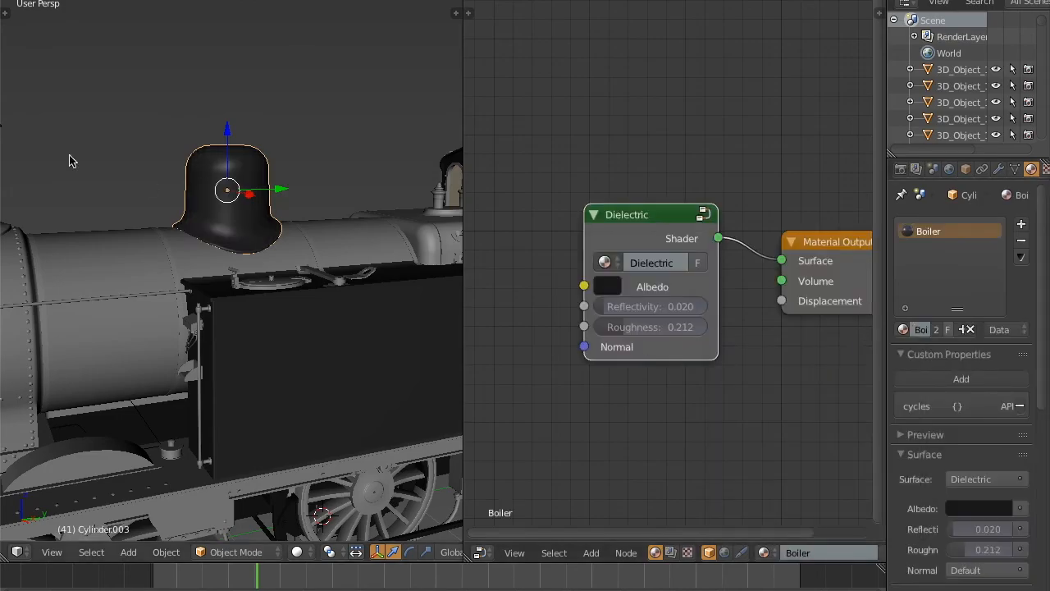
Step: Examine the mesh of the boiler cylinder in Edit Mode around the joint between smokebox and barrel
middle_click_drag(33, 156, 231, 241)
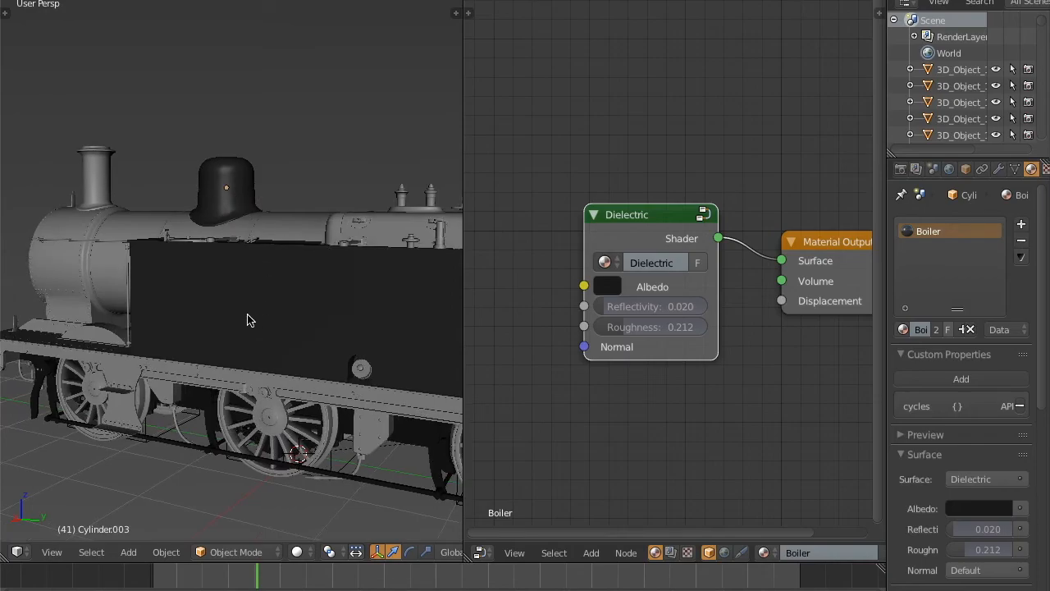
middle_click_drag(234, 288, 371, 325)
right_click(316, 323)
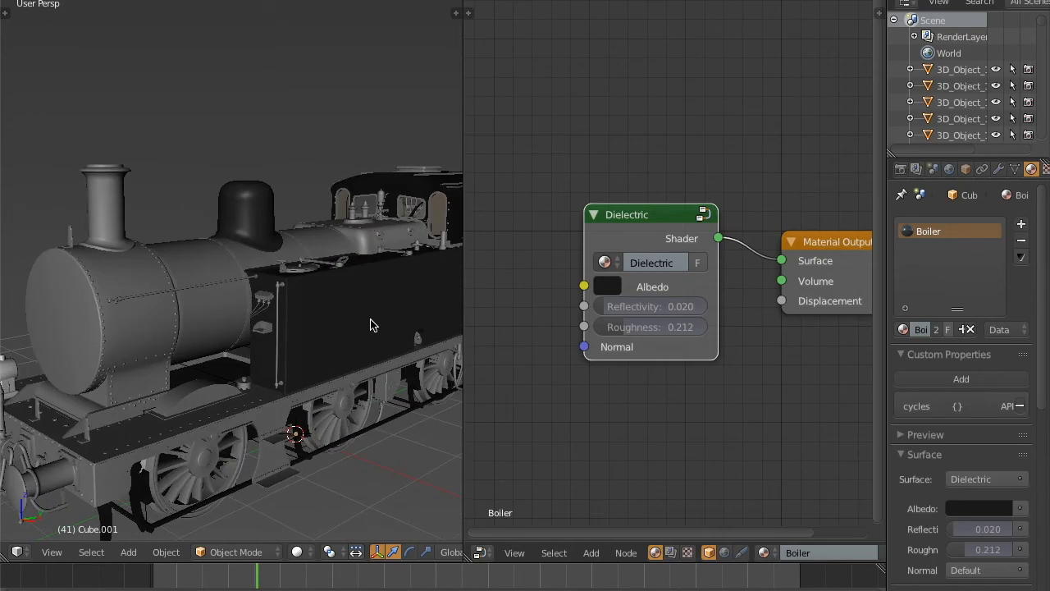
scroll(261, 282, "up", 2)
mouse_move(260, 277)
middle_mouse_down("shift")
mouse_move(380, 269)
mouse_move(267, 276)
middle_mouse_up("shift")
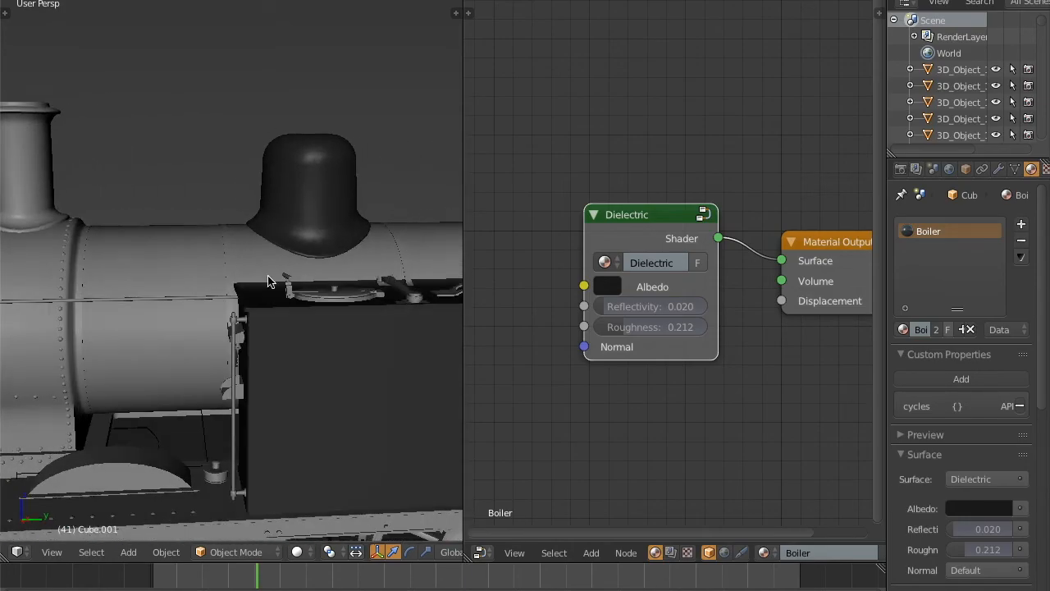
right_click(147, 249)
scroll(199, 235, "down", 3)
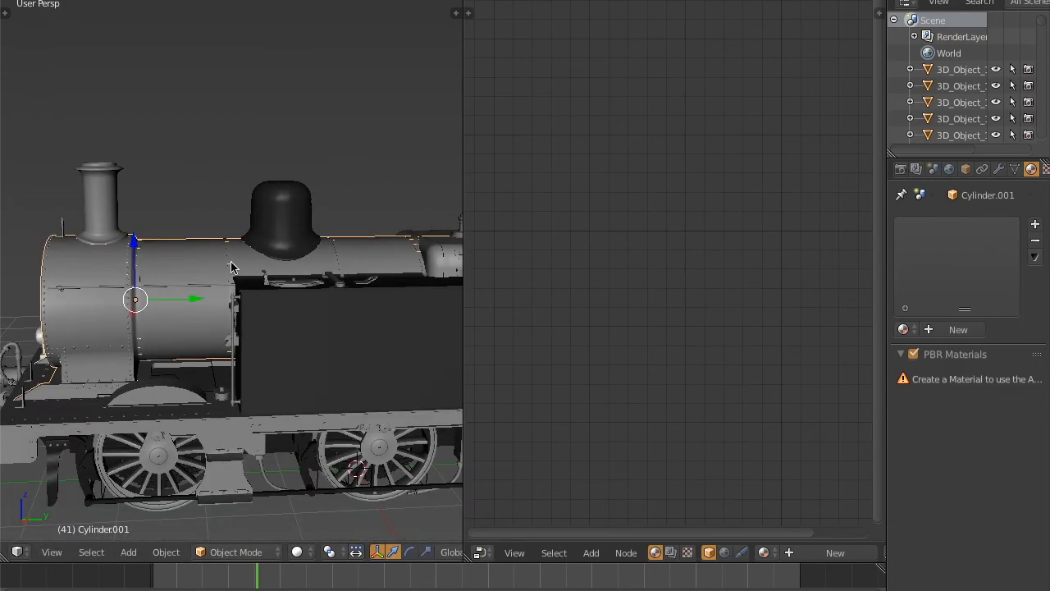
middle_click_drag(231, 261, 256, 249, "shift")
key("KP_3")
key("Tab")
scroll(152, 237, "up", 3)
middle_click_drag(153, 237, 347, 293, "shift")
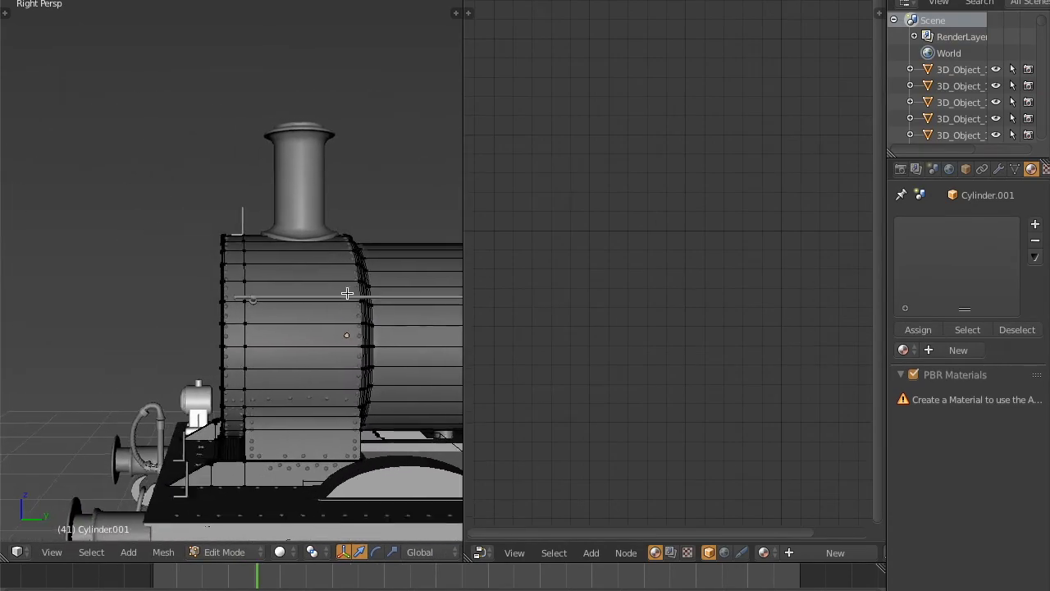
middle_click_drag(347, 331, 174, 302, "shift")
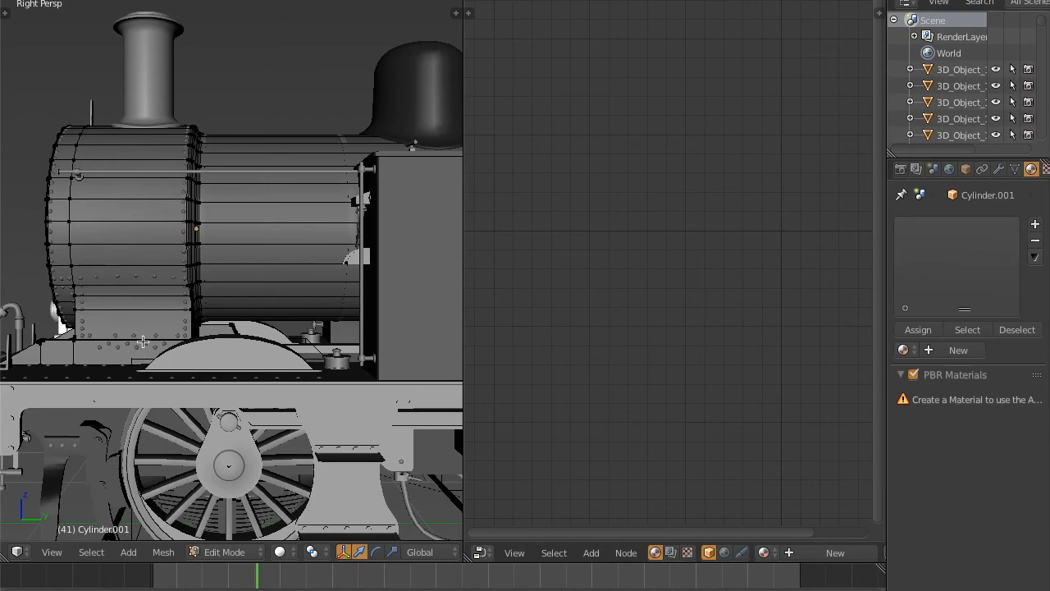
scroll(168, 185, "up", 4)
middle_click_drag(178, 172, 221, 293, "shift")
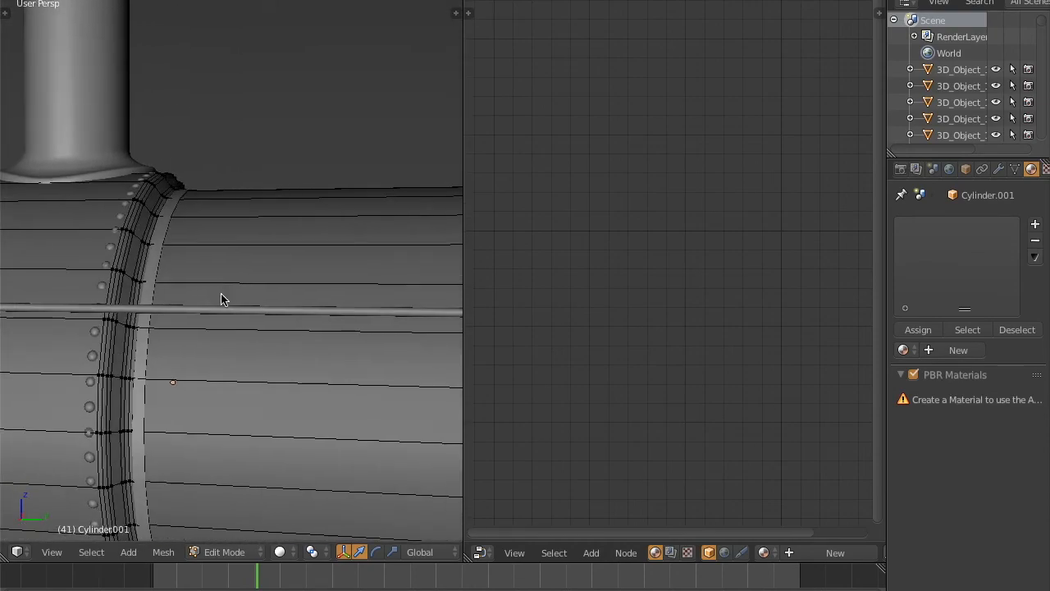
key("Tab")
Step: Add two material slots to the boiler cylinder and put the Boiler material in the second slot
scroll(222, 293, "down", 8)
left_click(1035, 224)
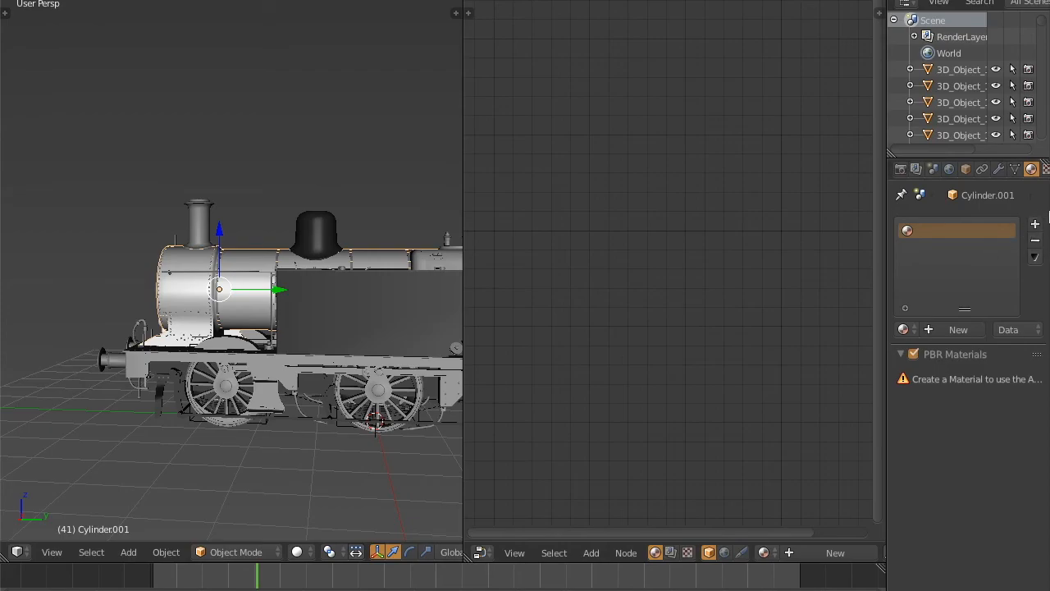
left_click(1036, 224)
left_click(904, 329)
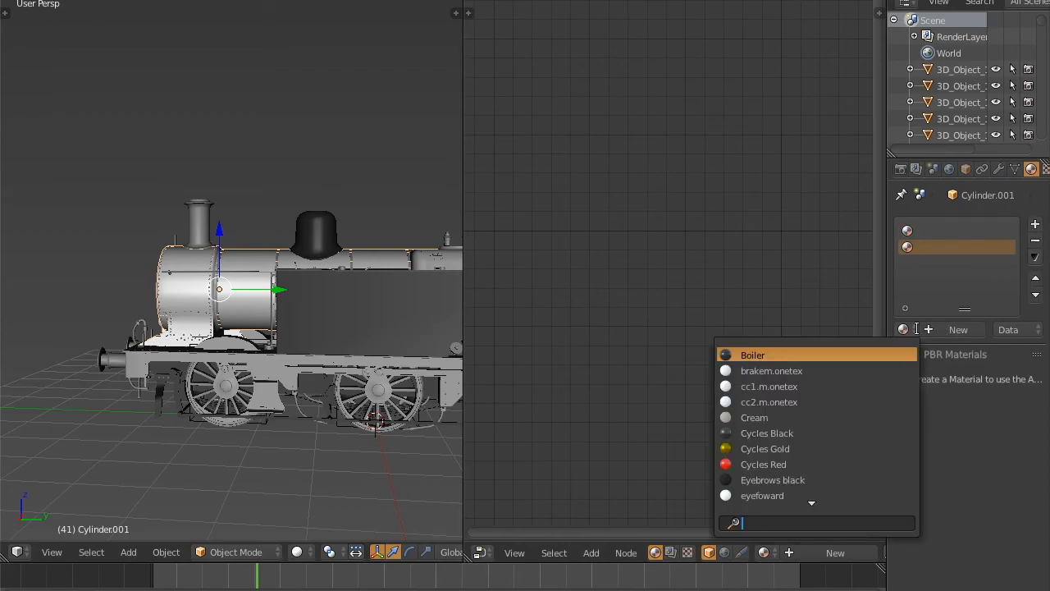
left_click(850, 354)
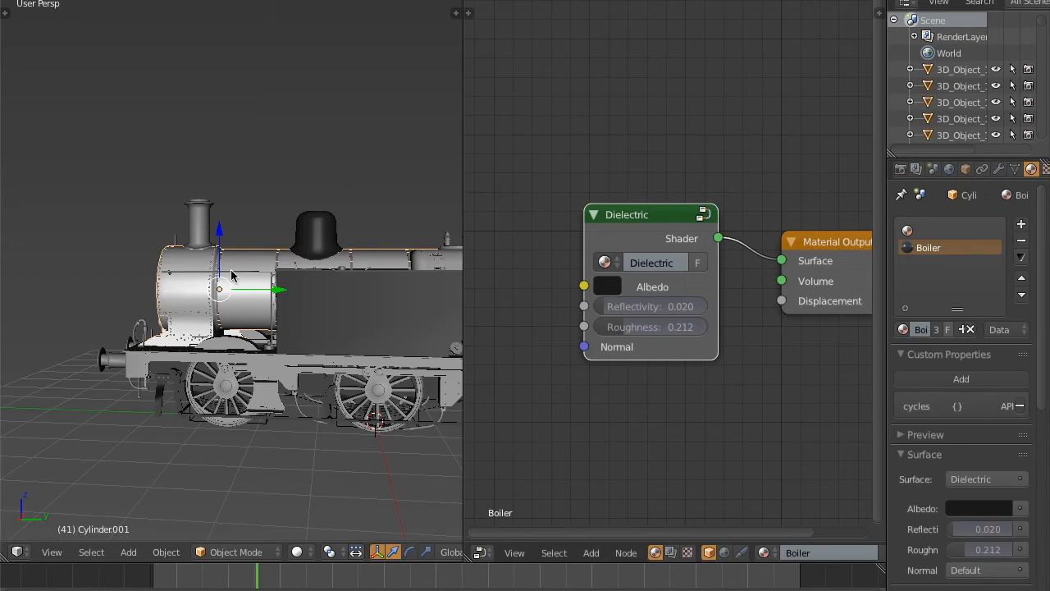
Step: Select the two adjacent edge loops where the boiler barrel meets the smokebox in Edit Mode
scroll(250, 264, "up", 7)
scroll(254, 254, "down", 1)
key("Tab")
scroll(202, 260, "up", 6)
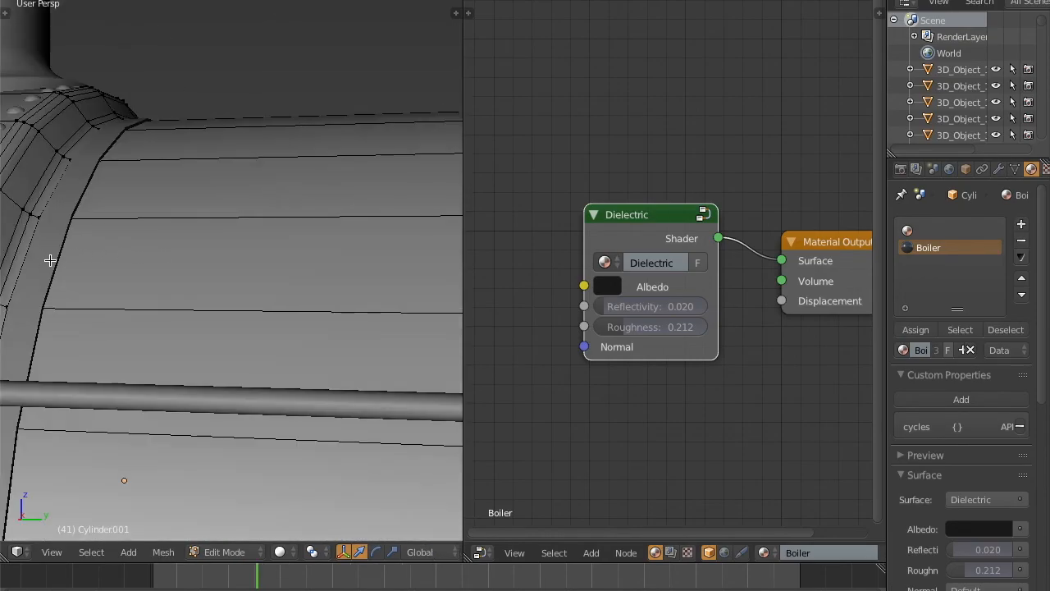
scroll(84, 253, "down", 3)
right_click(186, 180, "alt")
right_click(197, 184, "alt+shift")
scroll(288, 232, "down", 8)
key("KP_3")
middle_click_drag(426, 263, 280, 263, "shift")
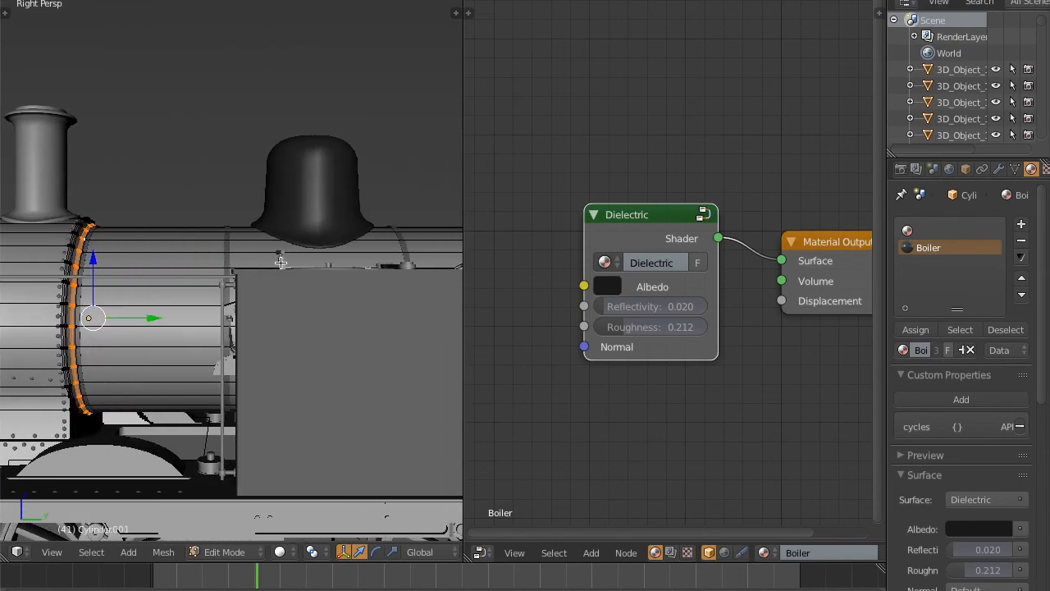
Step: Box-select the boiler barrel behind the smokebox joint in wireframe from the right orthographic view
key("z")
scroll(288, 263, "down", 3)
scroll(268, 290, "down", 3)
key("KP_7")
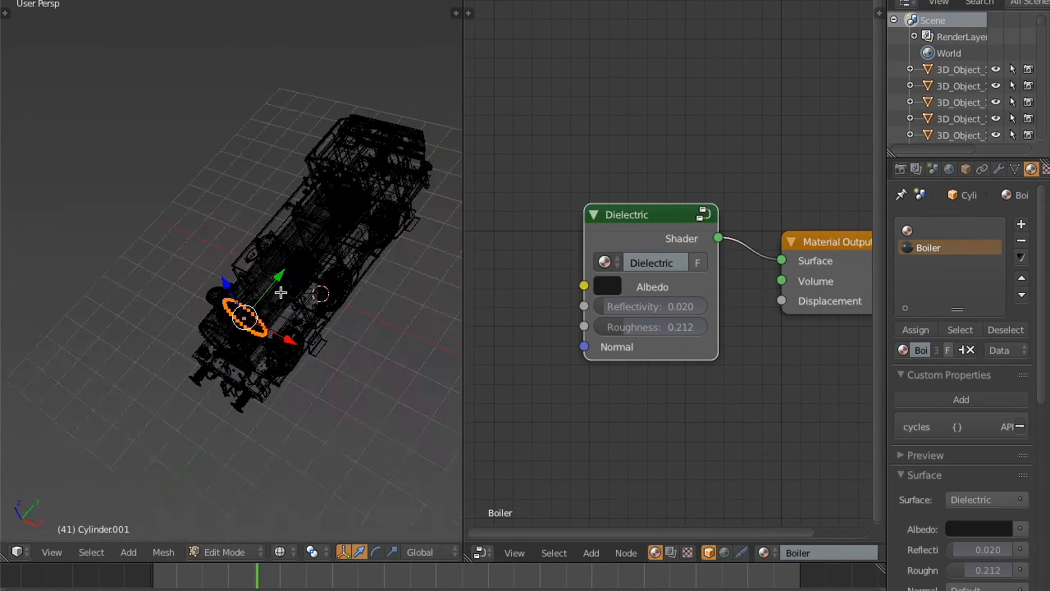
key("KP_3")
middle_click_drag(312, 293, 279, 286, "shift")
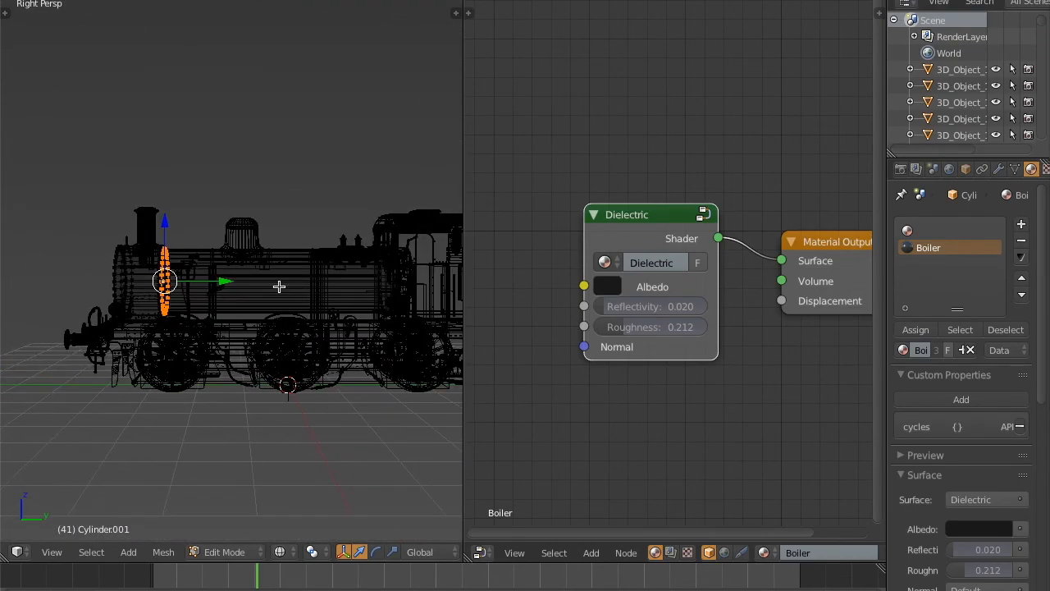
key("KP_5")
key("b")
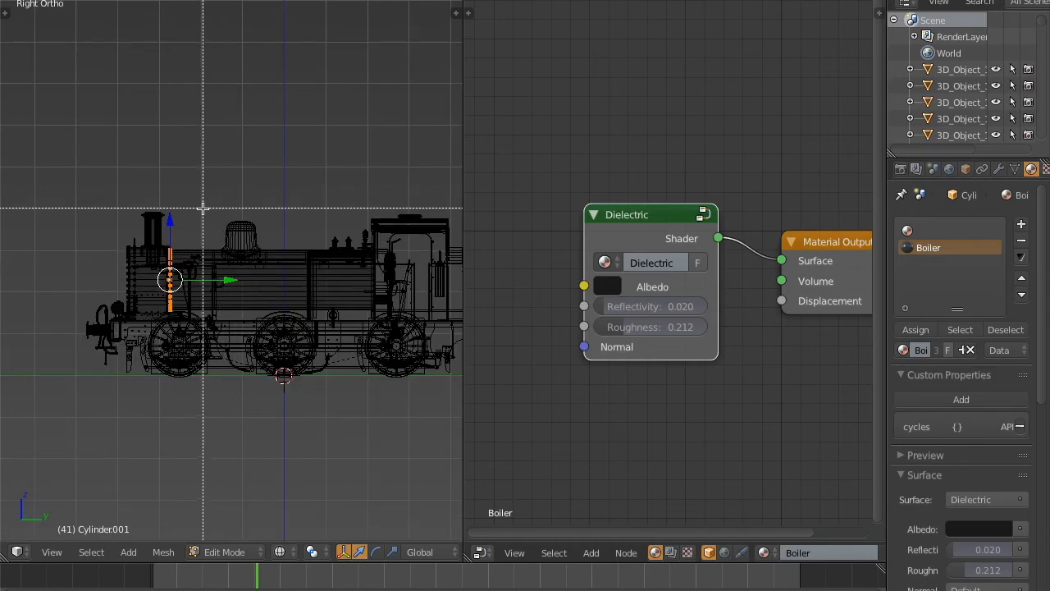
left_click_drag(182, 155, 399, 413)
Step: Refine the barrel selection with a second box selection around its front section from the smokebox joint
scroll(245, 229, "up", 3)
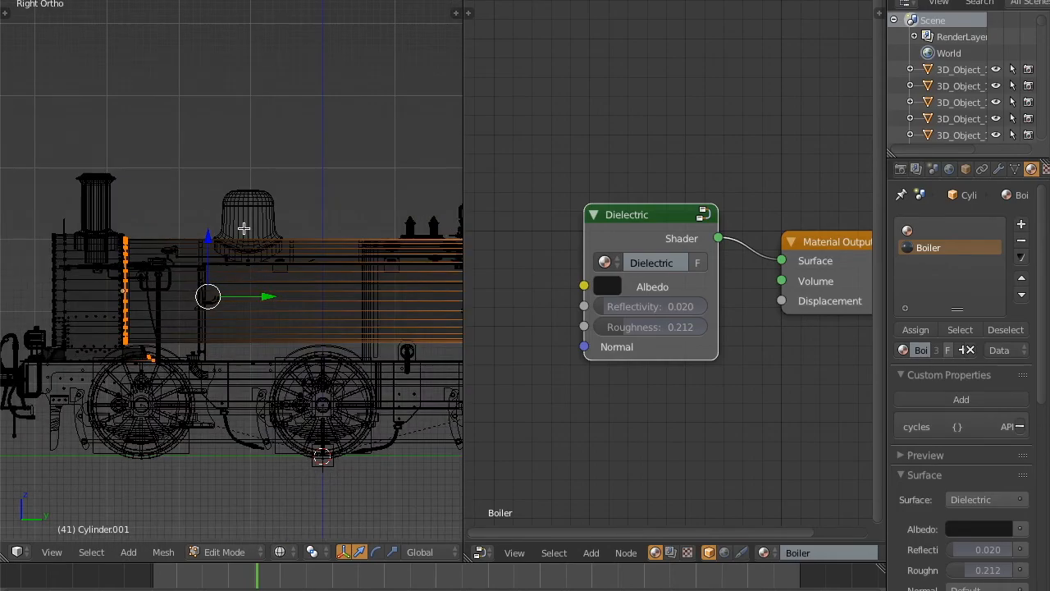
key("b")
left_click_drag(125, 123, 324, 443)
middle_click_drag(213, 374, 259, 337, "shift")
middle_click_drag(296, 327, 267, 292)
right_click(265, 289)
scroll(312, 310, "down", 4)
middle_click_drag(364, 322, 244, 326, "shift")
Step: Return to solid perspective display, assign the Boiler material to the selected barrel faces, and leave Edit Mode
key("KP_5")
key("z")
mouse_move(258, 251)
middle_mouse_down()
mouse_move(293, 298)
mouse_move(336, 298)
mouse_move(222, 312)
mouse_move(281, 301)
mouse_move(340, 316)
middle_mouse_up()
scroll(344, 287, "up", 4)
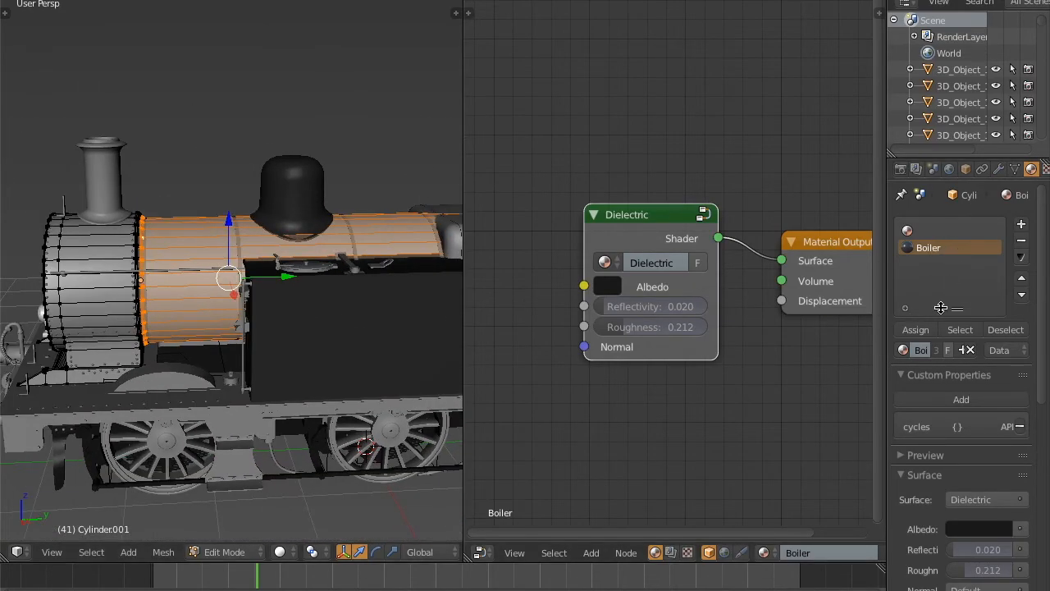
left_click(927, 332)
key("Tab")
Step: Assign an existing scene material to the curved splasher above the front driving wheel
mouse_move(312, 316)
middle_mouse_down()
mouse_move(347, 329)
mouse_move(213, 281)
mouse_move(391, 287)
mouse_move(297, 331)
middle_mouse_up()
scroll(298, 330, "up", 3)
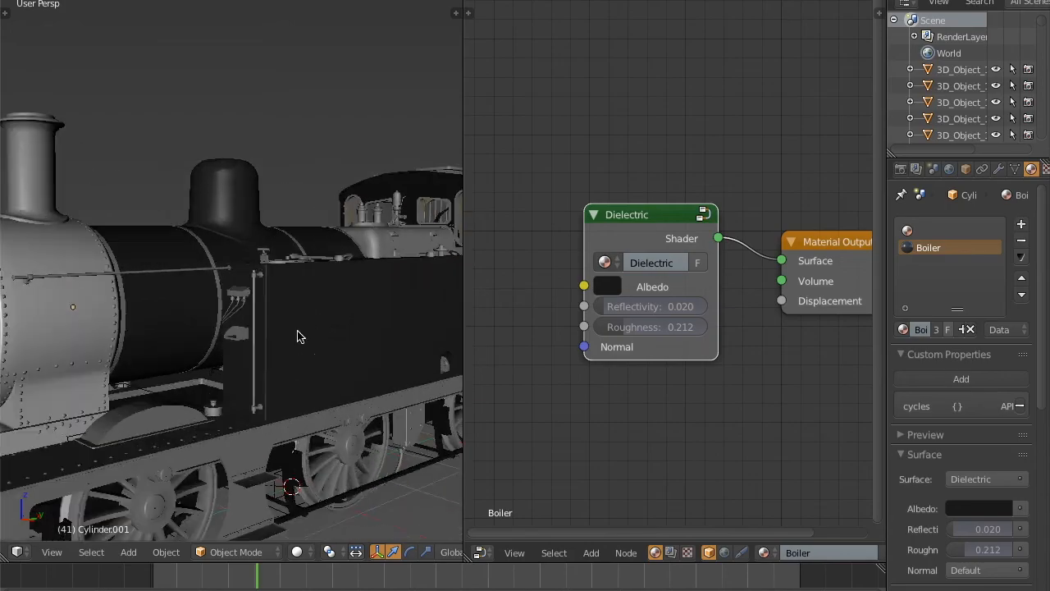
middle_click_drag(241, 380, 301, 296, "shift")
scroll(301, 301, "up", 4)
right_click(298, 291)
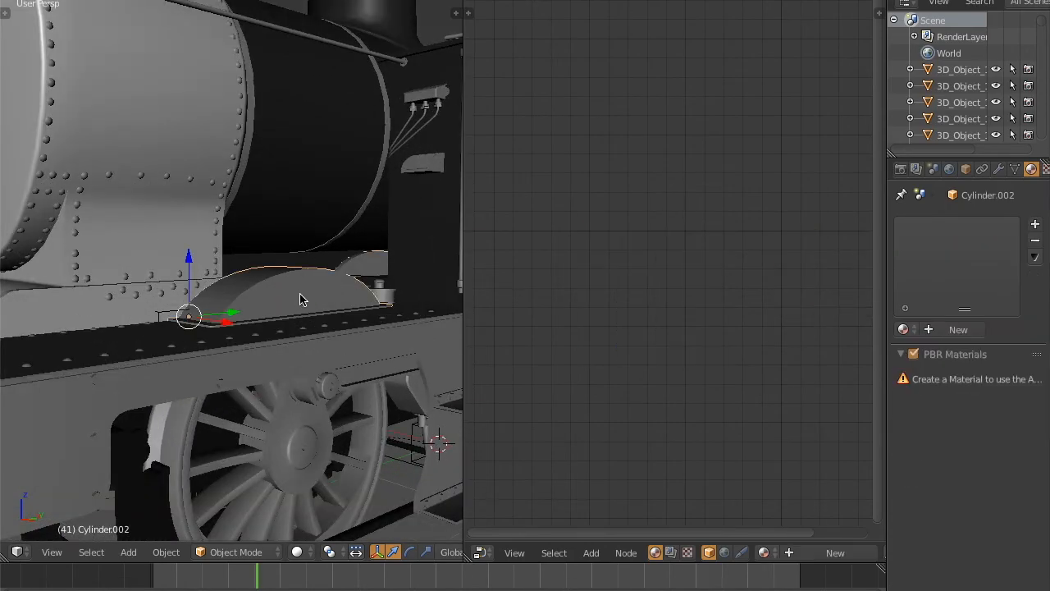
left_click(903, 332)
left_click(856, 369)
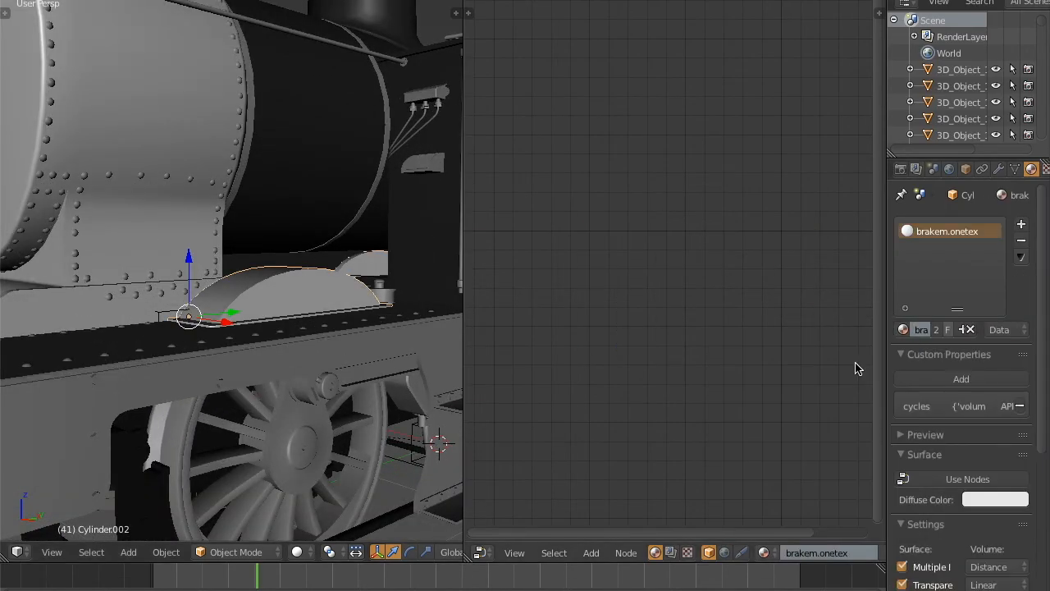
left_click(903, 328)
left_click(821, 366)
Step: Assign the Boiler material to the filler lid and bracket fittings on top of the side tanks, then clear the selection
scroll(379, 258, "down", 6)
mouse_move(260, 282)
middle_mouse_down()
mouse_move(316, 321)
mouse_move(382, 328)
mouse_move(359, 347)
mouse_move(186, 222)
mouse_move(258, 295)
middle_mouse_up()
scroll(359, 347, "up", 2)
scroll(312, 313, "up", 6)
right_click(318, 374)
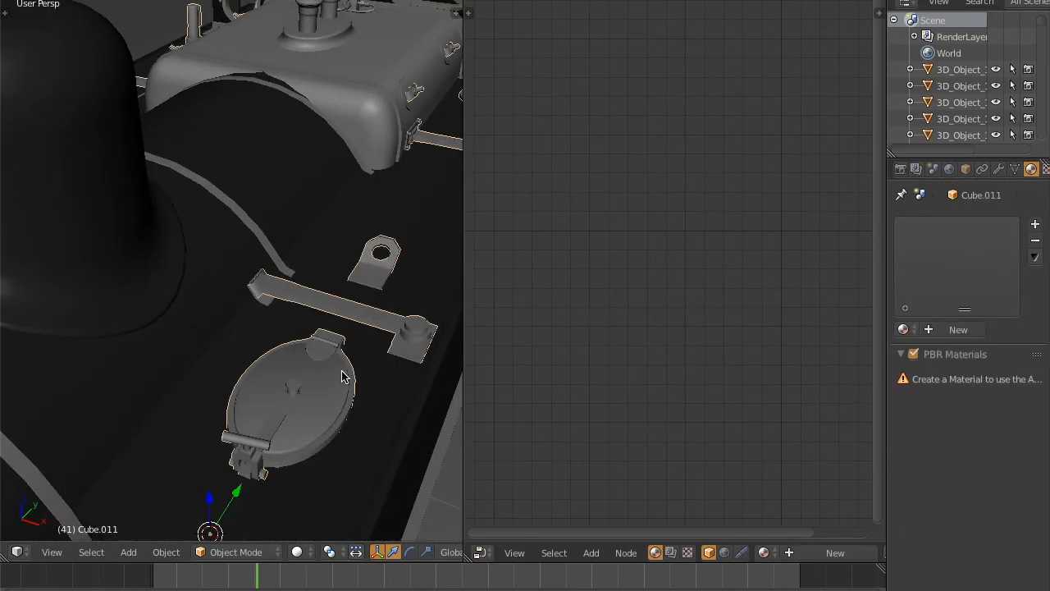
scroll(343, 377, "down", 3)
left_click(906, 330)
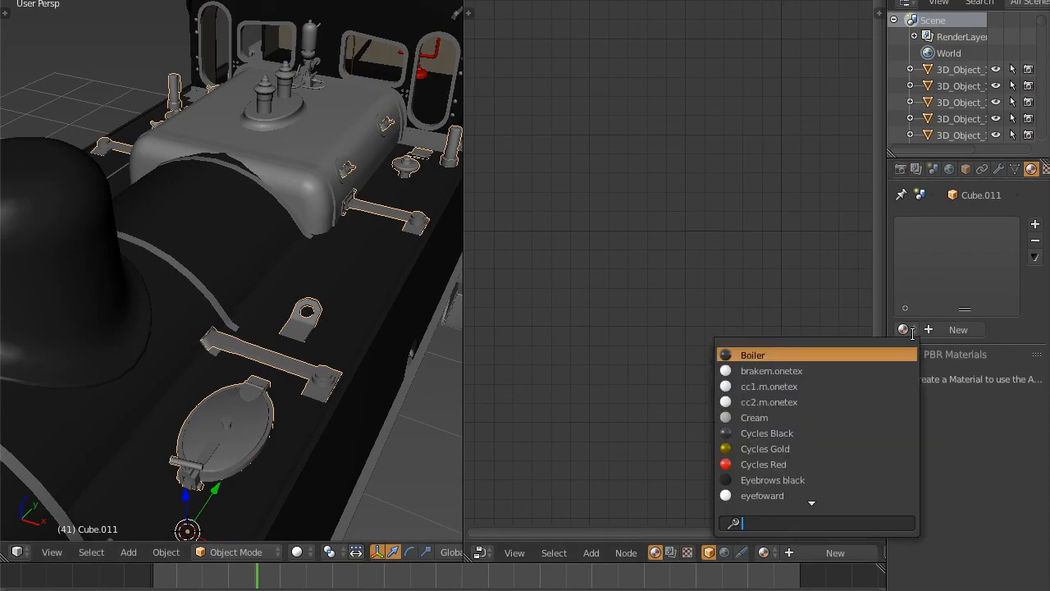
left_click(850, 355)
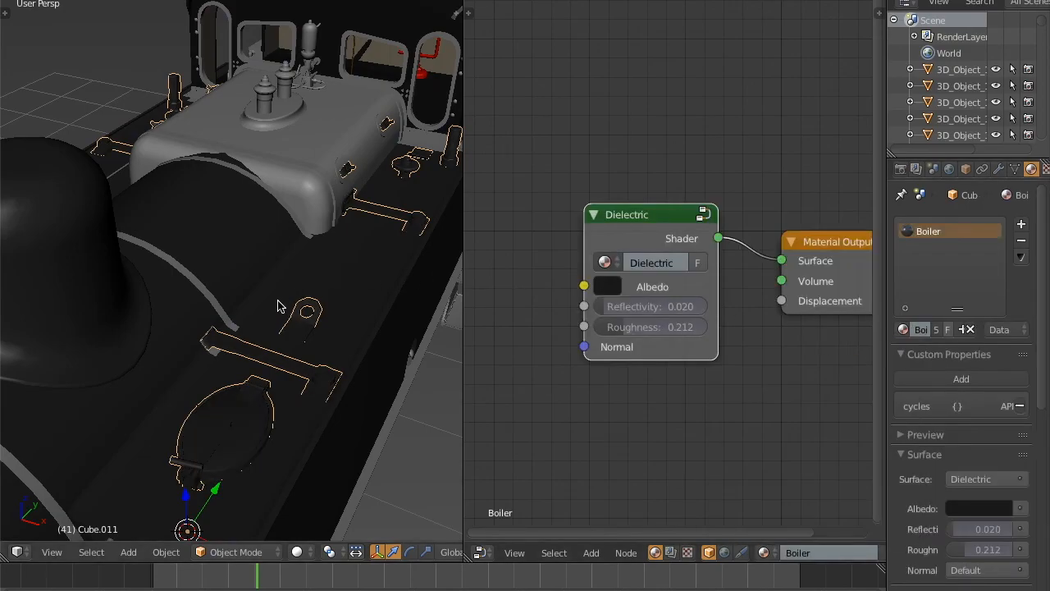
key("a")
Step: Assign the Boiler material to the rounded firebox cover in front of the cab, then deselect it
scroll(306, 285, "down", 5)
key("KP_3")
scroll(314, 284, "up", 5)
middle_click_drag(401, 233, 298, 284, "shift")
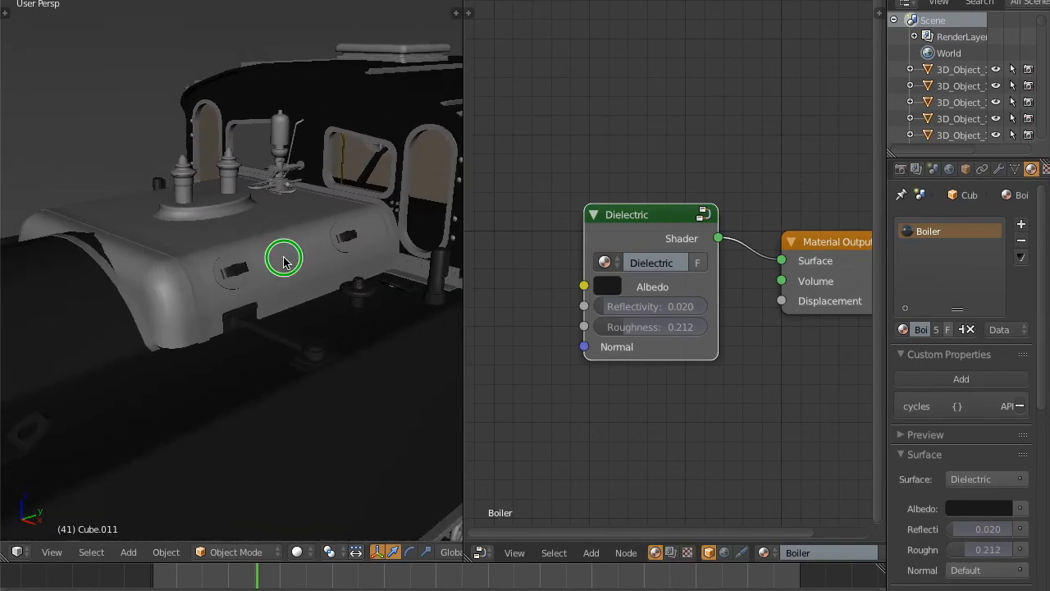
right_click(284, 261)
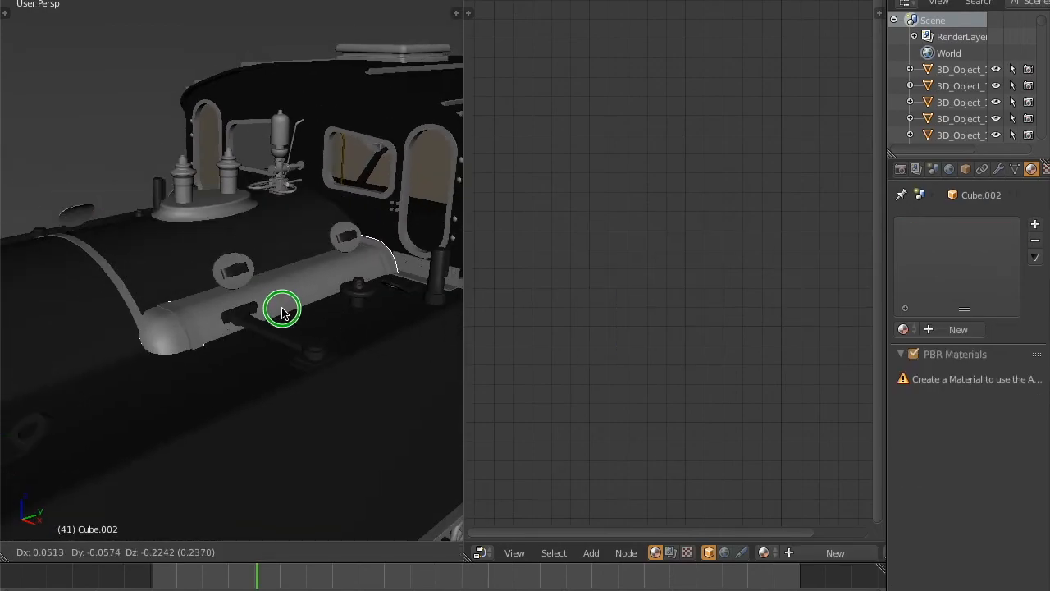
left_click(914, 330)
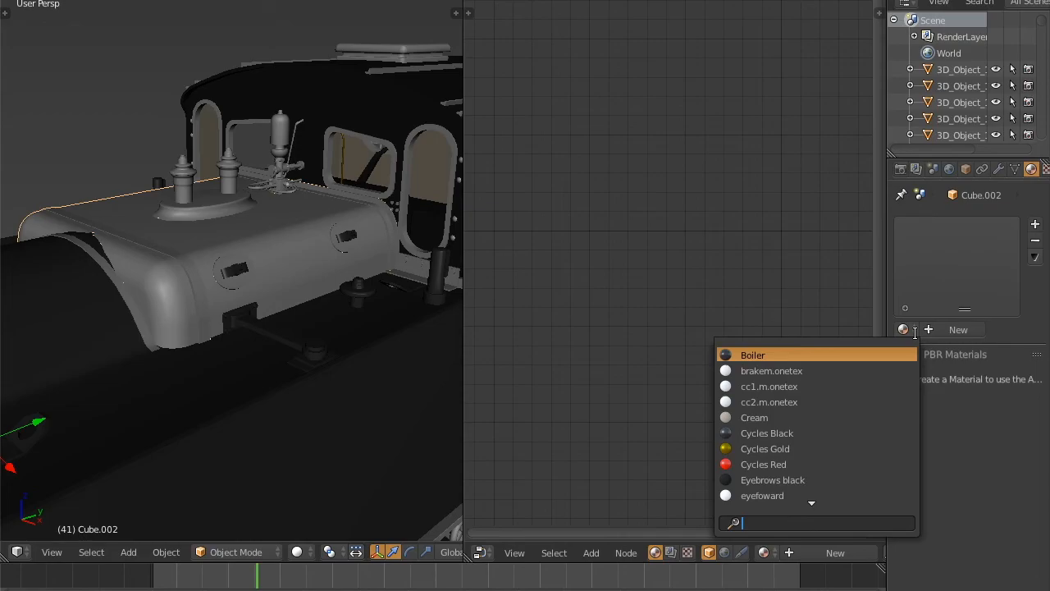
left_click(877, 357)
key("a")
Step: Select the cab body and check in Edit Mode which of its faces use the Cycles Black material
scroll(321, 324, "down", 6)
mouse_move(321, 324)
middle_mouse_down()
mouse_move(296, 322)
mouse_move(331, 298)
mouse_move(342, 303)
mouse_move(183, 307)
mouse_move(140, 291)
mouse_move(262, 324)
mouse_move(305, 320)
middle_mouse_up()
middle_click_drag(410, 220, 274, 287, "shift")
scroll(268, 271, "up", 5)
right_click(310, 297)
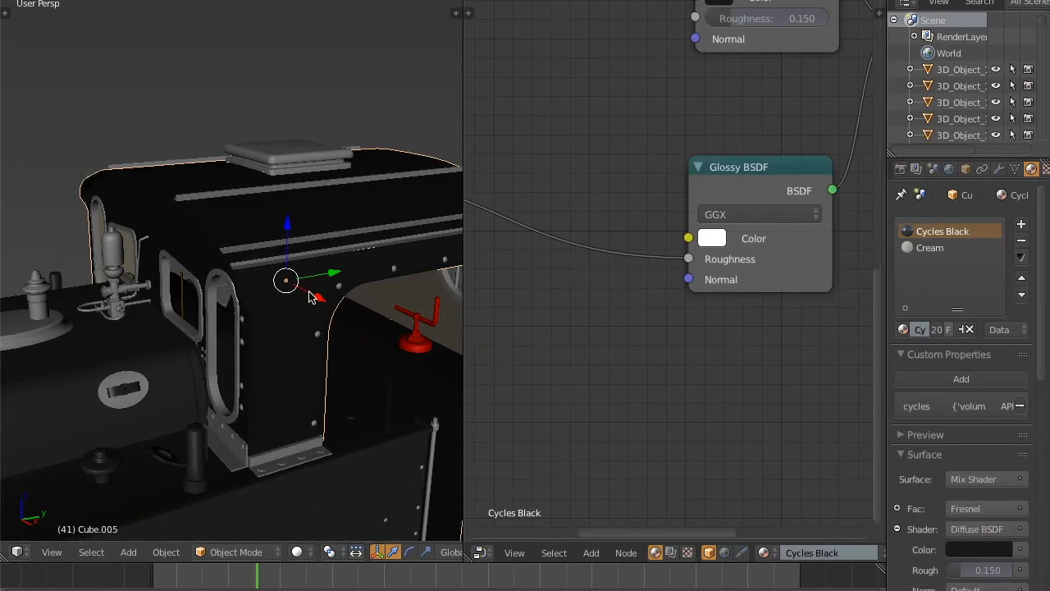
middle_click_drag(361, 312, 282, 296)
key("Tab")
key("Tab")
key("Tab")
key("a")
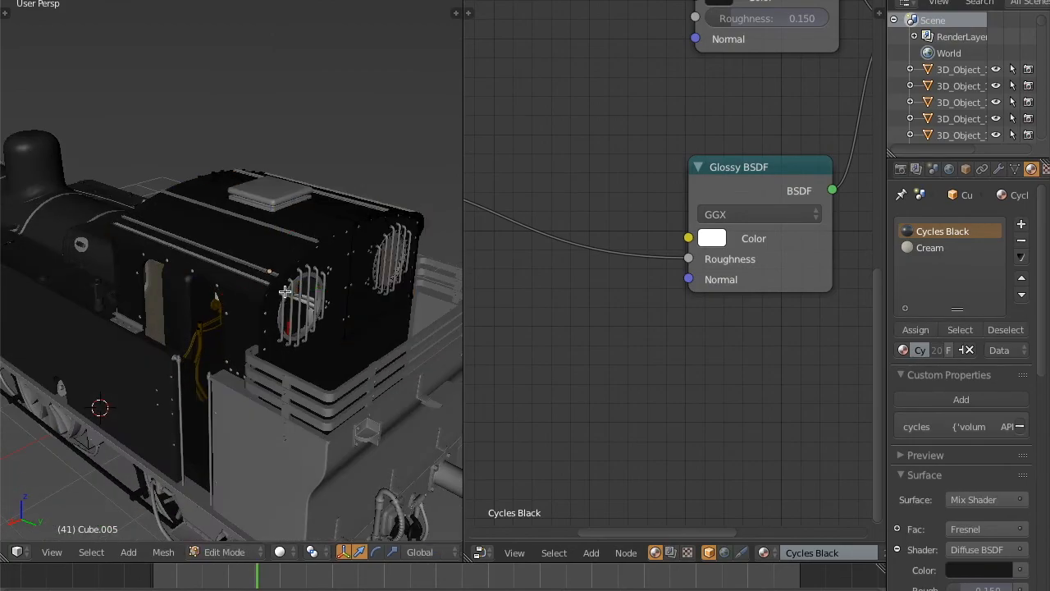
left_click(960, 330)
middle_click_drag(311, 294, 83, 283)
key("Tab")
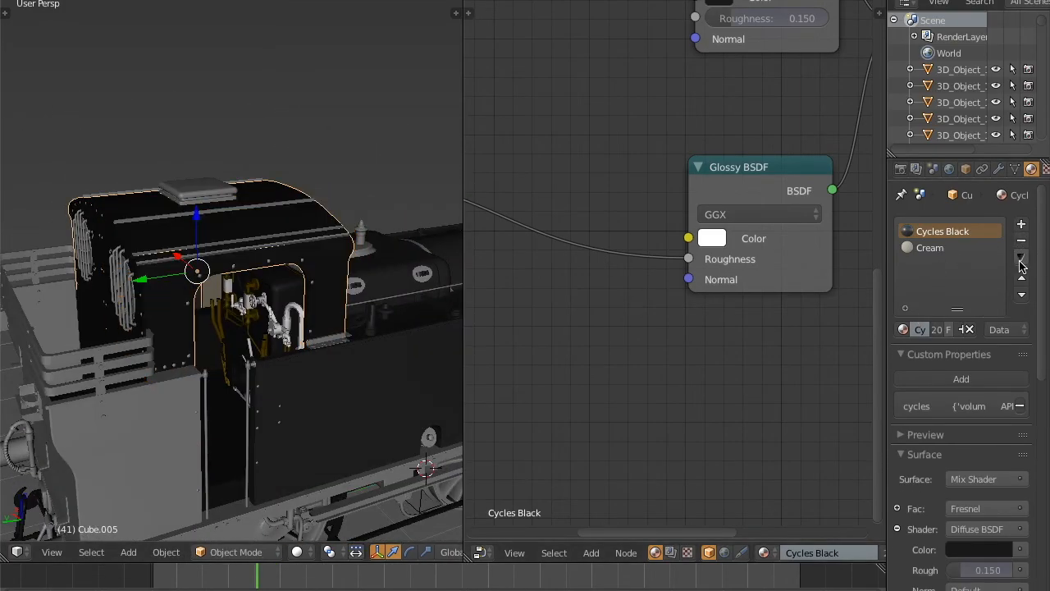
Step: Replace the cab's Cycles Black material slot with the existing Boiler material, placed above Cream
left_click(1022, 224)
left_click(915, 331)
type("bo")
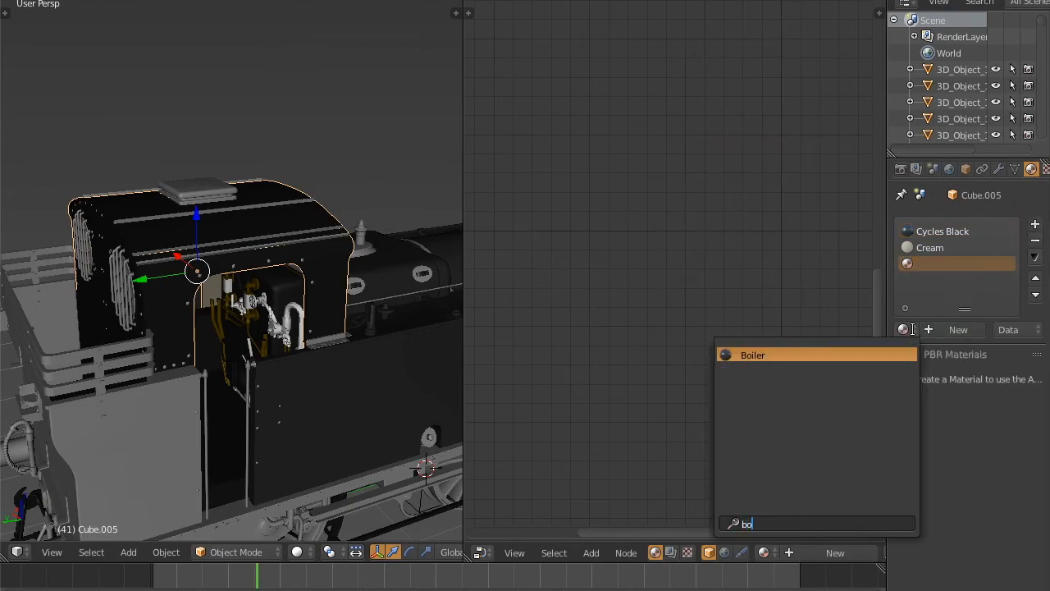
type("i")
left_click(827, 359)
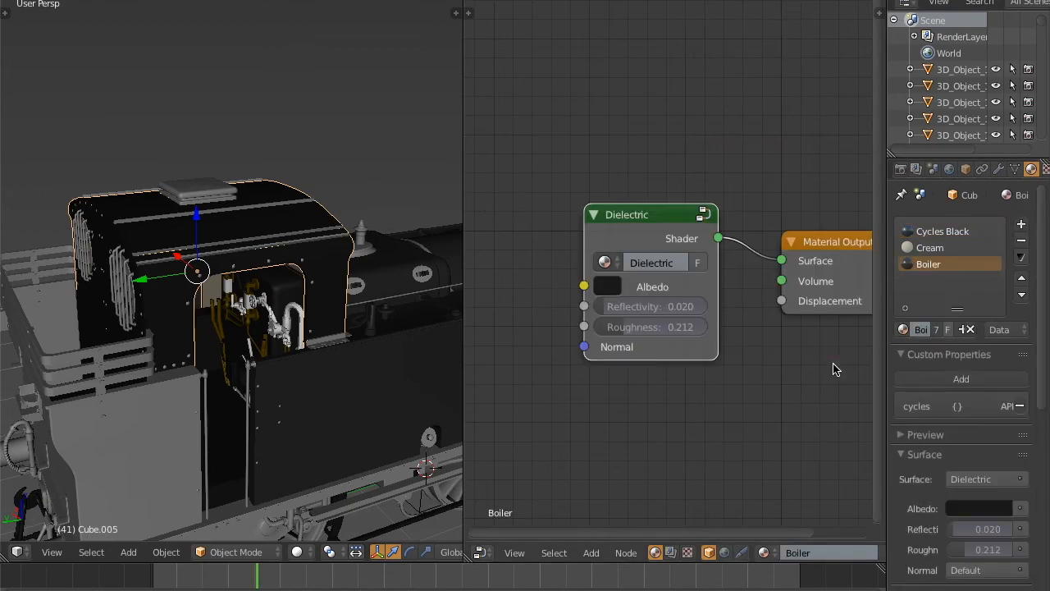
left_click(1022, 277)
left_click(943, 232)
left_click(1022, 239)
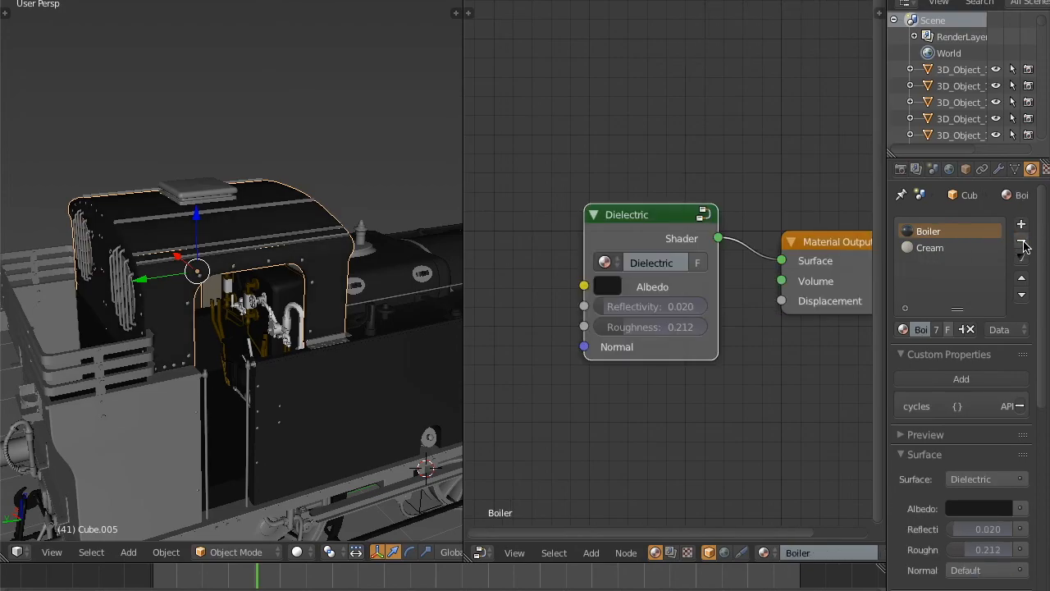
Step: Preview the locomotive's materials in Rendered shading from the side and front, then return to Solid shading
middle_click_drag(204, 317, 311, 371)
left_click(298, 552)
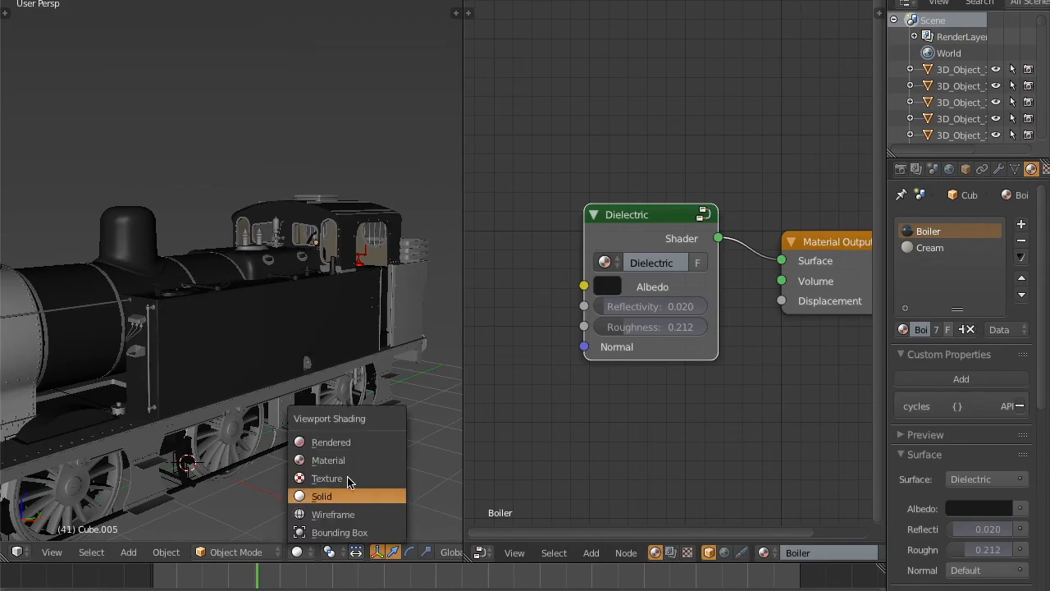
left_click(371, 446)
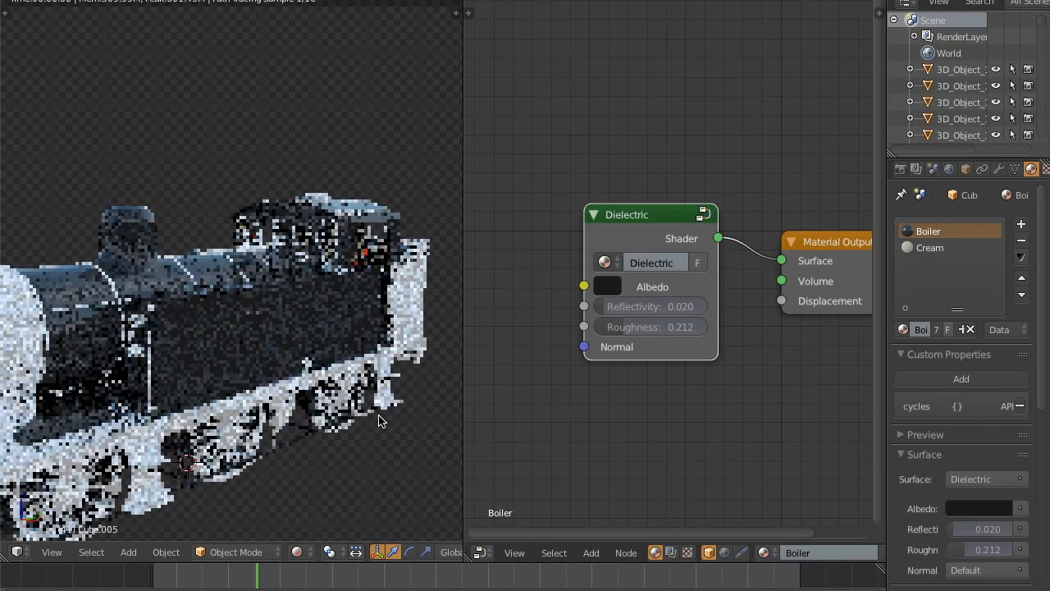
mouse_move(379, 421)
middle_mouse_down()
mouse_move(328, 427)
mouse_move(374, 401)
middle_mouse_up()
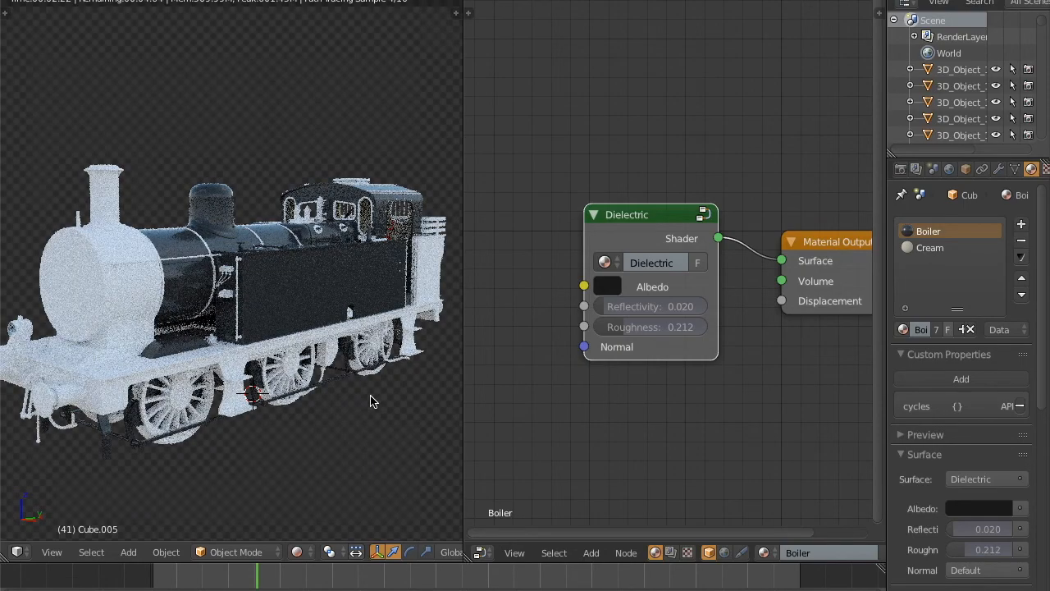
middle_click_drag(224, 368, 270, 509)
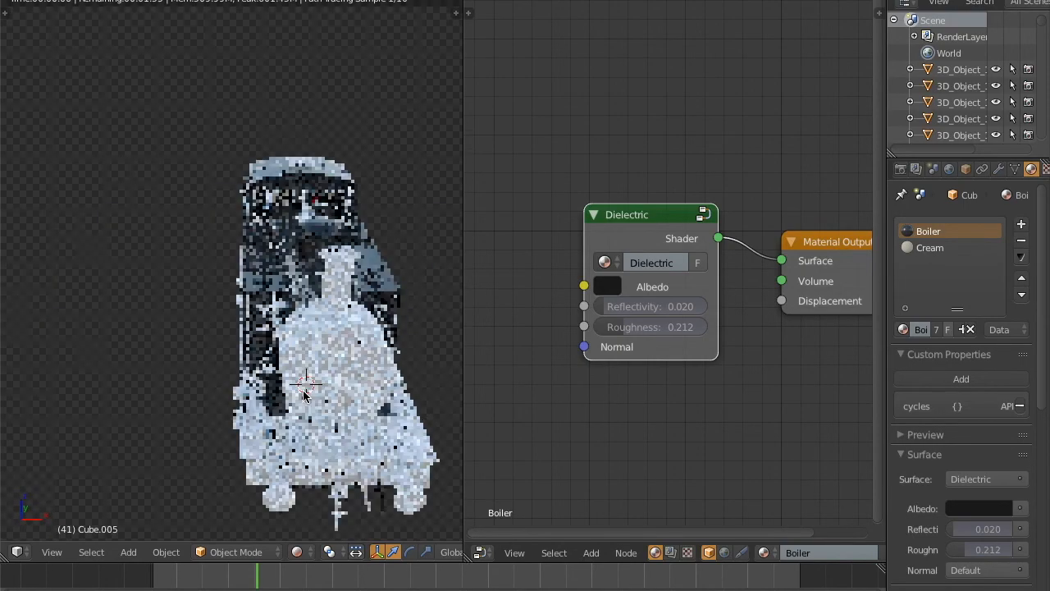
left_click(297, 551)
left_click(385, 333)
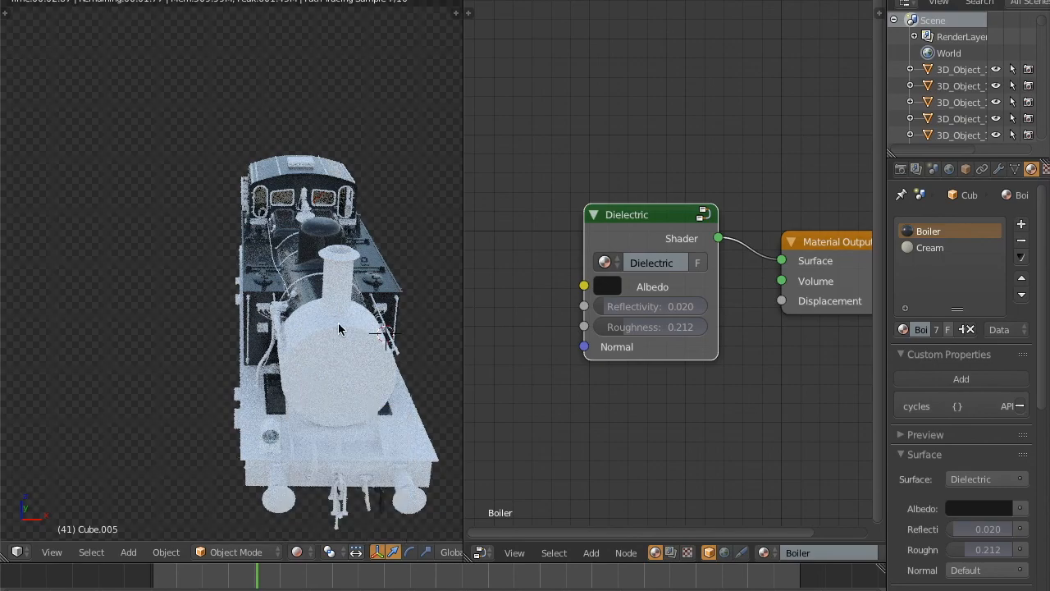
left_click(297, 551)
left_click(324, 498)
Step: Assign the Boiler material to the coal bunker behind the cab
key("KP_3")
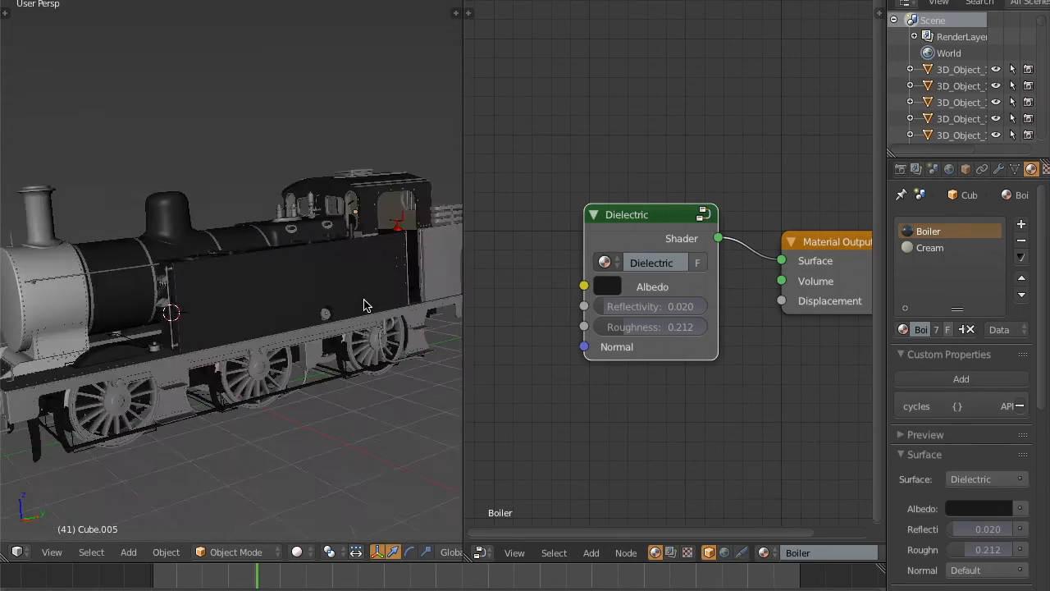
middle_click_drag(447, 288, 300, 296, "shift")
scroll(252, 273, "up", 5)
right_click(156, 297)
scroll(199, 295, "down", 3)
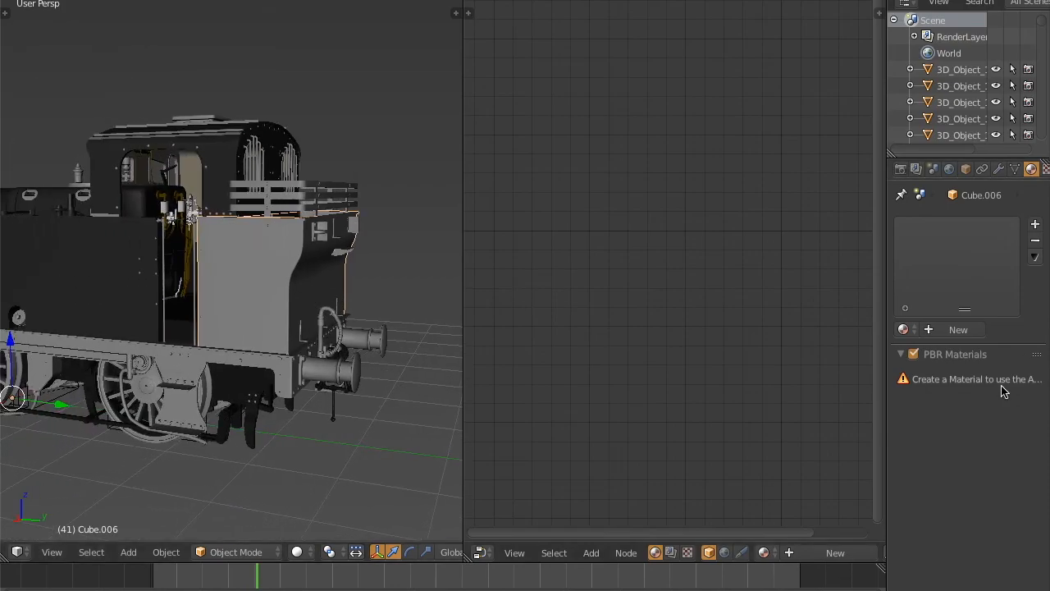
left_click(904, 329)
type("boi")
left_click(831, 355)
Step: Assign the Boiler material to the square ventilator on the cab roof
middle_click_drag(213, 283, 330, 280)
middle_click_drag(319, 195, 330, 249)
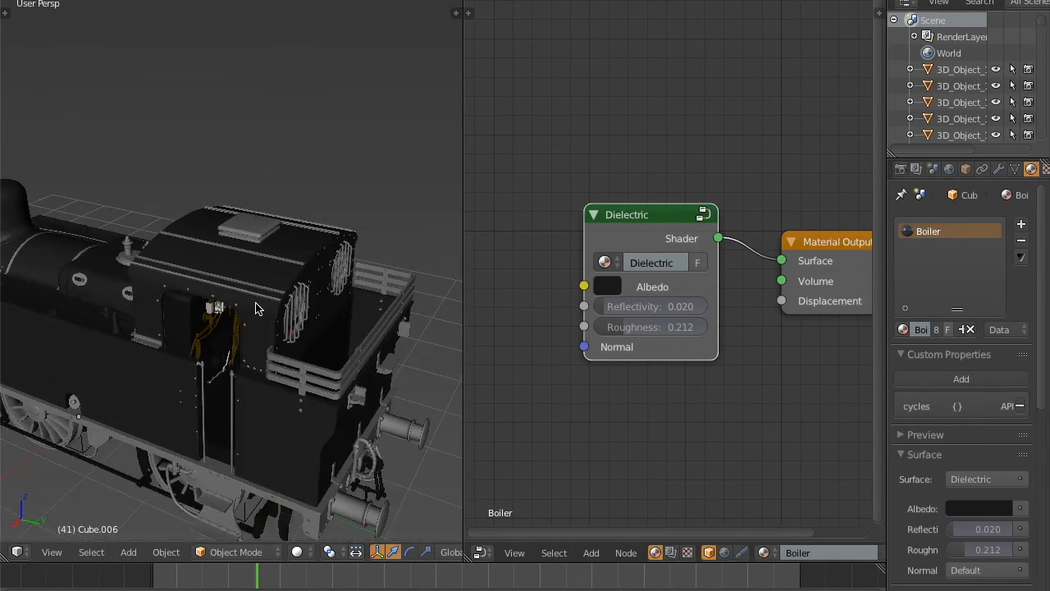
scroll(317, 216, "up", 5)
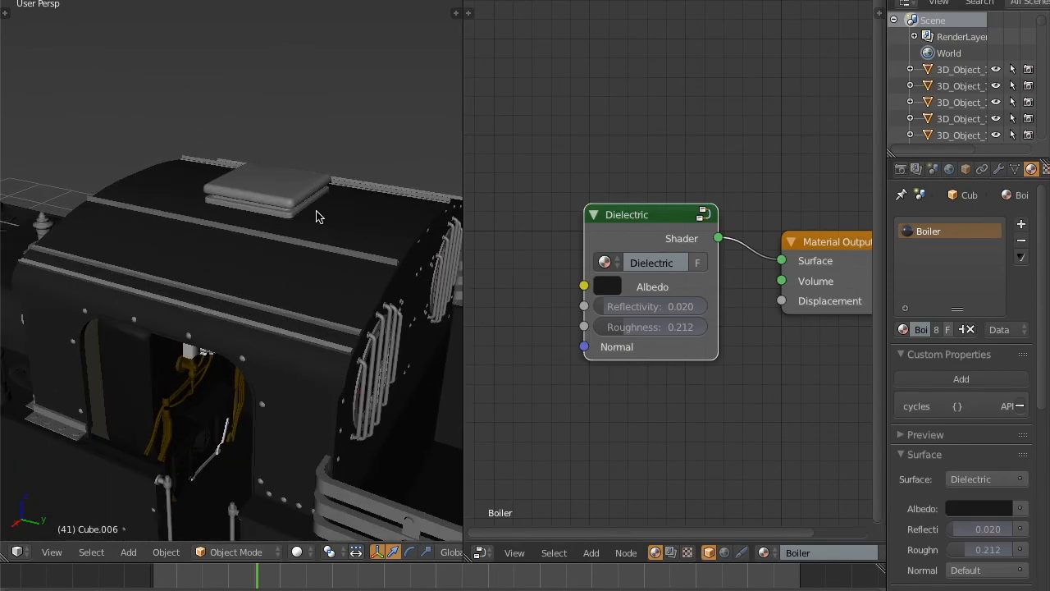
right_click(301, 253)
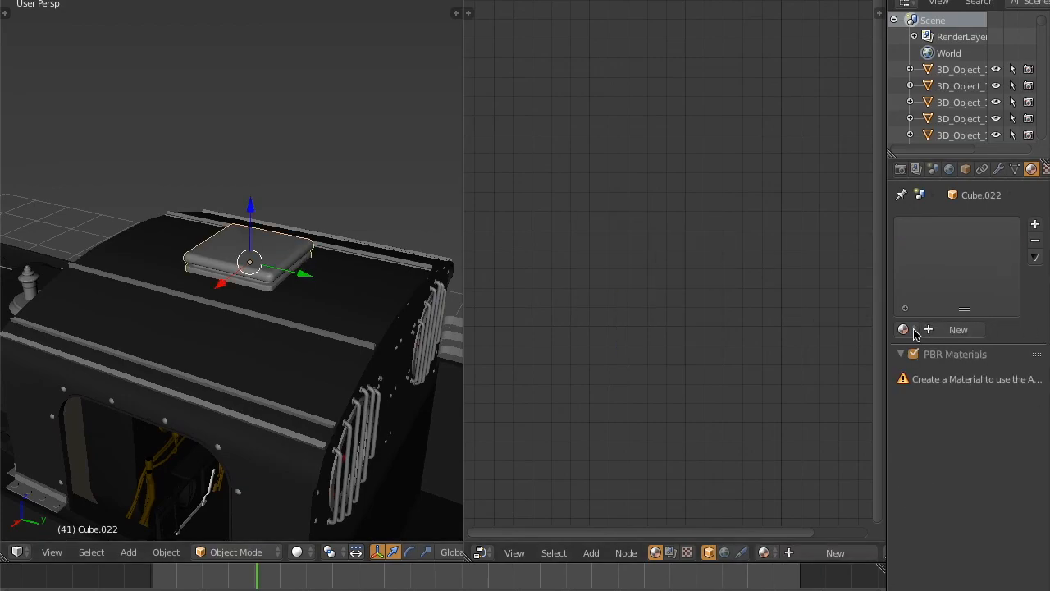
left_click(914, 330)
type("boi")
left_click(845, 355)
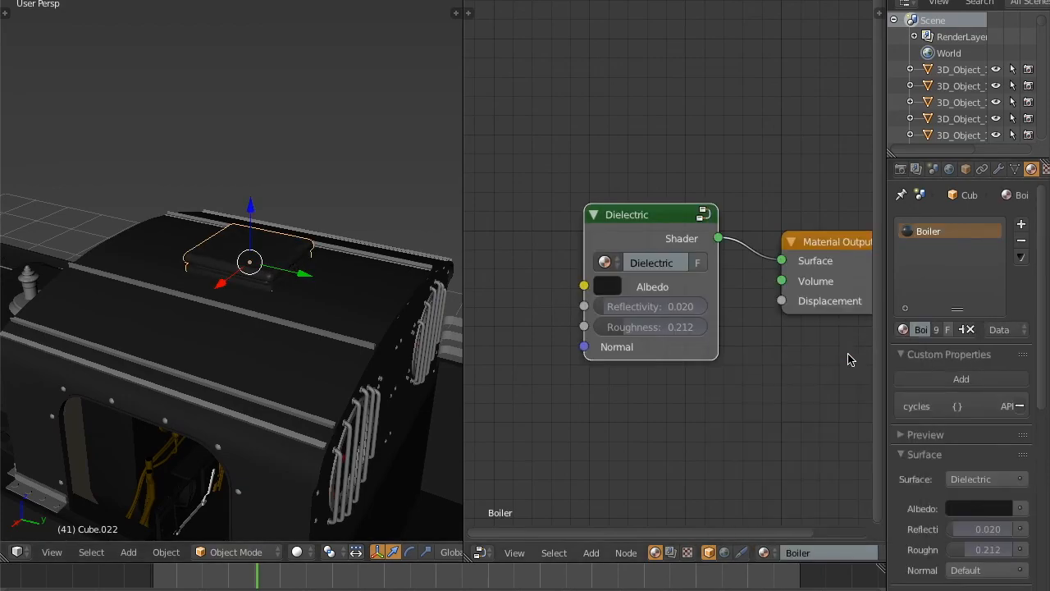
Step: Assign the Boiler material to the long strips running along the cab roof
right_click(342, 253)
left_click(904, 329)
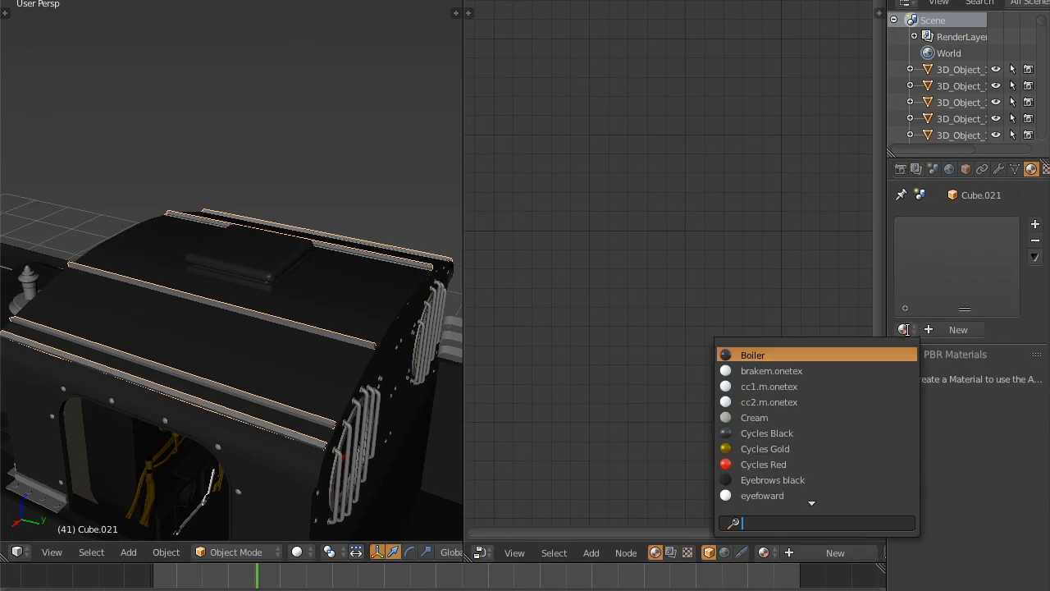
type("boi")
left_click(829, 354)
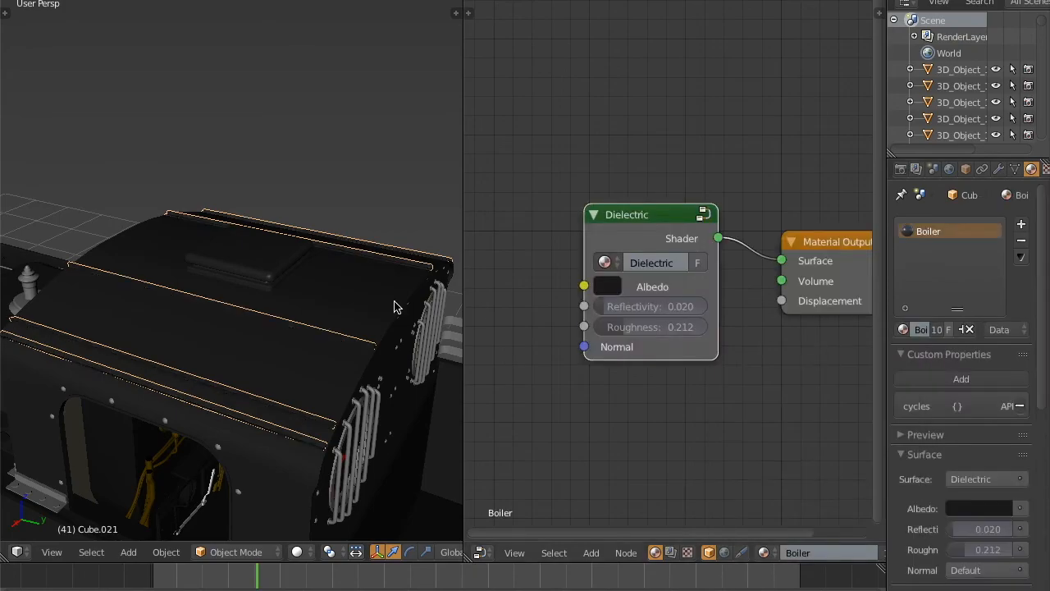
Step: Assign the Boiler material to the coal rails around the top of the bunker, then deselect them
middle_click_drag(335, 351, 312, 302)
right_click(301, 342)
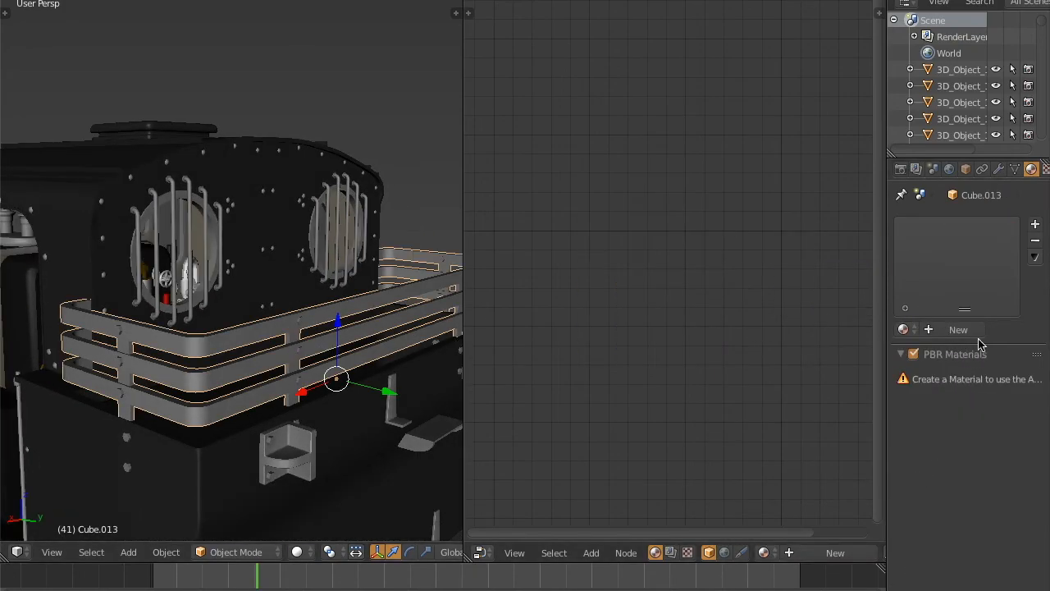
left_click(905, 325)
type("boi")
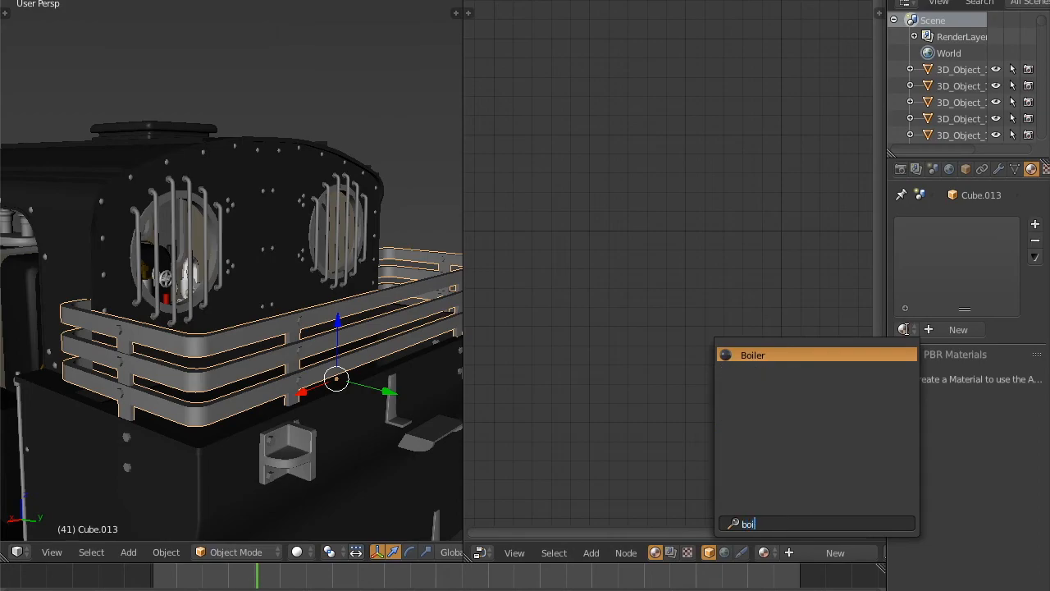
left_click(824, 354)
key("a")
Step: Assign the Boiler material to the box-shaped brackets on the bunker's rear face
scroll(298, 345, "down", 3)
middle_click_drag(308, 371, 301, 350)
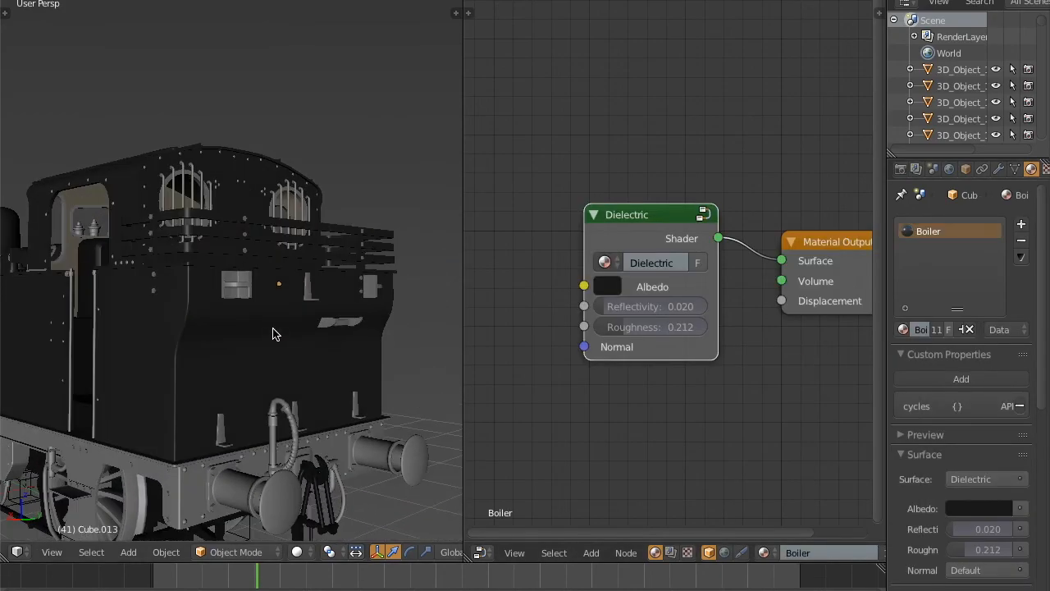
right_click(235, 302)
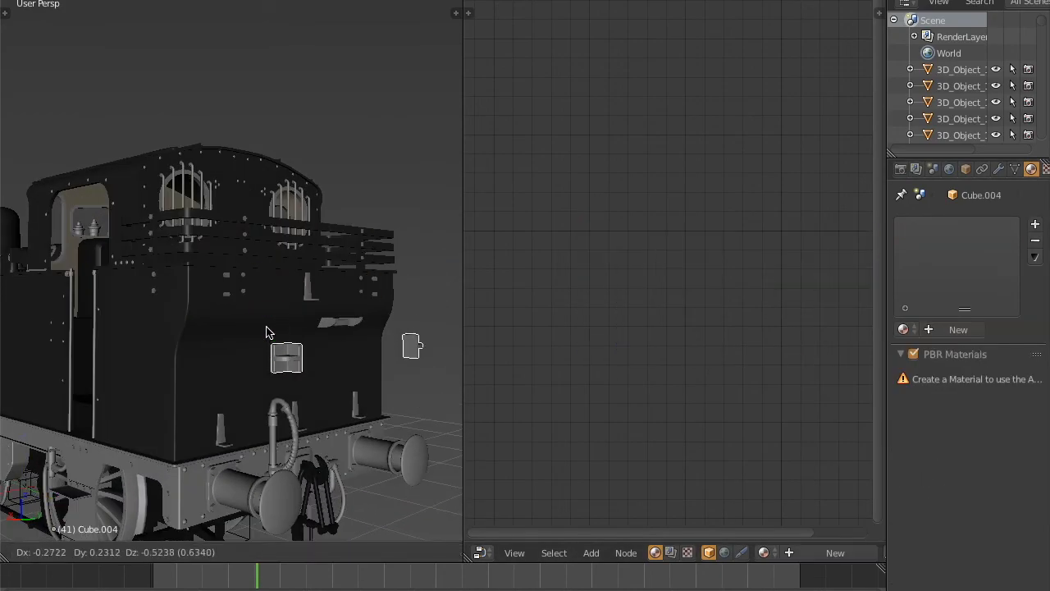
left_click(904, 329)
type("boi")
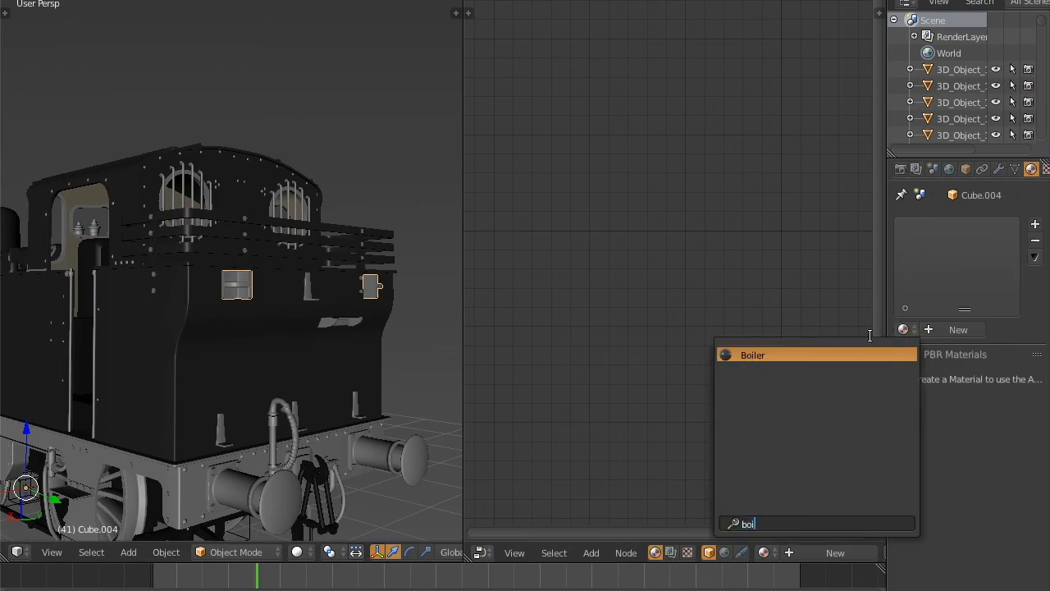
left_click(831, 355)
Step: Assign the Boiler material to the rivets around the cab, coal rails and bunker
scroll(269, 287, "up", 4)
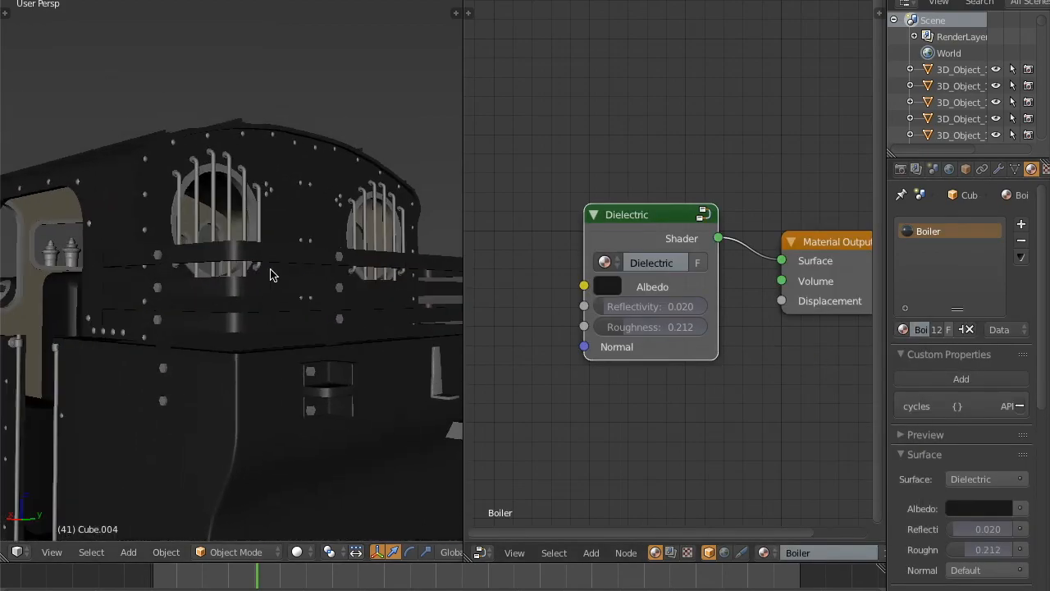
right_click(258, 166)
right_click(273, 135)
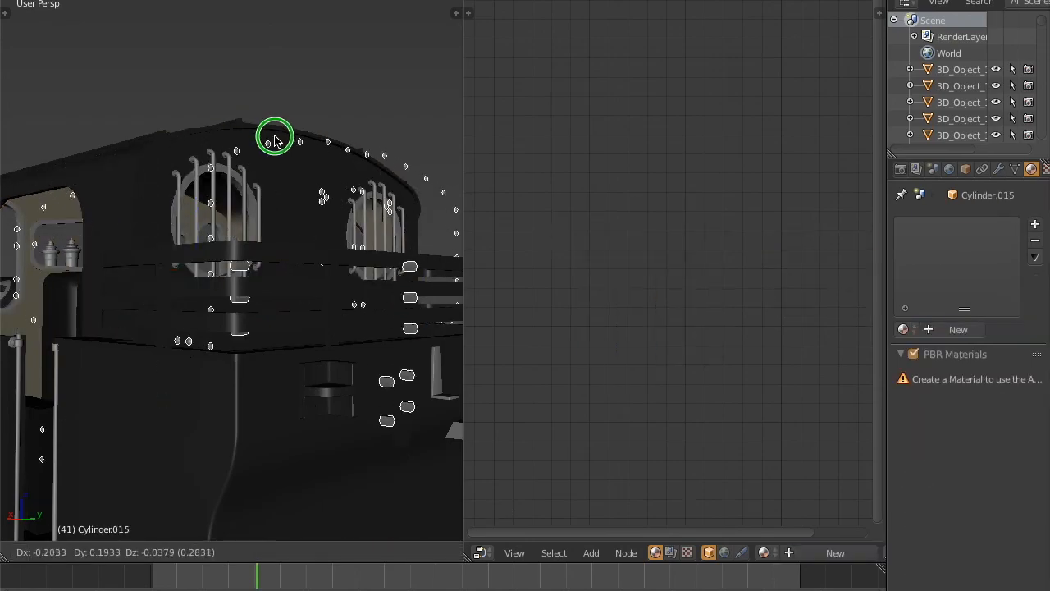
scroll(326, 298, "down", 5)
middle_click_drag(220, 361, 277, 333, "shift")
scroll(324, 293, "up", 4)
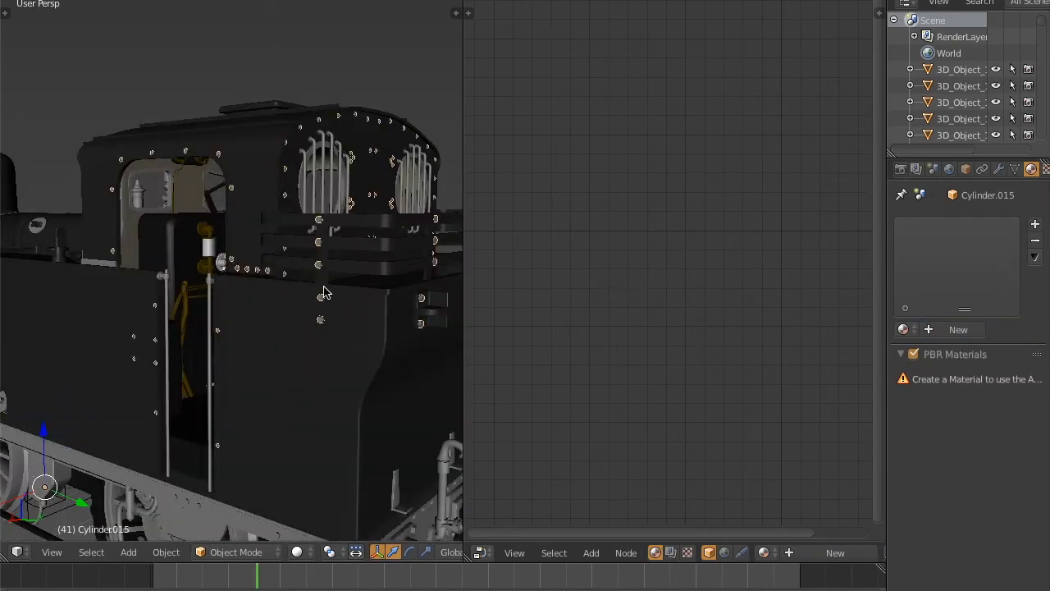
left_click(904, 330)
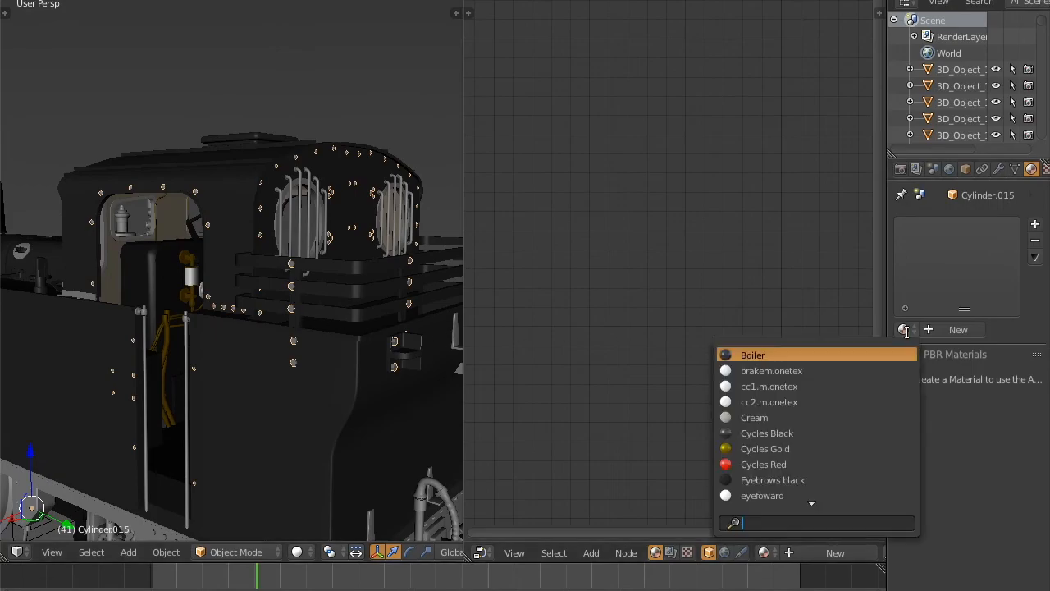
left_click(819, 355)
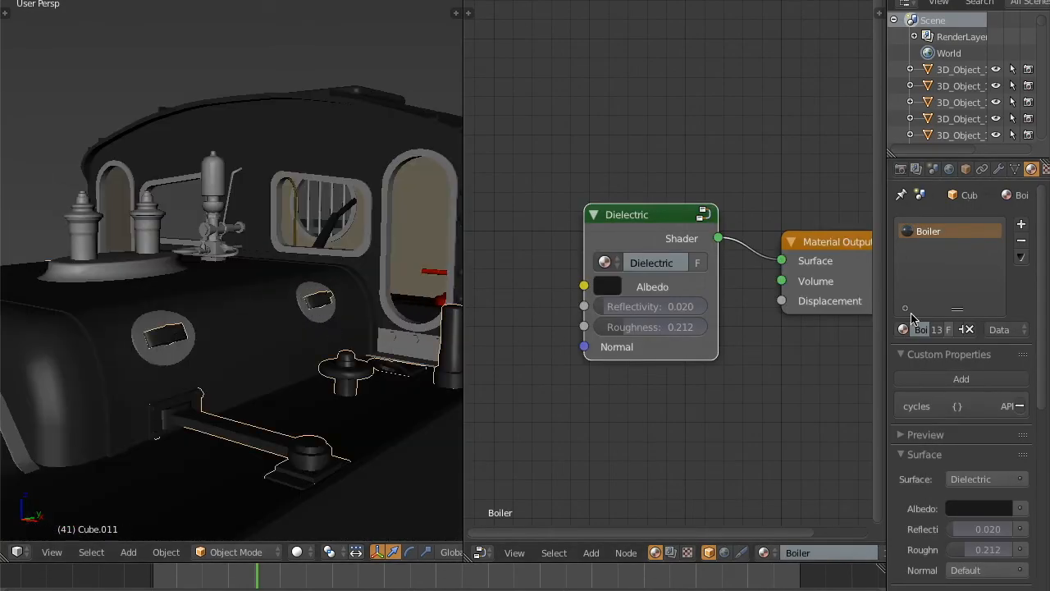
Step: Assign the Boiler material to the latch brackets on the side tanks and the oval safety-valve base
left_click(905, 330)
left_click(819, 356)
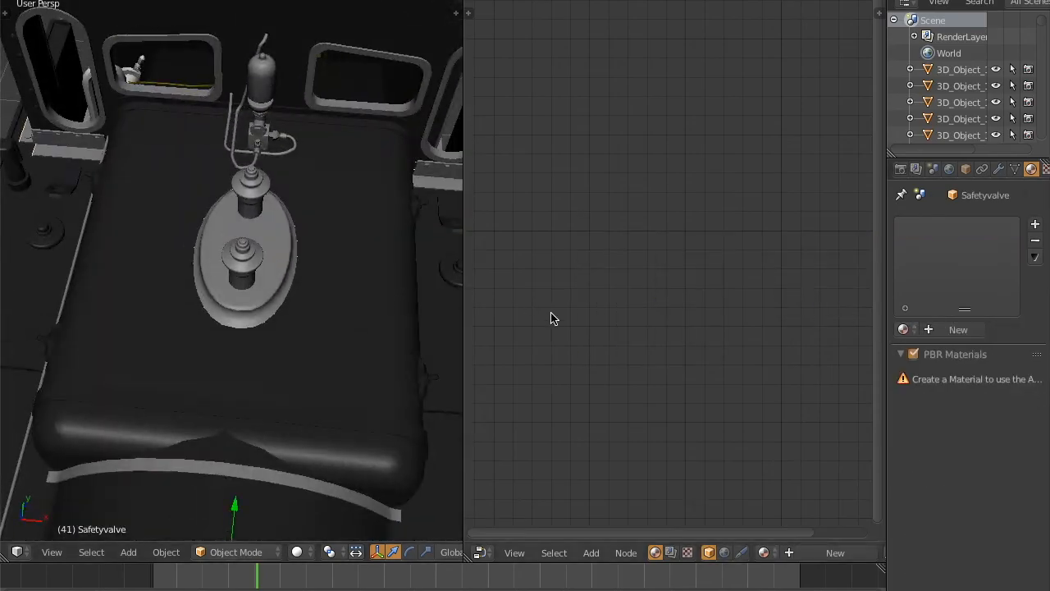
left_click(763, 552)
left_click(750, 352)
Step: Assign the Boiler material to the round plate low on the side tank
key("KP_3")
scroll(328, 238, "up", 5)
right_click(289, 249)
scroll(290, 251, "down", 3)
middle_click_drag(290, 251, 235, 344)
middle_click_drag(391, 339, 188, 222)
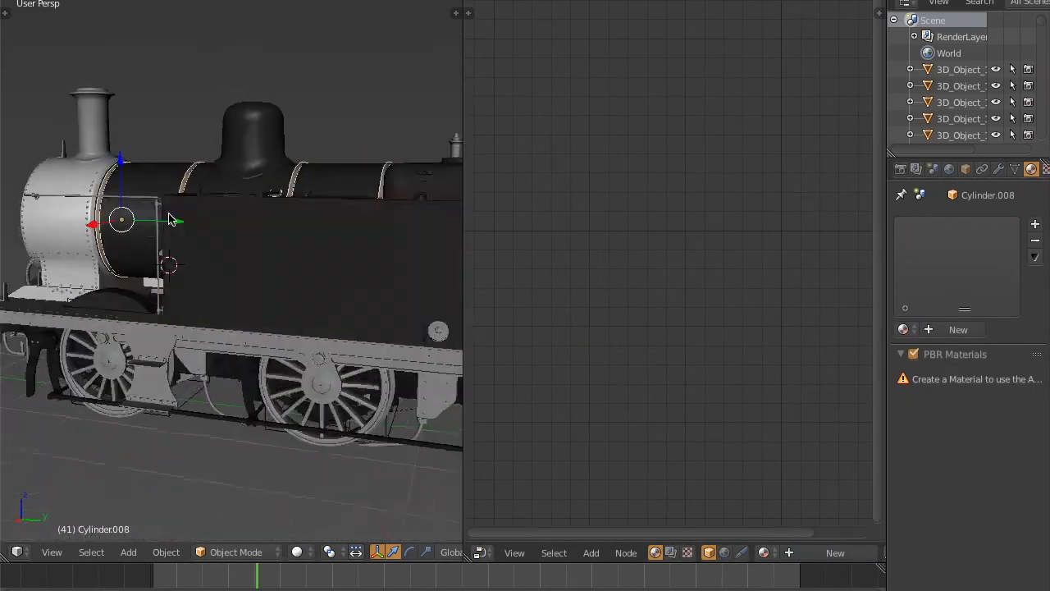
scroll(231, 262, "up", 5)
right_click(216, 262)
left_click(763, 552)
left_click(755, 354)
right_click(366, 292)
middle_click_drag(366, 292, 312, 274)
scroll(307, 290, "up", 2)
key("Tab")
key("a")
key("a")
key("a")
key("shift+l")
key("shift+l")
key("Tab")
key("z")
scroll(392, 251, "down", 4)
middle_click_drag(171, 320, 273, 334)
key("z")
Step: Assign the Boiler material to the hubs of the front and rear wheels
scroll(274, 333, "down", 3)
right_click(235, 303)
left_click(902, 328)
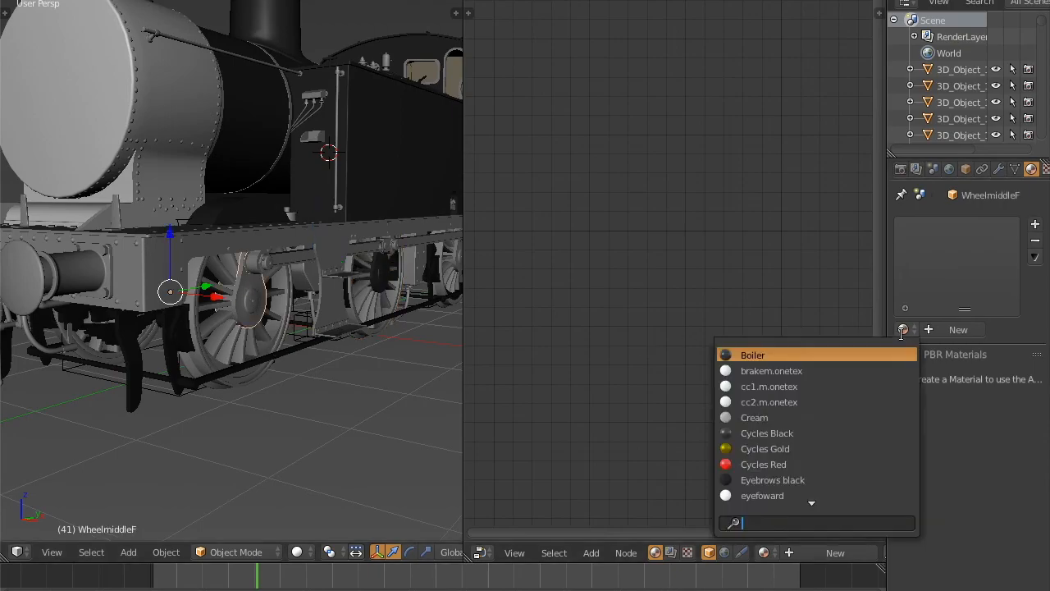
left_click(853, 354)
middle_click_drag(427, 305, 347, 307)
right_click(348, 297)
left_click(901, 328)
type("b")
key("Return")
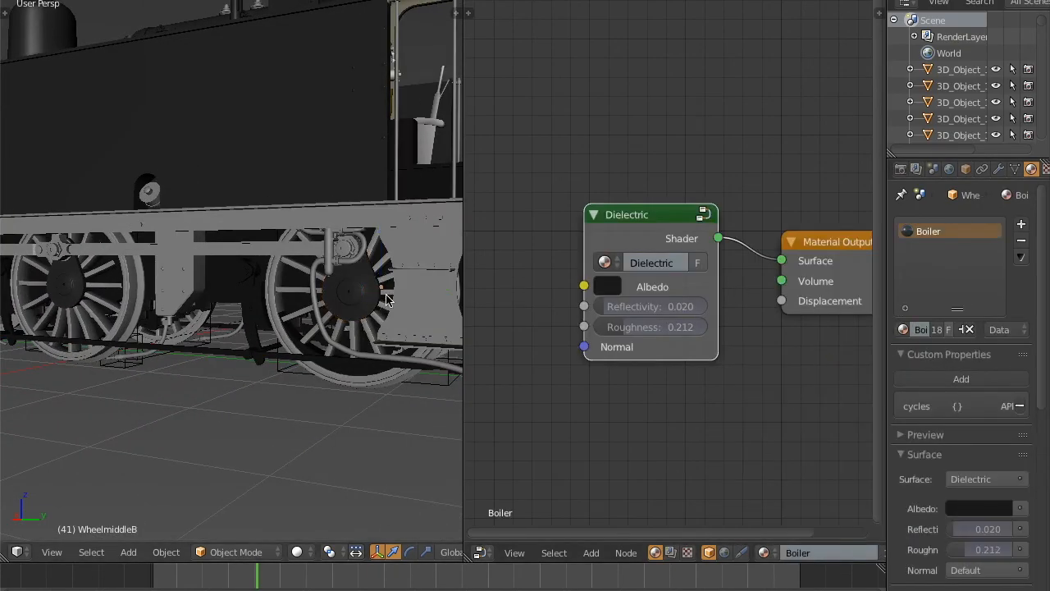
Step: Assign the Boiler material to the step plate beside the rear wheel
right_click(424, 283)
middle_click_drag(423, 283, 380, 254)
left_click(903, 329)
key("Return")
Step: Assign the Boiler material to two more parts around the wheels and underframe
scroll(394, 316, "down", 5)
middle_click_drag(394, 316, 293, 315)
scroll(275, 283, "up", 4)
middle_click_drag(131, 295, 369, 289)
scroll(369, 289, "down", 3)
right_click(206, 286)
left_click(903, 329)
key("Return")
scroll(103, 249, "down", 3)
middle_click_drag(104, 248, 258, 291)
scroll(232, 271, "up", 5)
right_click(197, 308)
left_click(902, 330)
key("Return")
Step: Assign the Boiler material to the ejector assembly and its pipes on the side of the boiler
scroll(50, 255, "down", 4)
scroll(257, 290, "down", 3)
right_click(293, 250)
scroll(370, 286, "up", 4)
scroll(287, 286, "down", 5)
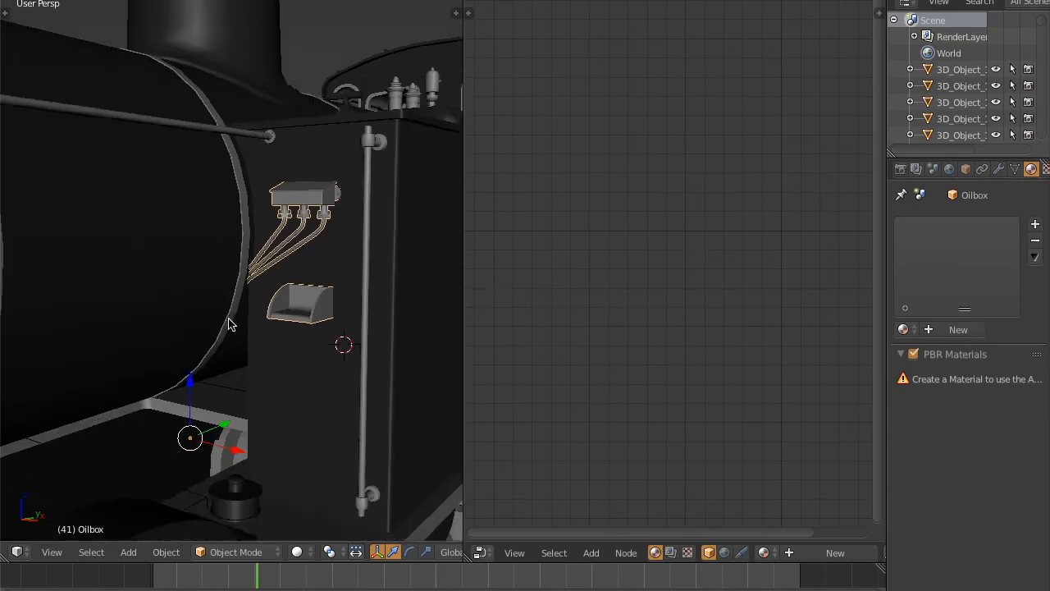
scroll(205, 285, "up", 6)
scroll(206, 286, "down", 4)
middle_click_drag(206, 286, 286, 375)
scroll(286, 375, "down", 3)
right_click(238, 233)
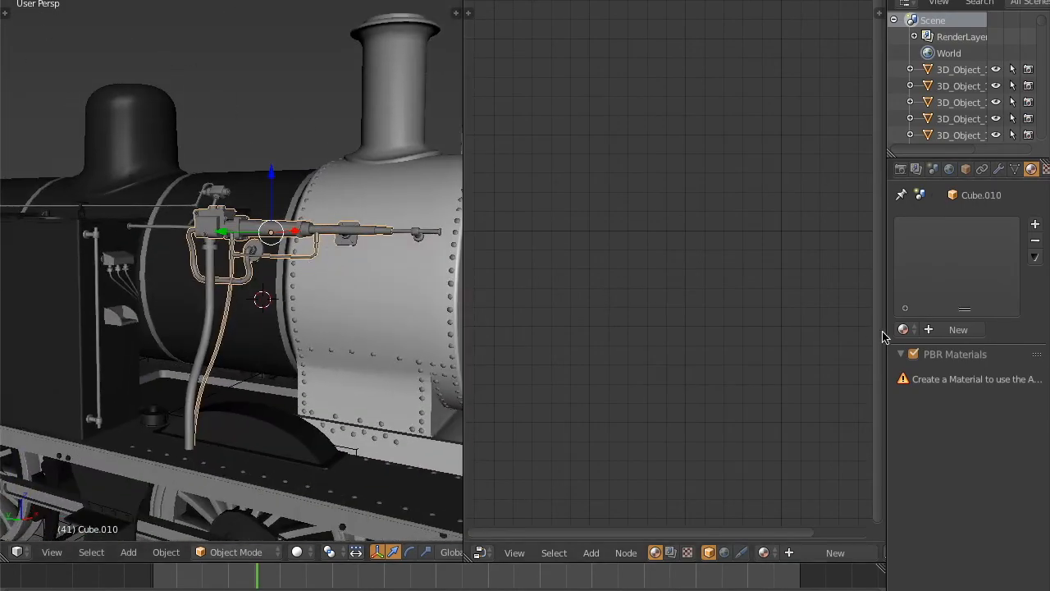
left_click(903, 329)
key("Return")
Step: Examine the long side pipe's mesh in Edit Mode and look over the whole locomotive for parts still without a material
middle_click_drag(303, 277, 225, 302)
scroll(225, 302, "up", 4)
scroll(221, 302, "up", 2)
right_click(201, 297)
key("Tab")
scroll(424, 342, "down", 5)
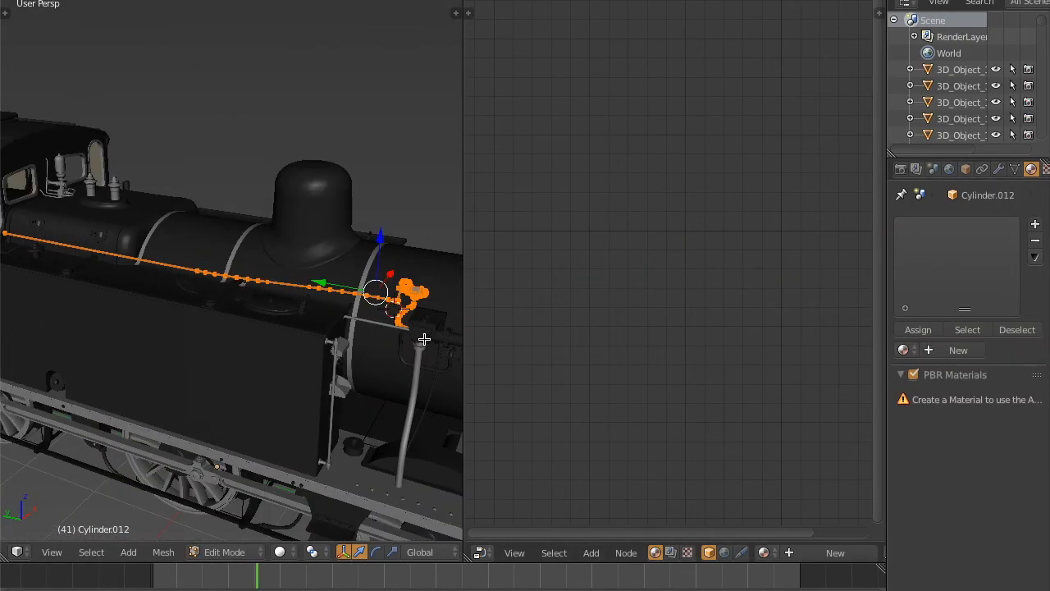
key("Tab")
scroll(369, 424, "down", 3)
middle_click_drag(369, 424, 313, 336)
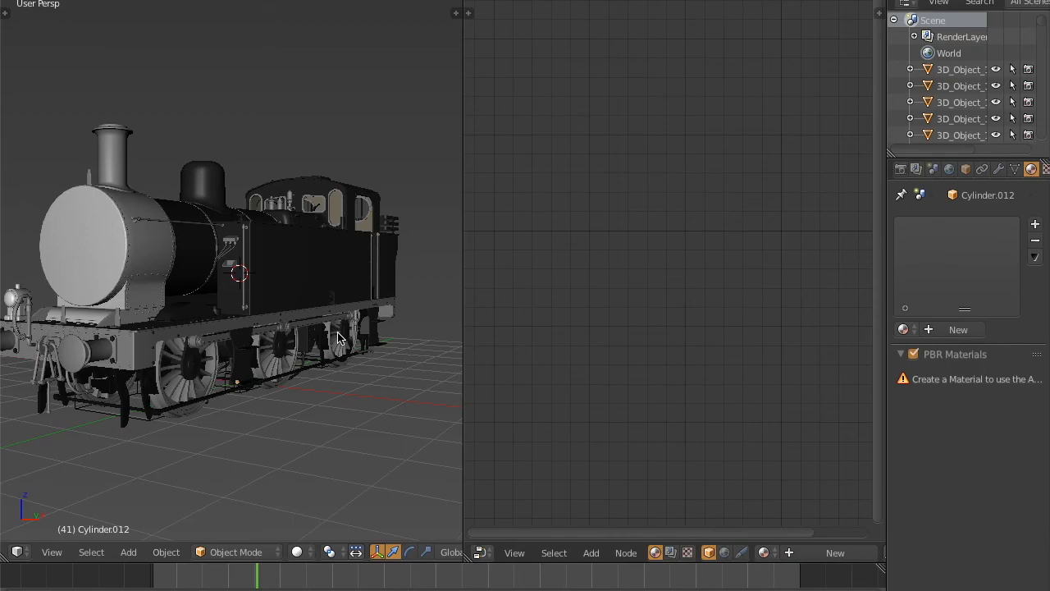
middle_click_drag(376, 279, 358, 326)
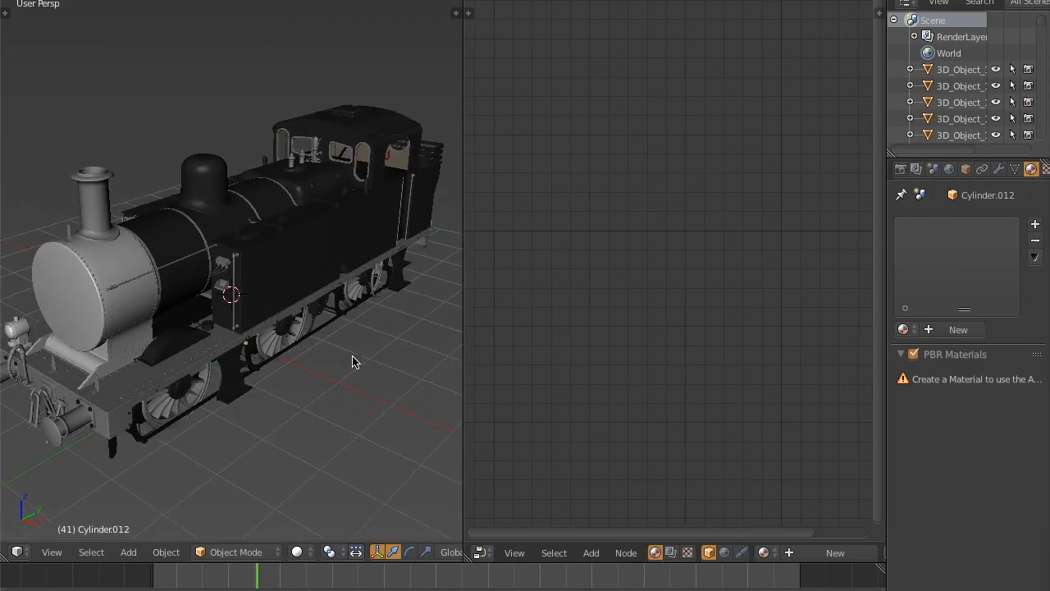
middle_click_drag(354, 386, 353, 366)
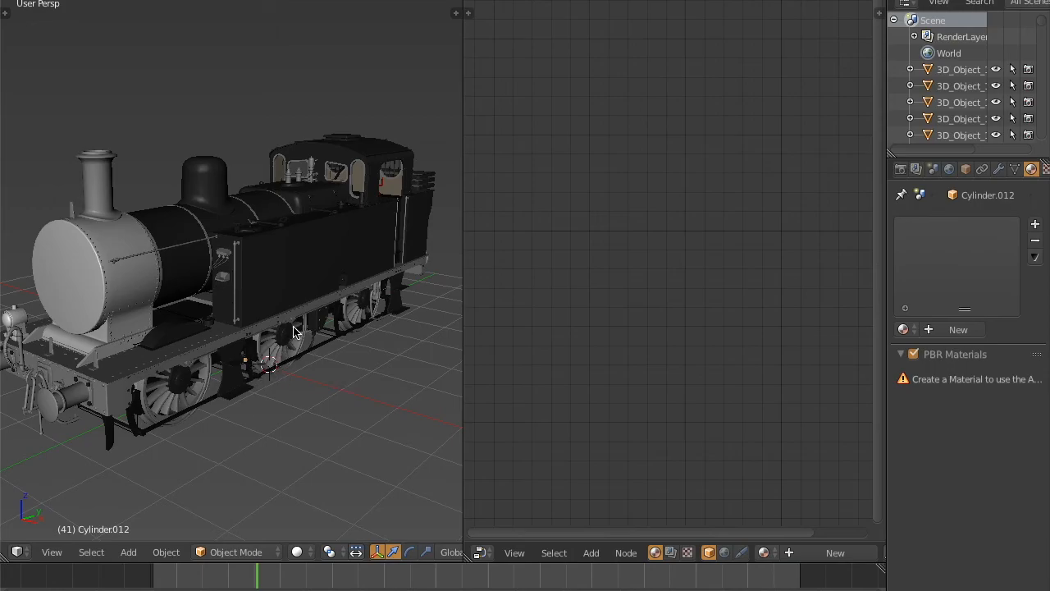
mouse_move(380, 287)
middle_mouse_down()
mouse_move(260, 284)
mouse_move(364, 270)
mouse_move(371, 283)
middle_mouse_up()
key("KP_3")
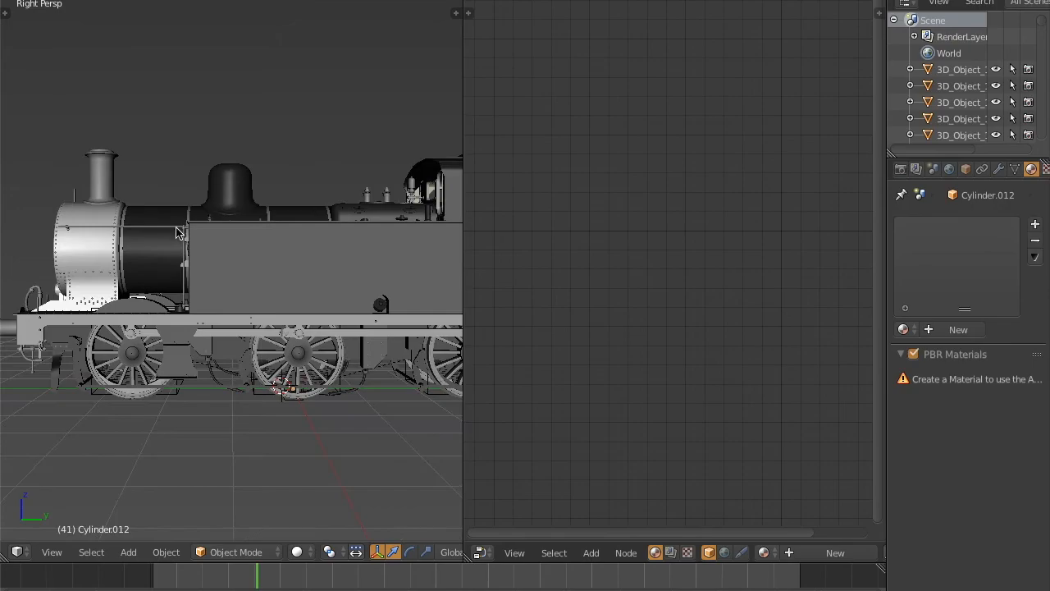
Step: Create a new material on the chimney and apply the Dielectric PBR shader to it
scroll(312, 274, "up", 6)
middle_click_drag(309, 274, 180, 344)
middle_click_drag(135, 267, 188, 232, "shift")
right_click(238, 119)
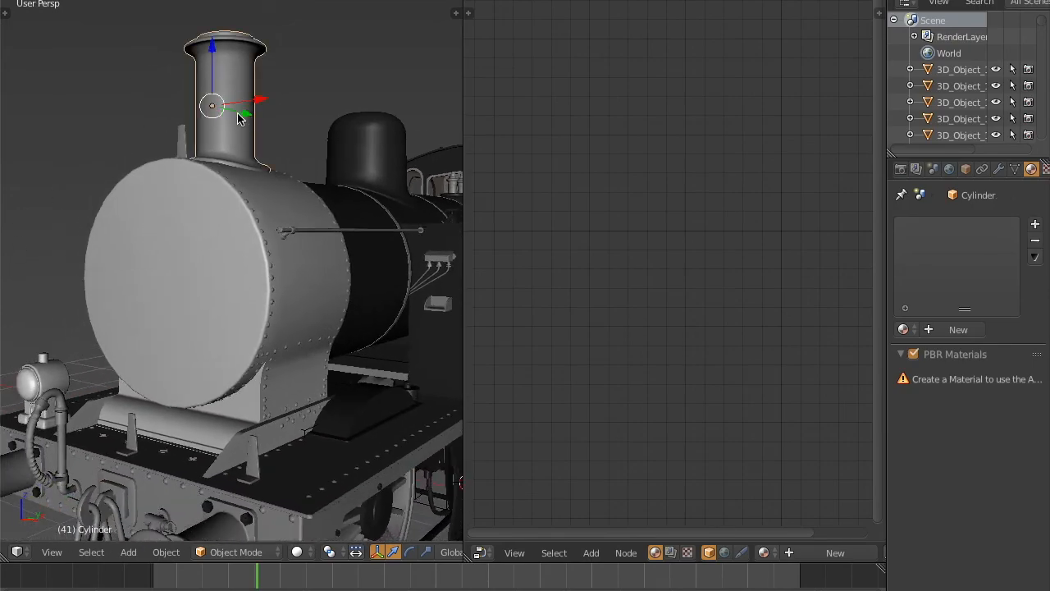
middle_click_drag(379, 147, 237, 210)
right_click(198, 217)
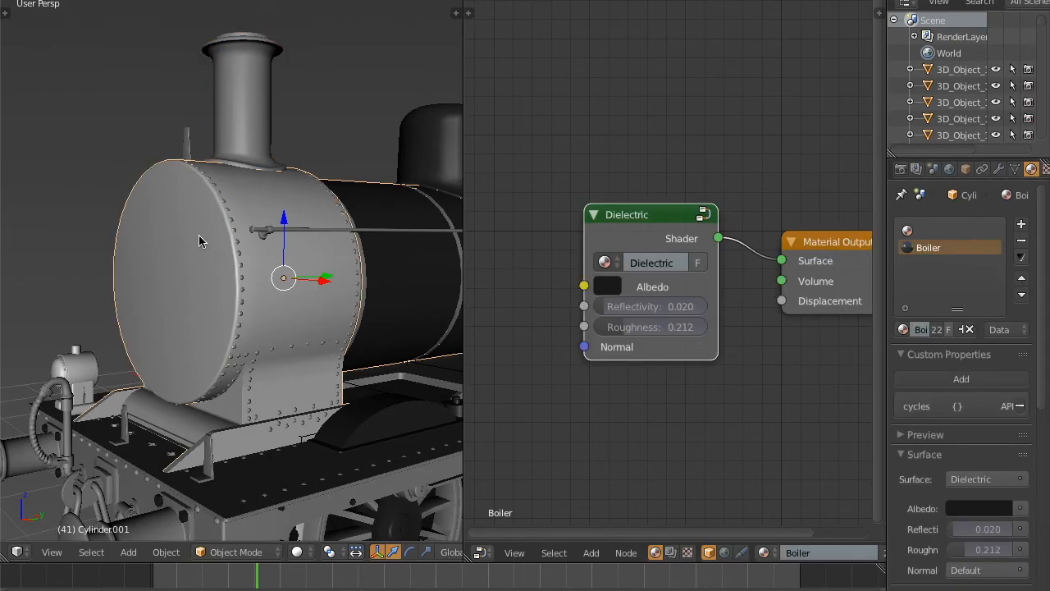
middle_click_drag(320, 277, 319, 258)
right_click(242, 82)
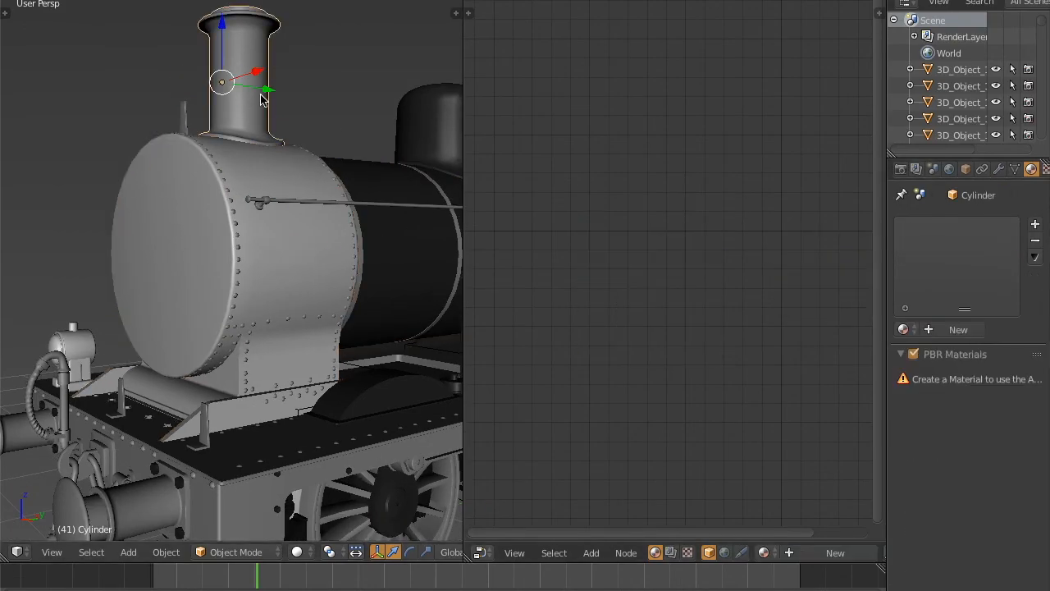
key("KP_Decimal")
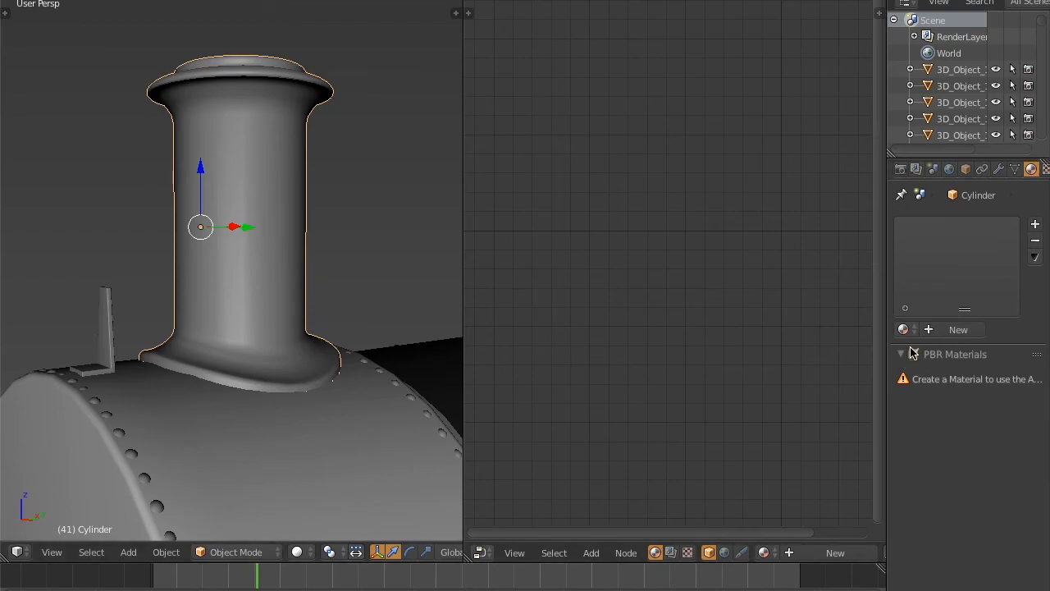
left_click(944, 332)
scroll(1041, 413, "down", 10)
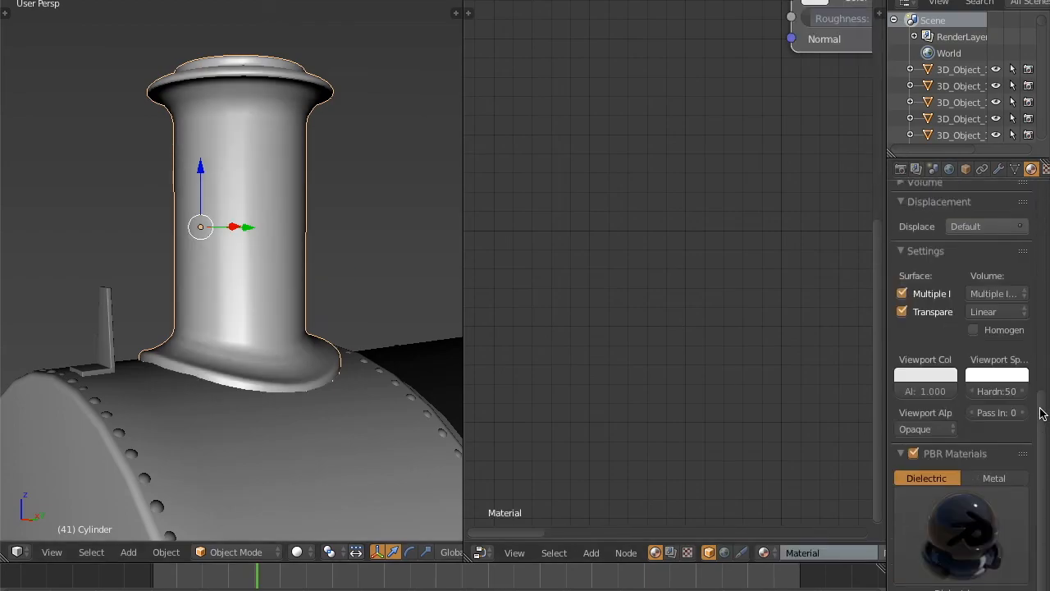
left_click(977, 517)
left_click(412, 231)
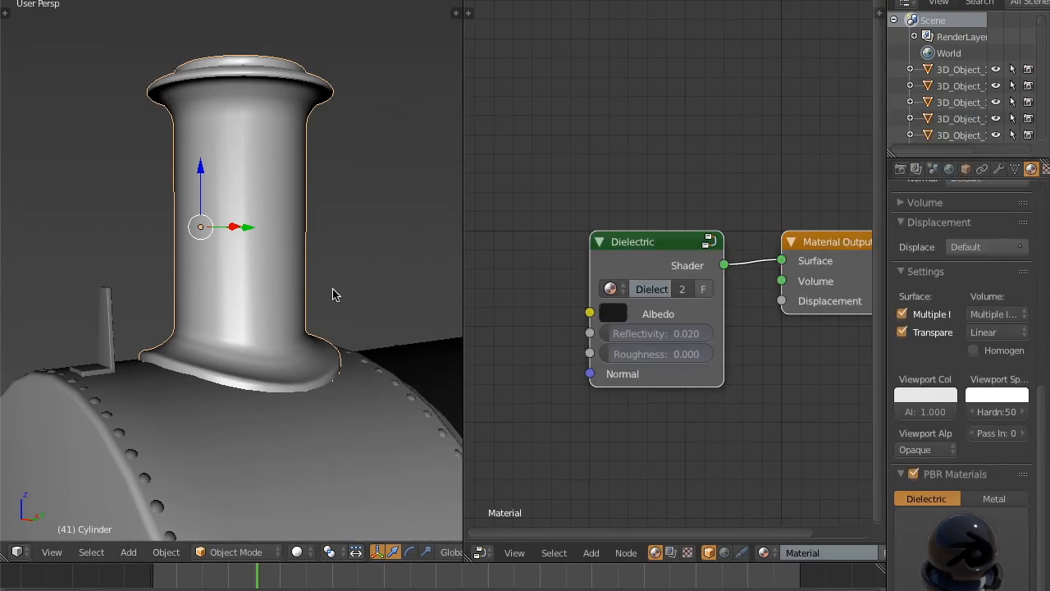
Step: Set the chimney material's reflectivity to 0.094 and its roughness to 0.212
left_click(674, 337)
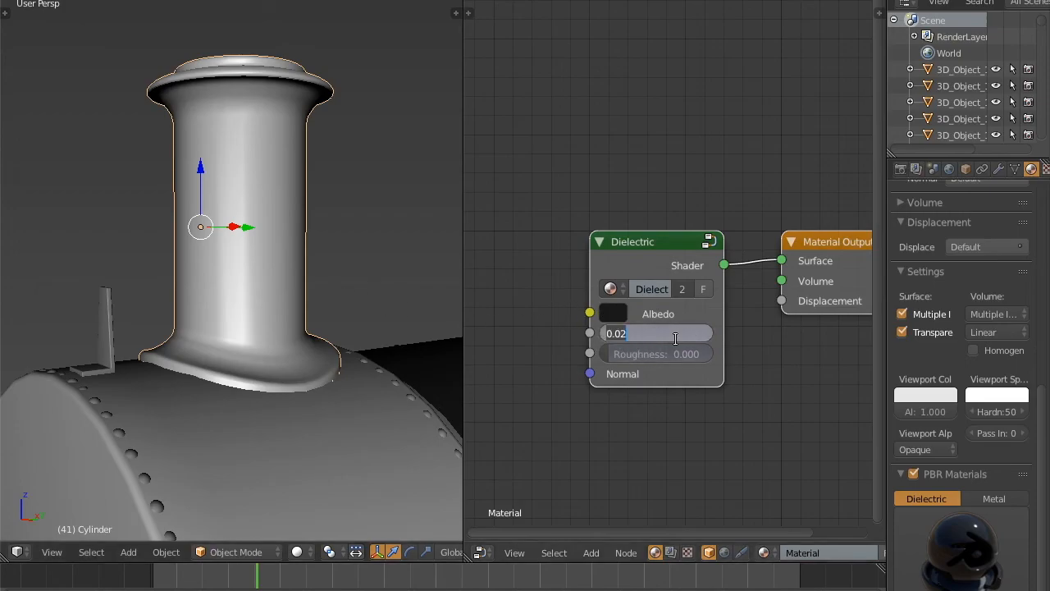
type(".094")
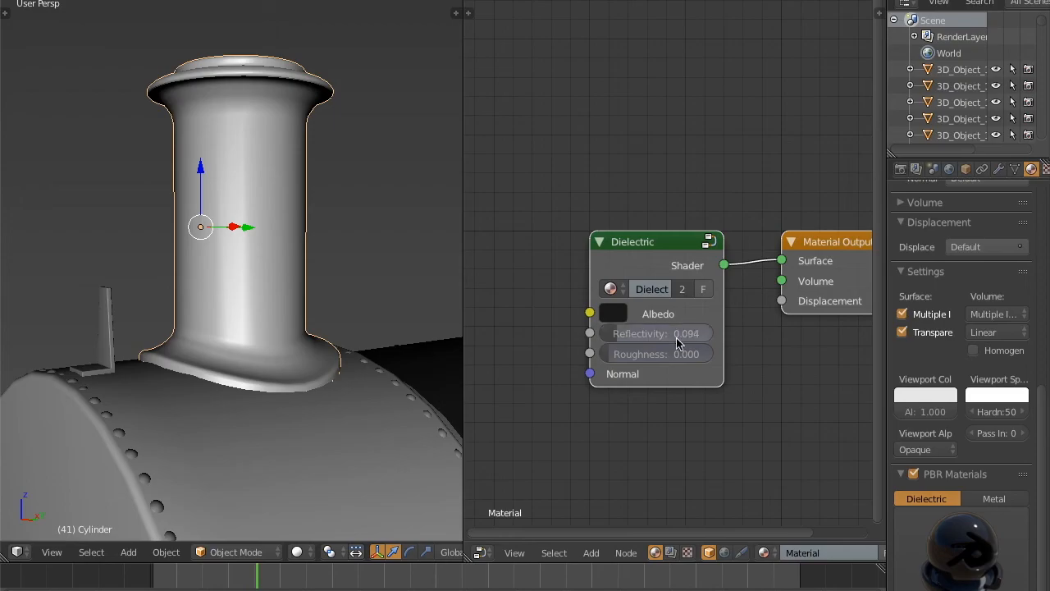
left_click(674, 353)
type(".21")
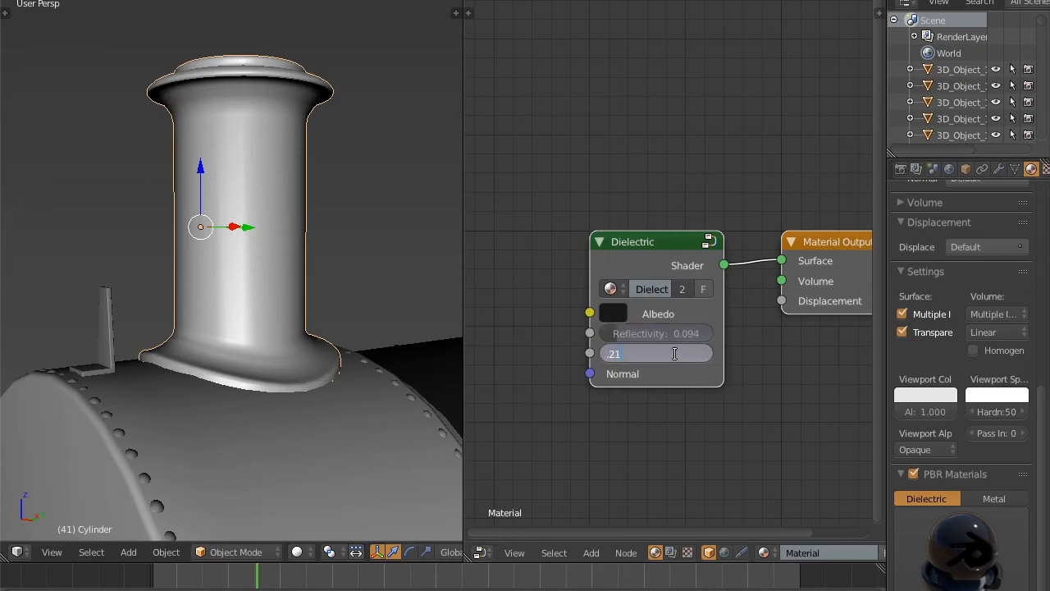
type("2")
key("Return")
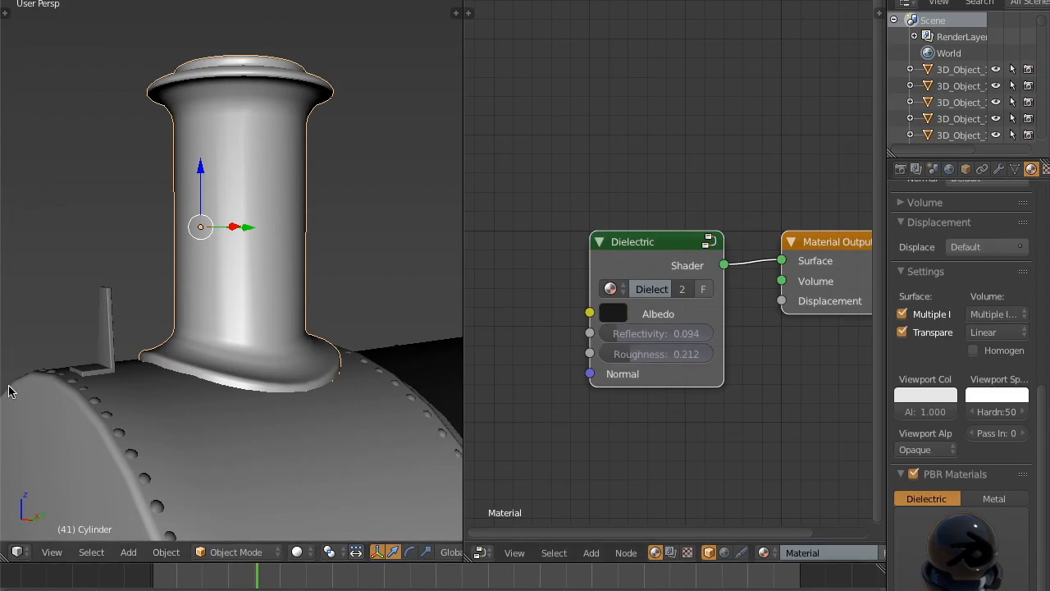
Step: Lighten the albedo colour of the chimney material slightly to a dark grey
scroll(302, 282, "down", 1)
left_click(621, 313)
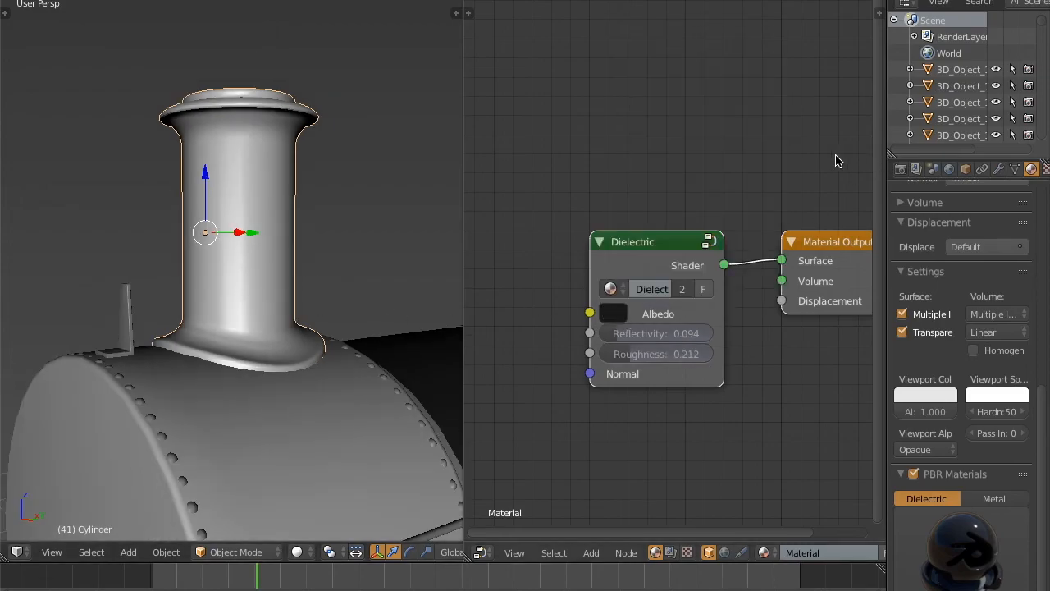
left_click(624, 320)
left_click_drag(766, 159, 766, 151)
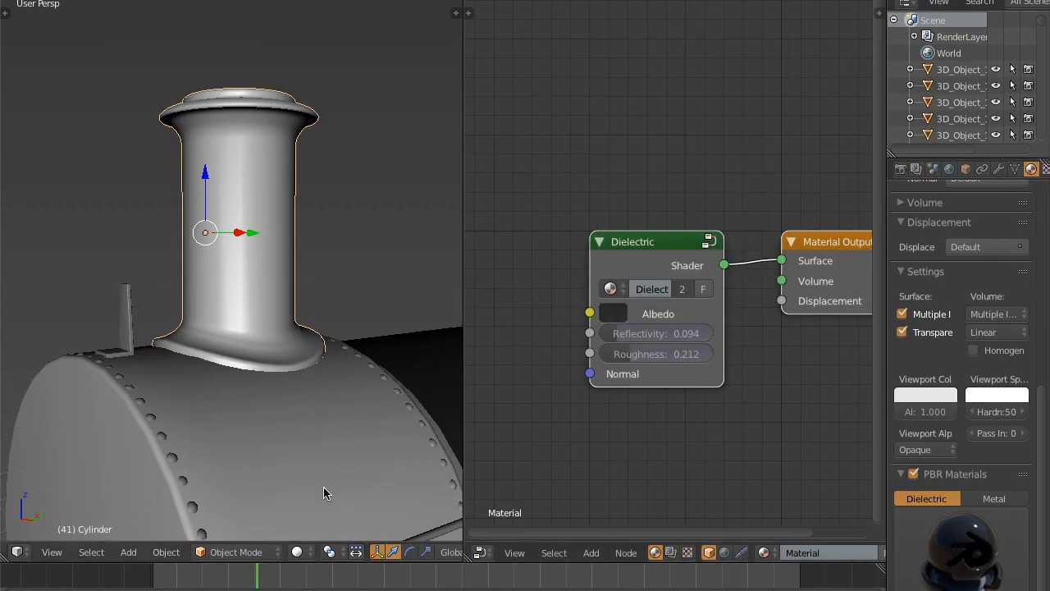
Step: Check the chimney material against the boiler in Rendered viewport shading and return to Solid shading
left_click(297, 552)
left_click(329, 438)
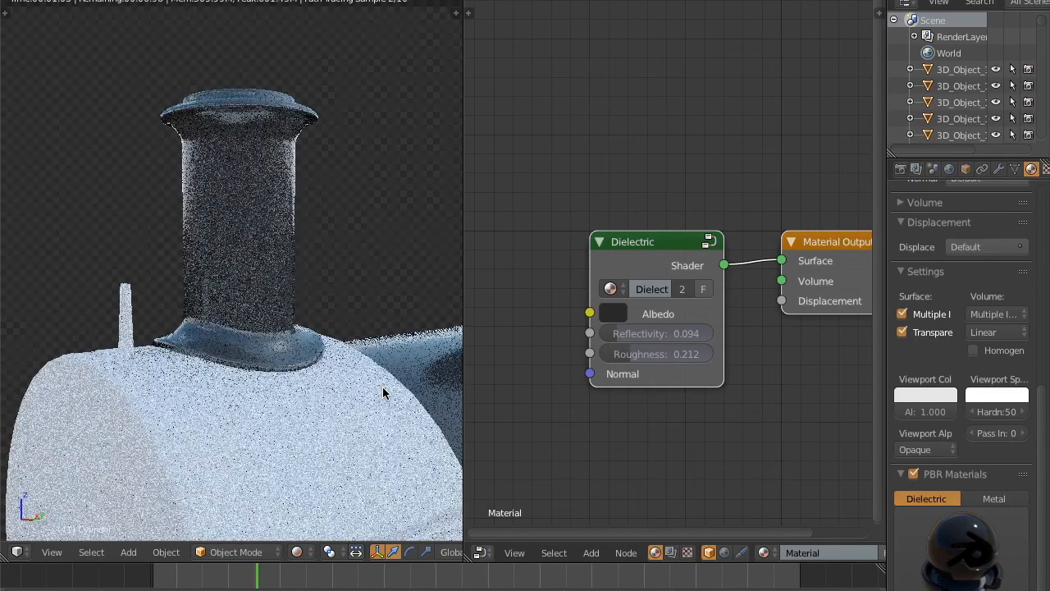
scroll(382, 387, "down", 6)
middle_click_drag(382, 362, 529, 297)
mouse_move(353, 312)
middle_mouse_down()
mouse_move(149, 284)
mouse_move(305, 282)
middle_mouse_up()
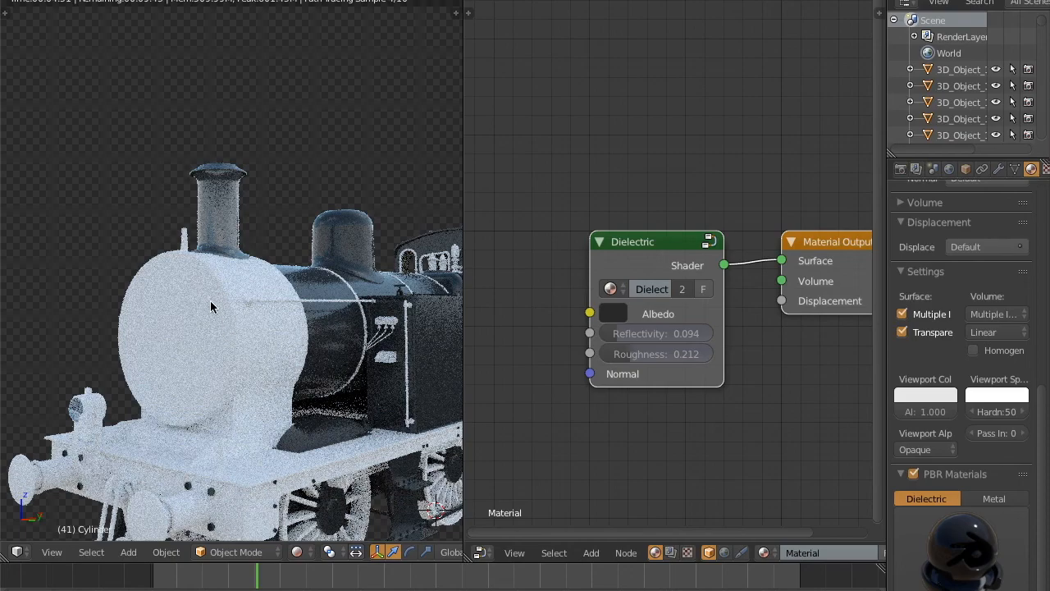
mouse_move(255, 330)
middle_mouse_down()
mouse_move(264, 332)
mouse_move(231, 351)
middle_mouse_up()
left_click(311, 553)
left_click(352, 495)
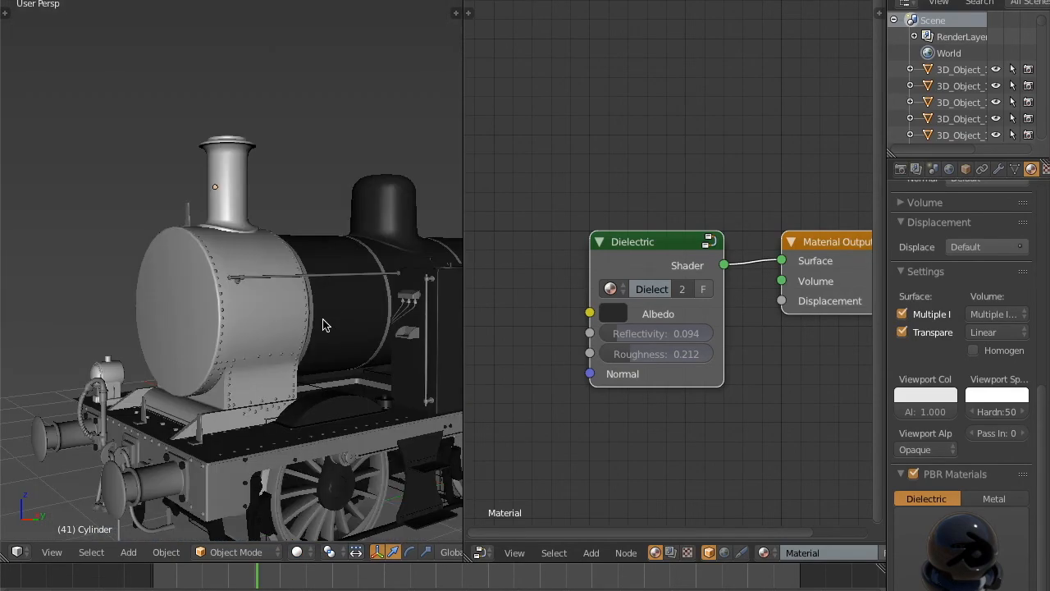
Step: Select the entire boiler and smokebox mesh in Edit Mode from the right view
key("KP_3")
right_click(337, 316)
key("Tab")
scroll(348, 314, "down", 2)
key("a")
key("a")
scroll(367, 316, "down", 1)
middle_click_drag(368, 316, 270, 281, "shift")
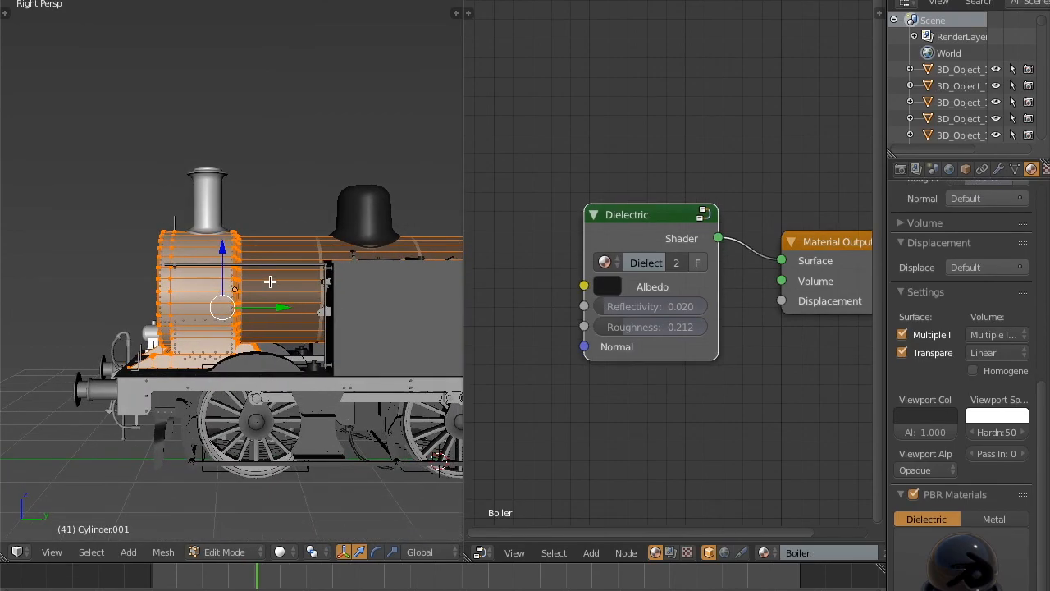
Step: Deselect the faces that use the Boiler material so only the smokebox and its saddle are selected
scroll(246, 328, "down", 6)
scroll(313, 325, "up", 8)
scroll(312, 308, "down", 4)
scroll(394, 294, "up", 1)
middle_click_drag(427, 283, 195, 301, "shift")
scroll(194, 300, "down", 3)
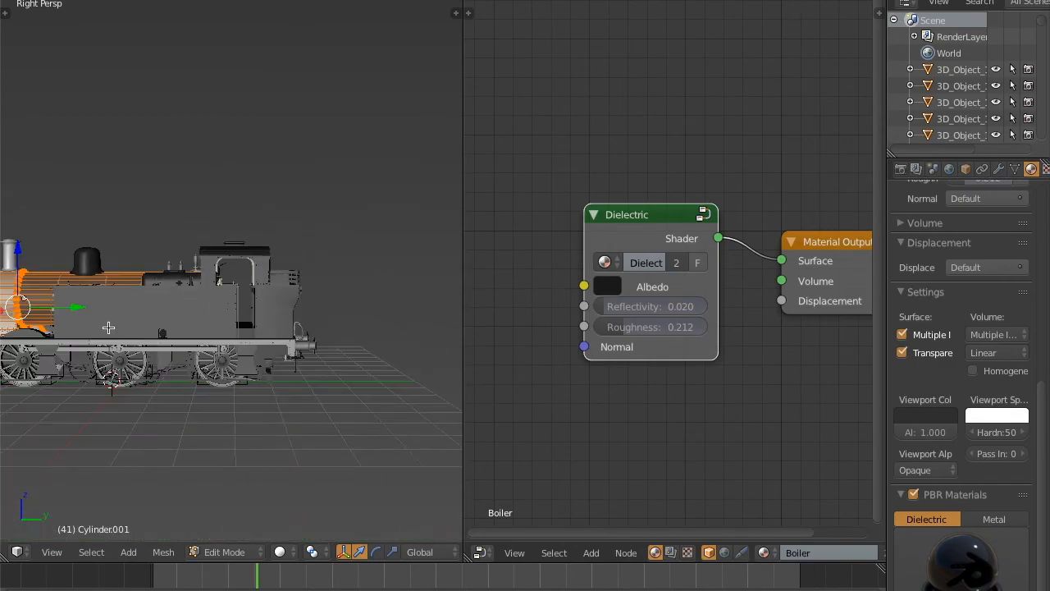
middle_click_drag(107, 328, 319, 310, "shift")
scroll(319, 310, "up", 6)
scroll(1048, 397, "up", 10)
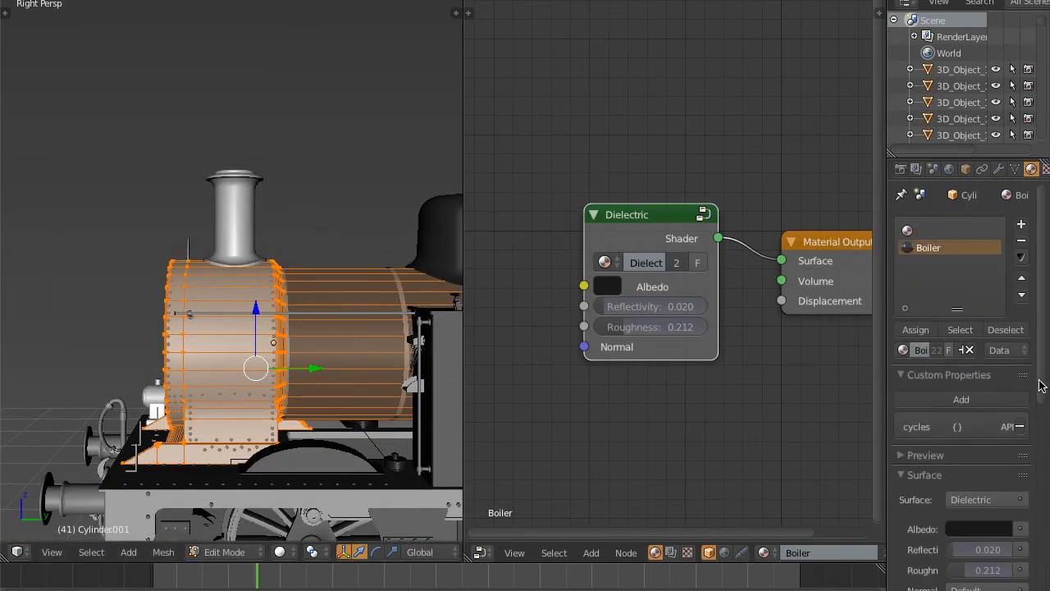
left_click(965, 253)
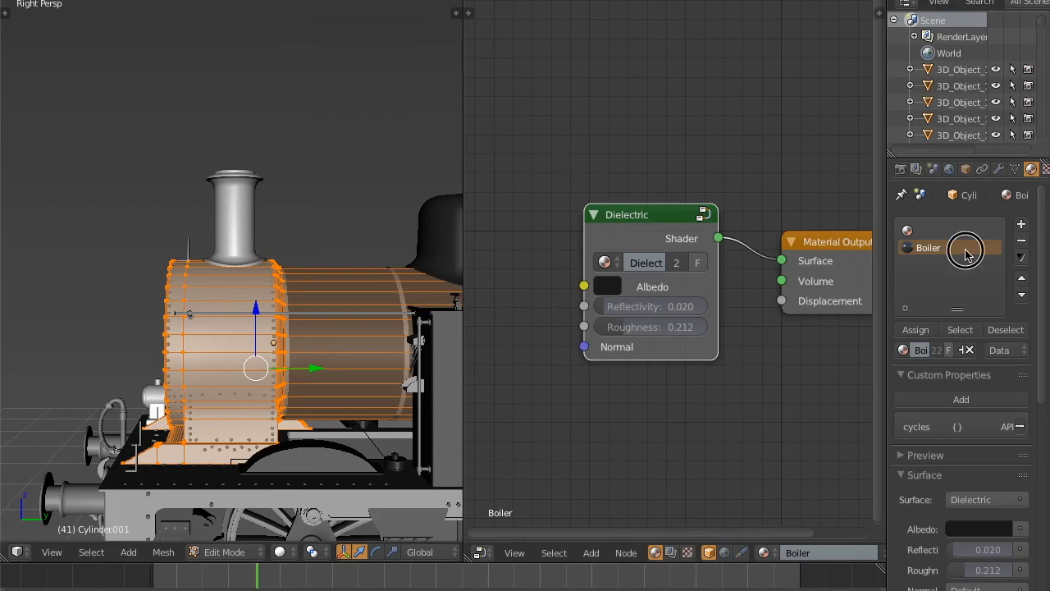
left_click(1003, 330)
middle_click_drag(375, 225, 421, 266)
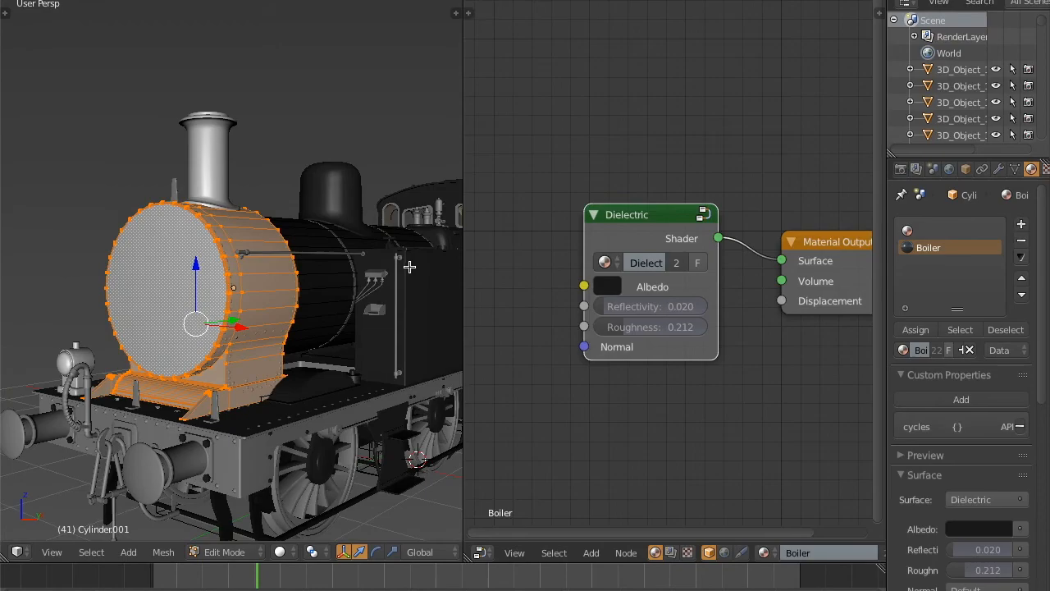
Step: Assign the empty material slot to the selected smokebox faces and search the material list for "smo"
left_click(935, 231)
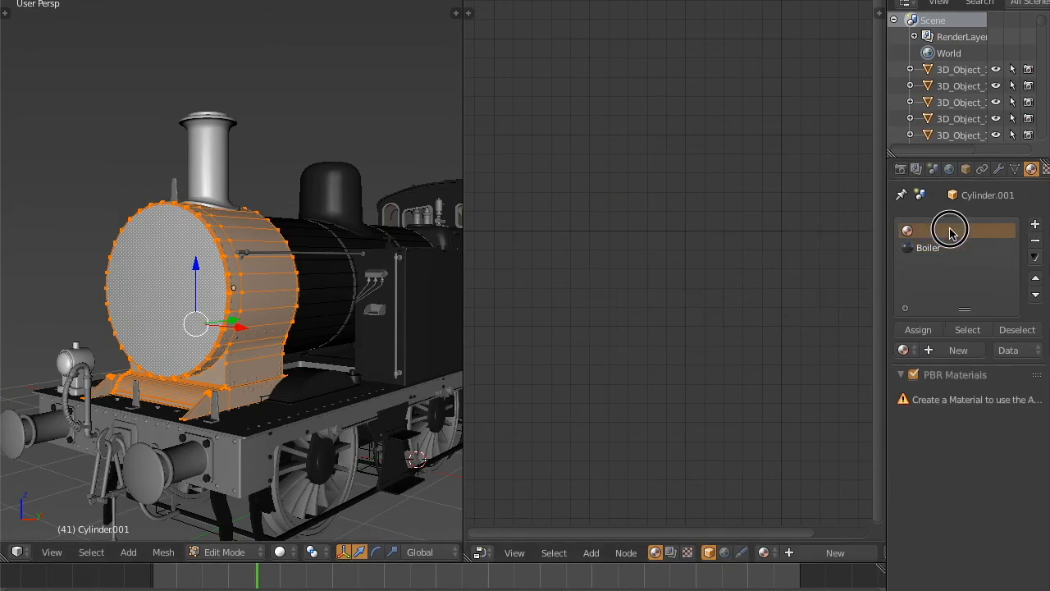
left_click(919, 329)
left_click(903, 349)
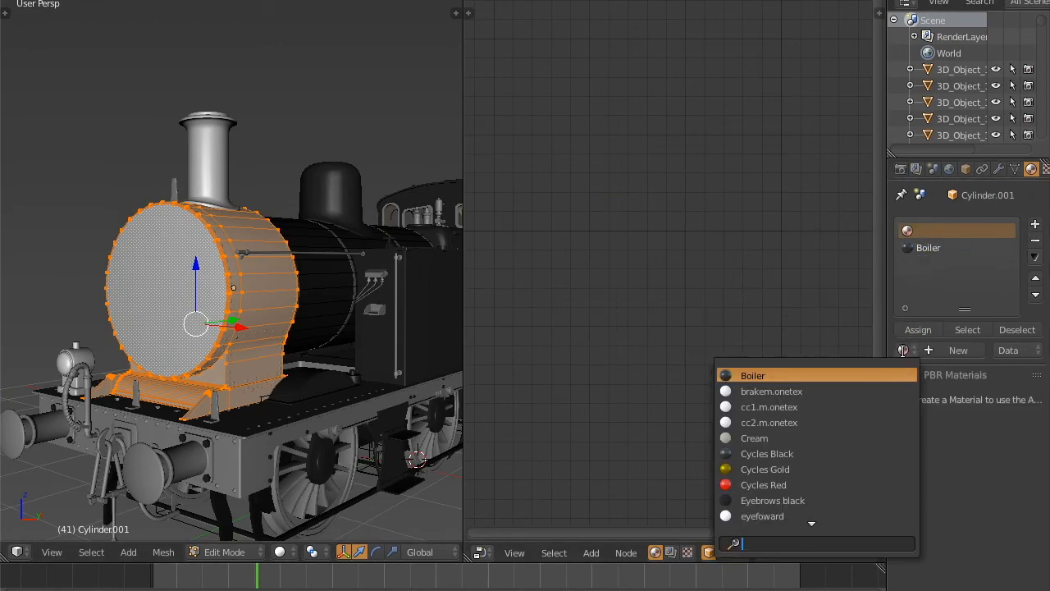
type("smo")
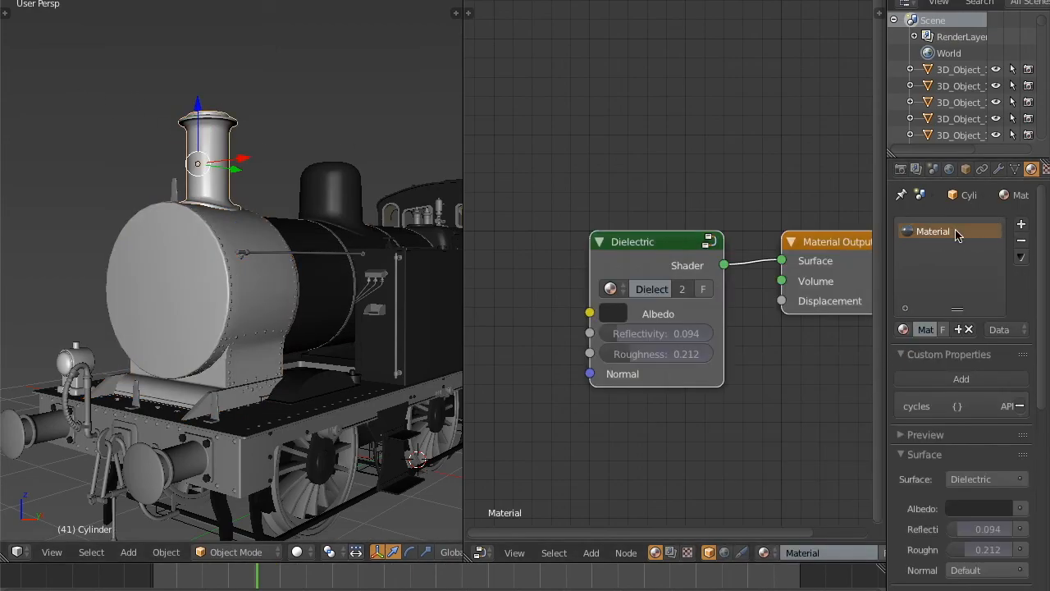
Step: Rename the chimney's material to Smokebox
double_click(961, 230)
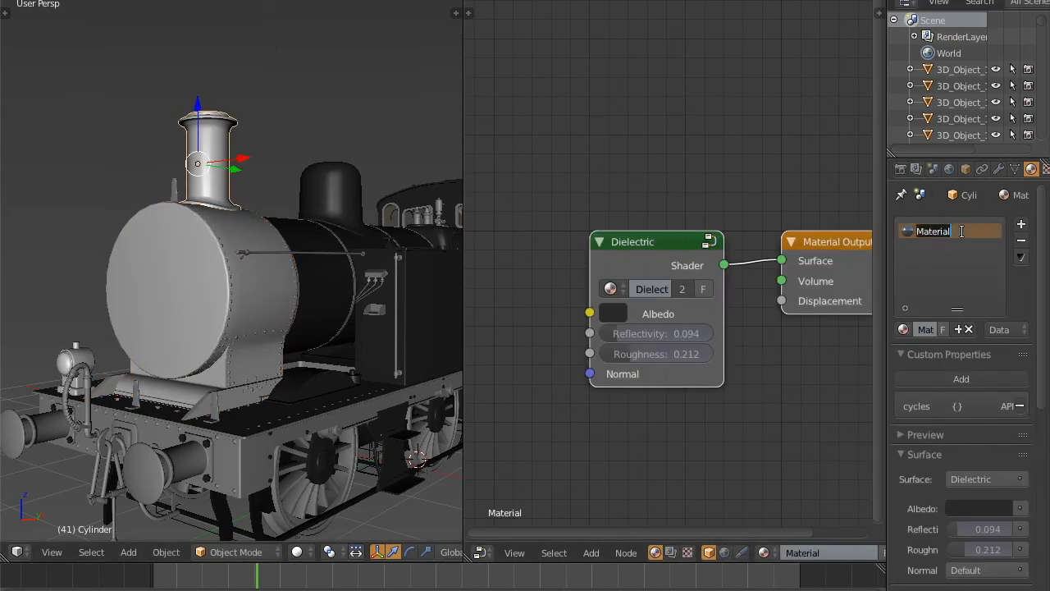
type("s")
key("Return")
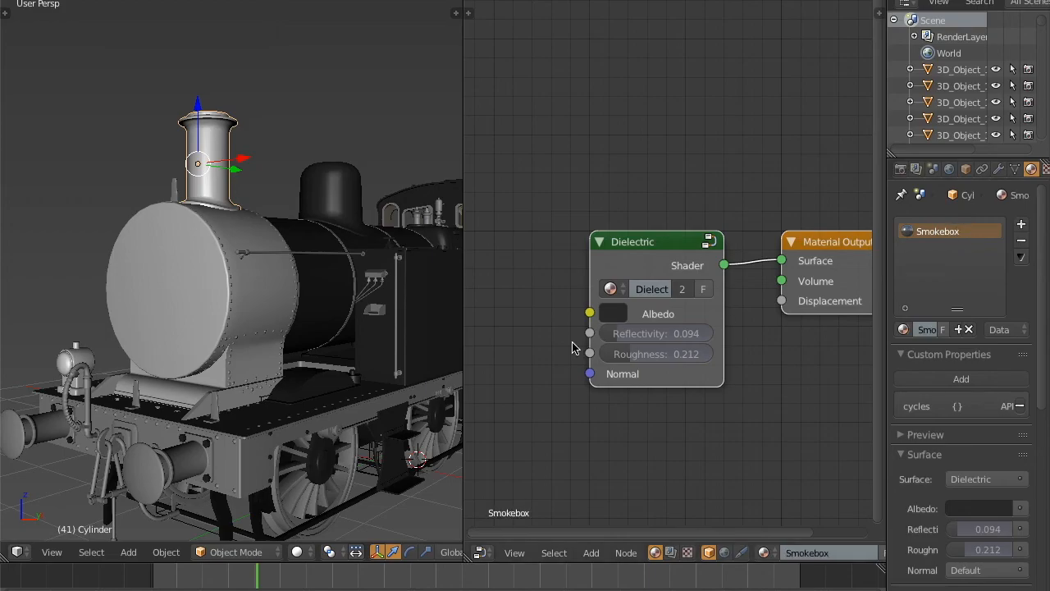
Step: Put the Smokebox material into the boiler mesh's empty slot used by the smokebox faces and return to Object Mode
right_click(200, 286)
key("Tab")
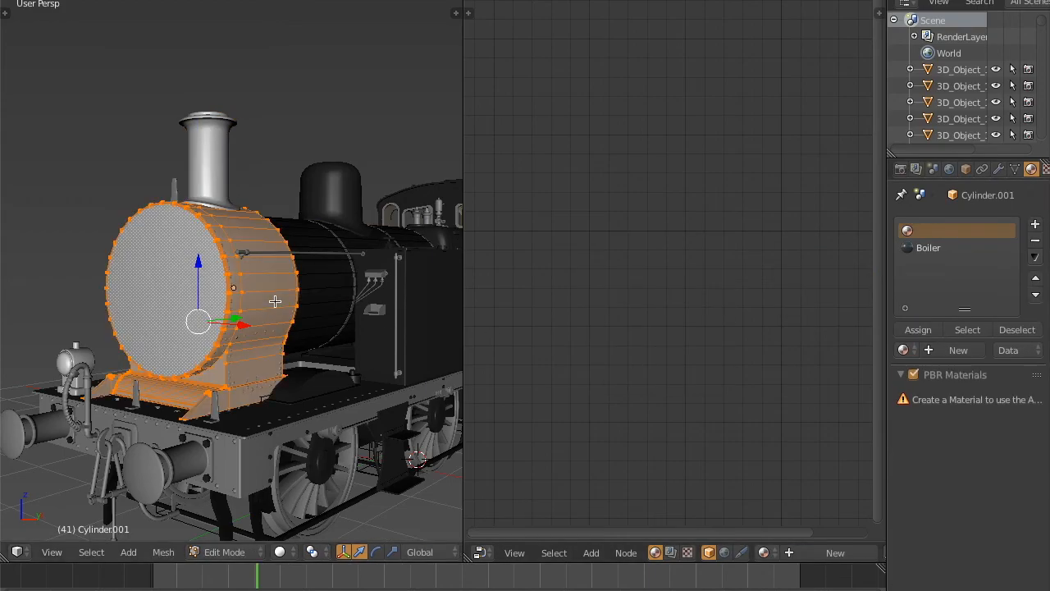
left_click(905, 350)
type("smoke")
key("Return")
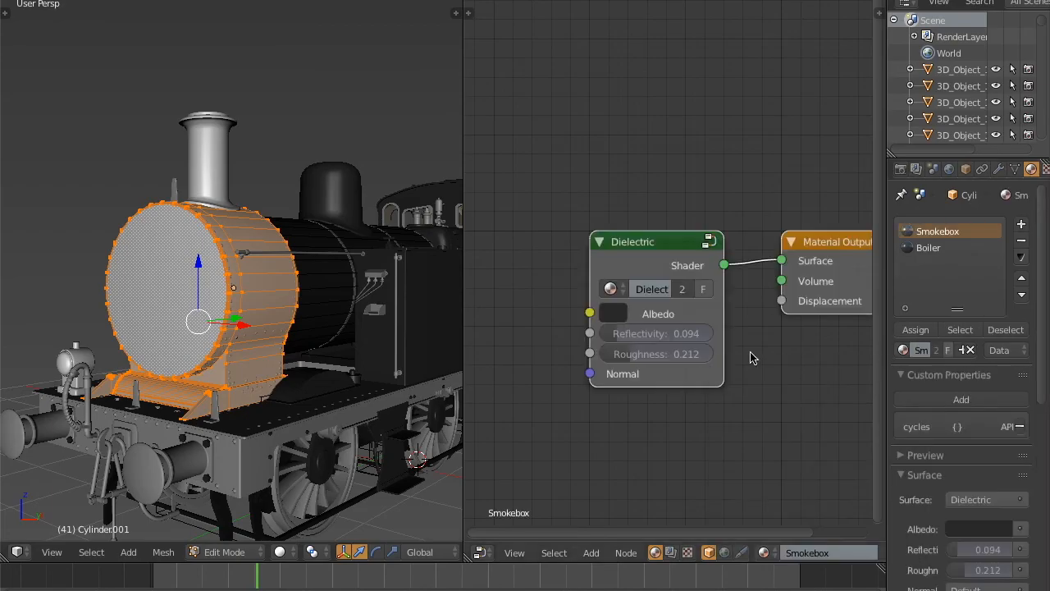
key("Tab")
Step: Darken the Smokebox material's viewport colour to a near-black grey
middle_click_drag(335, 284, 308, 295)
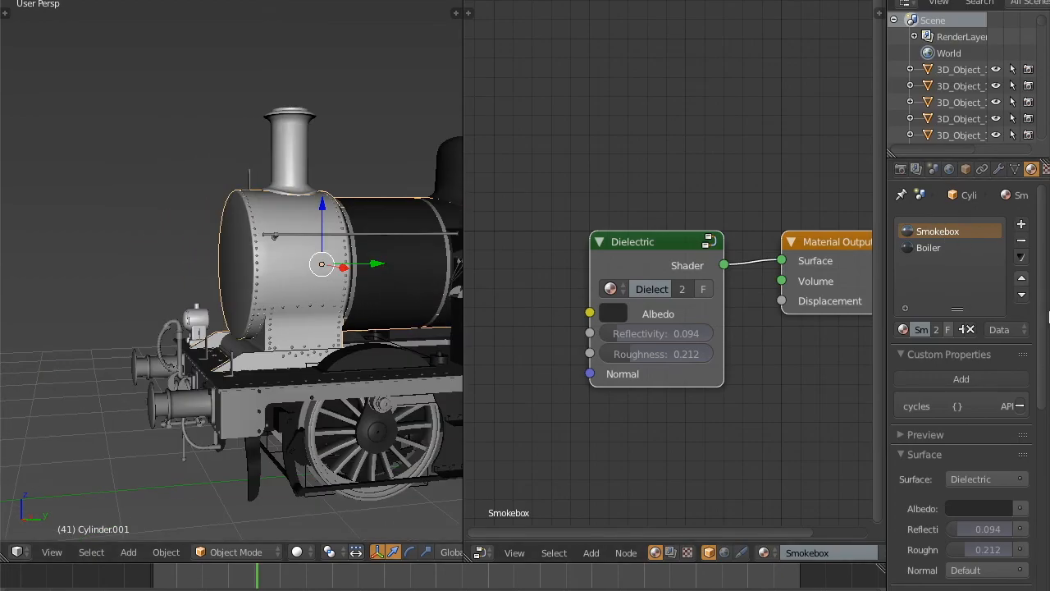
scroll(1044, 302, "down", 10)
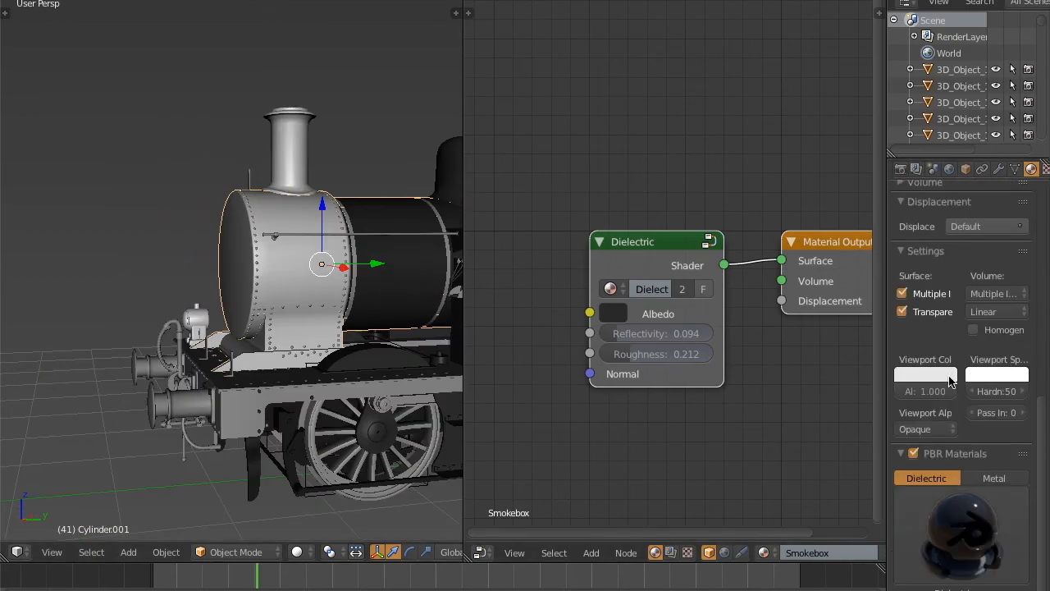
left_click(951, 380)
left_click_drag(948, 207, 946, 252)
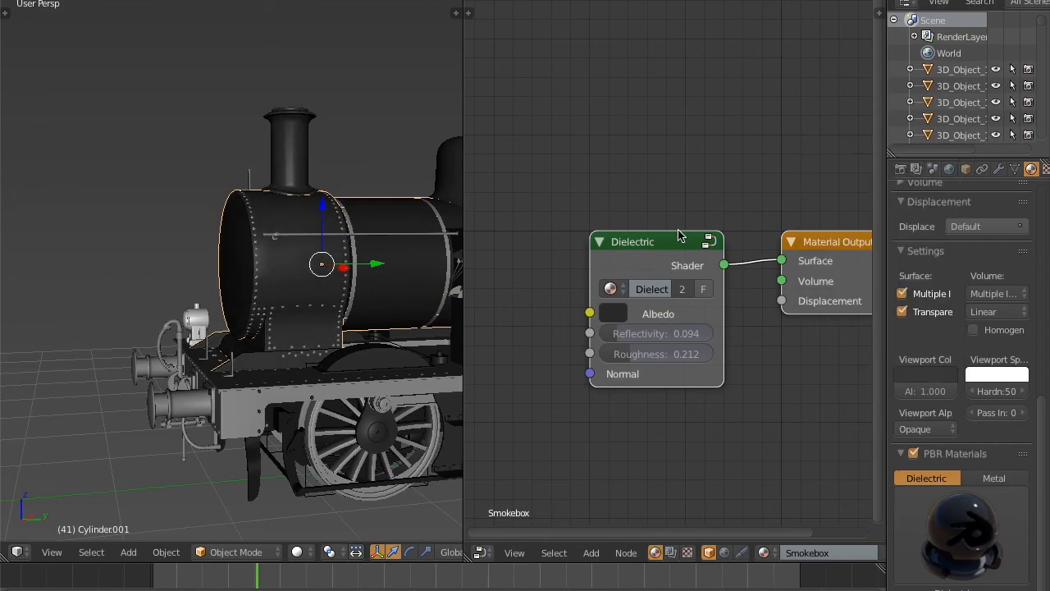
Step: Examine the smokebox and chimney material from several sides in Rendered viewport shading
middle_click_drag(366, 250, 236, 279)
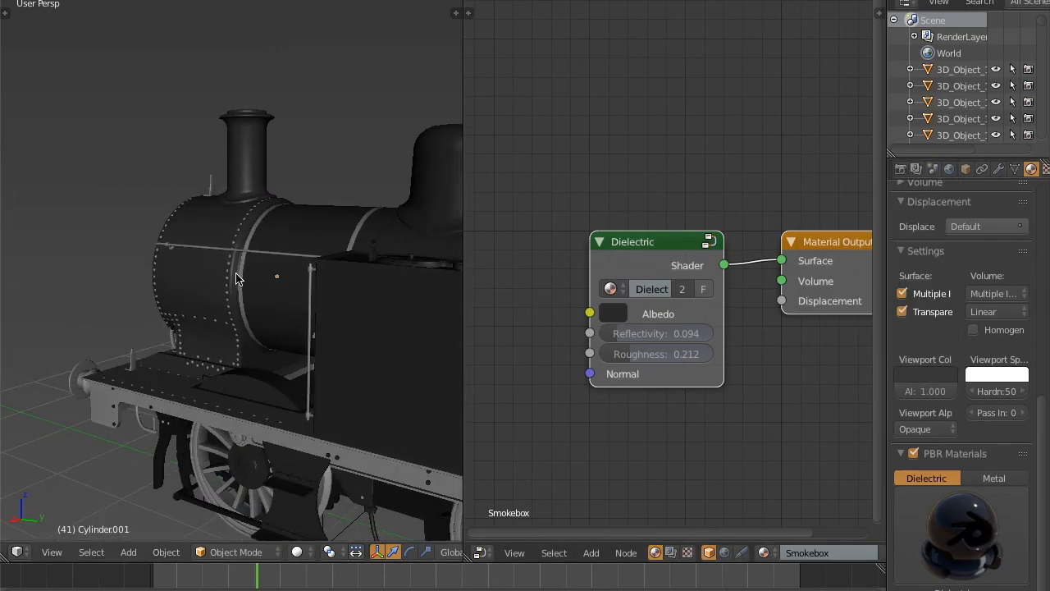
key("KP_3")
key("KP_1")
middle_click_drag(394, 277, 247, 300)
scroll(365, 285, "up", 2)
scroll(366, 285, "up", 2)
left_click(297, 551)
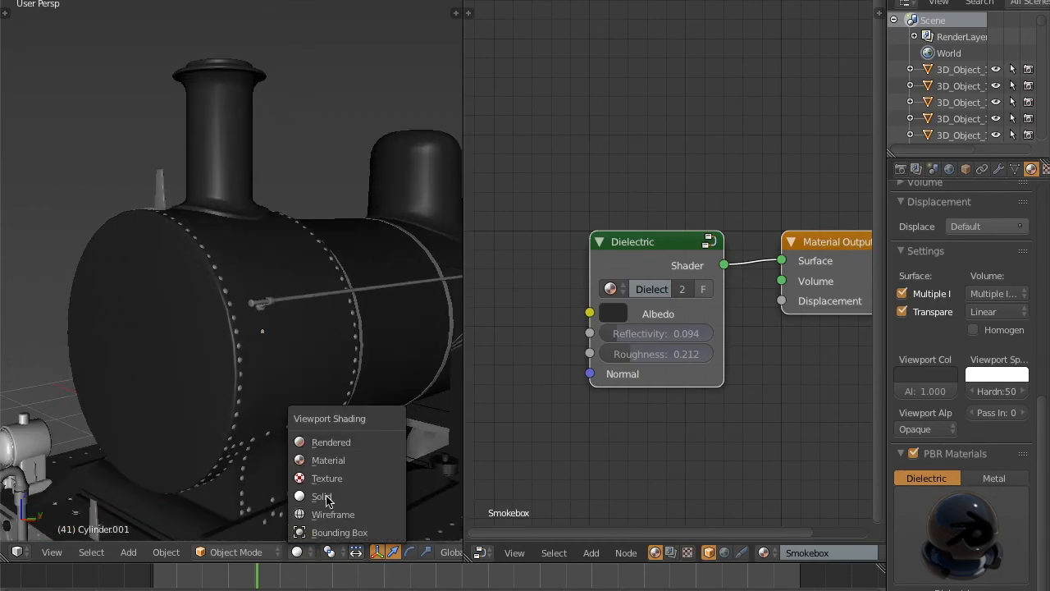
left_click(361, 443)
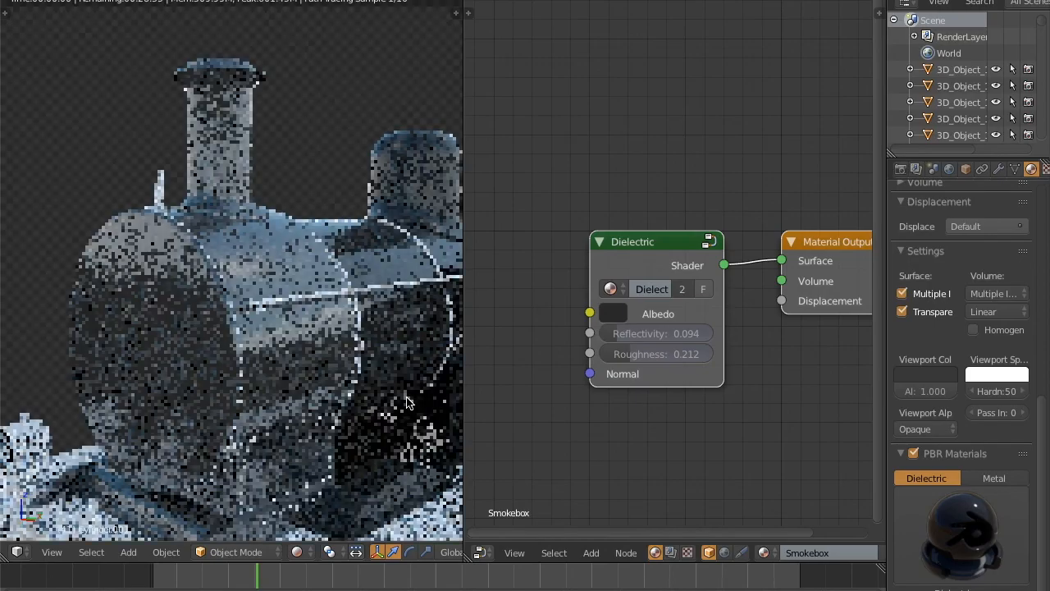
middle_click_drag(410, 403, 242, 385)
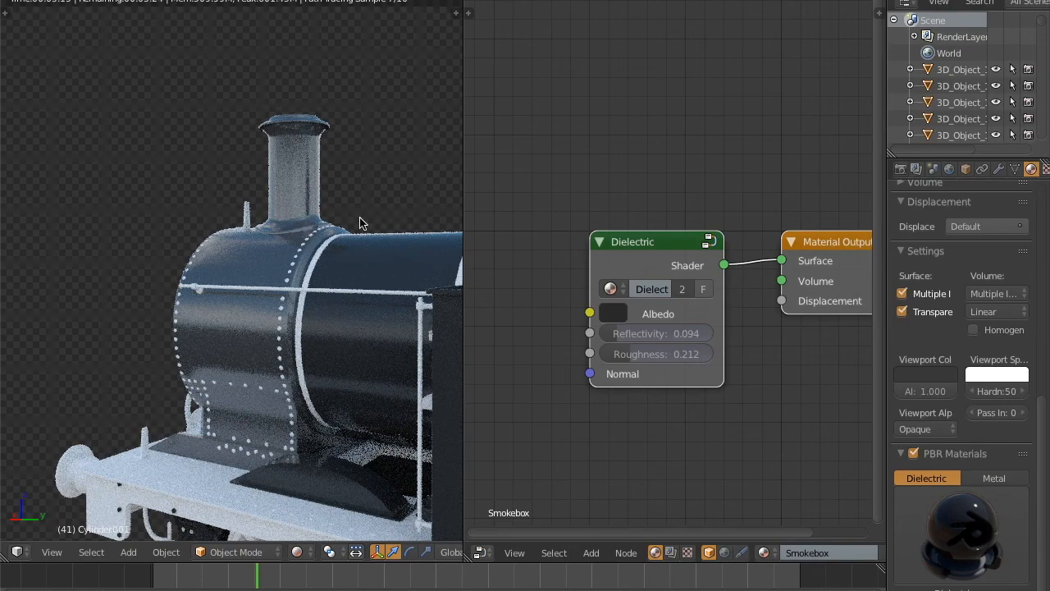
middle_click_drag(361, 222, 287, 271)
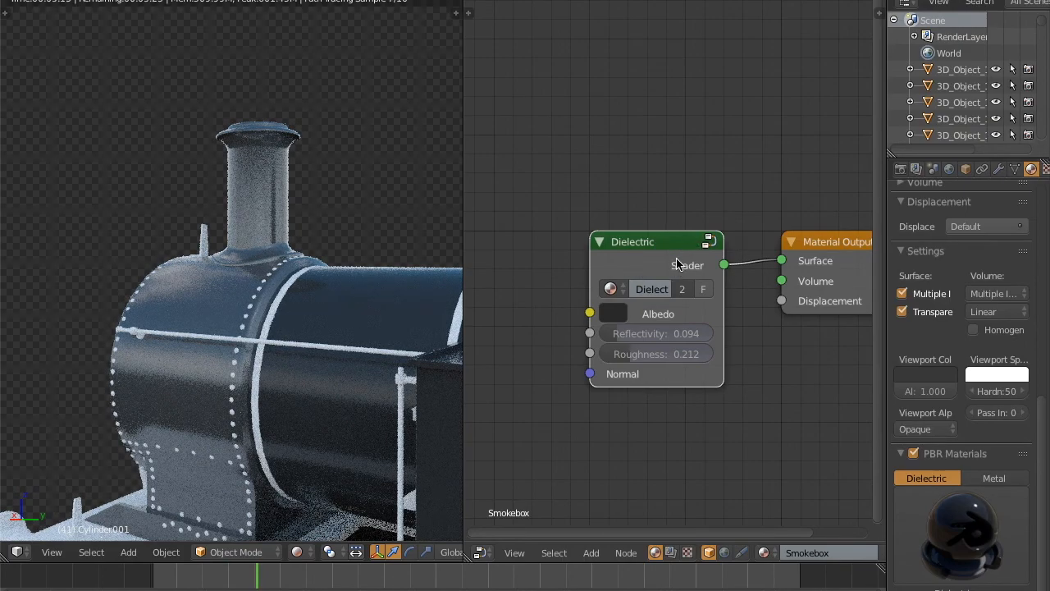
Step: Set the exponent of the Power node inside the Smokebox material's Dielectric node group to 1
scroll(698, 265, "down", 1)
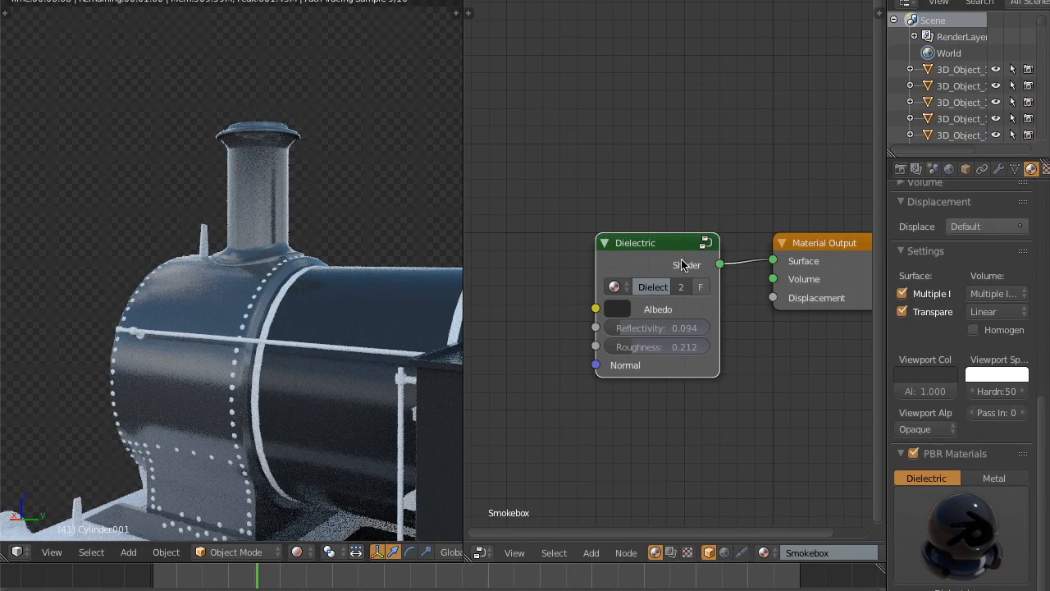
key("Tab")
scroll(587, 335, "down", 3)
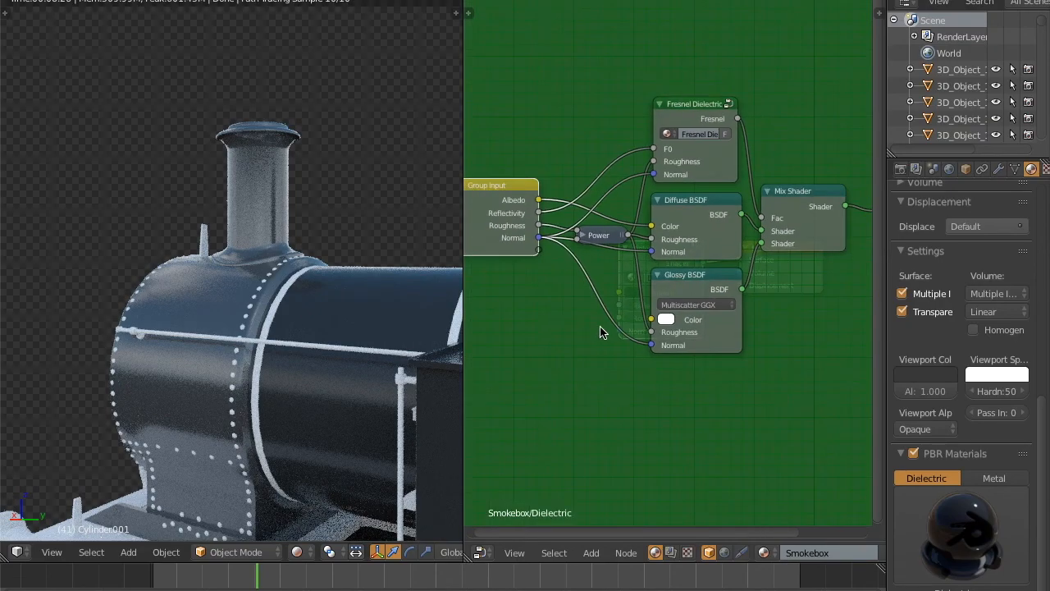
scroll(644, 321, "up", 3)
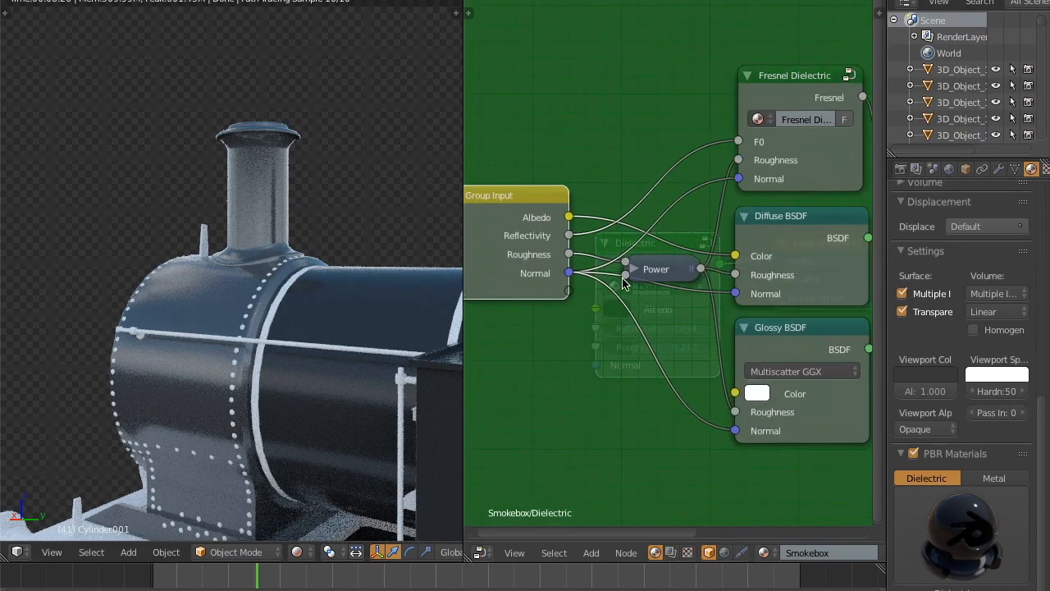
left_click(636, 271)
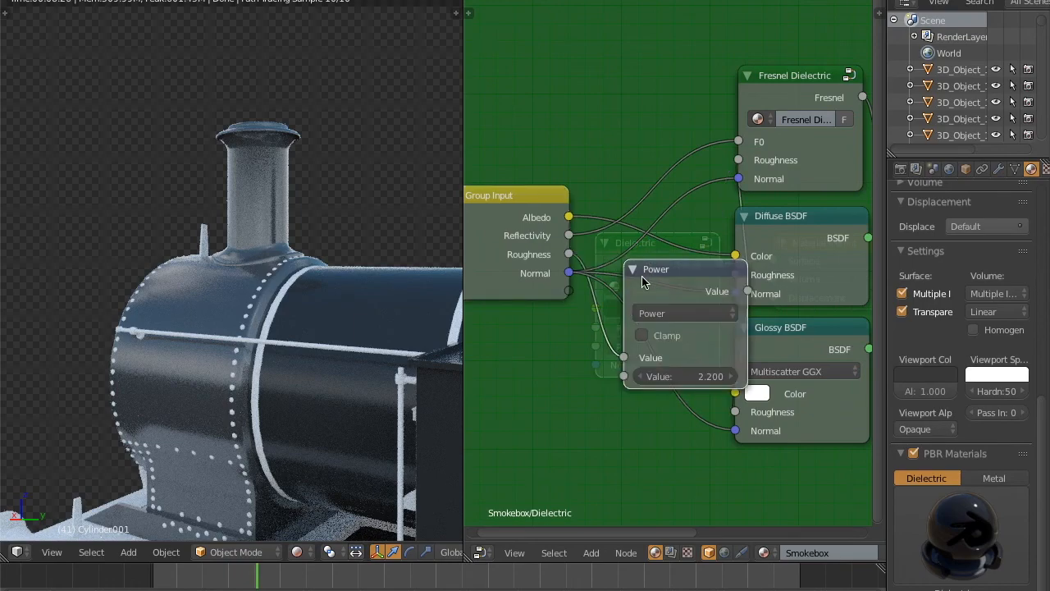
left_click(700, 375)
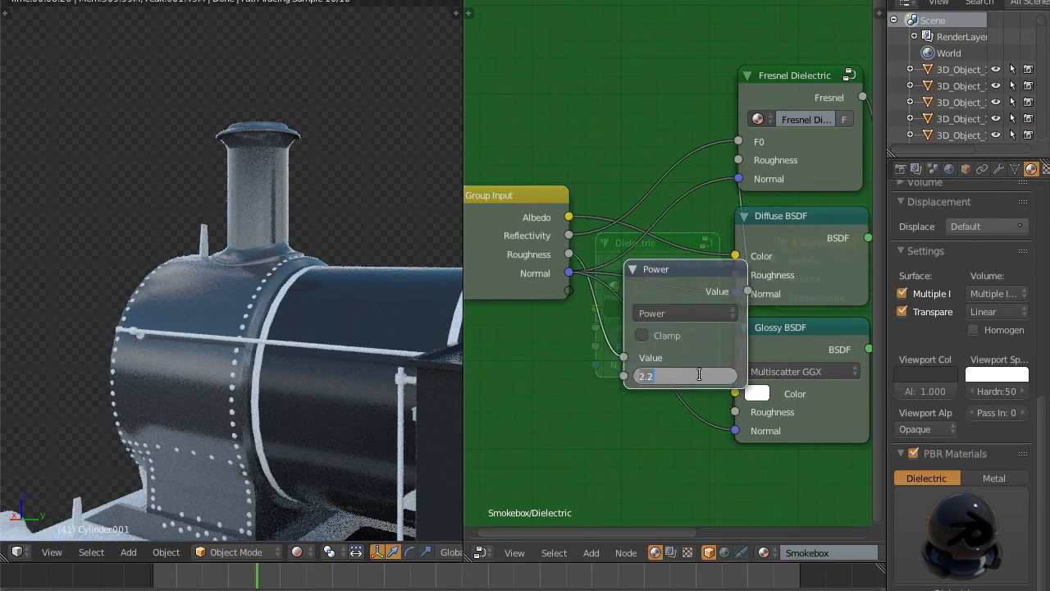
type("1")
key("Return")
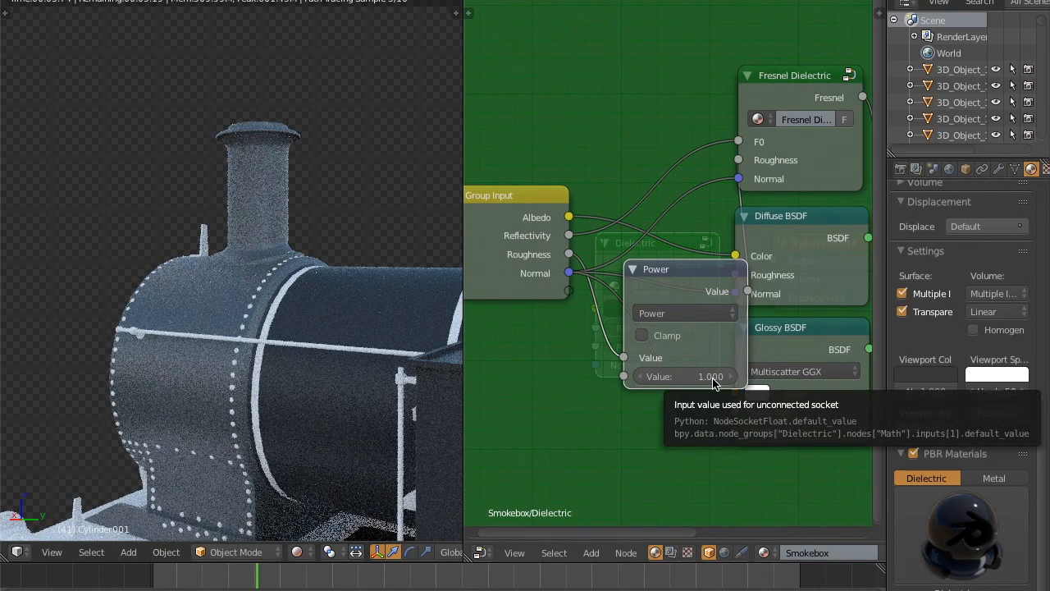
key("Tab")
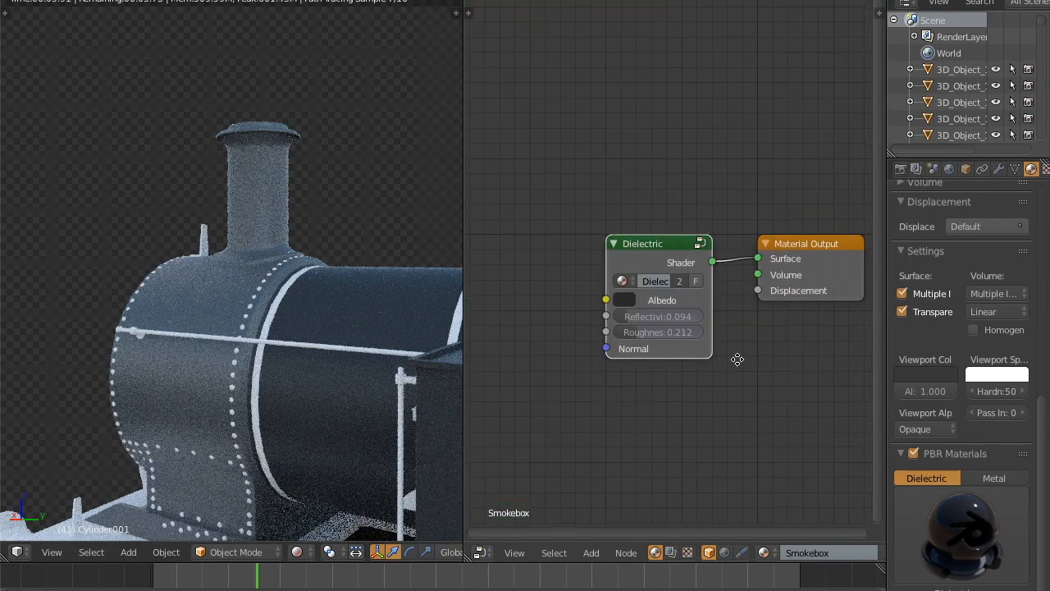
Step: Darken the albedo of the Smokebox material to RGB 0.004
left_click(627, 269)
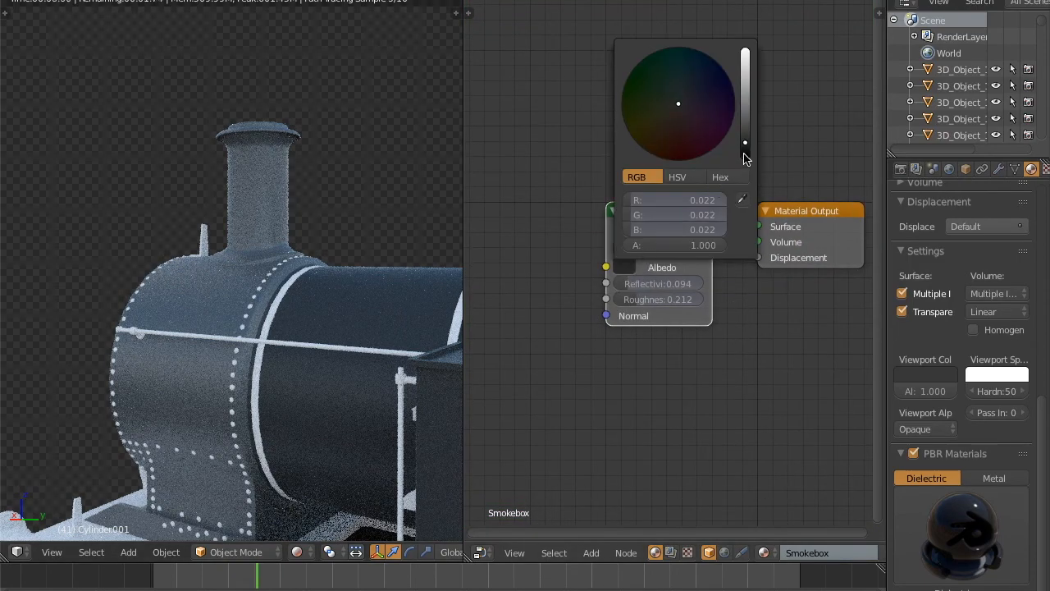
left_click_drag(745, 153, 746, 156)
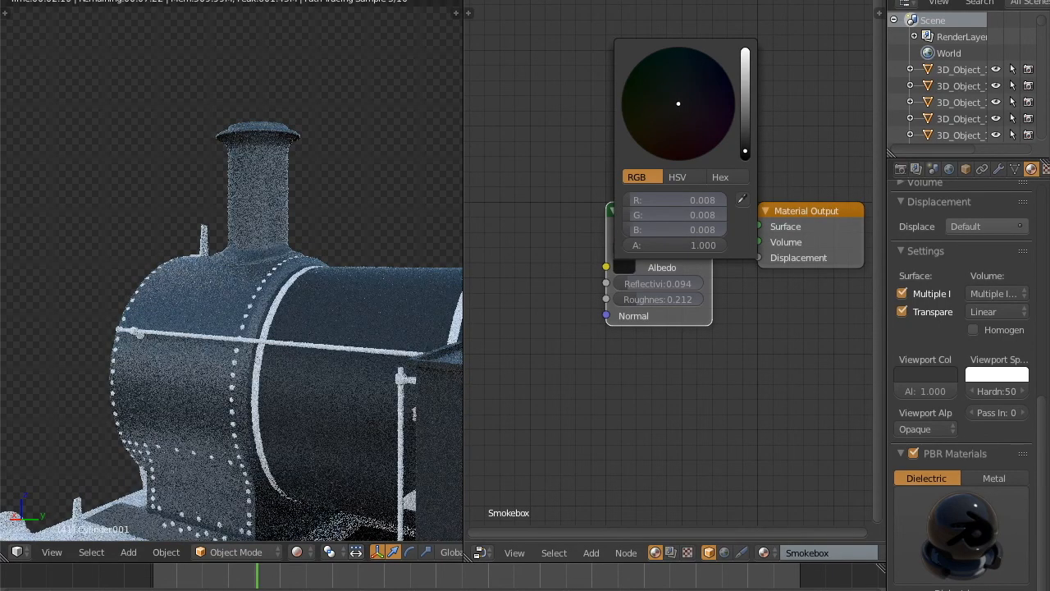
scroll(330, 325, "down", 4)
middle_click_drag(329, 325, 364, 315)
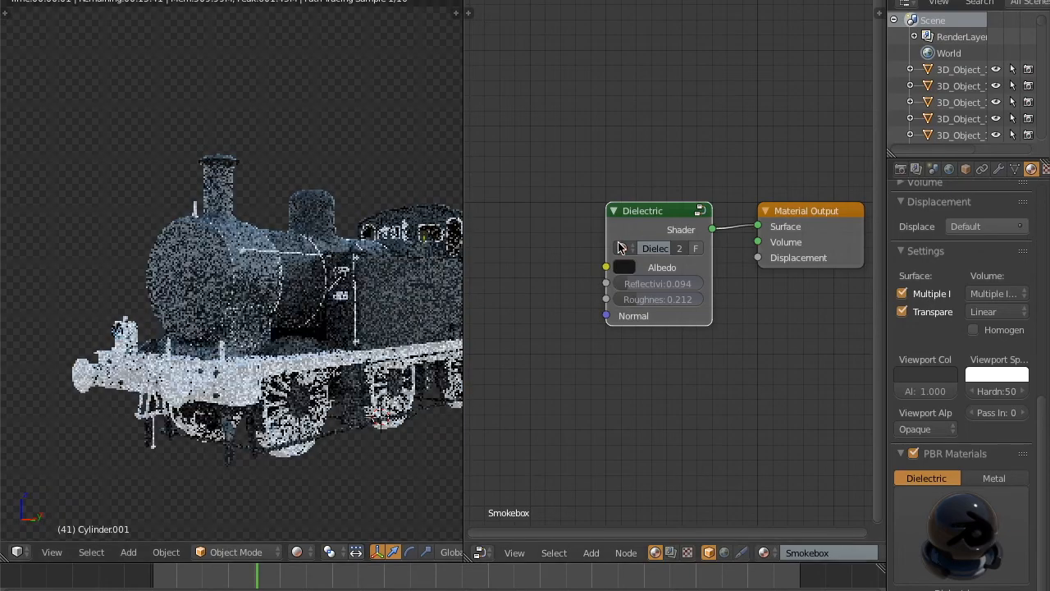
left_click(625, 266)
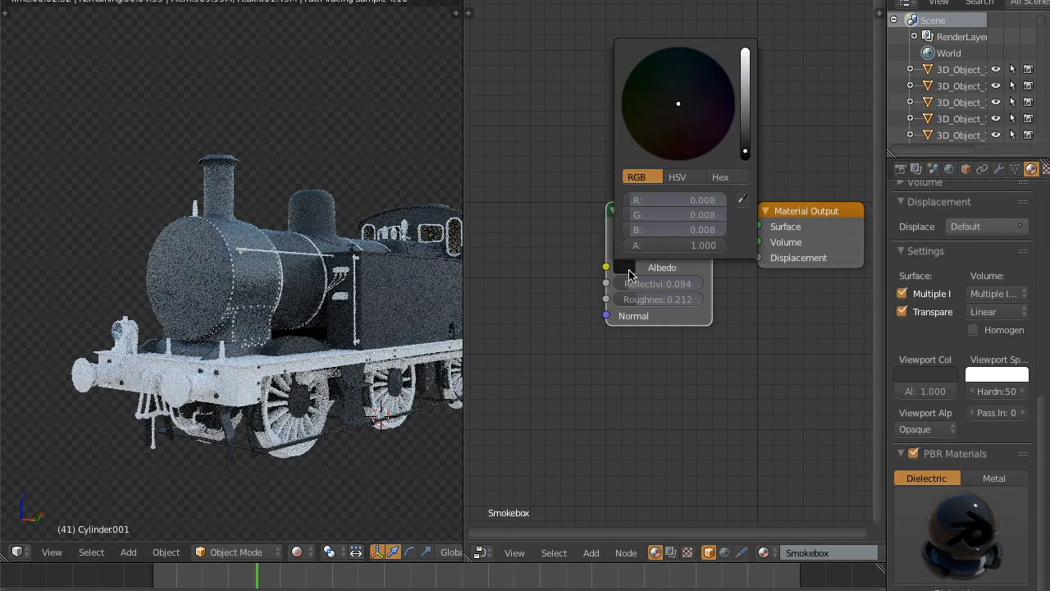
left_click_drag(746, 151, 745, 157)
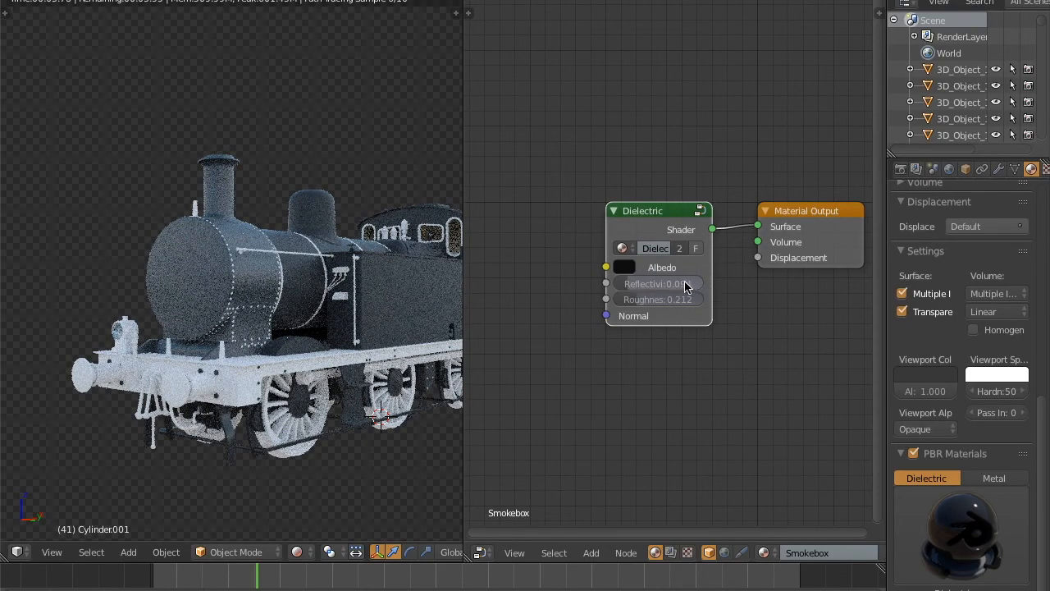
Step: Set the Smokebox material's reflectivity to 0.030 and brighten its albedo to a dark grey
left_click_drag(659, 283, 655, 283)
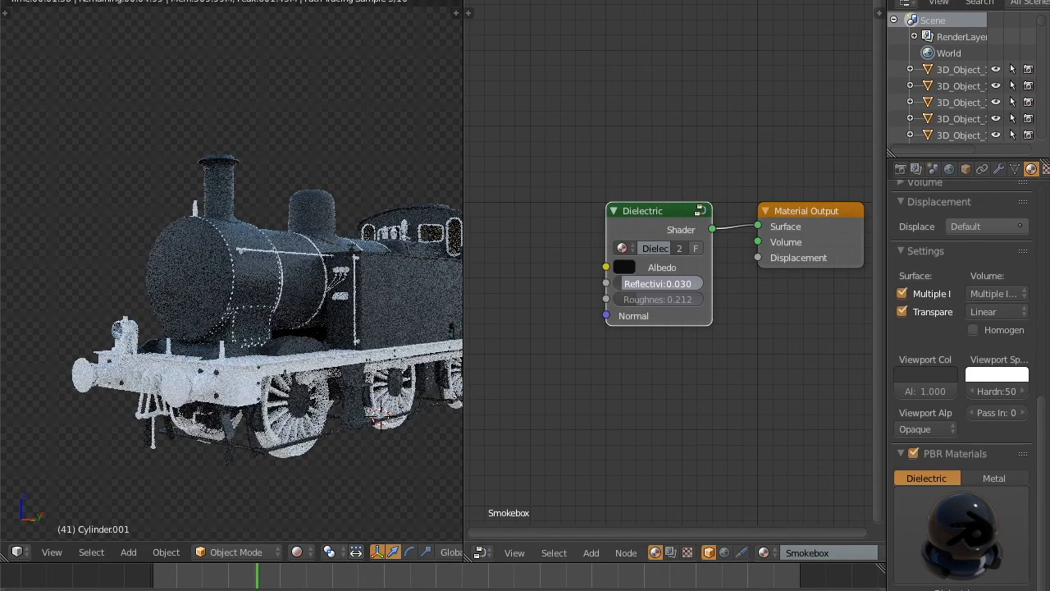
middle_click_drag(307, 264, 463, 270)
left_click(624, 266)
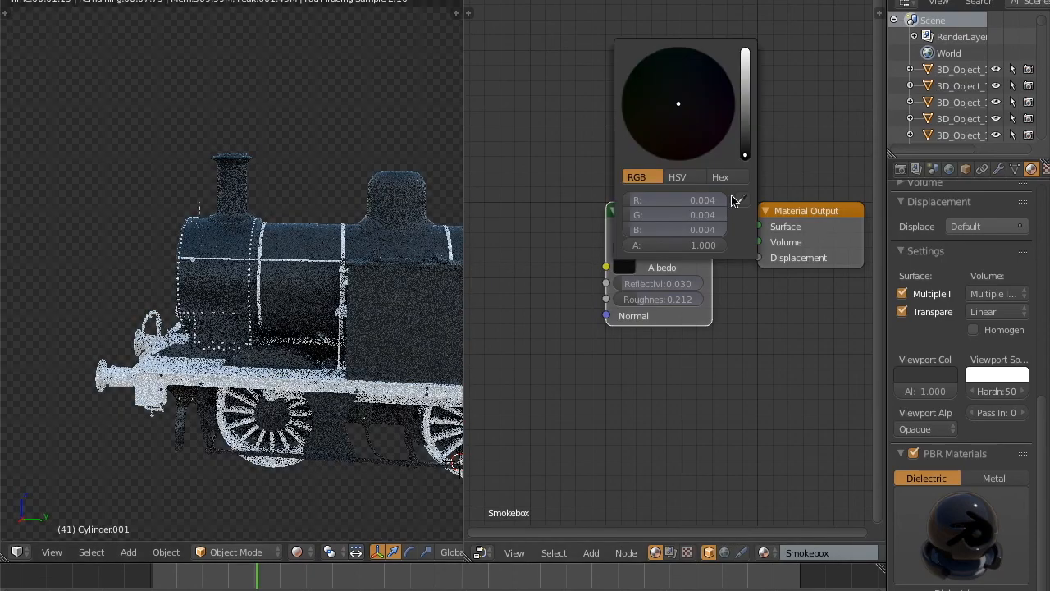
left_click_drag(747, 158, 745, 145)
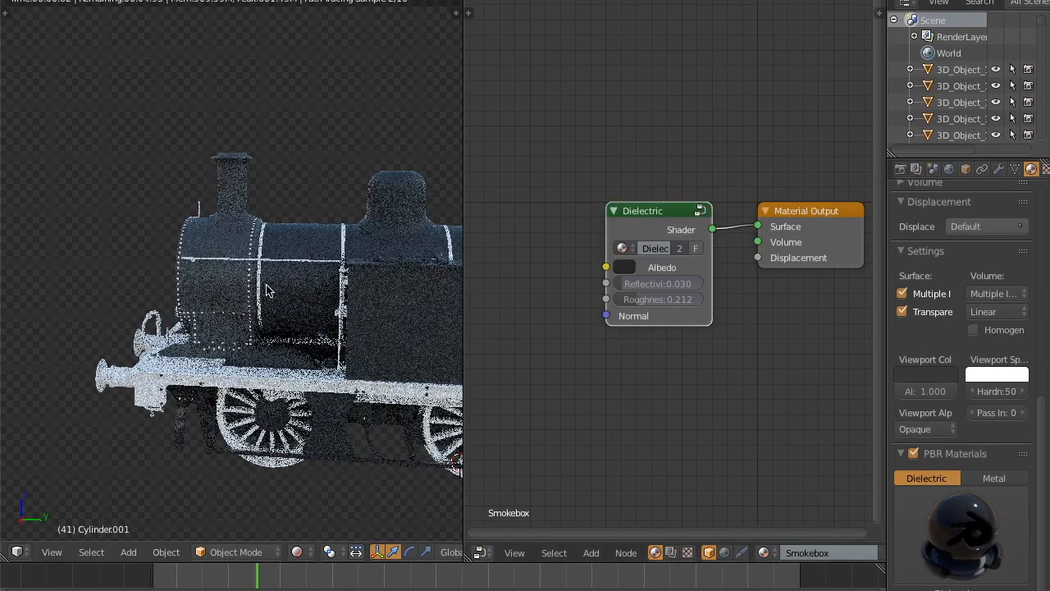
middle_click_drag(319, 250, 225, 255)
middle_click_drag(144, 206, 337, 205)
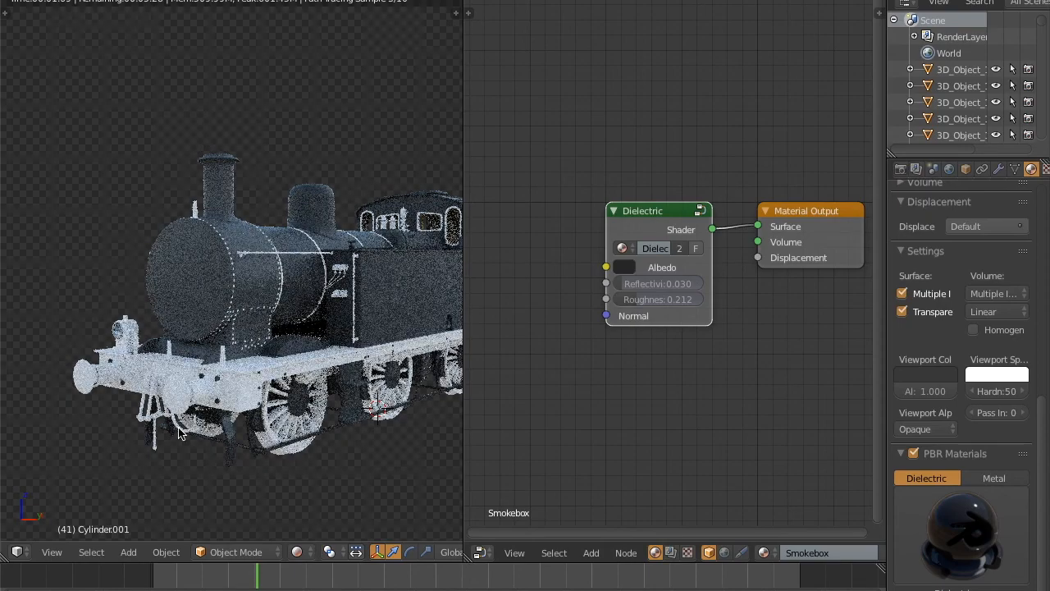
Step: Switch the viewport to Solid shading and assign the Smokebox material to the smokebox rivets
left_click(297, 552)
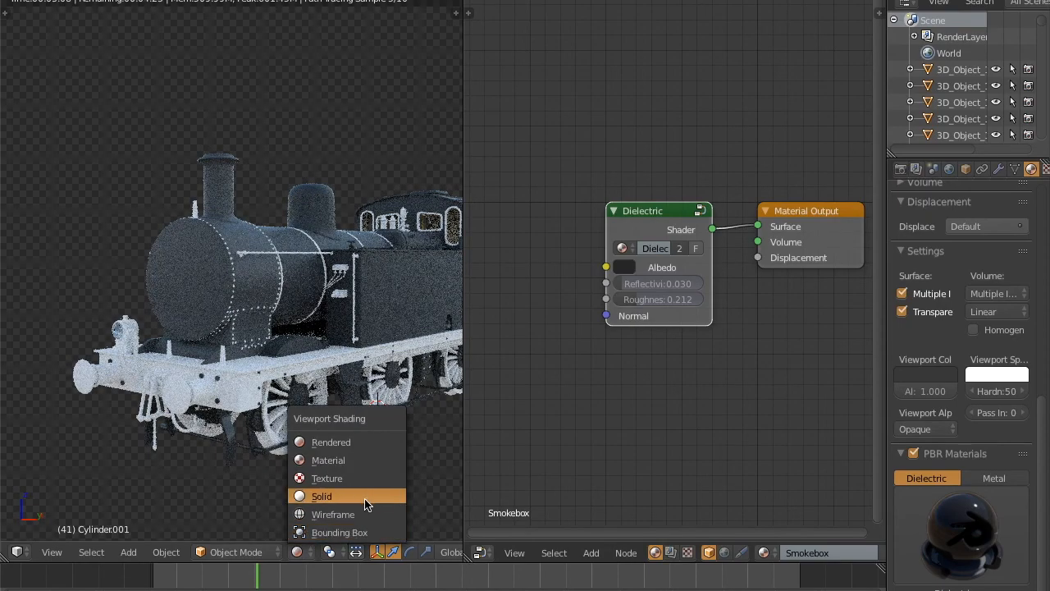
left_click(366, 497)
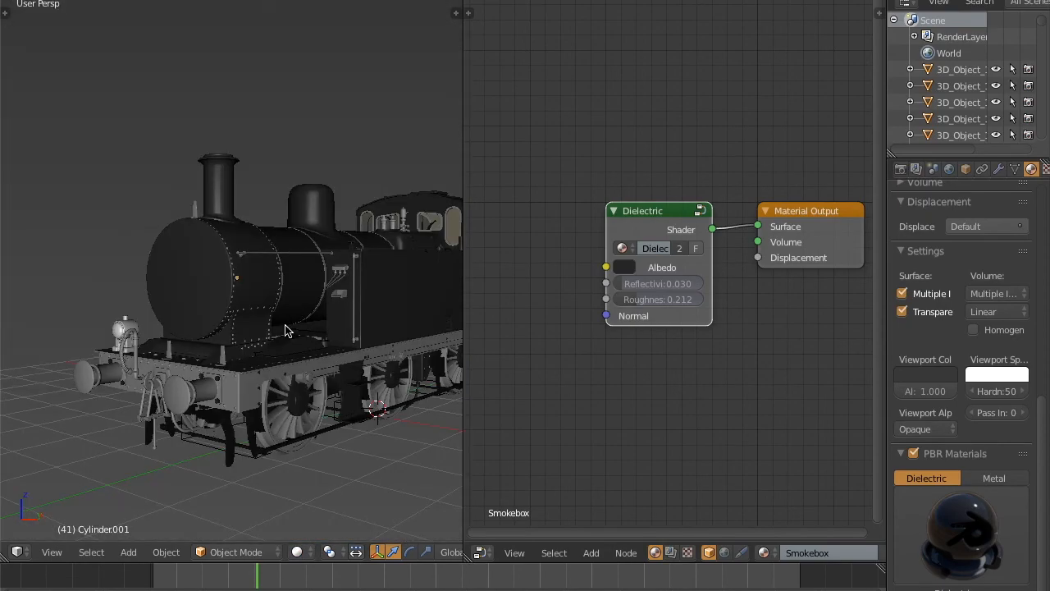
scroll(304, 301, "up", 3)
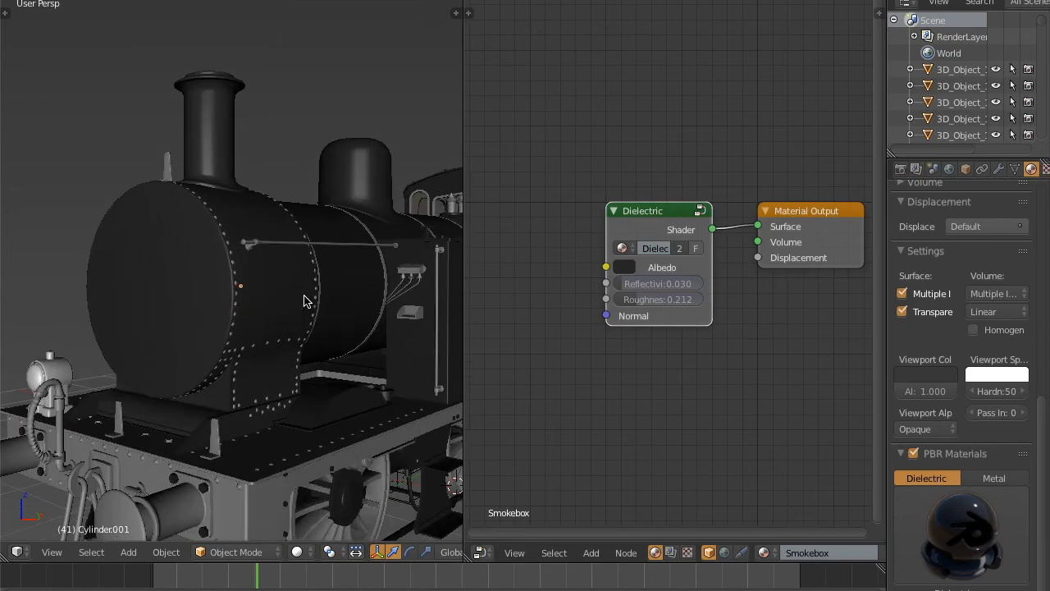
scroll(300, 304, "down", 2)
middle_click_drag(298, 305, 309, 335)
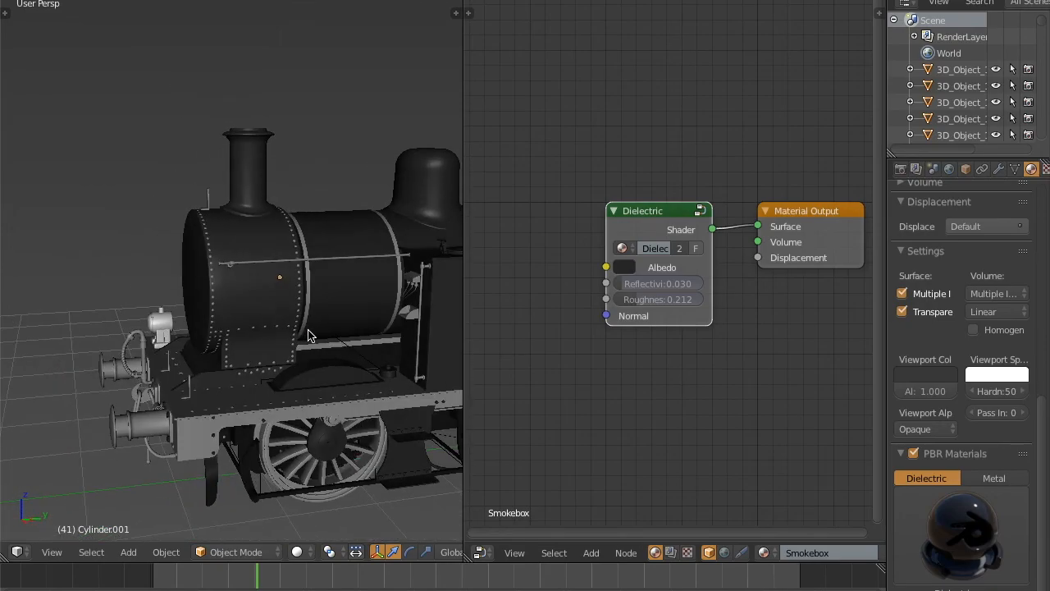
scroll(300, 224, "up", 6)
right_click(267, 324)
scroll(304, 304, "down", 4)
scroll(1038, 284, "up", 10)
left_click(902, 329)
type("smo")
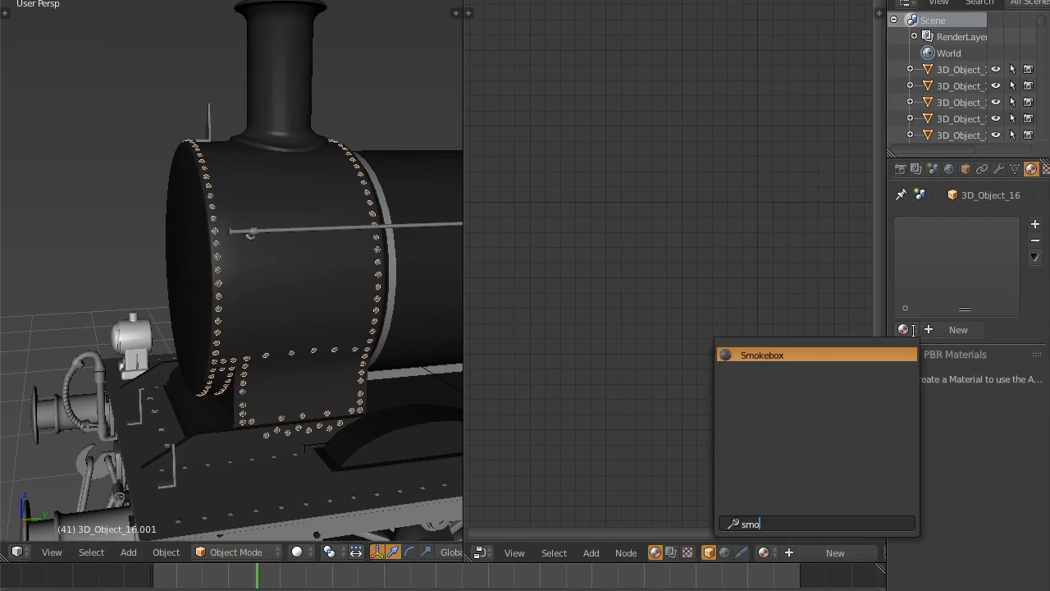
key("Return")
key("a")
Step: Assign the existing Smokebox material to another part without a material at the upper front of the smokebox
scroll(210, 180, "up", 4)
right_click(202, 174)
left_click(904, 330)
type("smo")
left_click(821, 402)
Step: Select the rivets on the locomotive's footplate
scroll(225, 310, "down", 6)
middle_click_drag(225, 310, 303, 324)
scroll(286, 293, "up", 4)
right_click(303, 323)
key("KP_3")
scroll(342, 291, "down", 5)
middle_click_drag(342, 291, 225, 476)
scroll(237, 391, "up", 4)
right_click_drag(225, 476, 231, 478)
scroll(231, 477, "down", 3)
middle_click_drag(231, 478, 288, 401, "shift")
right_click(288, 400)
Step: Examine the whole locomotive for parts still without material, ending close on the valves and fittings in front of the cab
key("KP_1")
scroll(345, 256, "down", 3)
scroll(368, 277, "up", 2)
middle_click_drag(368, 277, 312, 295)
middle_click_drag(378, 259, 352, 244)
key("KP_3")
scroll(257, 255, "up", 2)
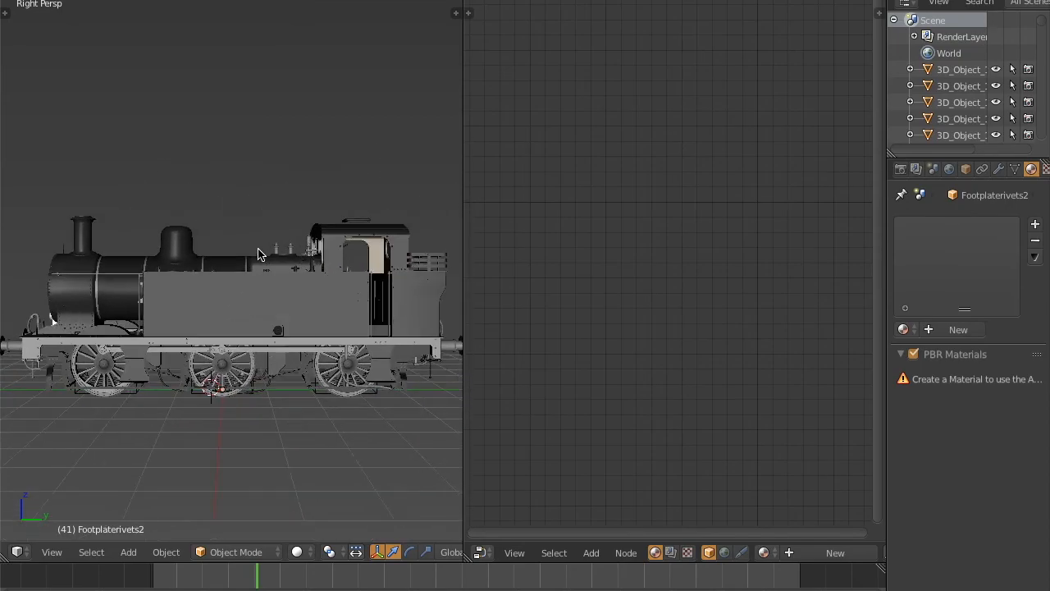
scroll(257, 255, "up", 6)
middle_click_drag(256, 277, 320, 283)
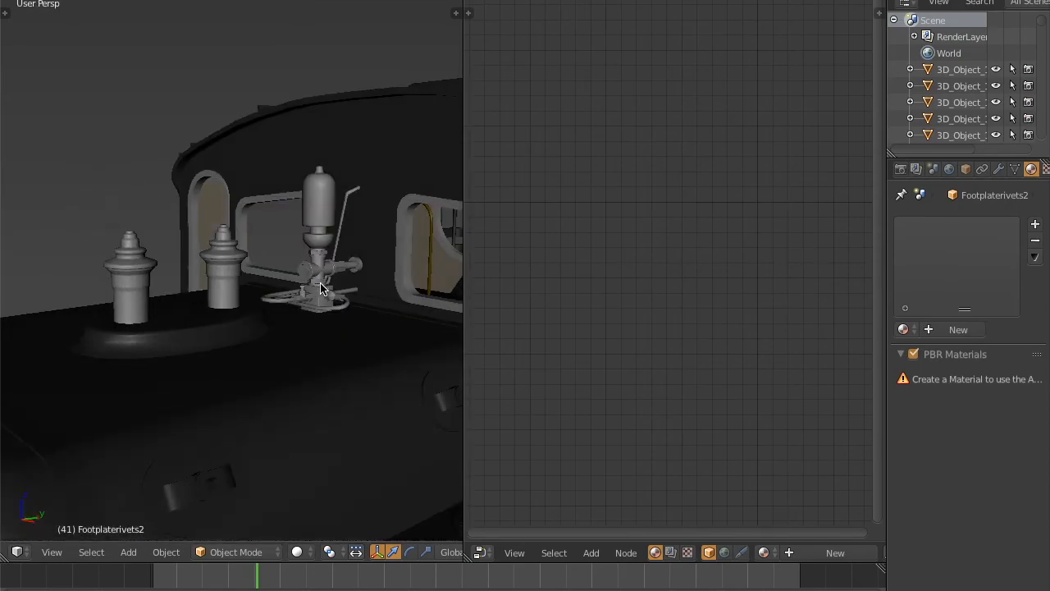
Step: Select the valves and whistle fittings on top of the boiler in front of the cab
scroll(251, 276, "down", 4)
scroll(298, 251, "down", 1)
scroll(304, 271, "up", 2)
middle_click_drag(303, 275, 177, 279)
middle_click_drag(381, 290, 352, 278)
scroll(218, 230, "up", 3)
middle_click_drag(230, 239, 300, 303, "shift")
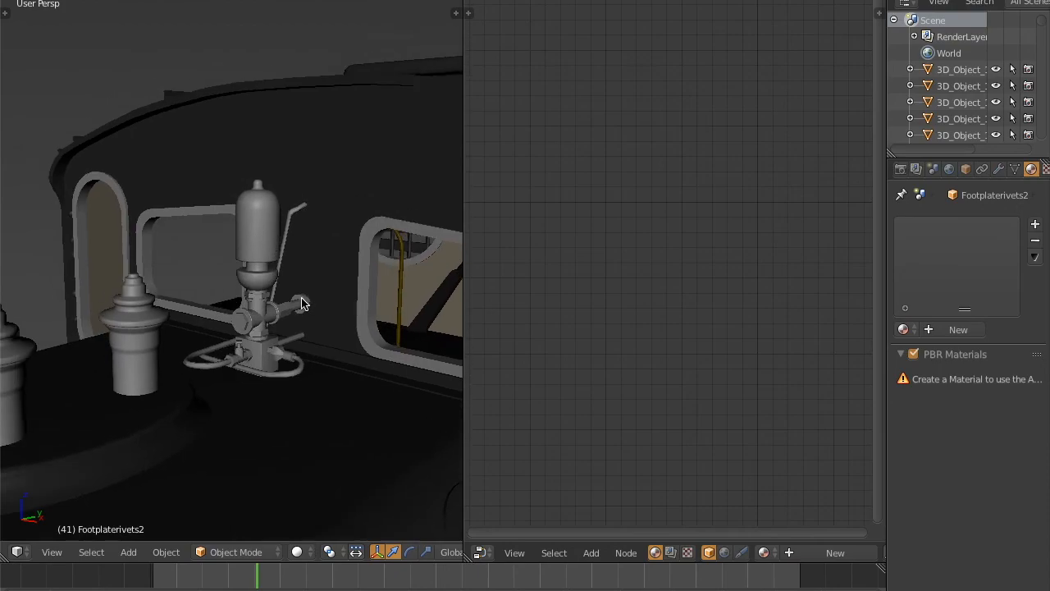
scroll(297, 303, "down", 3)
right_click(244, 276)
middle_click_drag(246, 271, 294, 281)
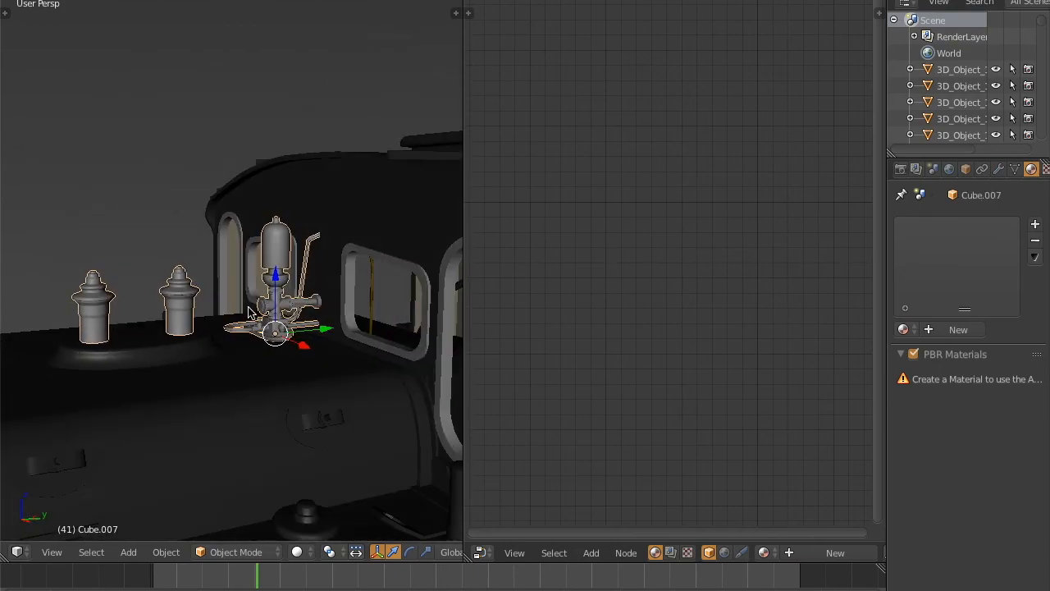
Step: Create a new material for the selected fittings using the PBR metal Brass, with a roughness of 0.064
left_click(959, 329)
scroll(1033, 356, "down", 4)
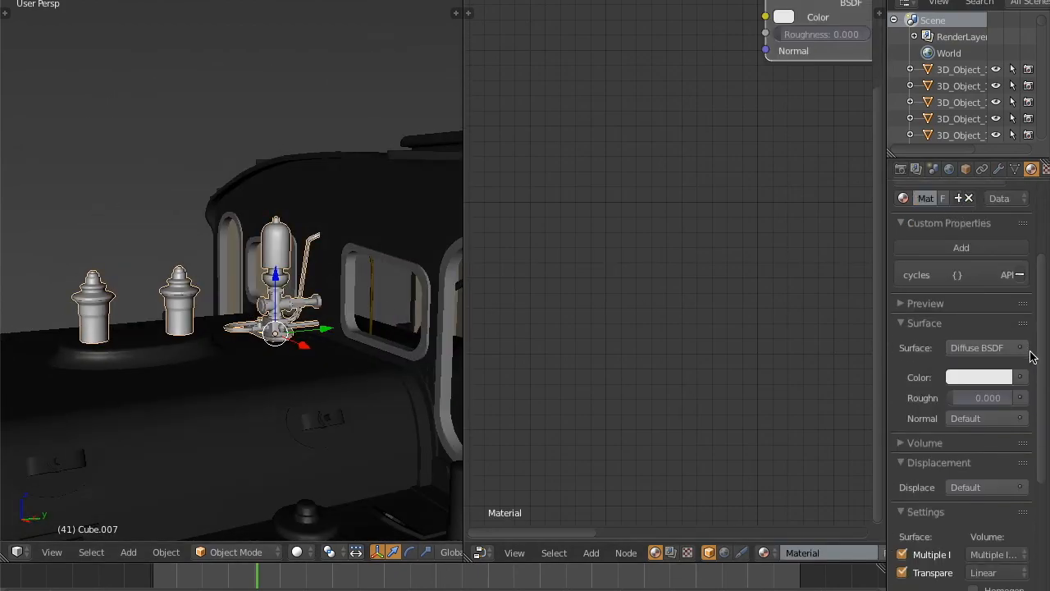
scroll(1033, 356, "down", 7)
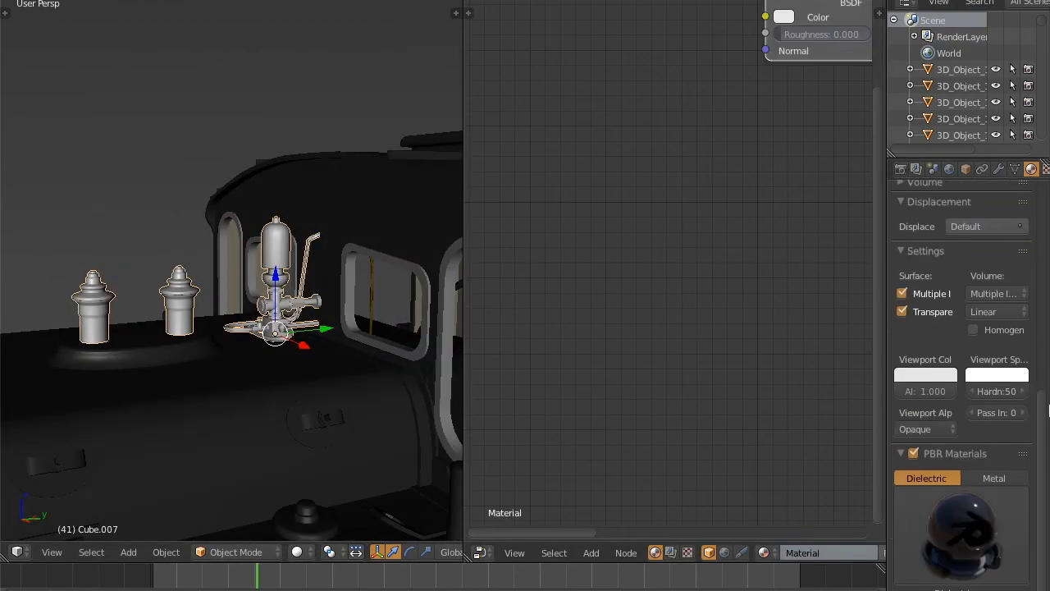
left_click(1003, 479)
left_click(1018, 529)
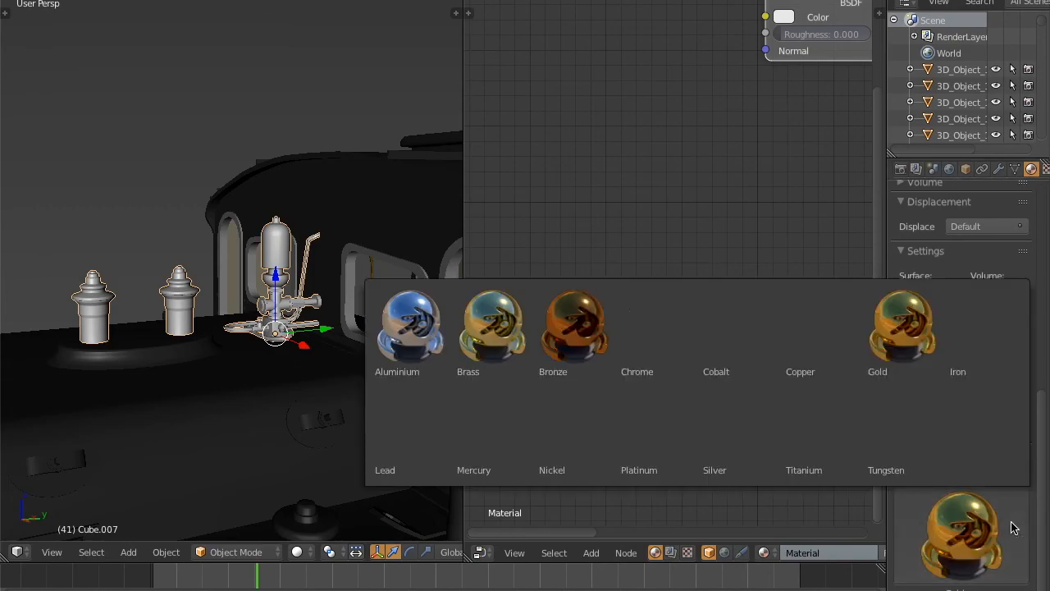
left_click(492, 324)
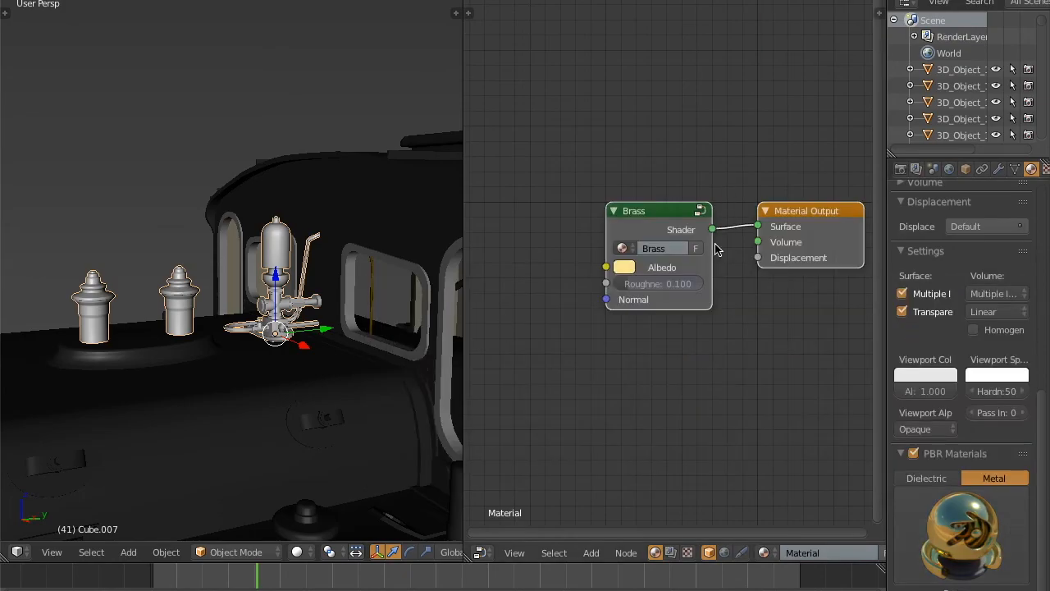
left_click(656, 283)
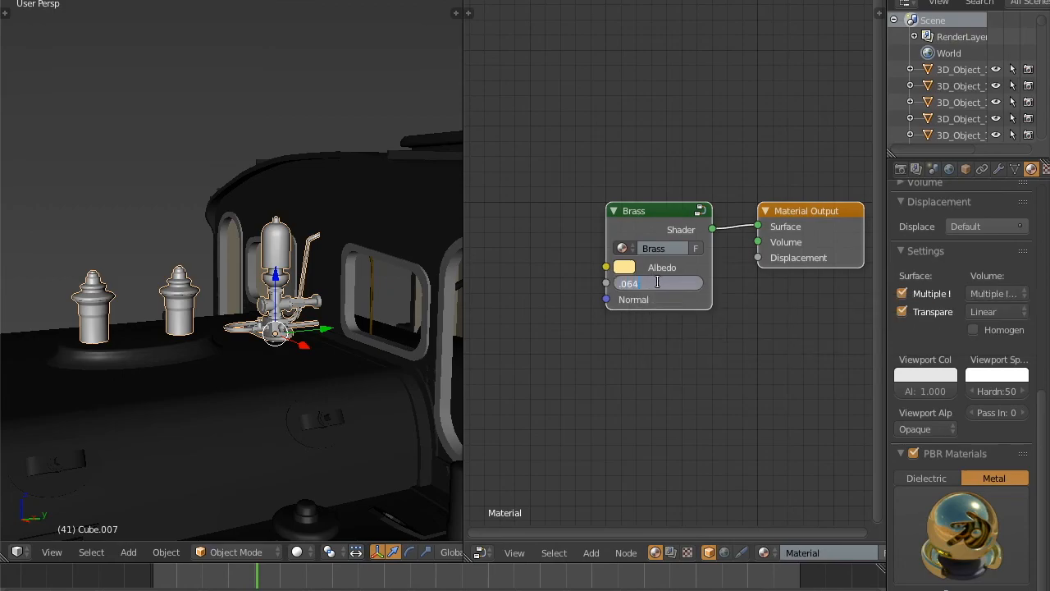
key("Return")
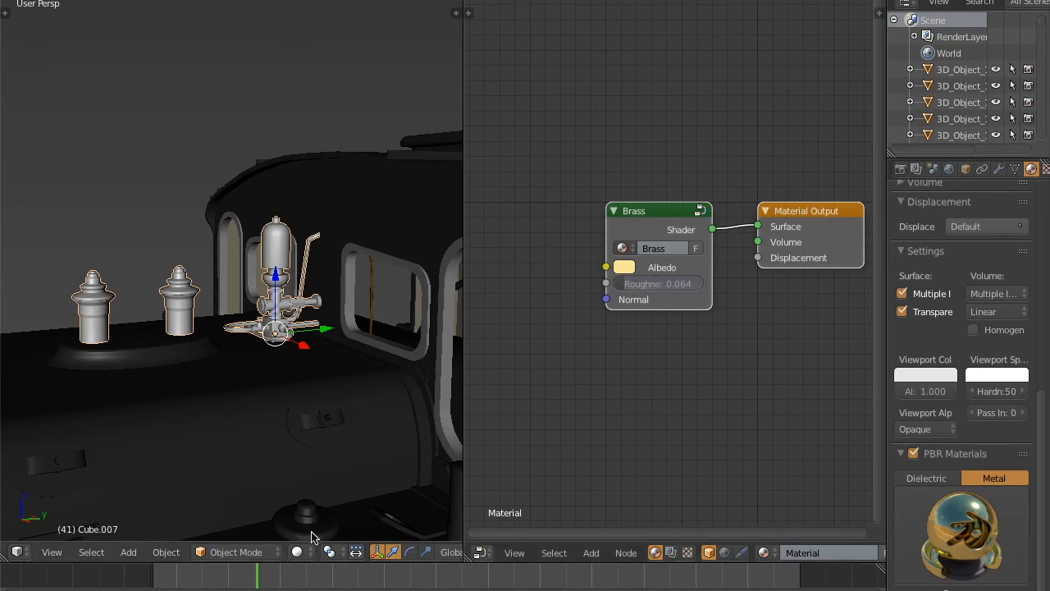
Step: Switch the viewport to Rendered shading and inspect the brass fittings from several angles
left_click(297, 552)
left_click(359, 439)
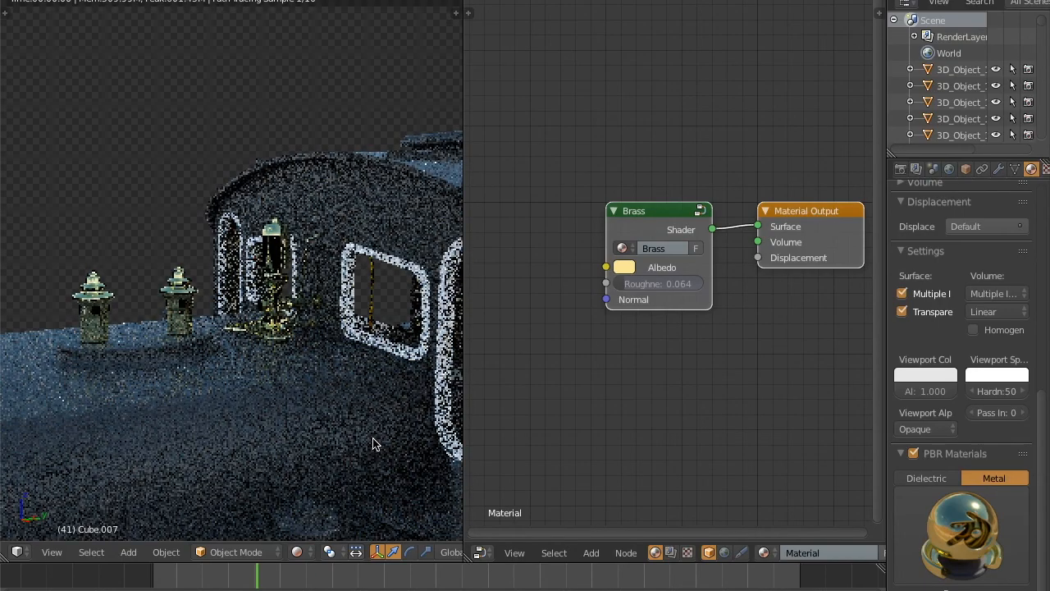
middle_click_drag(283, 416, 316, 404)
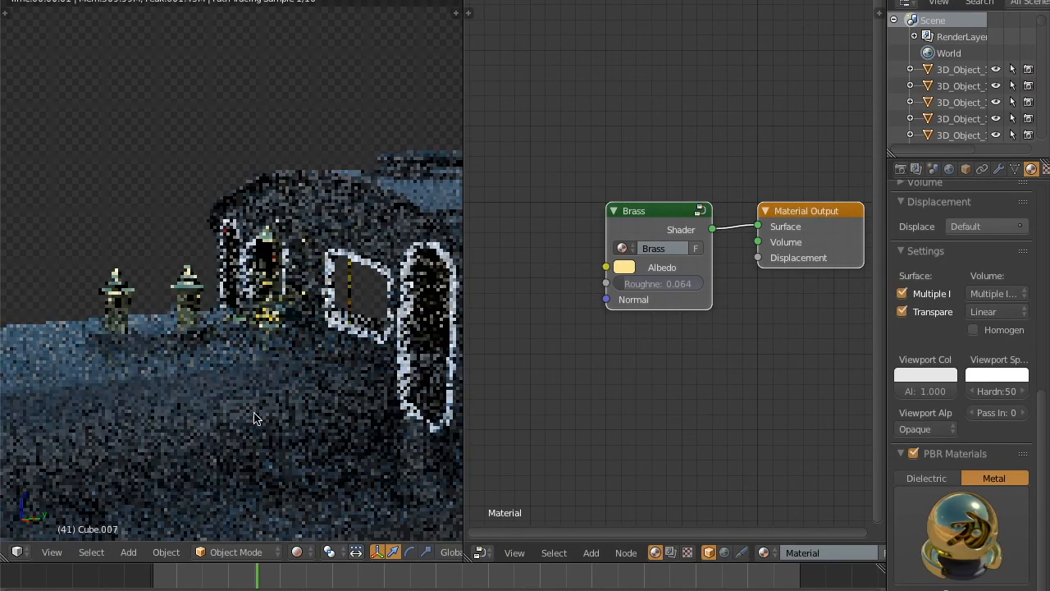
middle_click_drag(183, 408, 232, 374, "shift")
middle_click_drag(140, 386, 230, 376)
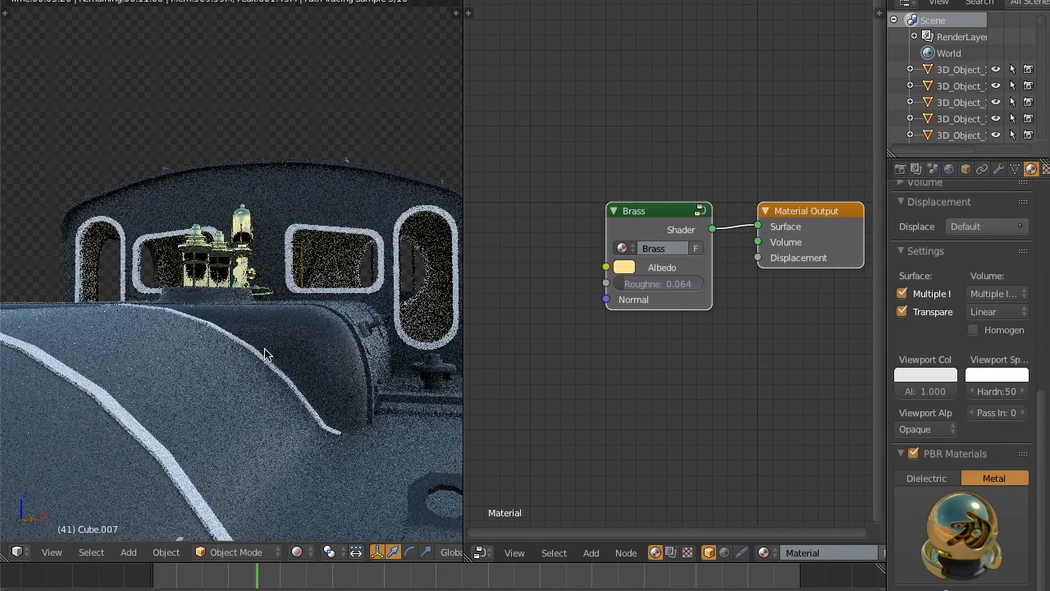
middle_click_drag(277, 328, 278, 332)
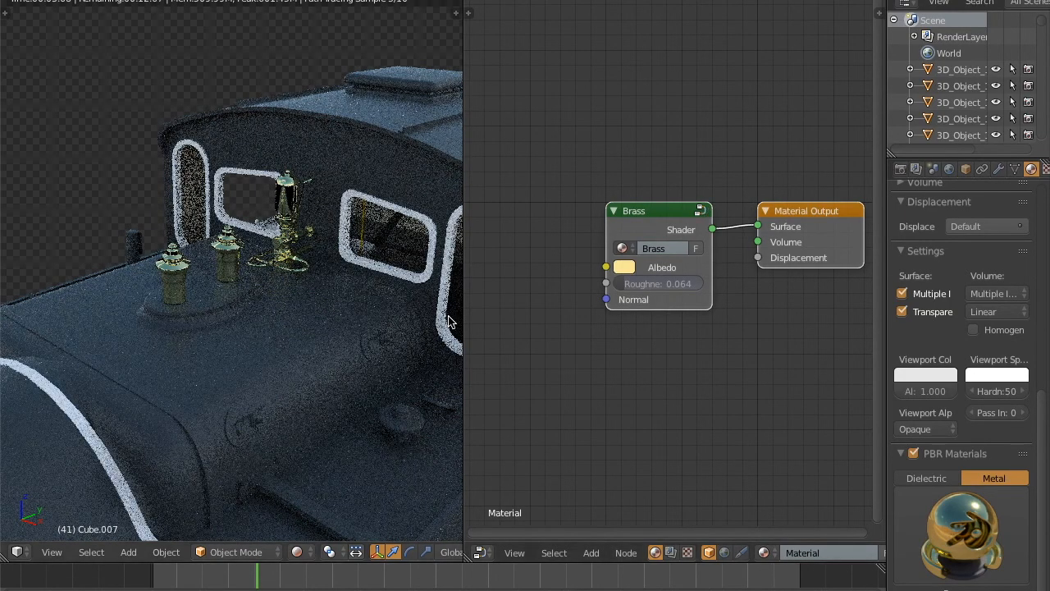
Step: Inside the Brass node group, set the Power node's exponent to 1, then return to the main material nodes
left_click(678, 230)
key("Tab")
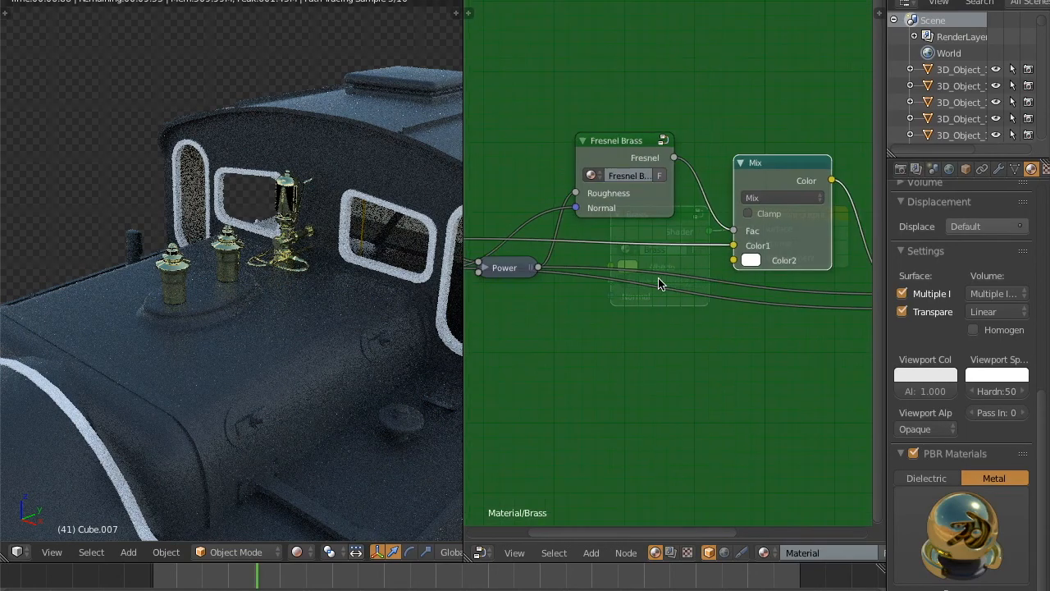
scroll(659, 284, "down", 1)
middle_click_drag(633, 280, 694, 260)
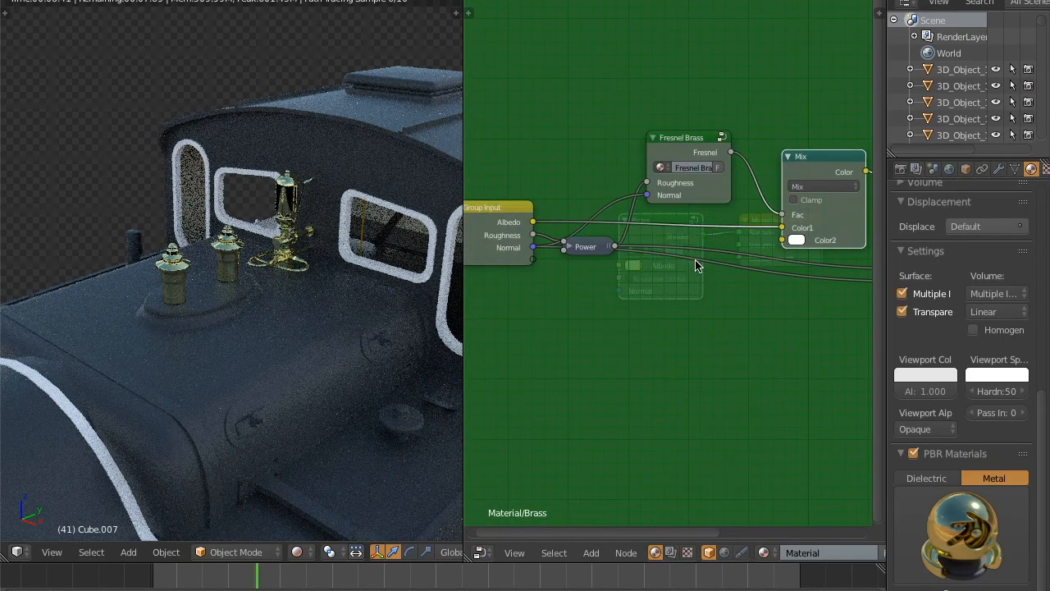
left_click(567, 245)
scroll(680, 332, "up", 1)
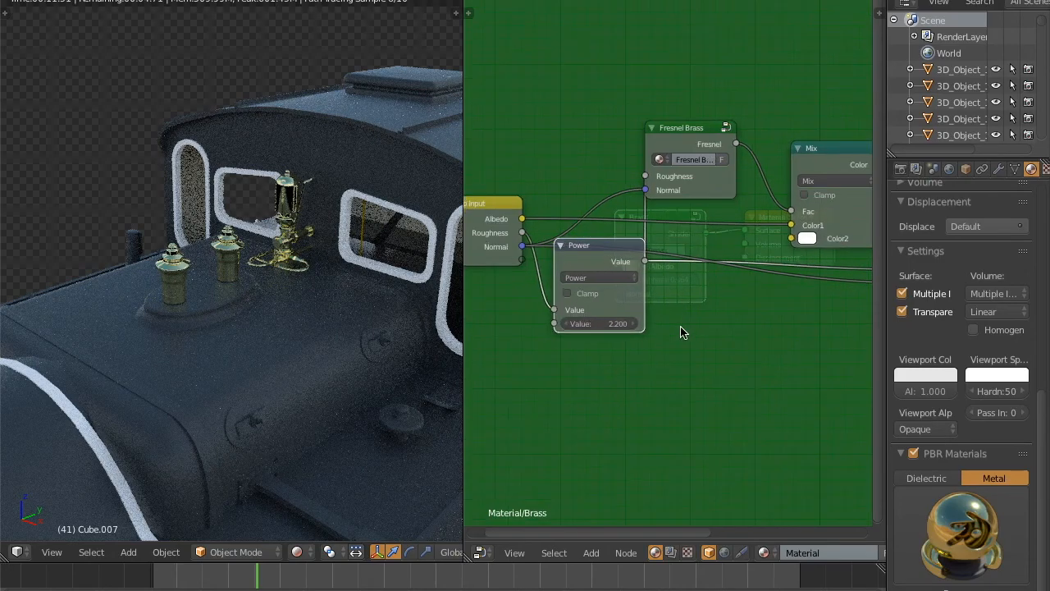
left_click(600, 324)
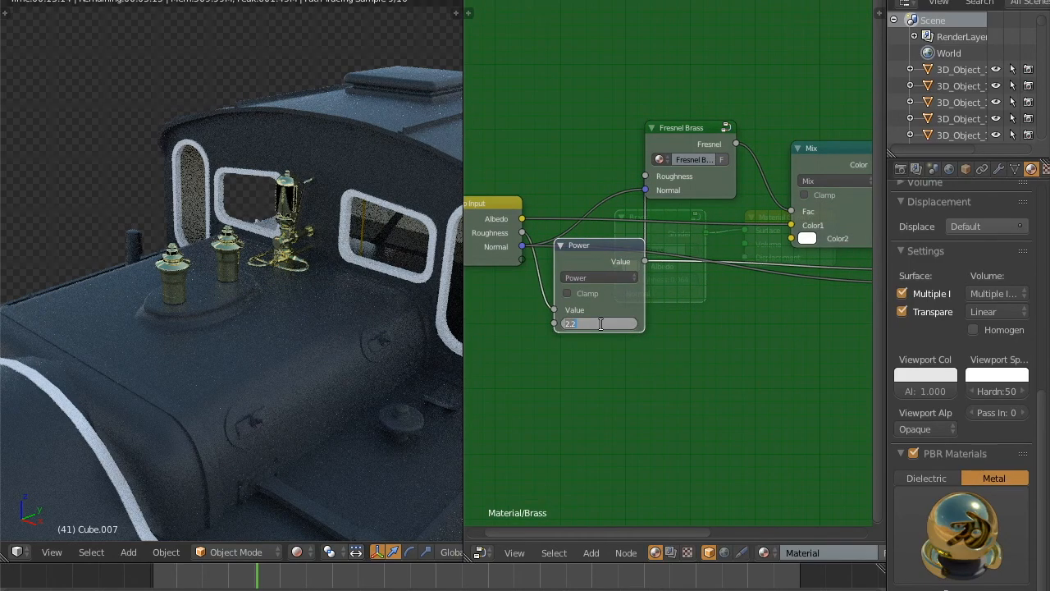
type("1")
key("Return")
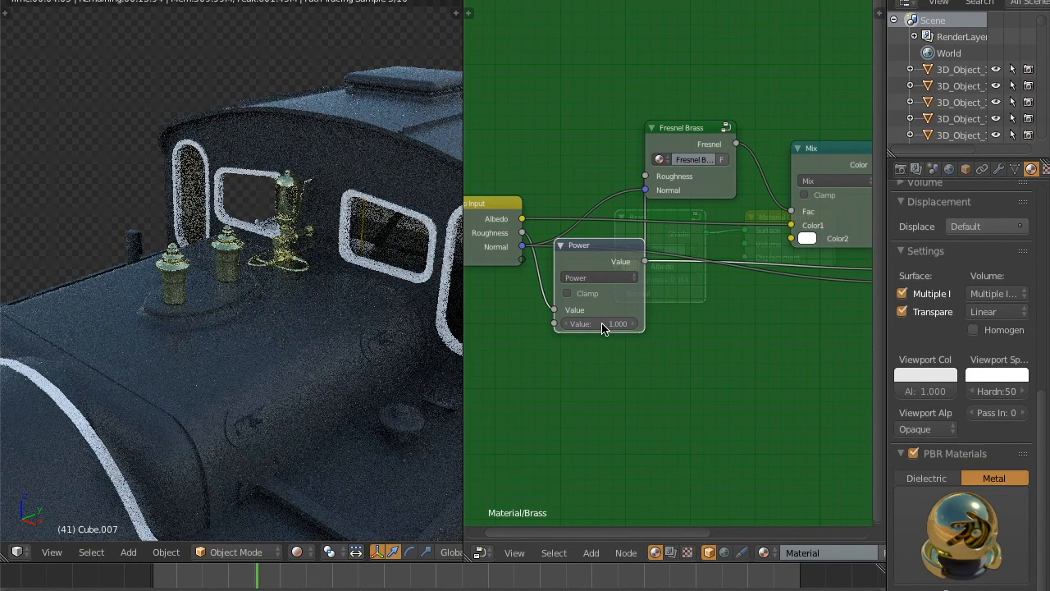
key("Tab")
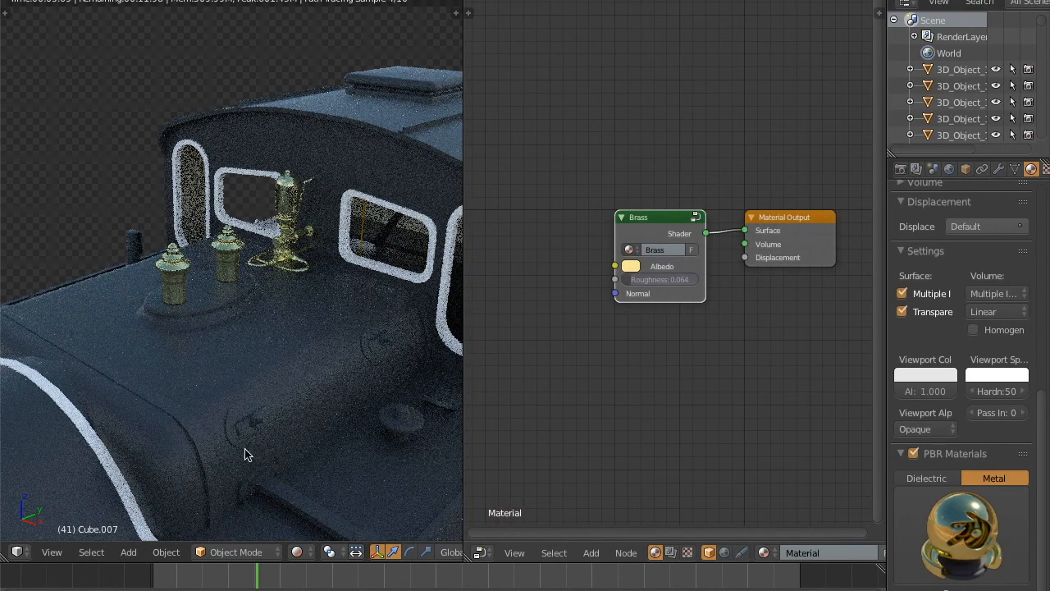
Step: Return the viewport to Solid shading and darken the Brass node's albedo to about R 0.788, G 0.563, B 0.198
left_click(296, 551)
left_click(336, 496)
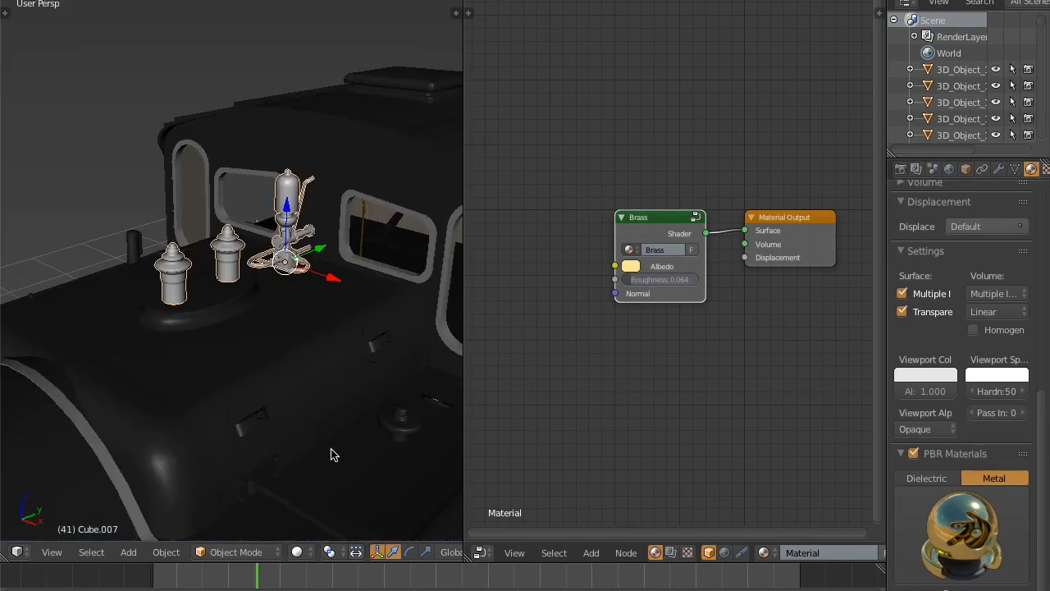
key("KP_3")
scroll(348, 314, "down", 2)
middle_click_drag(348, 314, 317, 314, "shift")
middle_click_drag(245, 293, 351, 308)
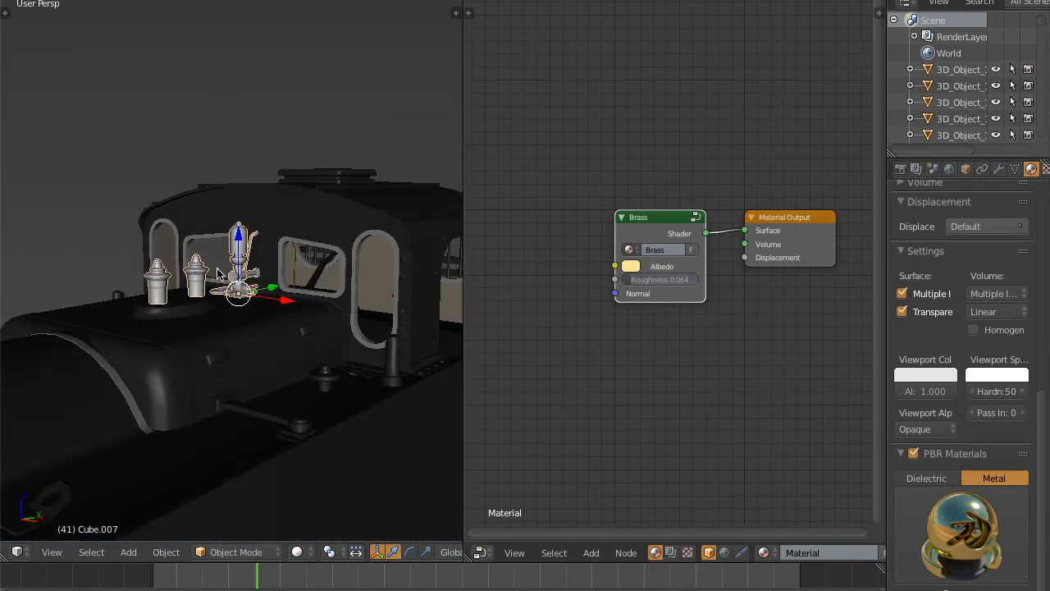
scroll(265, 255, "up", 4)
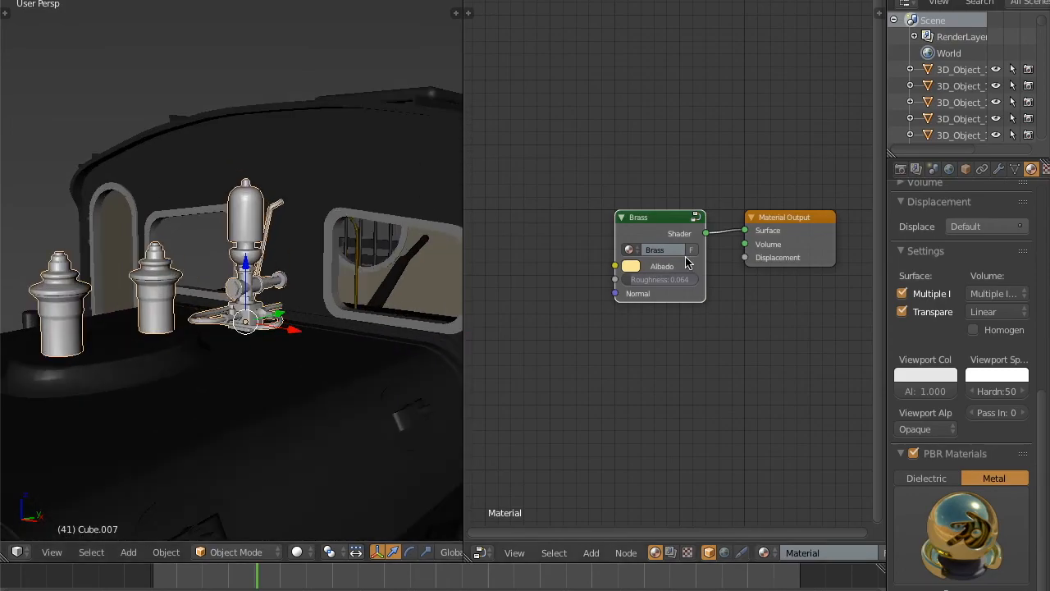
left_click(631, 266)
left_click_drag(663, 138, 663, 143)
left_click_drag(733, 80, 734, 84)
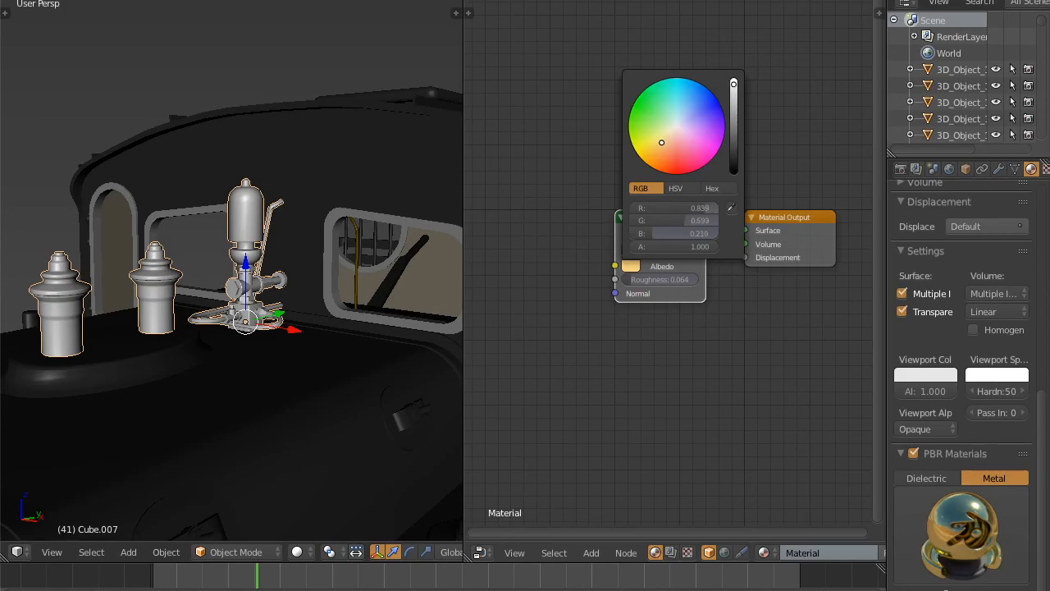
Step: Switch the viewport to Rendered shading and make the Brass node's albedo slightly more orange and darker
left_click(311, 552)
left_click(364, 445)
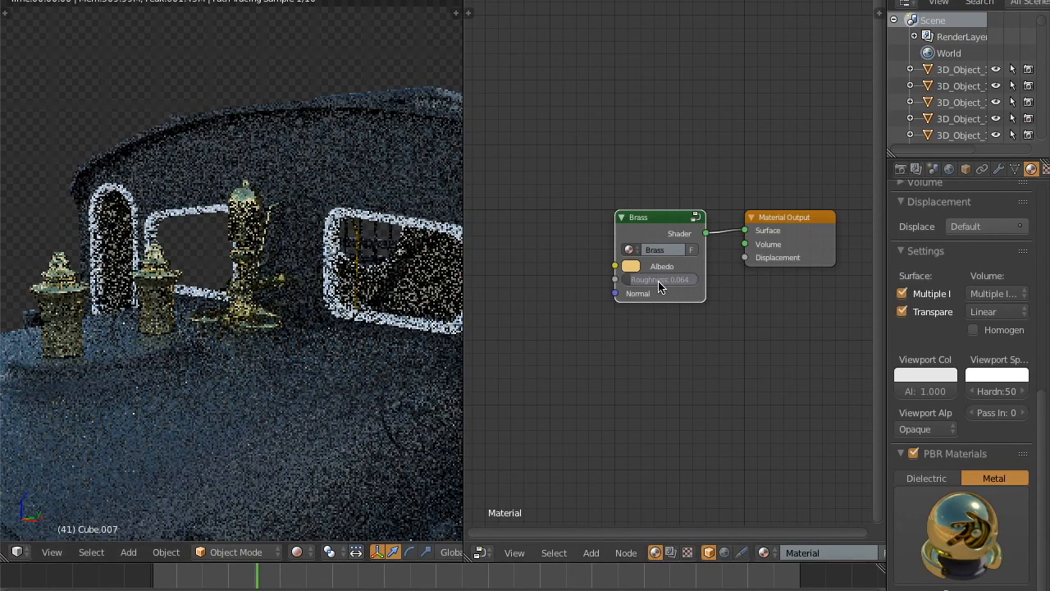
left_click(634, 267)
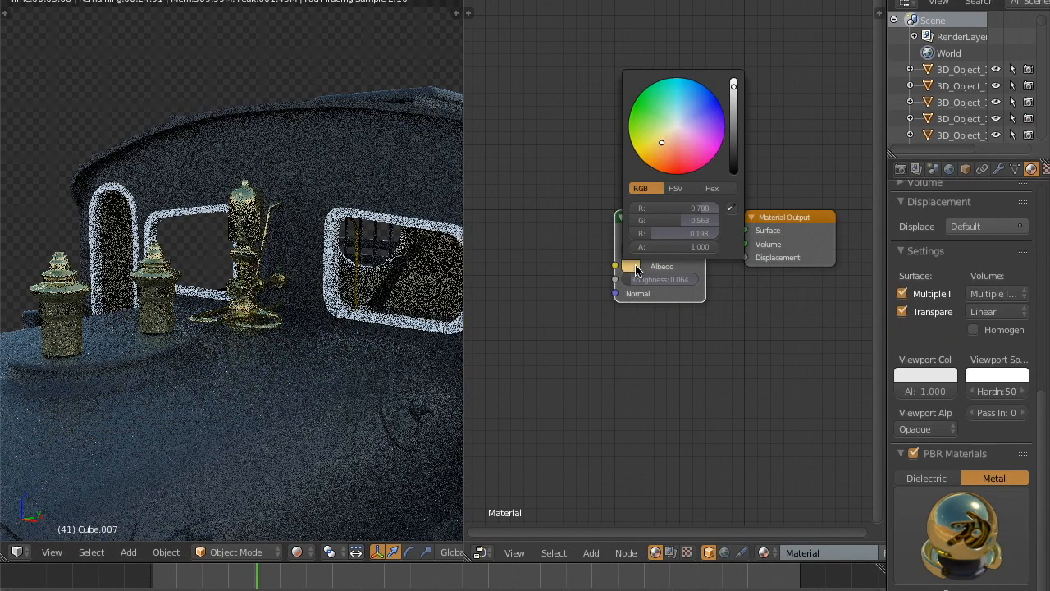
left_click(663, 145)
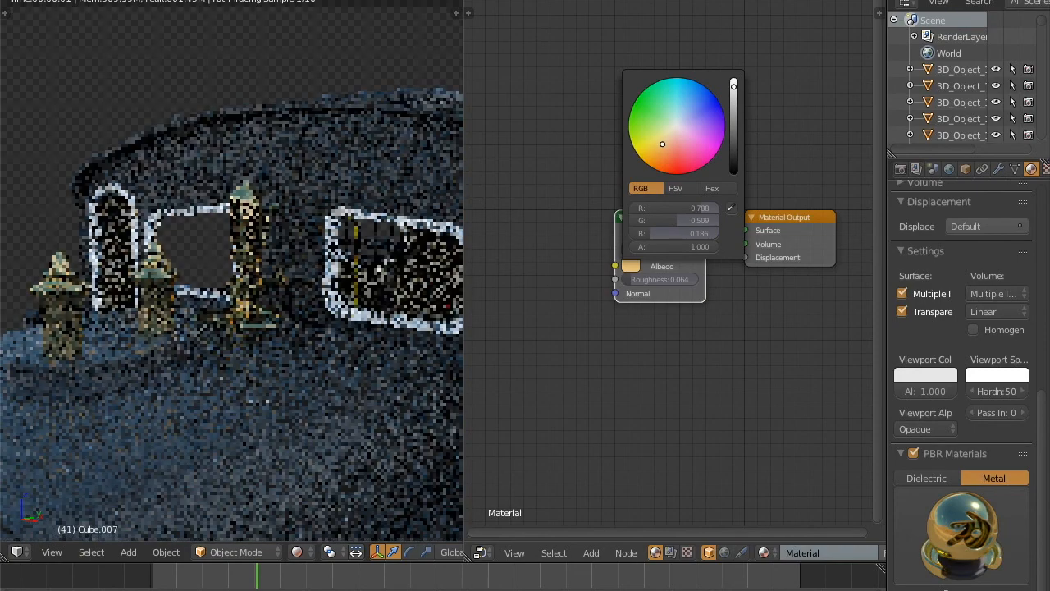
left_click(735, 94)
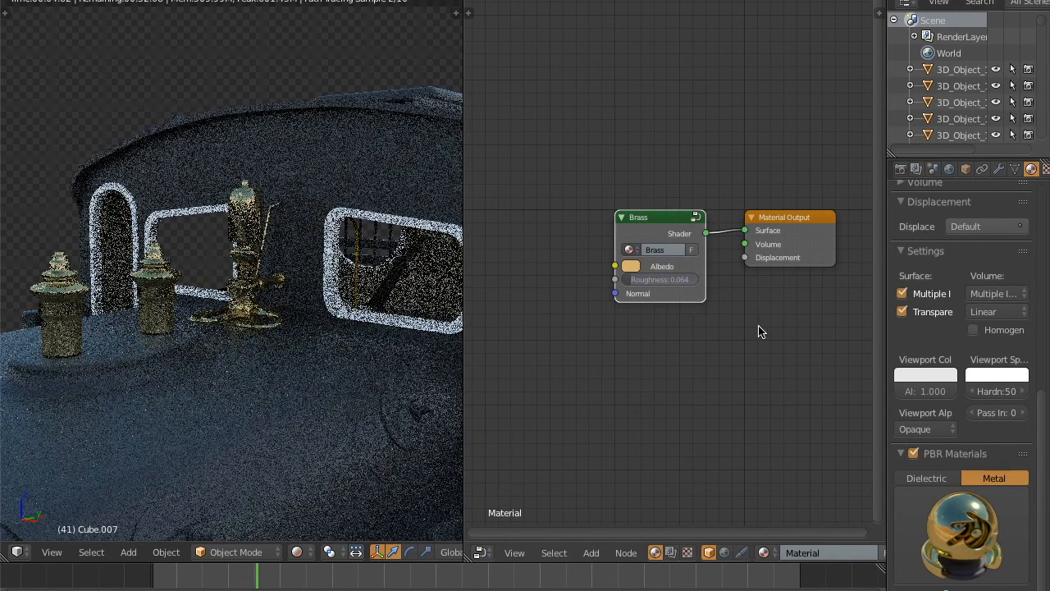
Step: Set the material's viewport colour by sampling the Brass node's albedo swatch with the eyedropper
left_click(931, 380)
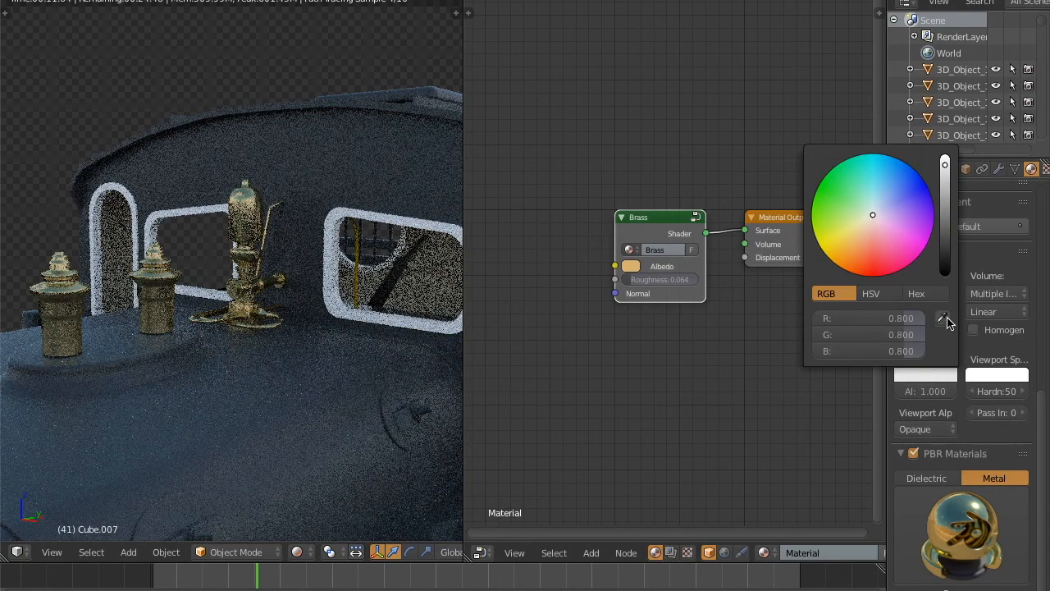
left_click(943, 319)
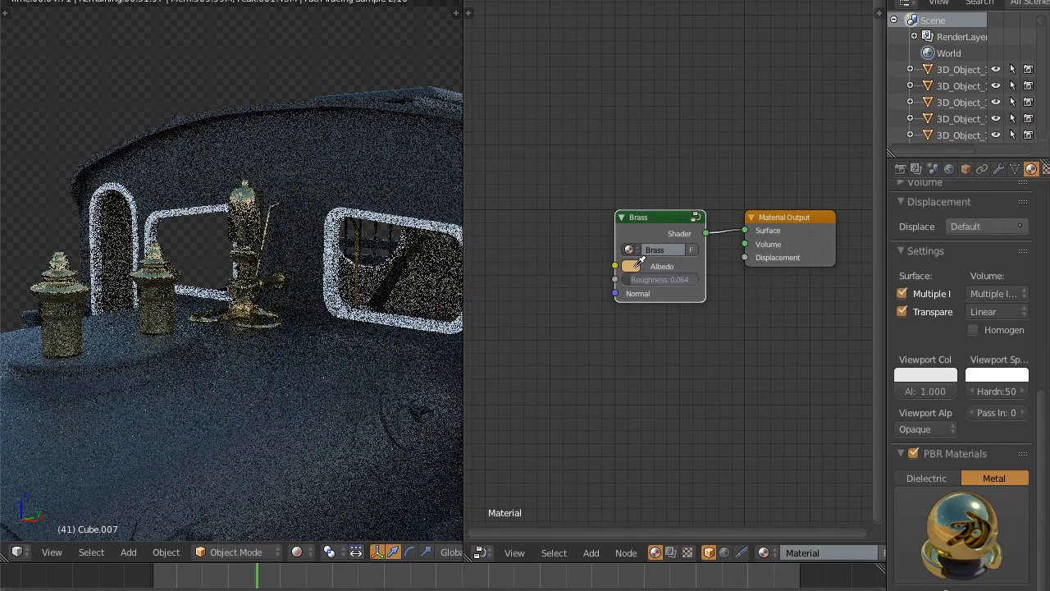
left_click(637, 264)
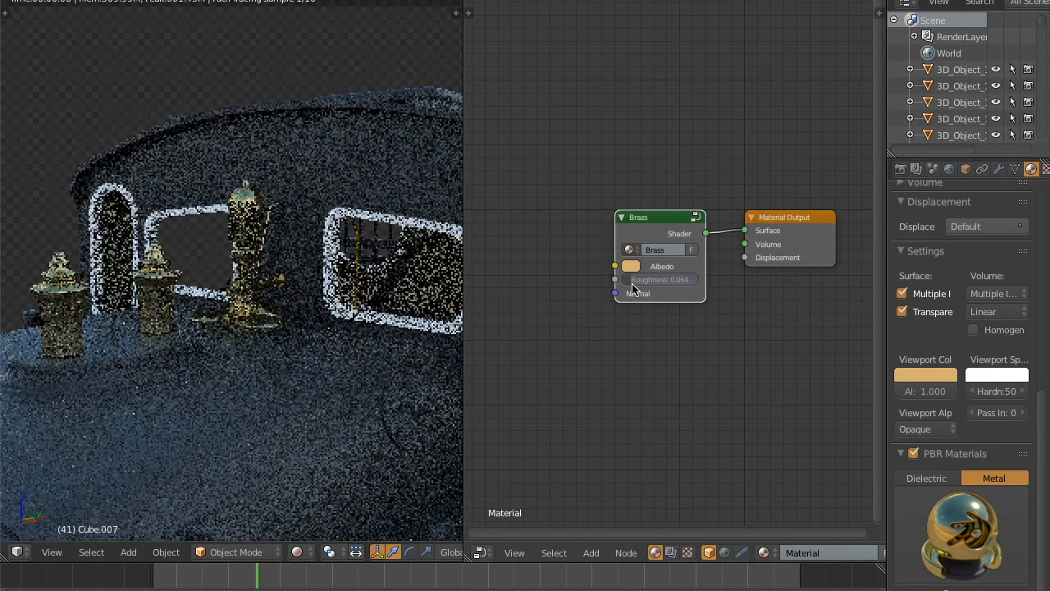
Step: Open the choice of viewport shading modes
left_click(298, 552)
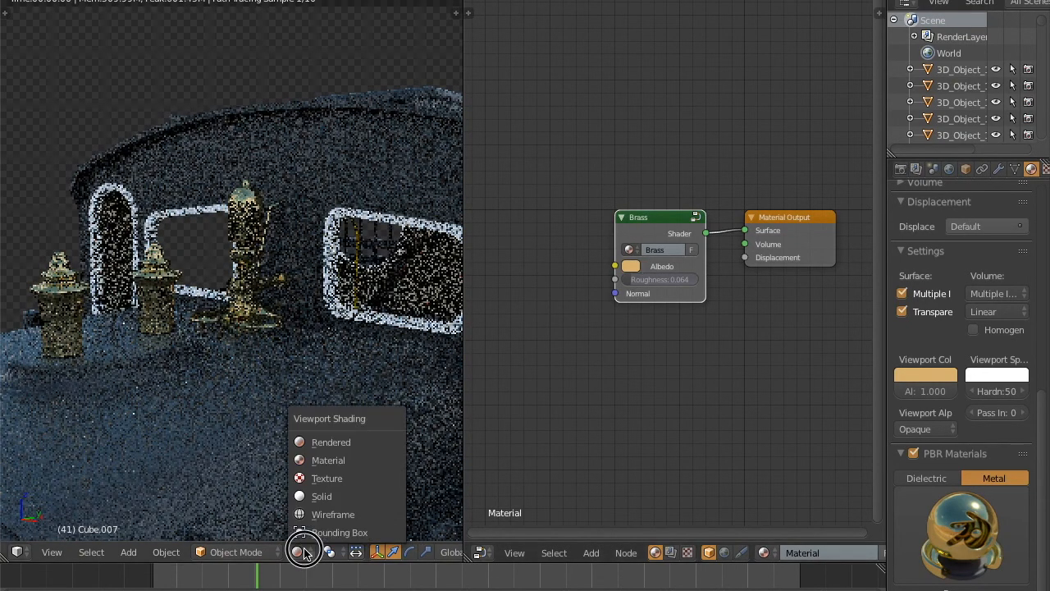
Step: Switch the viewport to solid shading
left_click(343, 498)
middle_click_drag(340, 354, 382, 324)
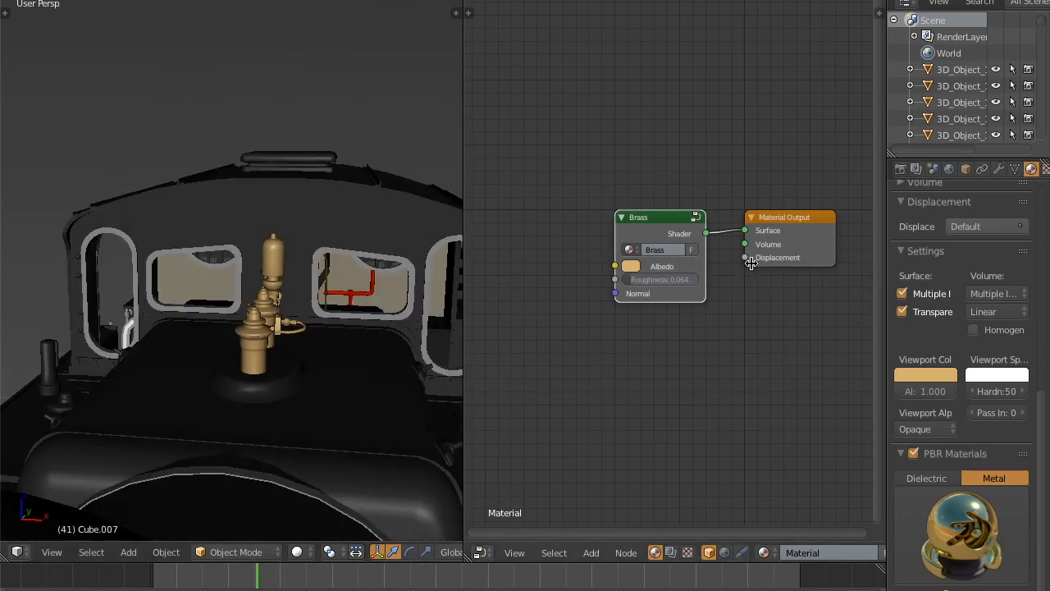
scroll(258, 272, "down", 3)
key("KP_3")
scroll(337, 284, "down", 2)
middle_click_drag(305, 283, 284, 202, "shift")
scroll(324, 342, "up", 4)
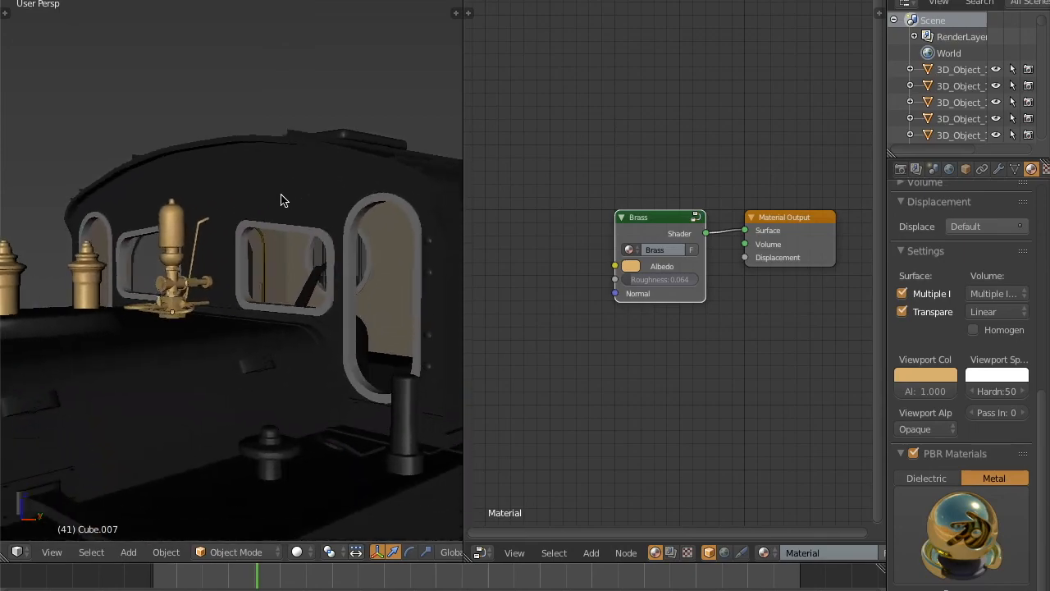
scroll(244, 258, "up", 4)
right_click(243, 258)
scroll(960, 271, "up", 2)
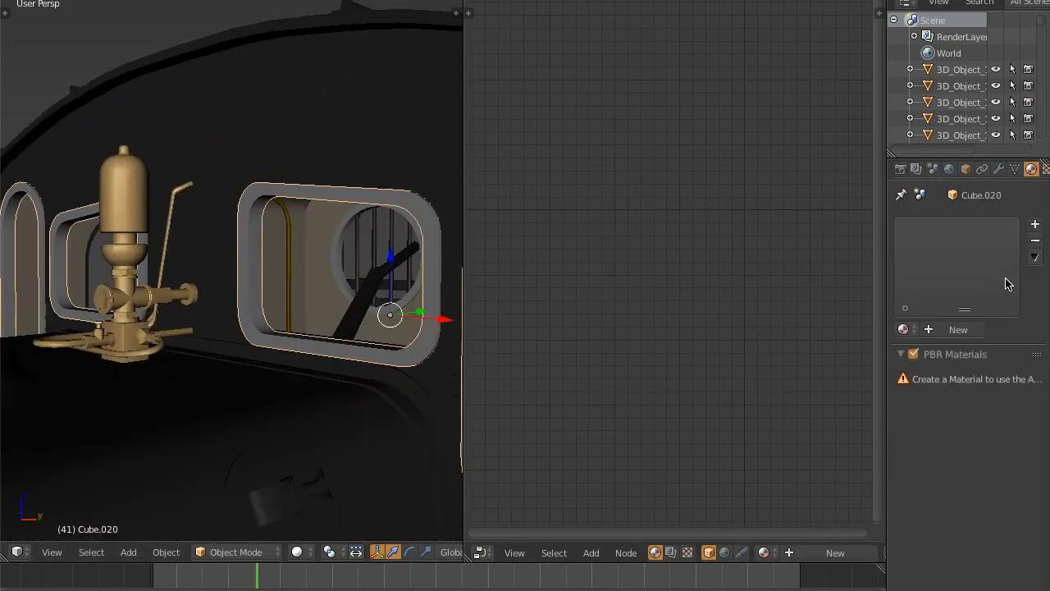
left_click(916, 330)
type("bras")
Step: Select the whistle and safety valve fittings in front of the cab and rename their material to Brass
right_click(122, 211)
key("KP_Decimal")
left_click(963, 226)
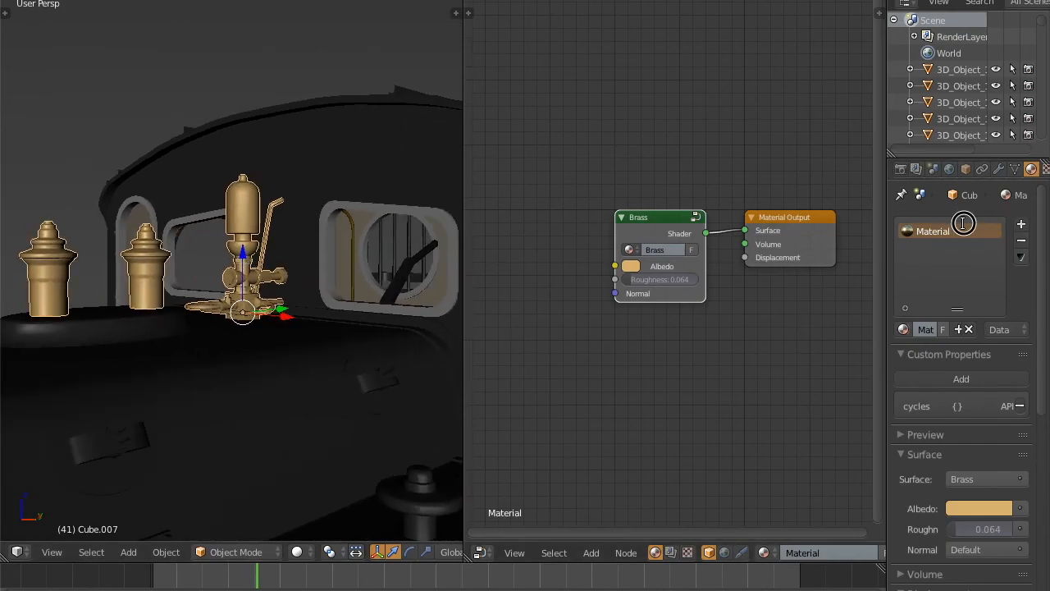
type("b")
key("Return")
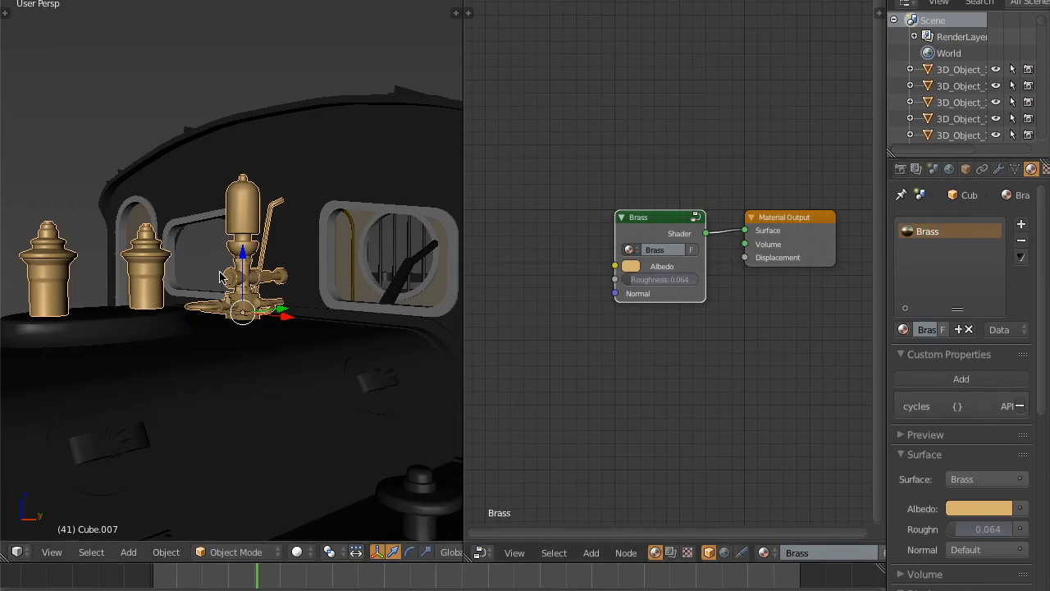
Step: Assign the existing Brass material to the window frames on the front of the cab
key("a")
scroll(352, 244, "up", 4)
middle_click_drag(352, 243, 314, 216, "shift")
scroll(223, 246, "down", 4)
right_click(313, 216)
left_click(763, 553)
left_click(750, 369)
Step: Assign the existing Brass material to another fitting on the cab
key("KP_3")
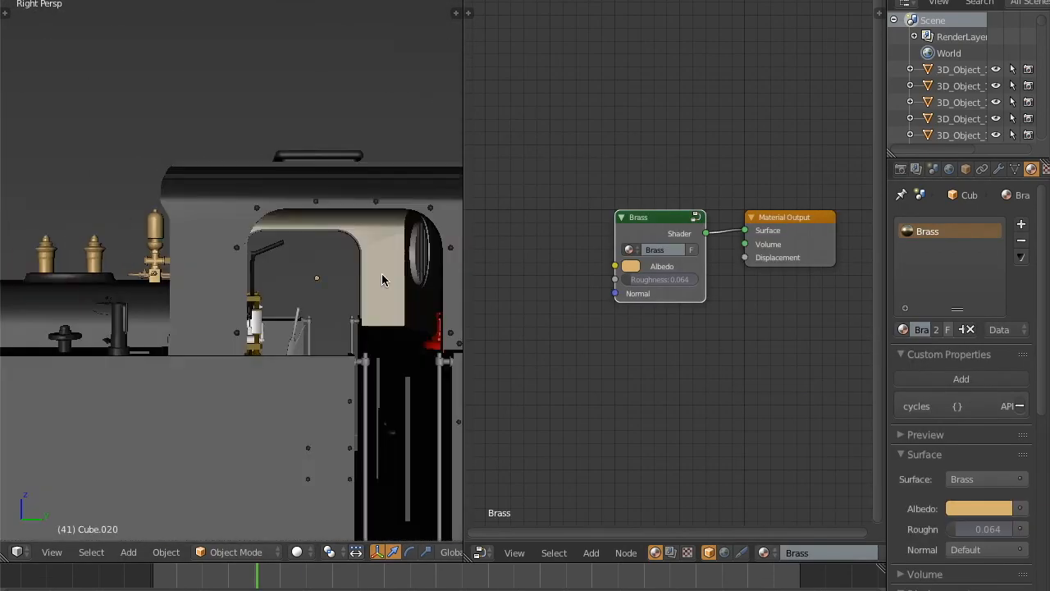
middle_click_drag(382, 274, 246, 197)
right_click(244, 192)
right_click(250, 205)
left_click(764, 553)
left_click(750, 386)
Step: Select the three pipes and their connectors below the oil box in the Oilbox mesh
scroll(230, 335, "down", 4)
key("KP_3")
middle_click_drag(82, 304, 229, 279, "shift")
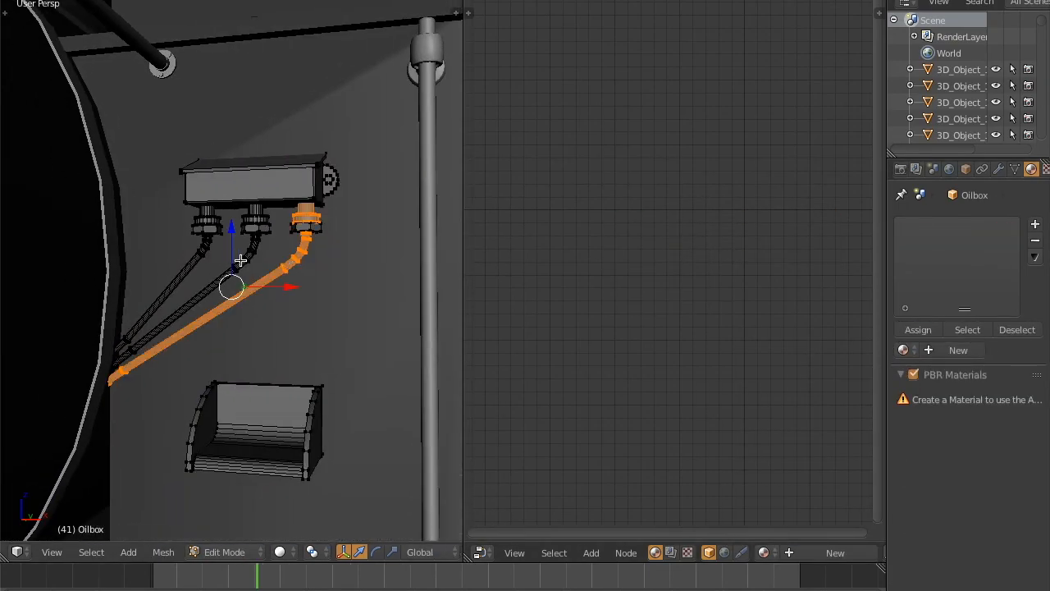
key("l")
key("l")
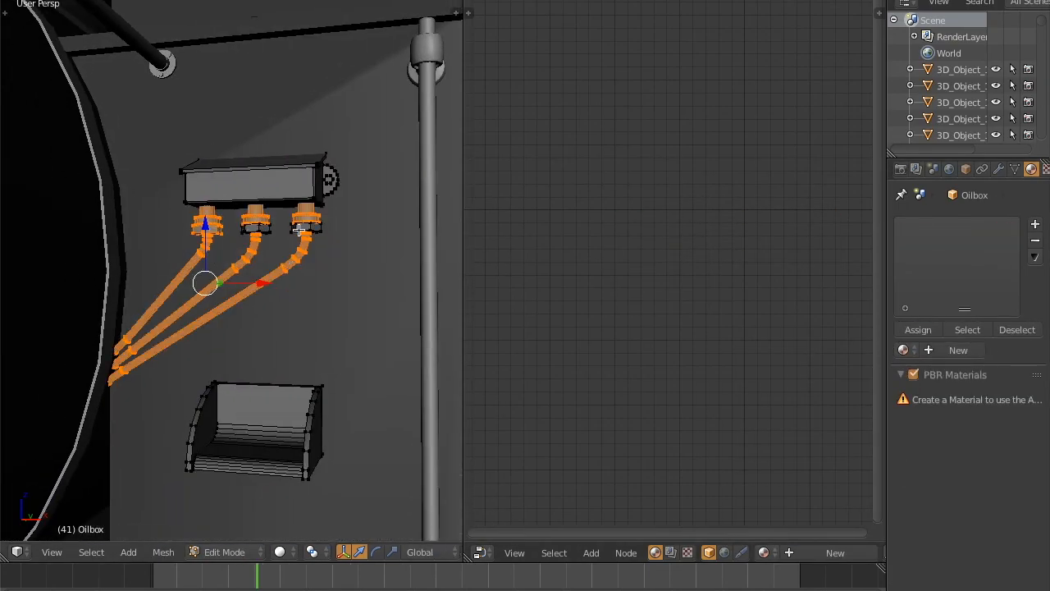
Step: Assign the existing Boiler material to the Oilbox object
key("Tab")
left_click(763, 552)
left_click(755, 352)
left_click(764, 552)
left_click(752, 355)
Step: Add a second material slot with the Brass material to the Oilbox and reopen its mesh for editing
left_click(1022, 224)
left_click(904, 329)
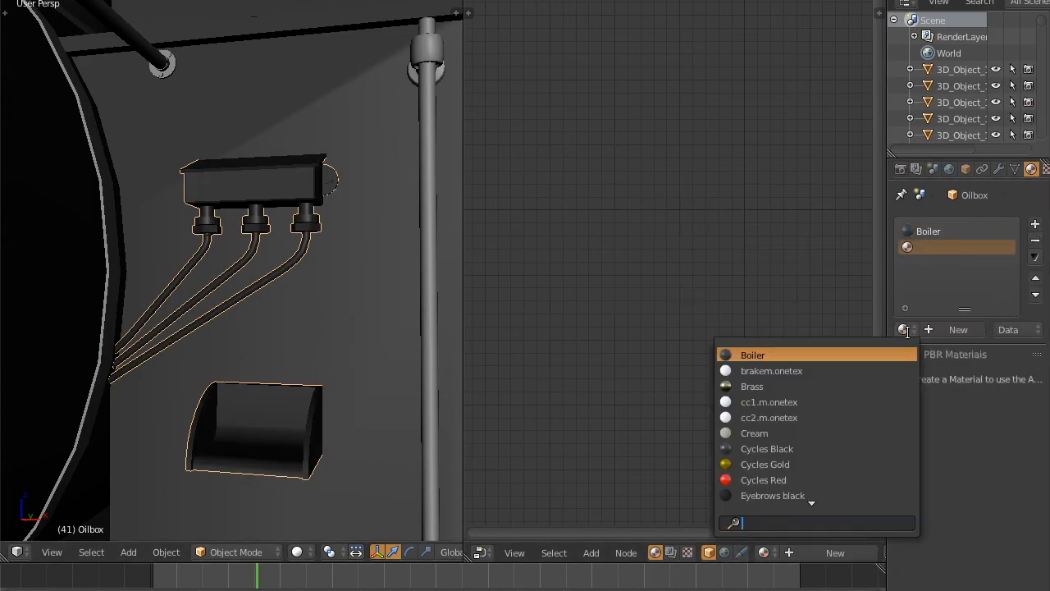
left_click(752, 386)
key("Tab")
key("a")
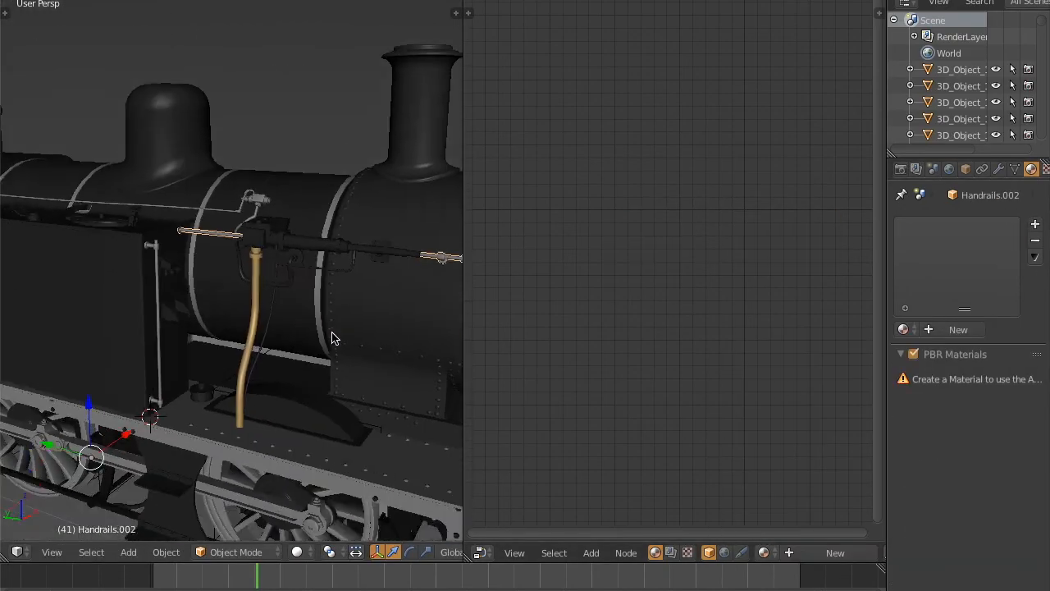
Step: Give the curved pipe and nut below the small valve on the boiler side the Brass material in a new slot
middle_click_drag(336, 336, 242, 340)
scroll(205, 276, "up", 10)
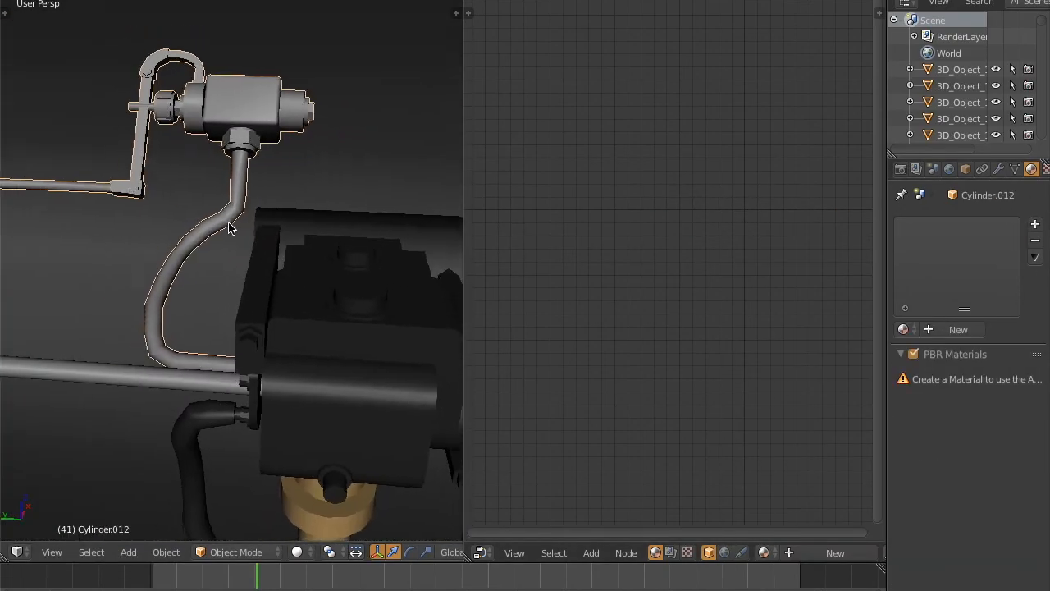
key("Tab")
scroll(291, 191, "up", 5)
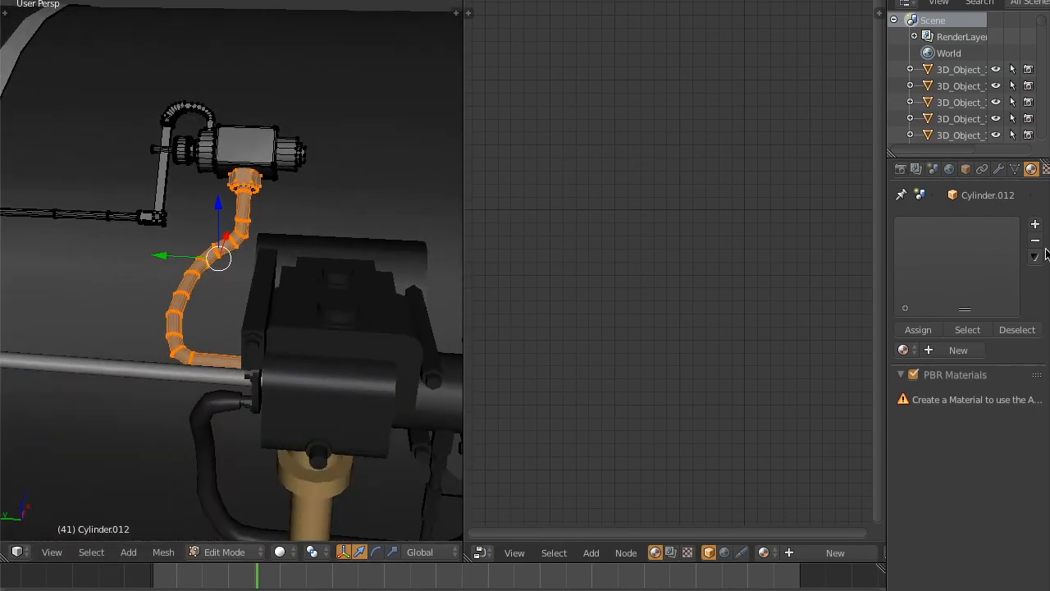
left_click(1035, 223)
left_click(763, 552)
left_click(763, 403)
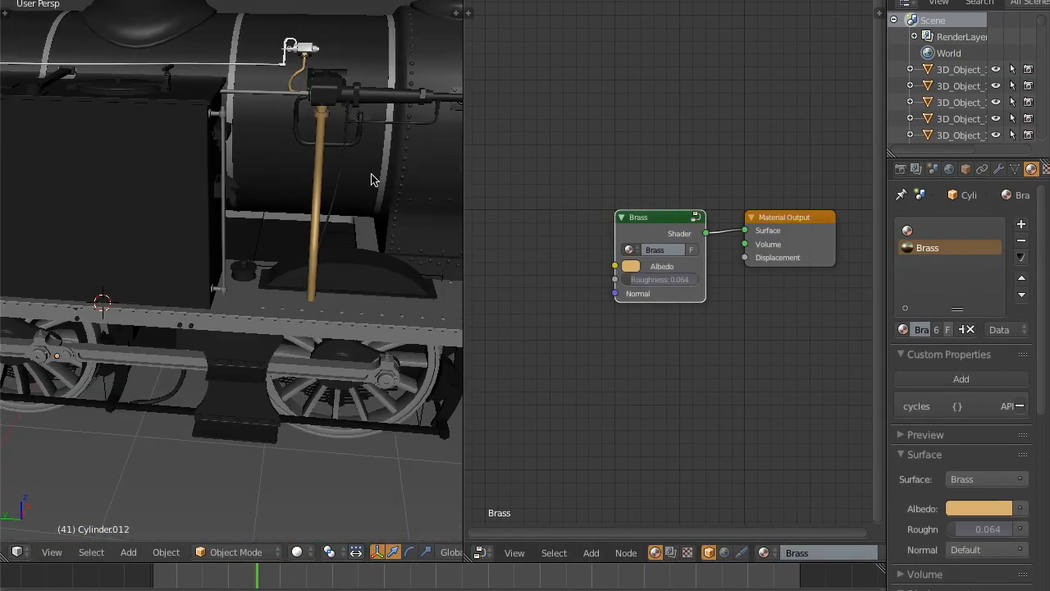
Step: Examine the locomotive's boiler, handrail and side fittings from both sides of the engine
scroll(365, 247, "up", 6)
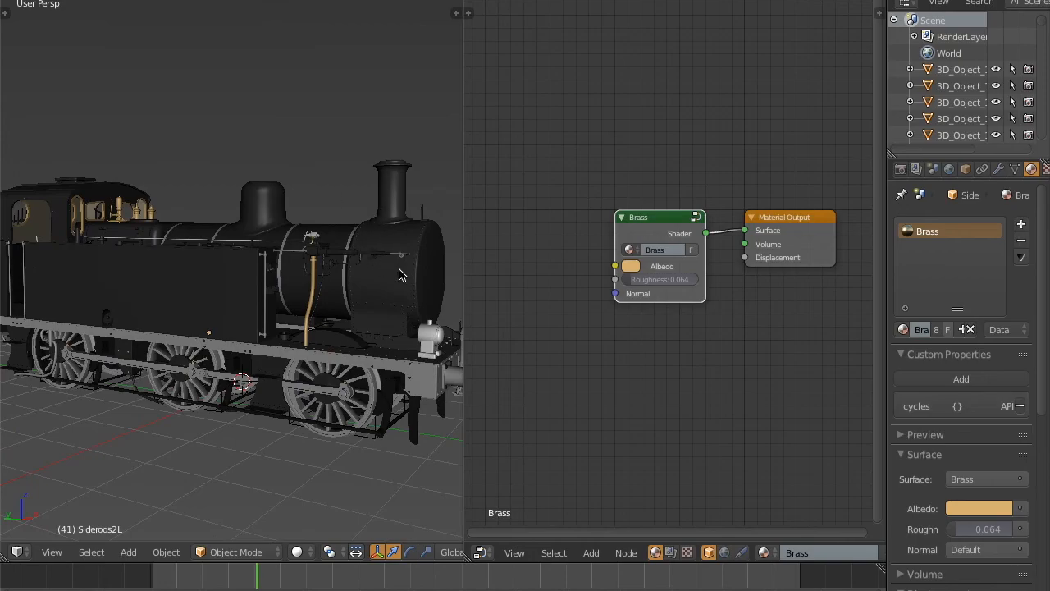
middle_click_drag(400, 275, 208, 275)
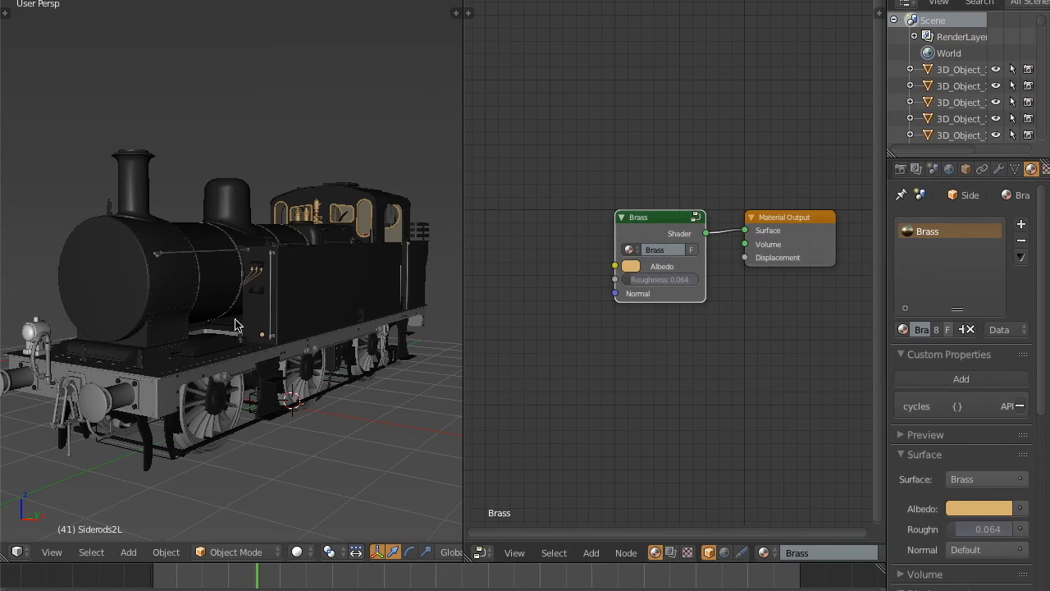
scroll(239, 353, "up", 3)
middle_click_drag(251, 343, 289, 348)
scroll(289, 348, "up", 6)
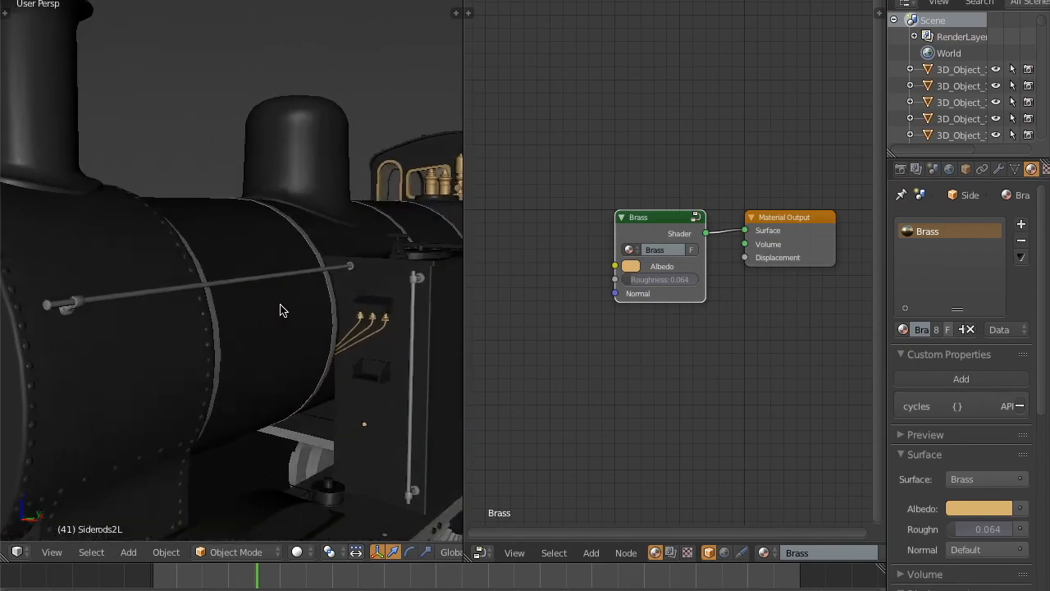
left_click(195, 329)
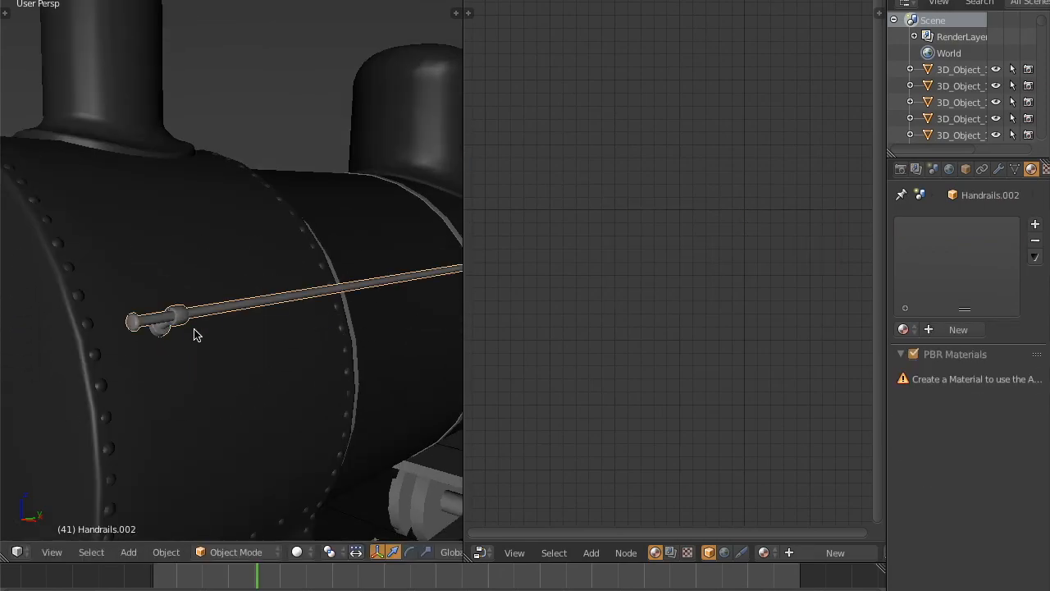
scroll(316, 333, "down", 2)
middle_click_drag(321, 332, 270, 332, "shift")
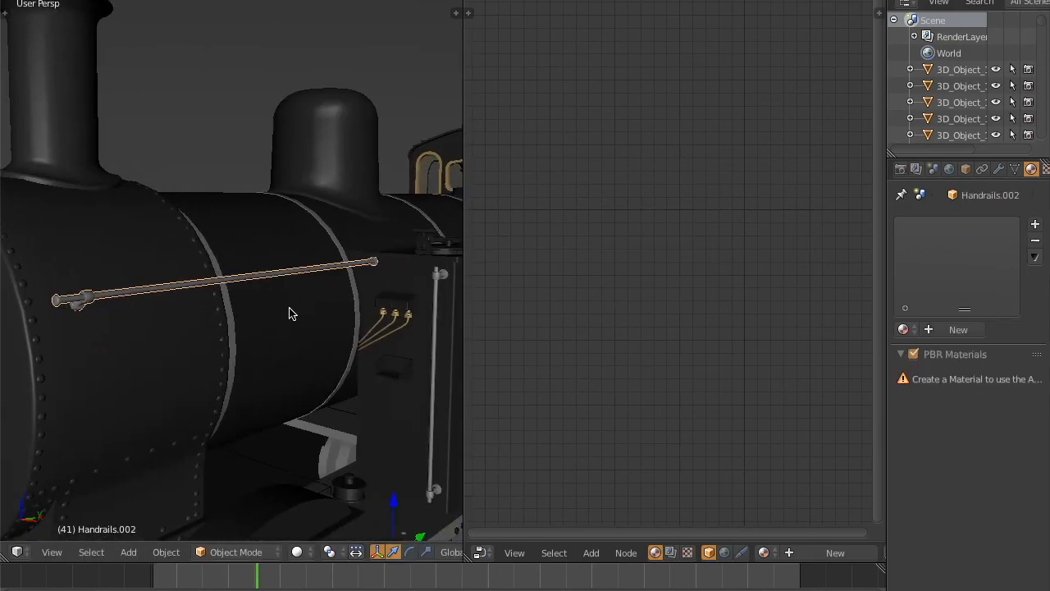
key("g")
right_click(216, 335)
key("a")
key("KP_1")
middle_click_drag(339, 314, 306, 298, "shift")
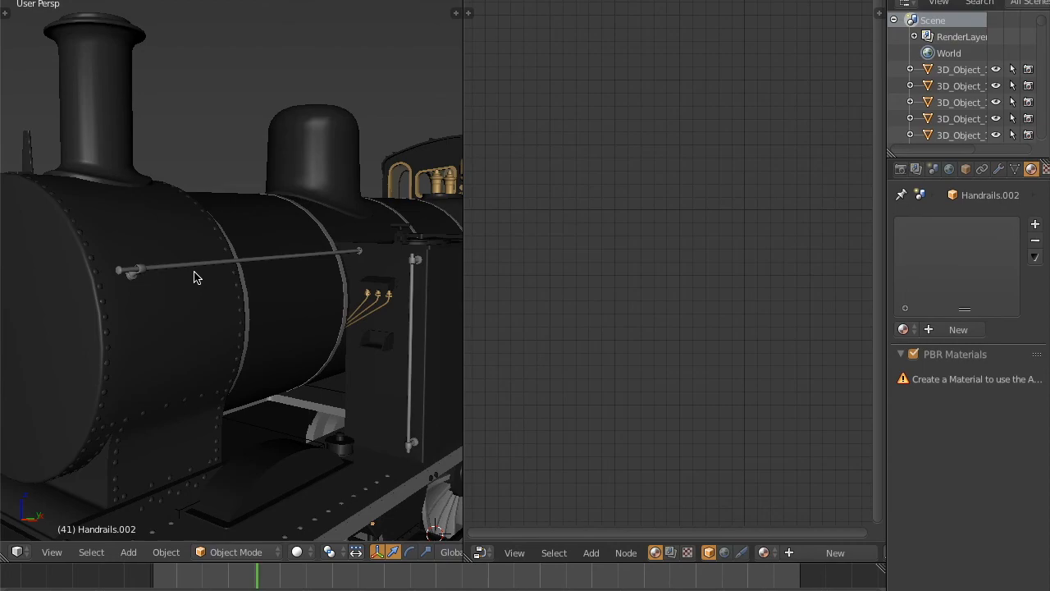
Step: Select the long handrail along the boiler and create a new material for it
scroll(182, 304, "up", 4)
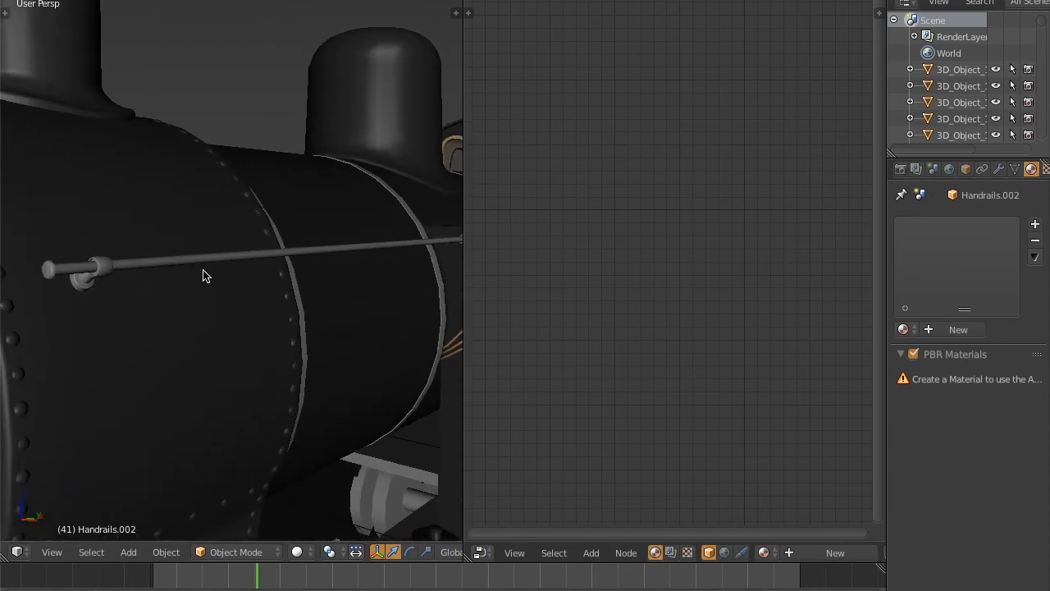
right_click(195, 268)
scroll(328, 304, "down", 3)
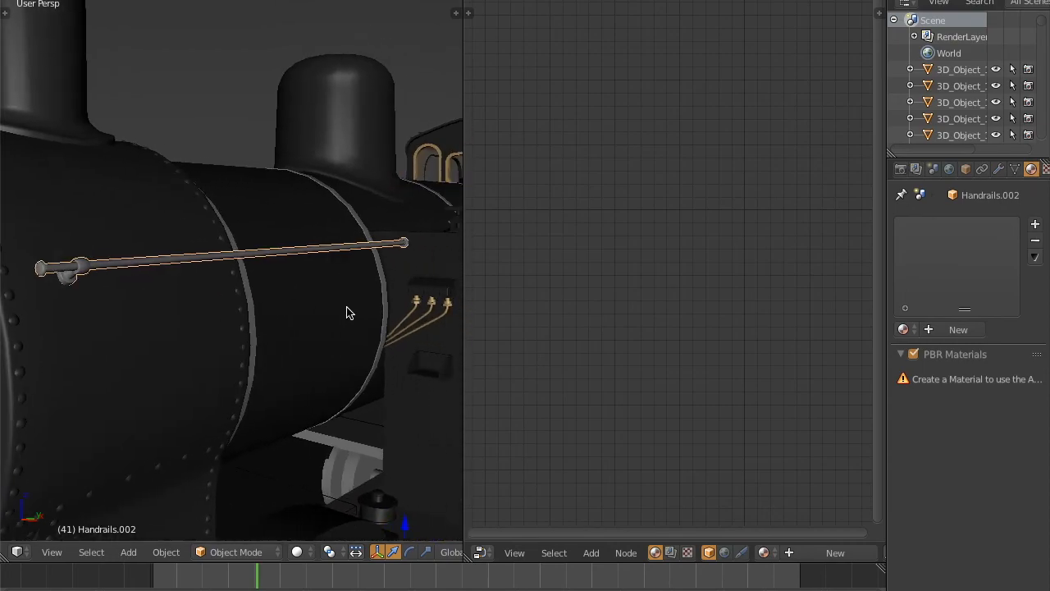
left_click(903, 355)
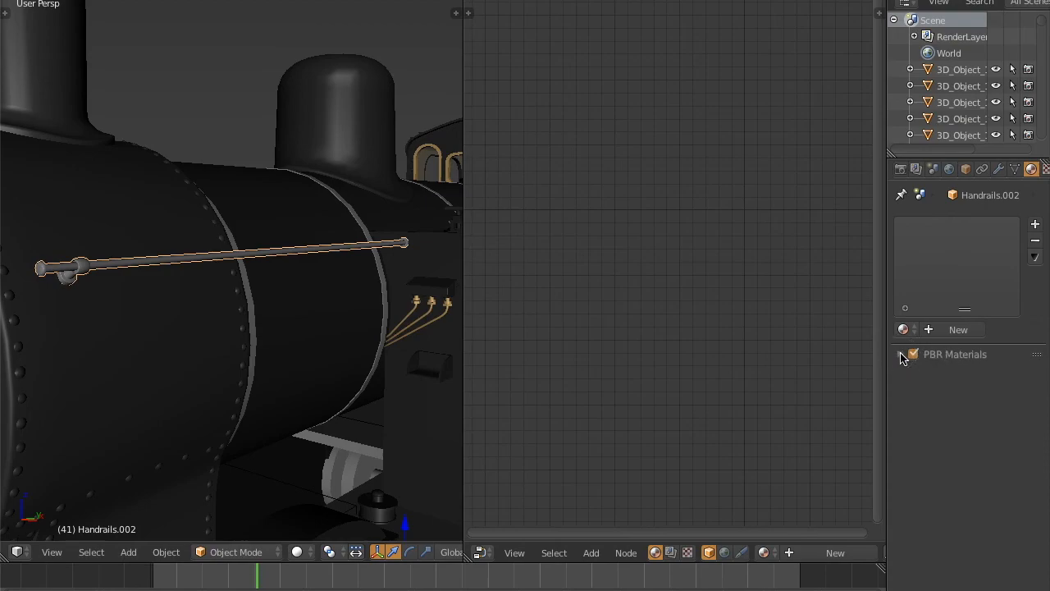
left_click(957, 330)
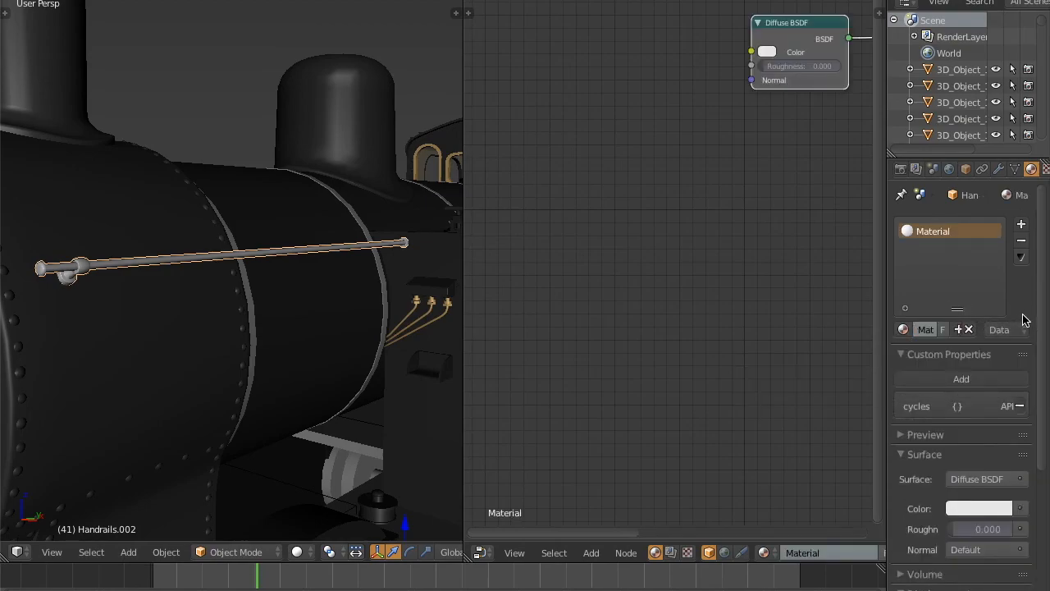
Step: Apply the Aluminium metal preset from the PBR materials to the handrail's material
scroll(1036, 324, "down", 6)
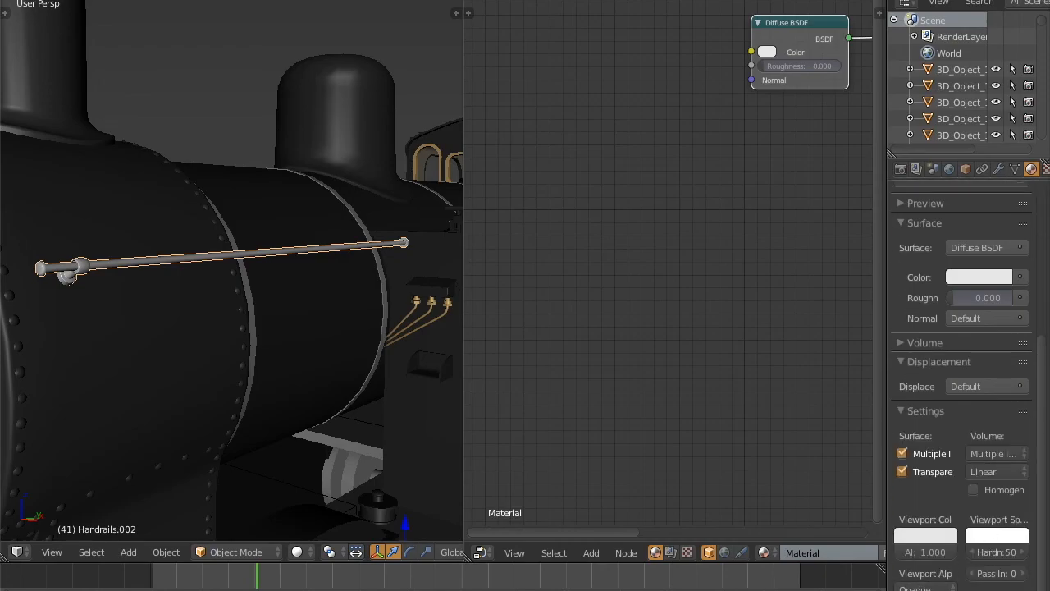
scroll(962, 572, "down", 5)
left_click(966, 513)
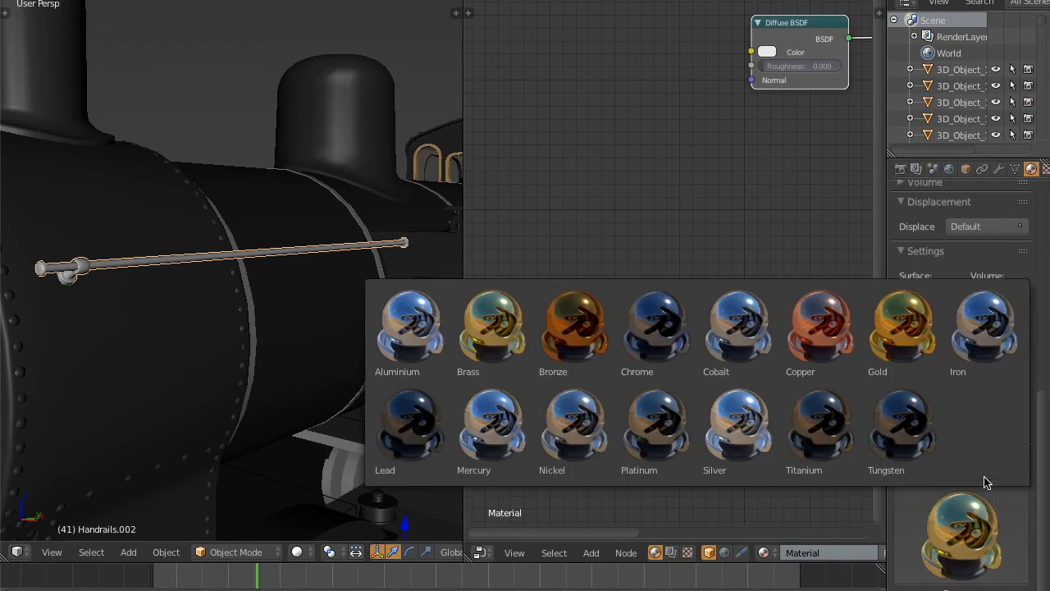
left_click(421, 333)
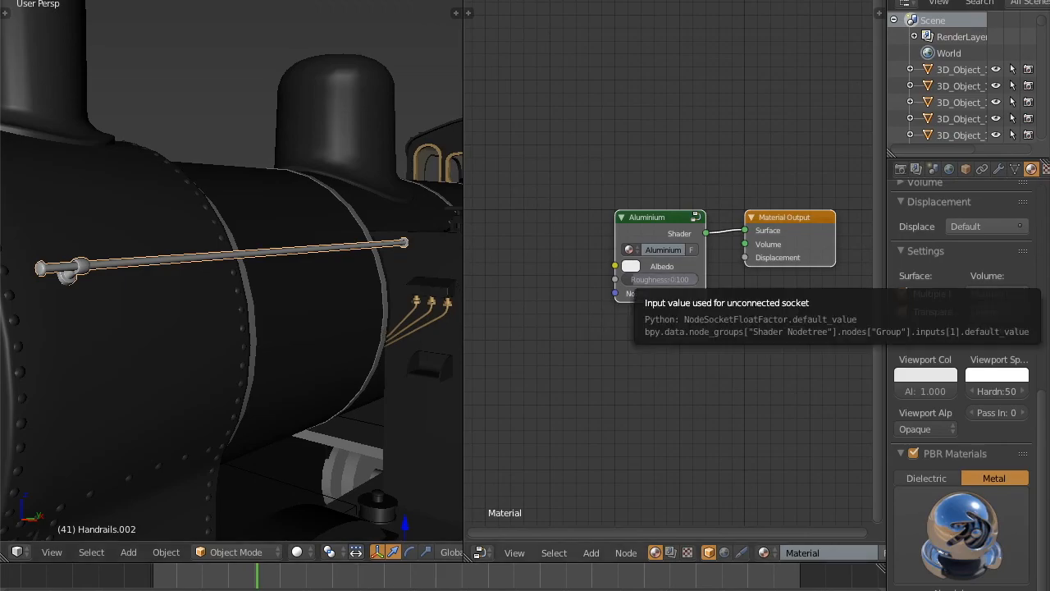
left_click(669, 279)
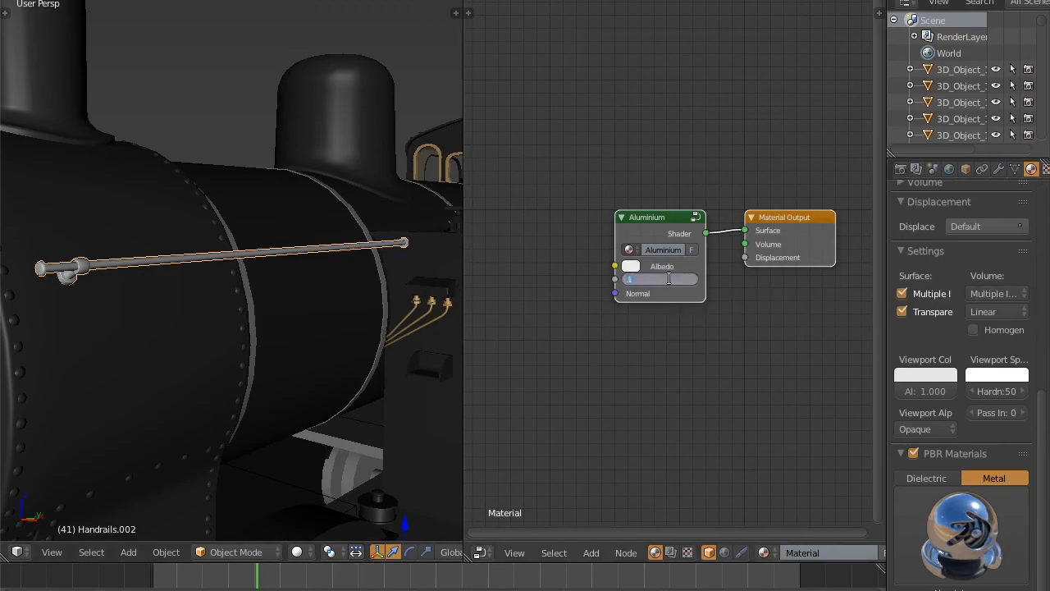
key("Return")
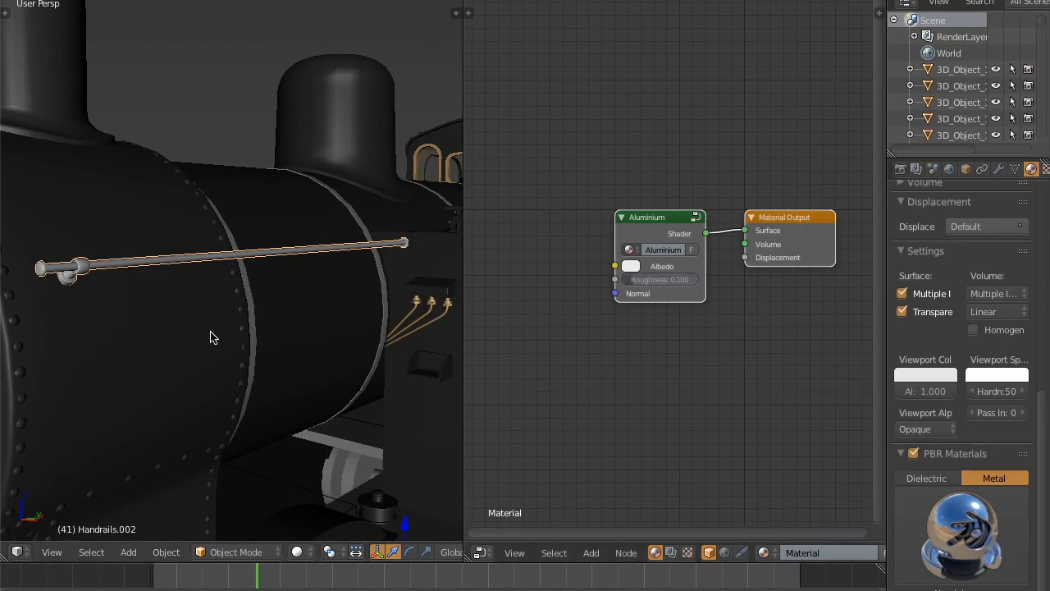
Step: Preview the viewport in Rendered shading and darken the Aluminium node's albedo to grey
key("a")
left_click(297, 551)
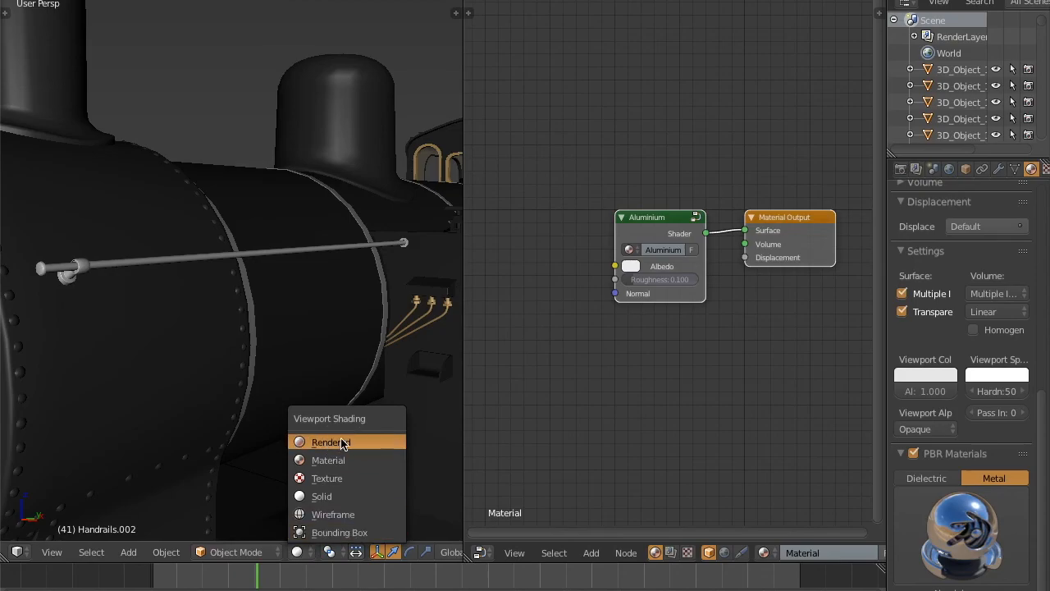
left_click(344, 438)
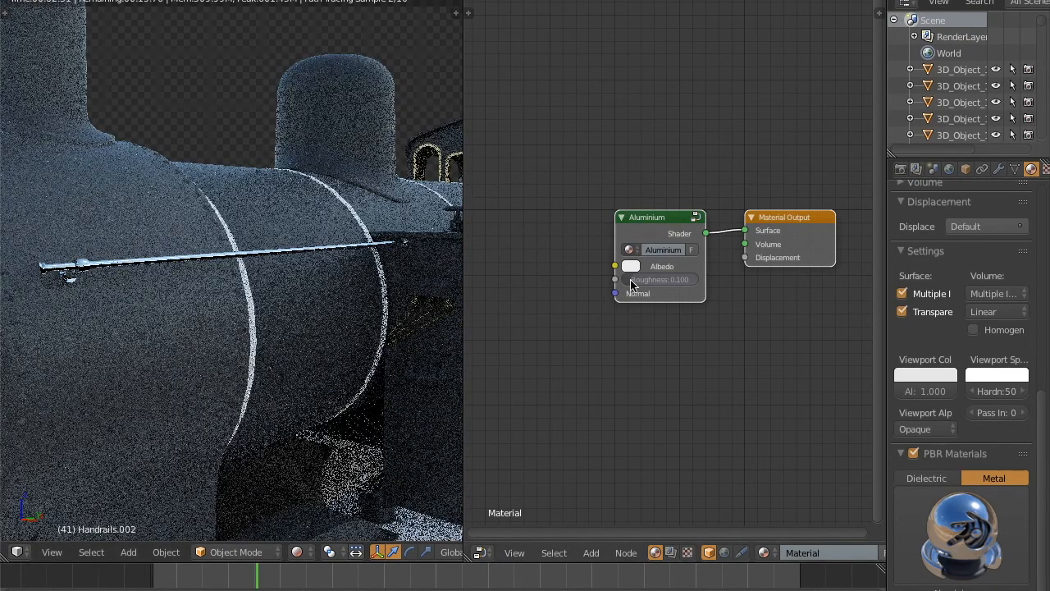
left_click(630, 265)
left_click_drag(733, 105, 734, 120)
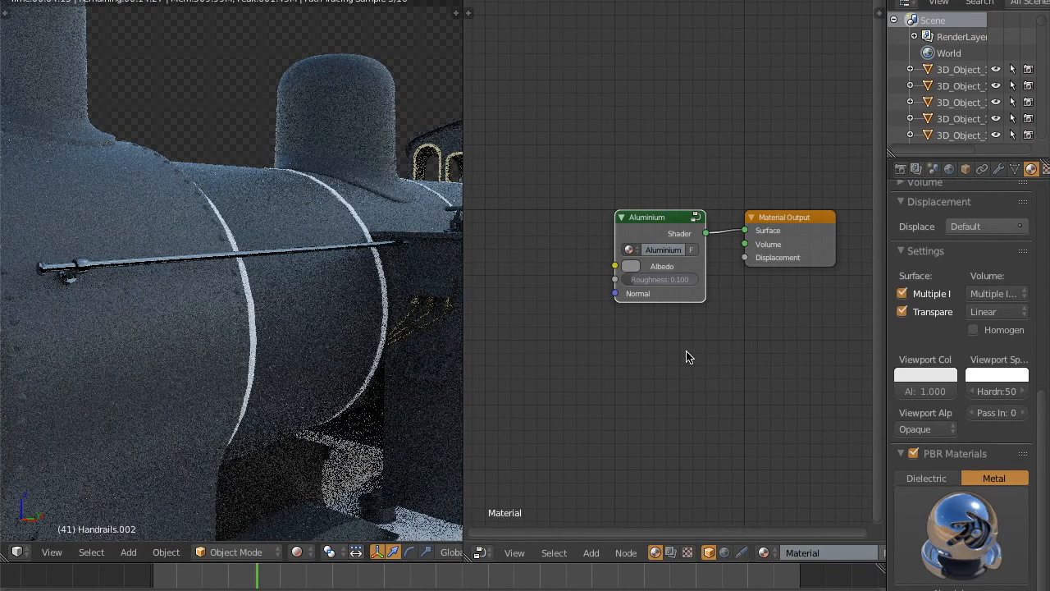
Step: Open the Aluminium node group, expand its Power node and set the node's exponent value to 1.9
key("Tab")
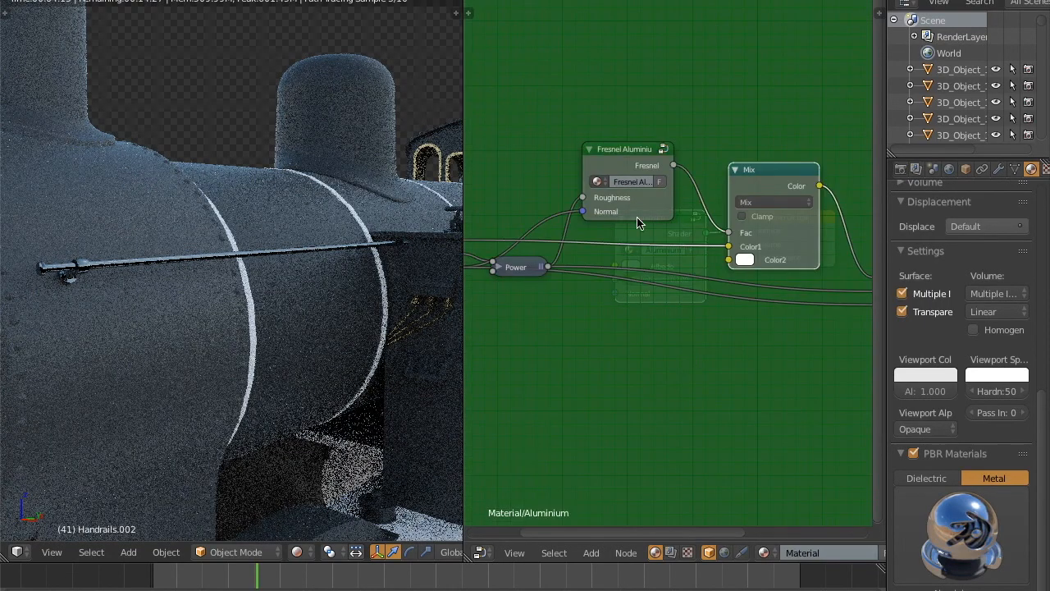
left_click(497, 268)
left_click(504, 346)
left_click(504, 346)
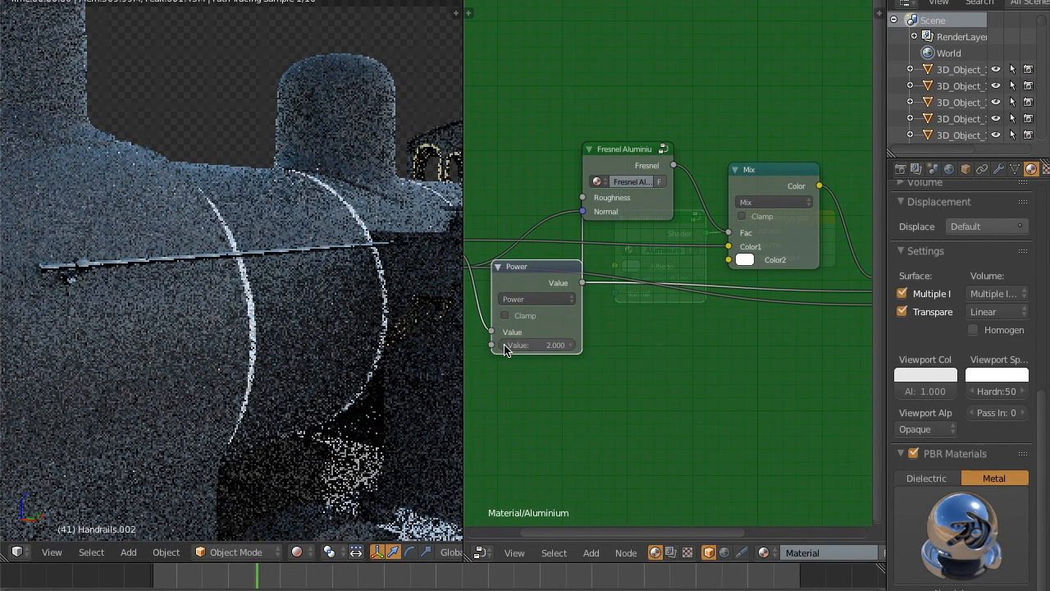
left_click(504, 344)
middle_click_drag(585, 318, 670, 303)
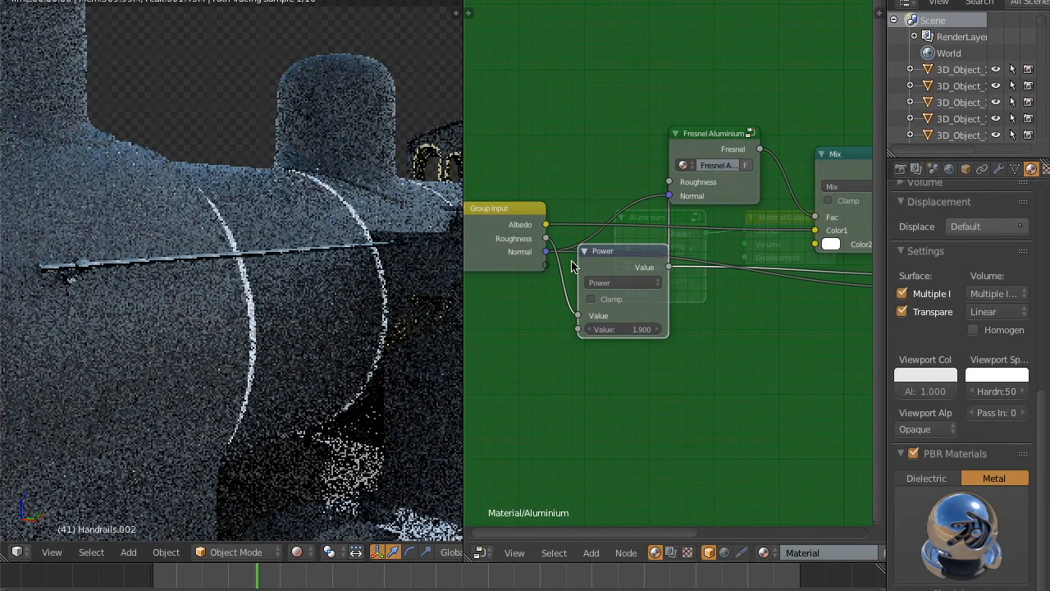
left_click_drag(547, 252, 579, 316)
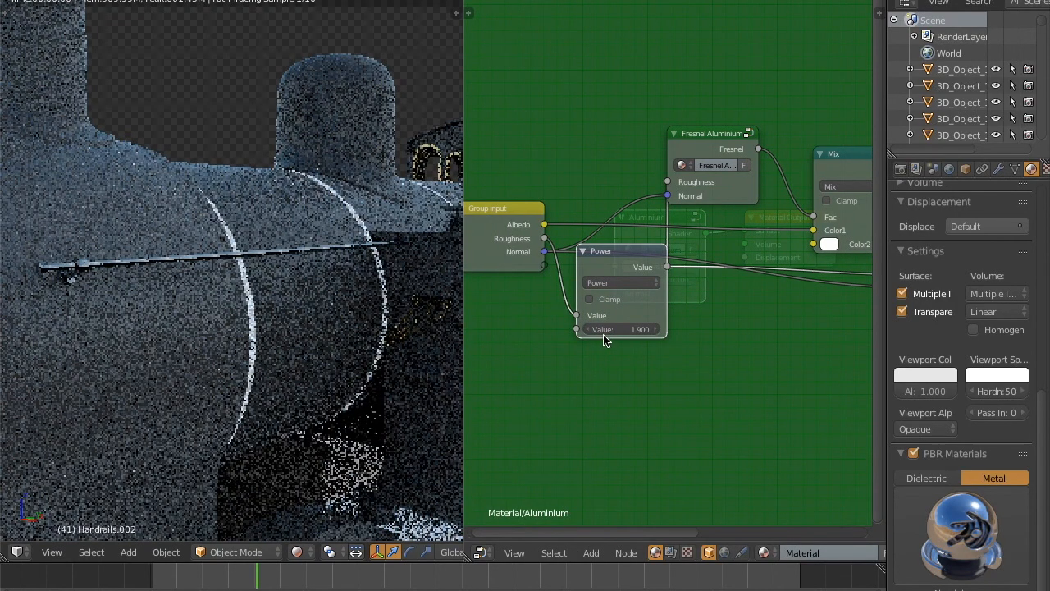
Step: Lower the Power node's exponent to 1.6, leave the Aluminium node group and return the viewport to a non-rendered shading mode
left_click(589, 330)
left_click(589, 330)
left_click(589, 330)
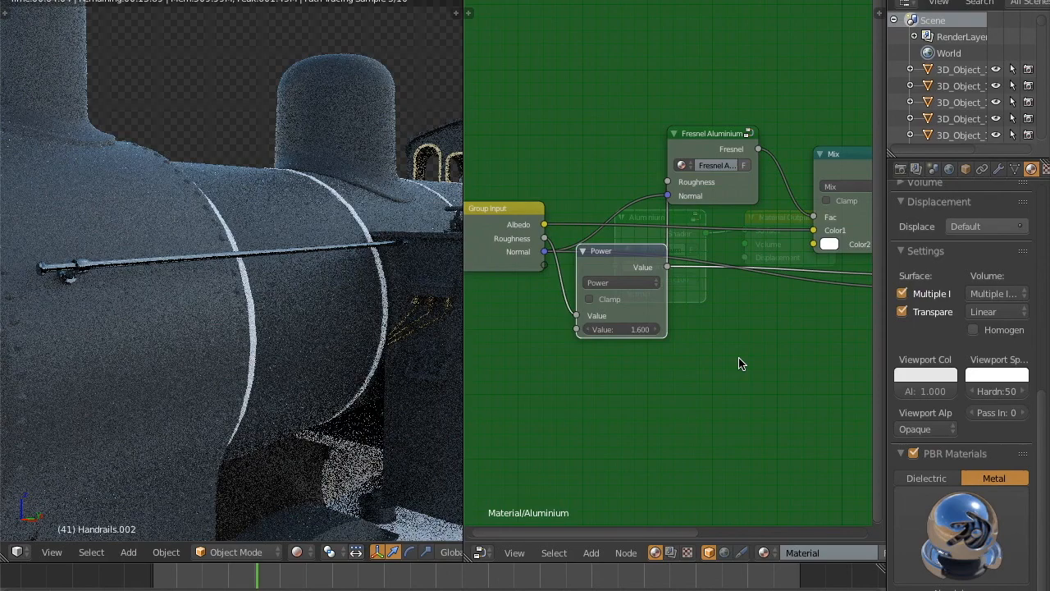
key("Tab")
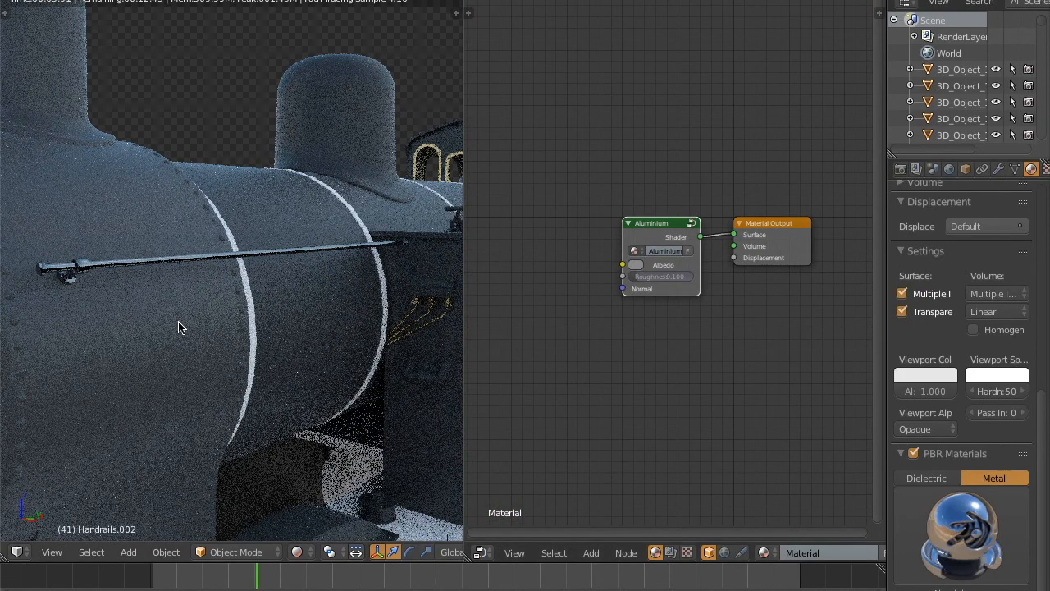
scroll(181, 327, "down", 4)
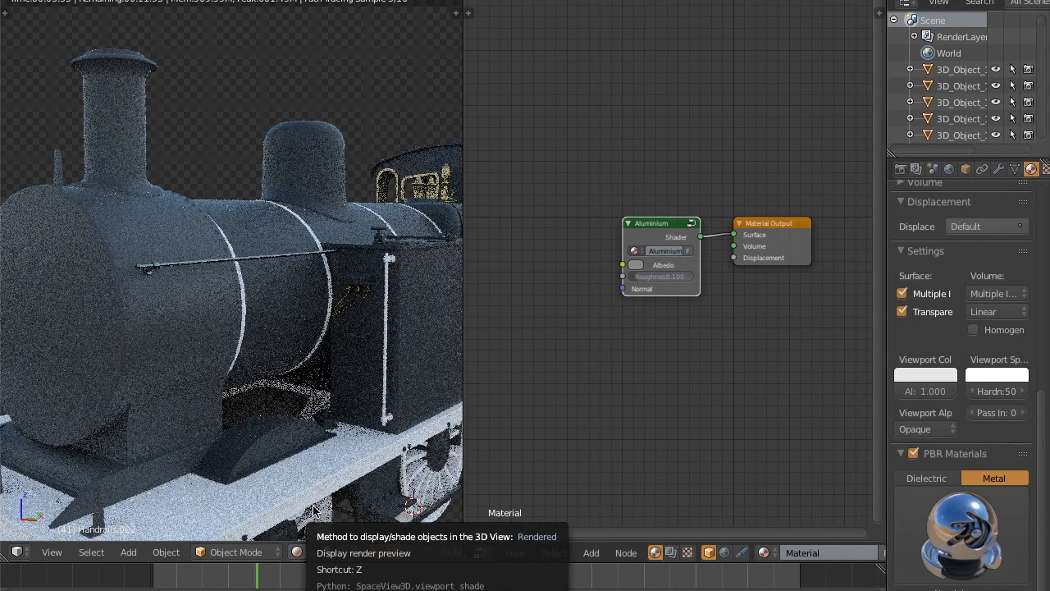
left_click(297, 551)
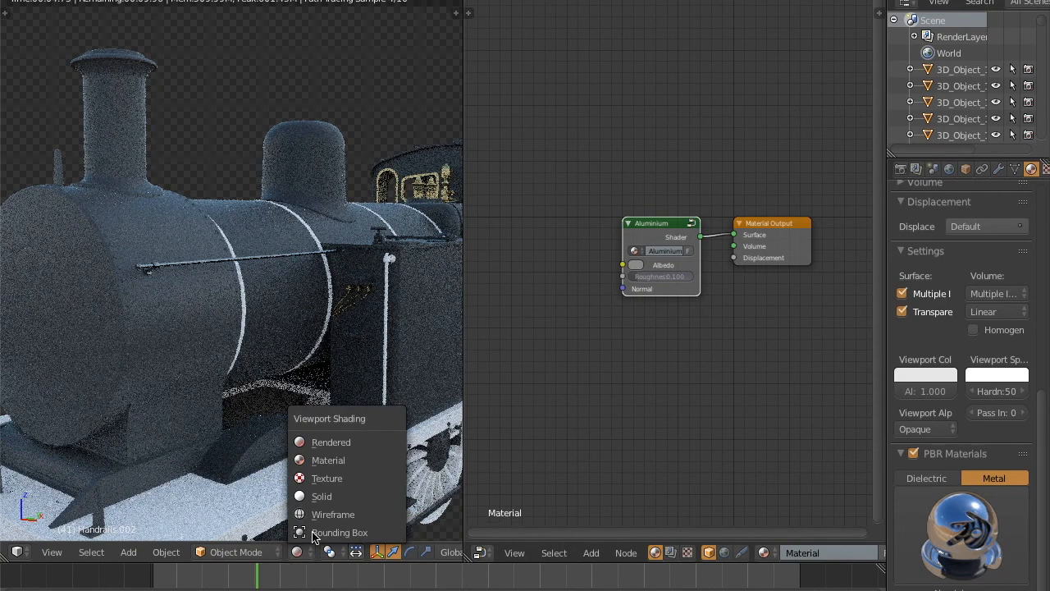
left_click(350, 478)
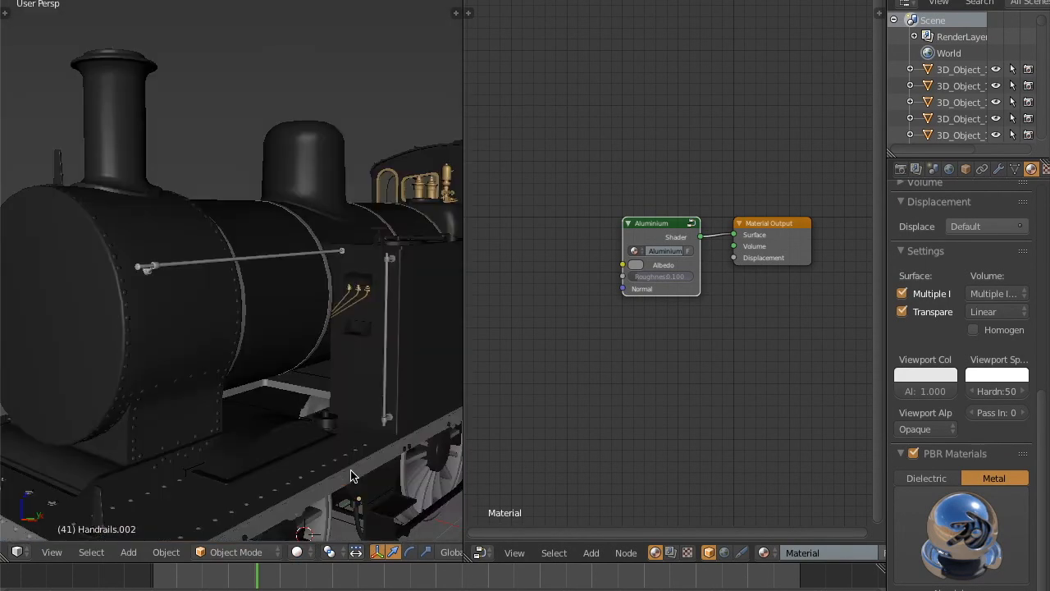
Step: Select the long boiler handrail and rename its material as Boiler Beam
right_click(242, 260)
scroll(337, 317, "up", 2)
scroll(337, 317, "up", 2)
scroll(960, 369, "up", 6)
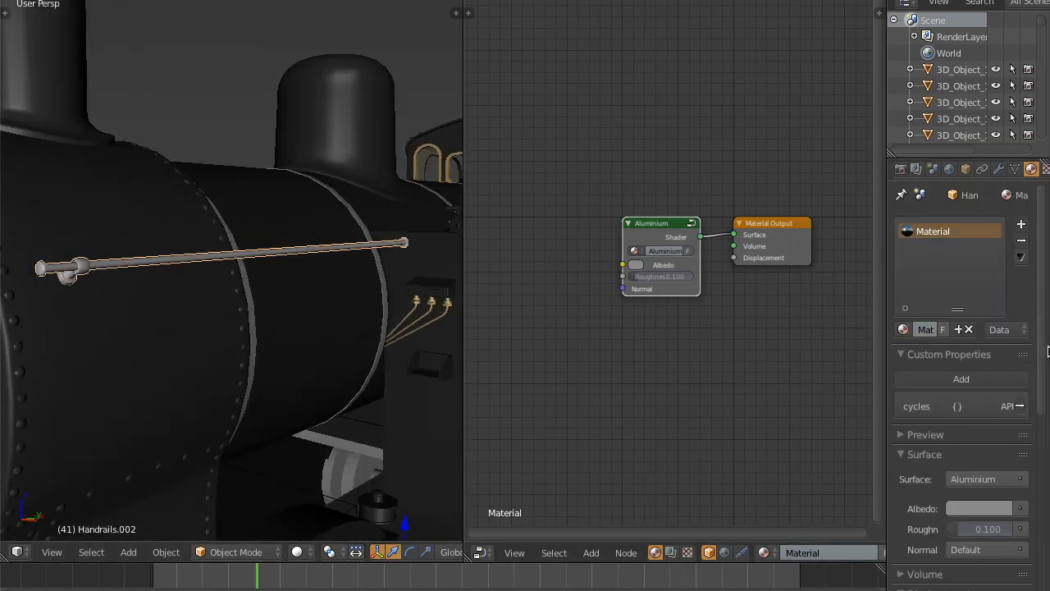
double_click(976, 231)
type("Boiler Beam")
key("Return")
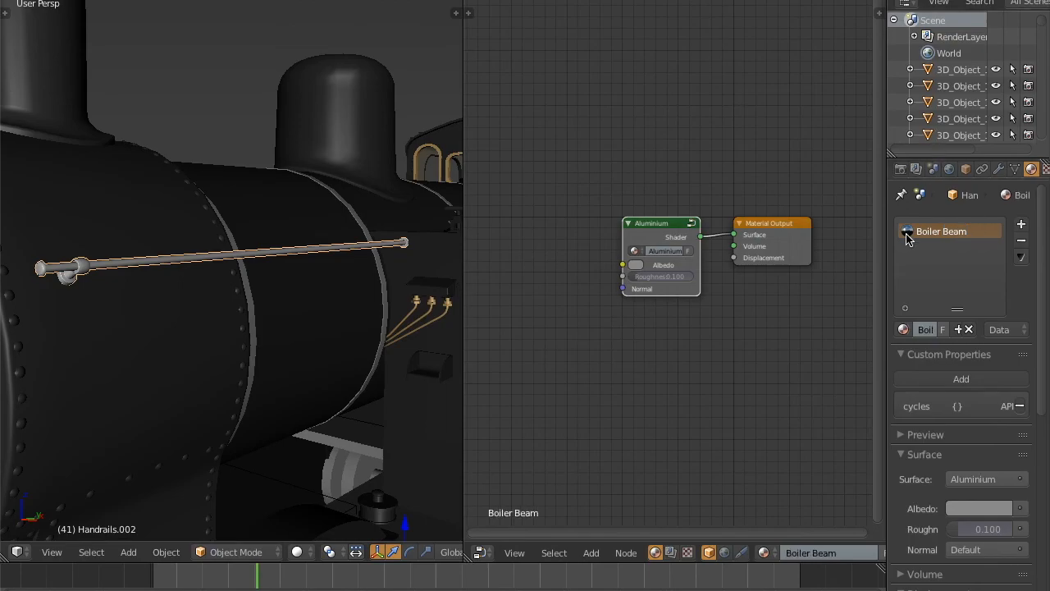
Step: Darken the Boiler Beam material's viewport colour to a mid grey and deselect the handrail
scroll(985, 345, "down", 10)
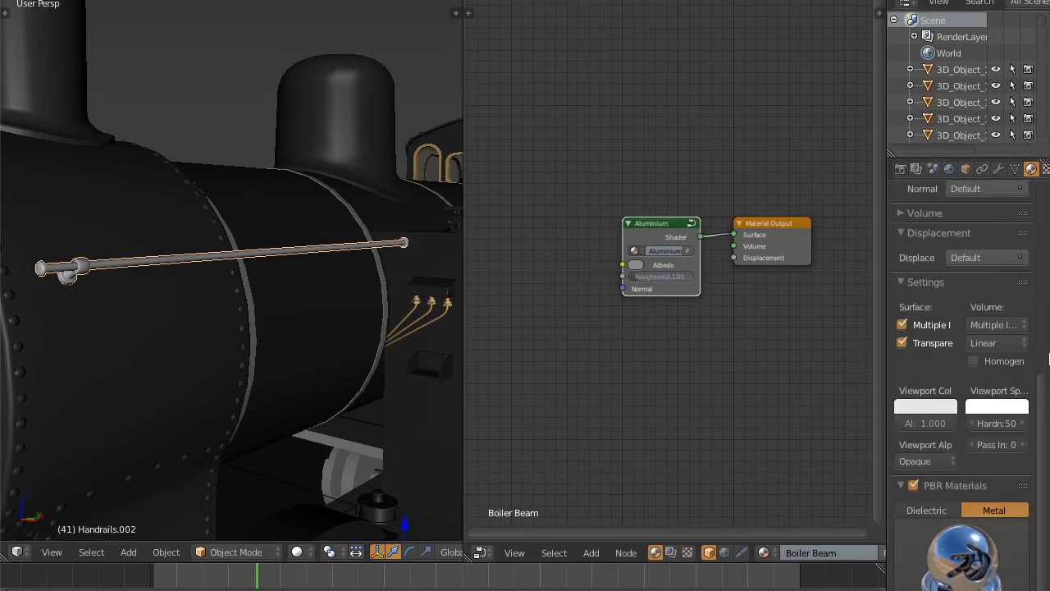
left_click(936, 376)
left_click_drag(946, 180, 946, 203)
key("a")
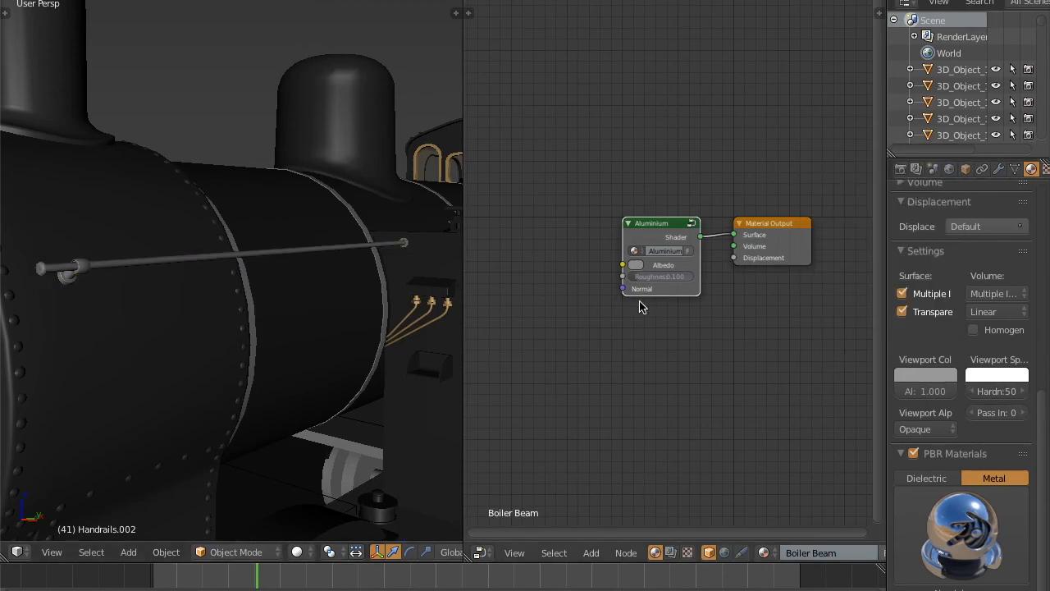
Step: Preview the viewport in Rendered shading and set the Aluminium node's roughness to 0.3
scroll(638, 304, "up", 2)
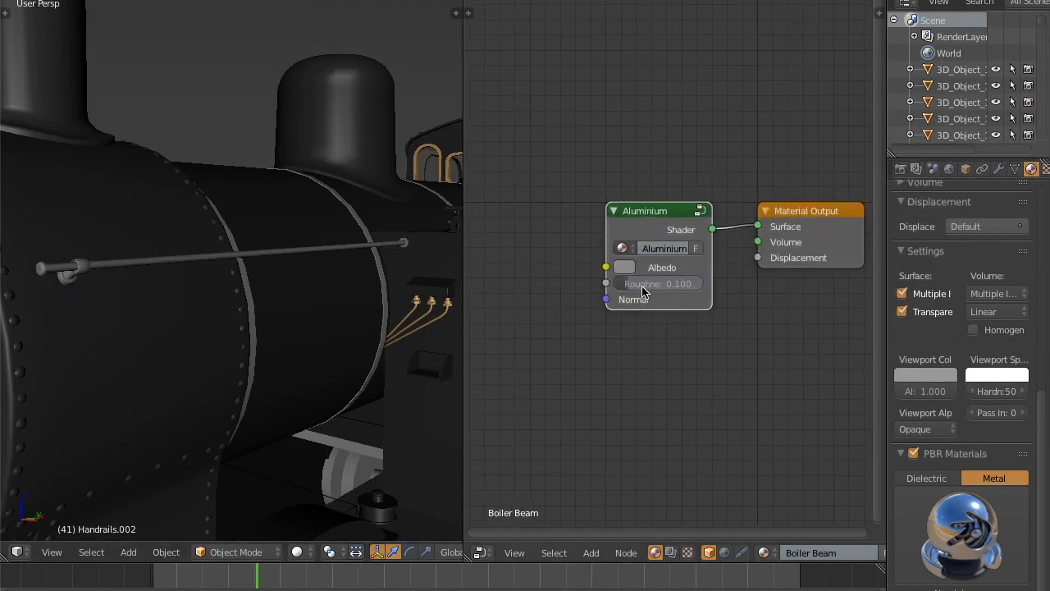
left_click(297, 552)
left_click(386, 439)
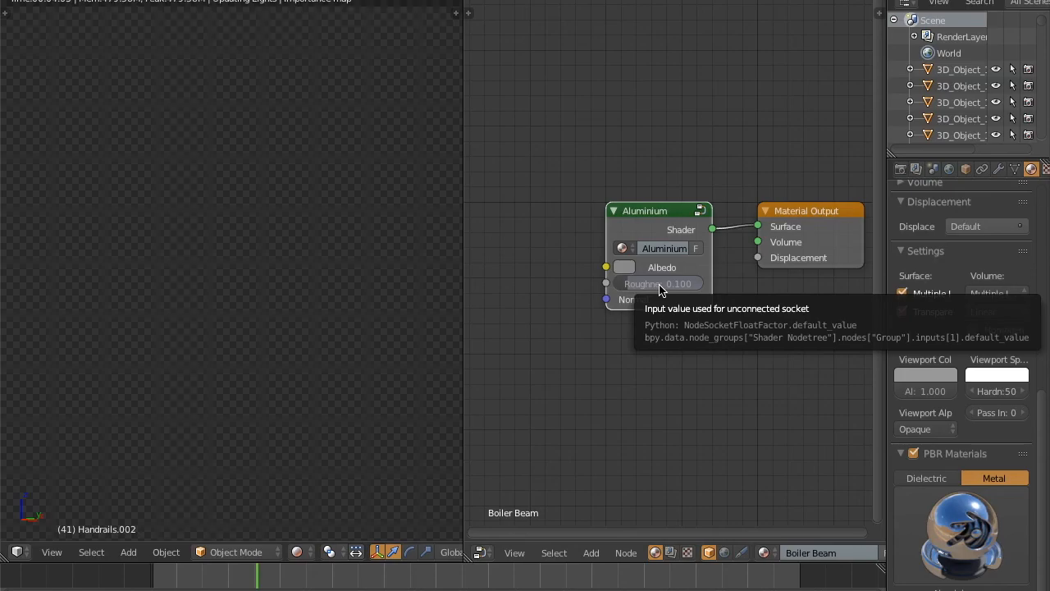
left_click(659, 284)
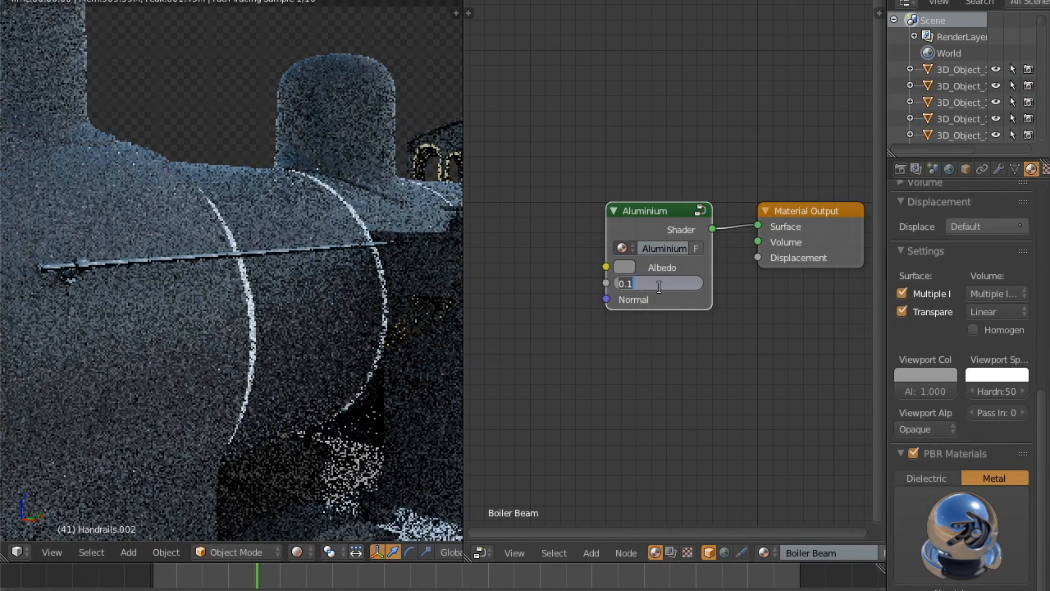
key("BackSpace")
type(".3")
key("Return")
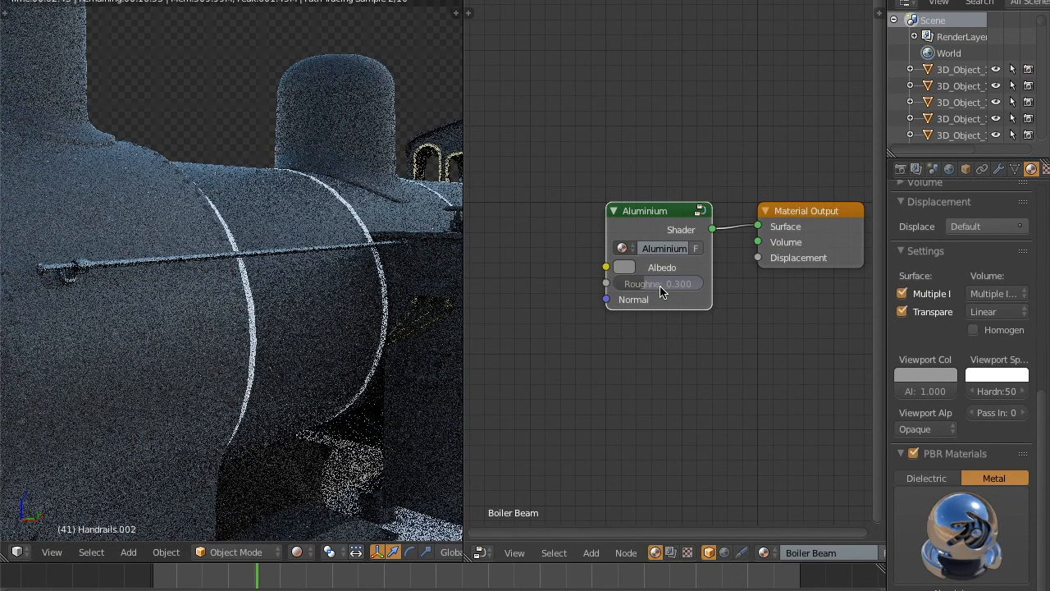
Step: Lighten the Aluminium node's albedo slightly and return the viewport to Solid shading
left_click(625, 266)
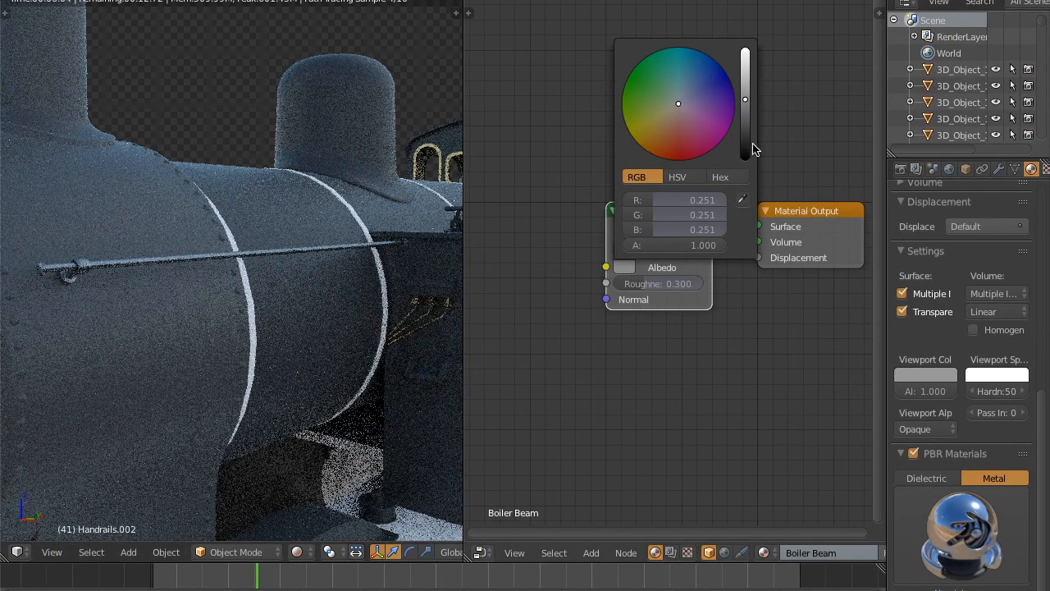
left_click(747, 94)
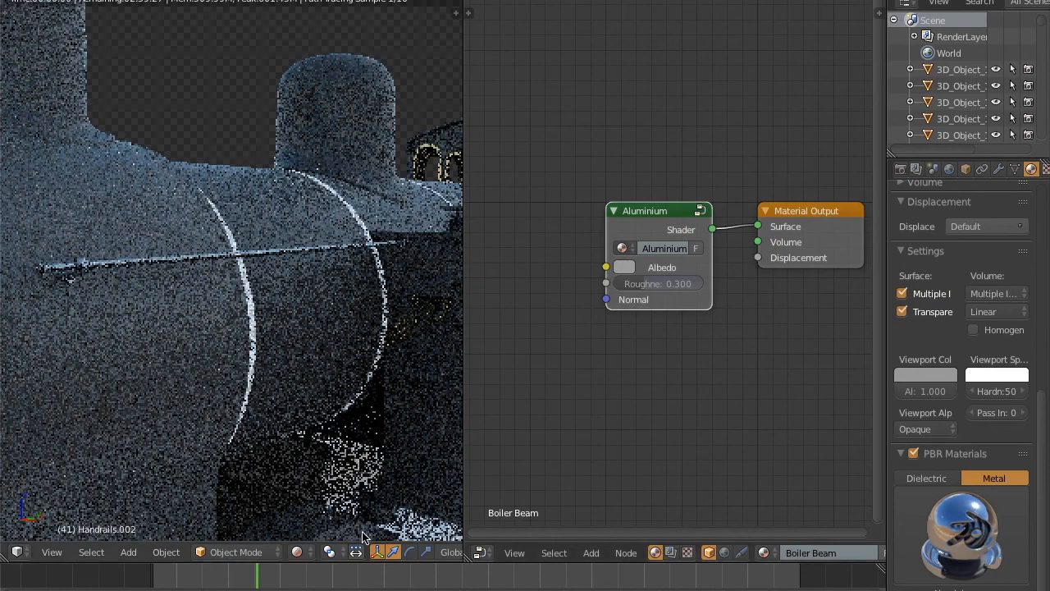
left_click(300, 554)
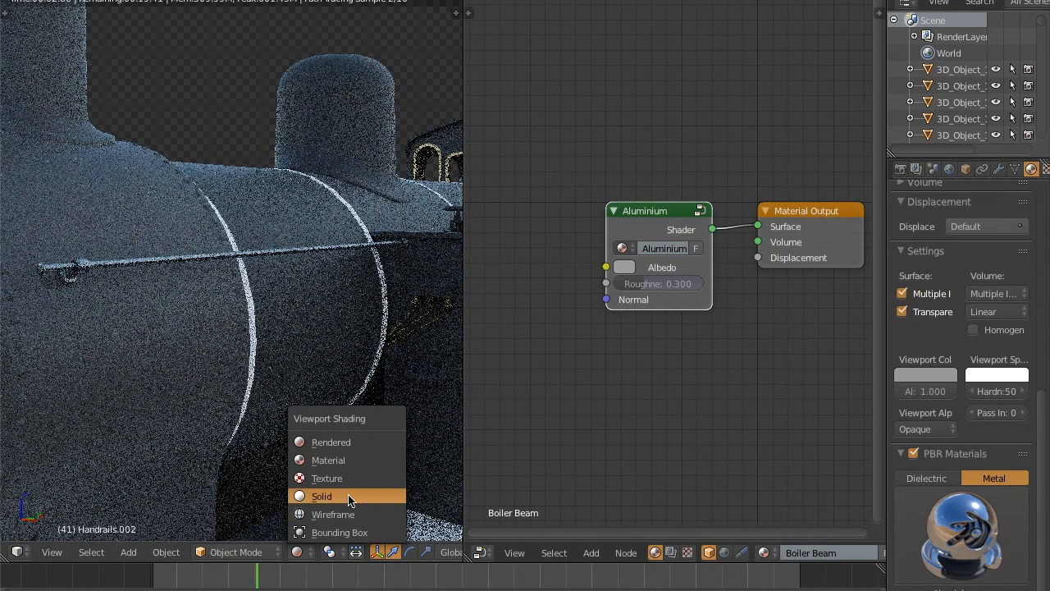
left_click(347, 500)
Step: Select the linked geometry of the thin rod along the boiler within the valve and pipe mesh
scroll(236, 301, "down", 4)
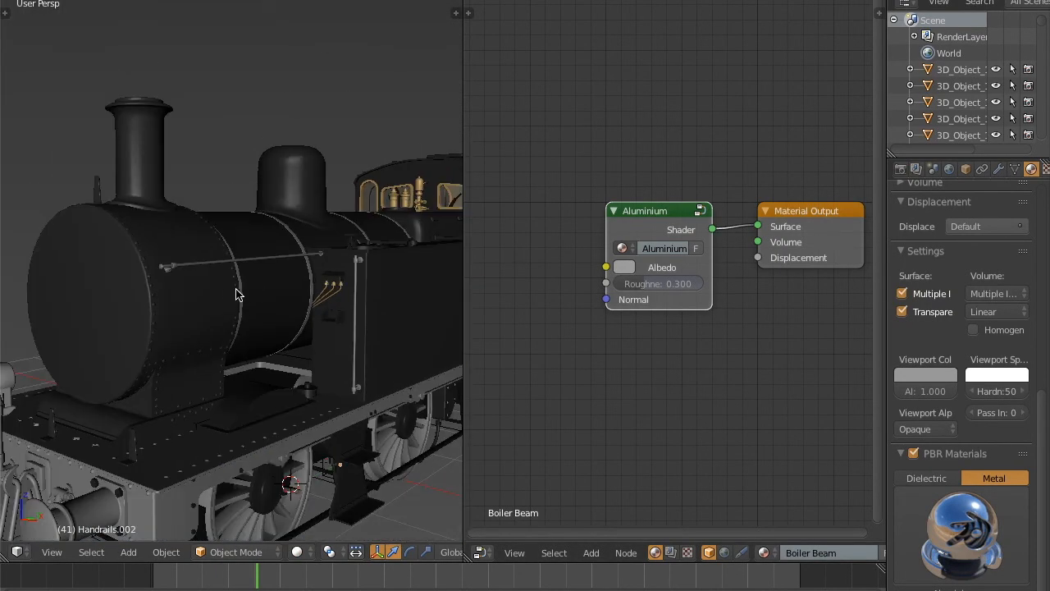
right_click(230, 265)
right_click(227, 257)
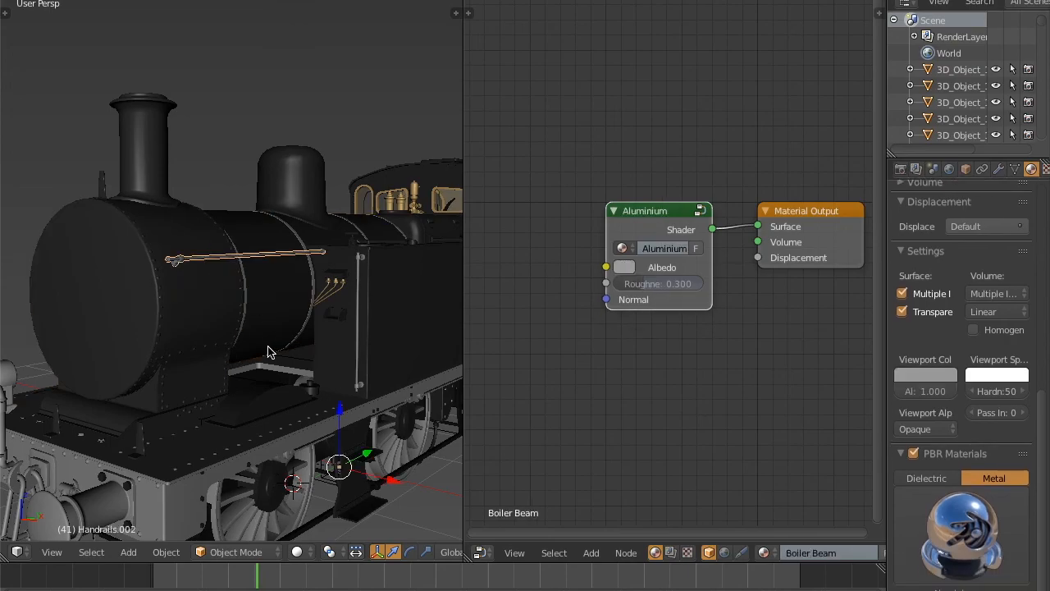
scroll(328, 316, "up", 5)
middle_click_drag(328, 317, 272, 230)
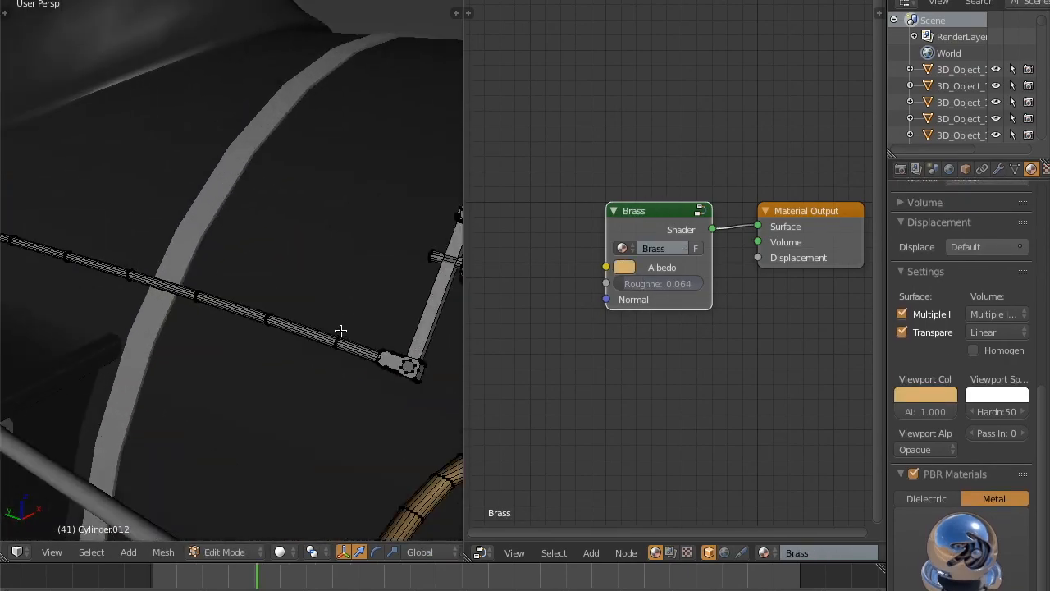
key("l")
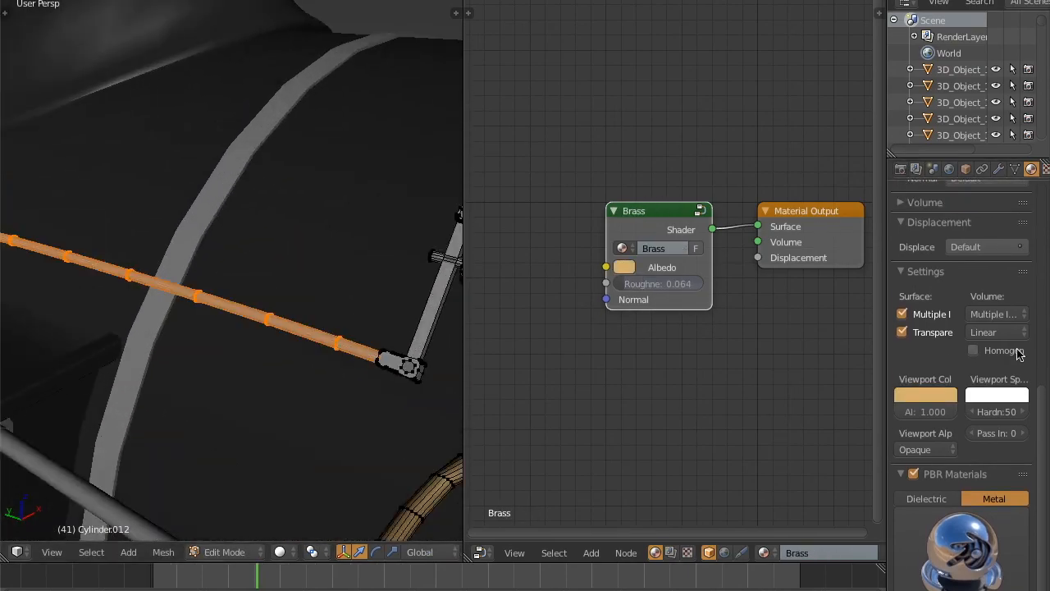
Step: Add a material slot with the existing Boiler Beam material for the rod and move it above Brass
scroll(925, 352, "up", 5)
left_click(1036, 229)
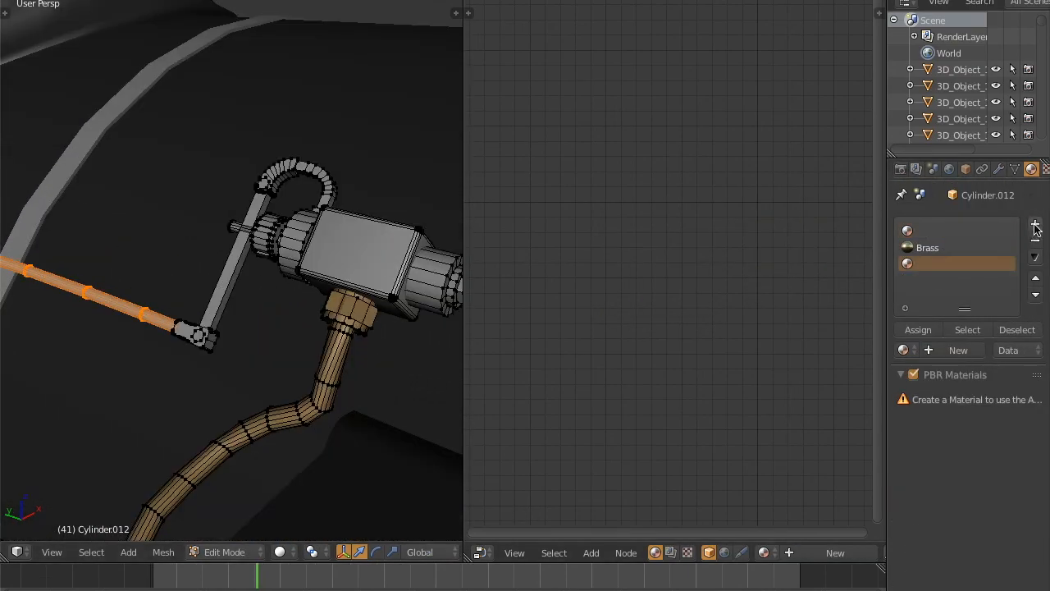
left_click(903, 350)
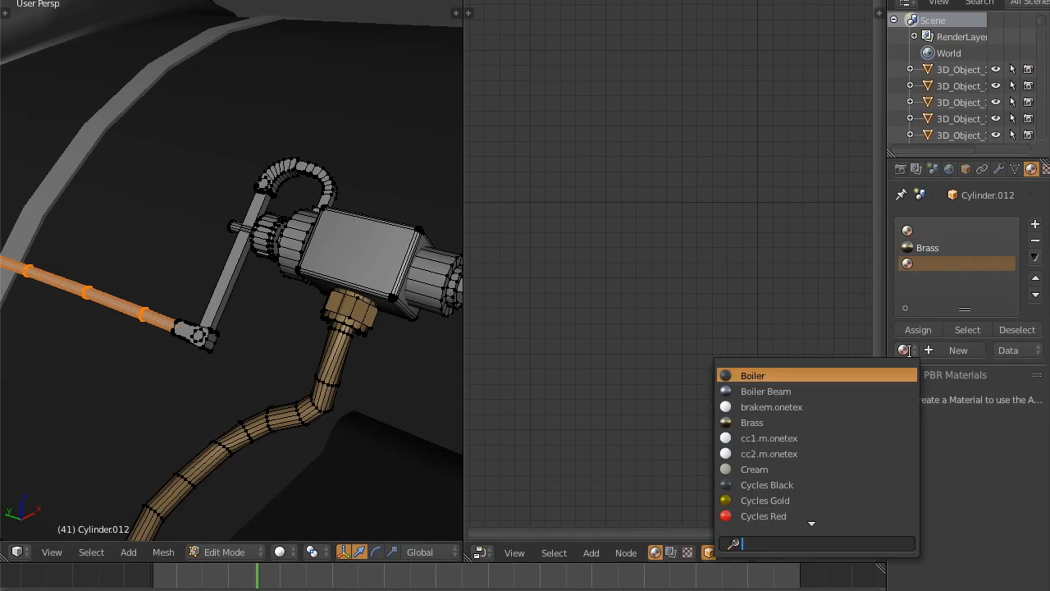
left_click(751, 391)
left_click(1035, 277)
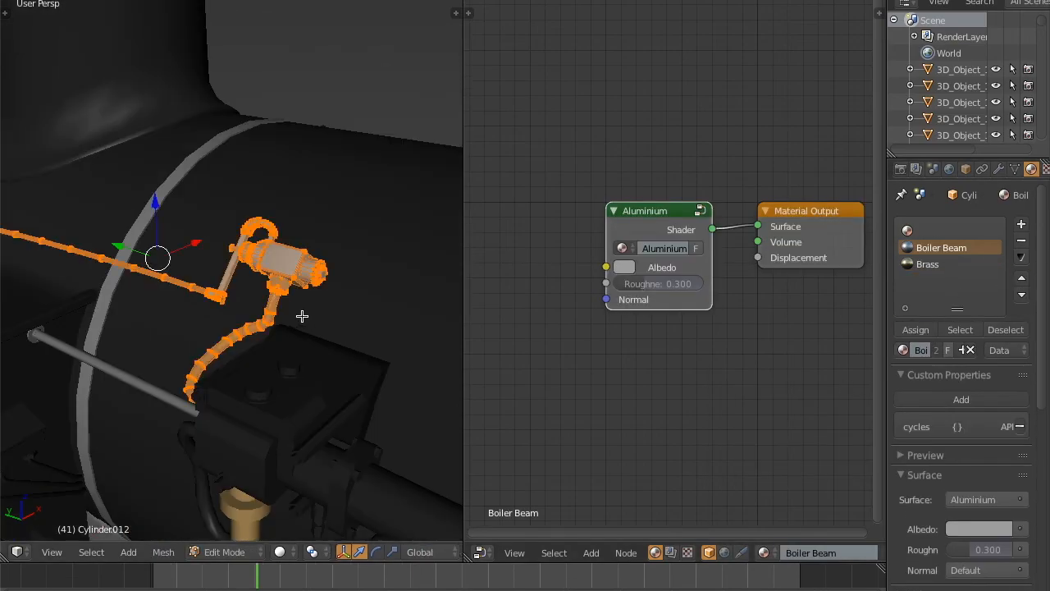
Step: Deselect the faces using Boiler Beam and Brass, and choose an existing material for the empty slot
left_click(1006, 329)
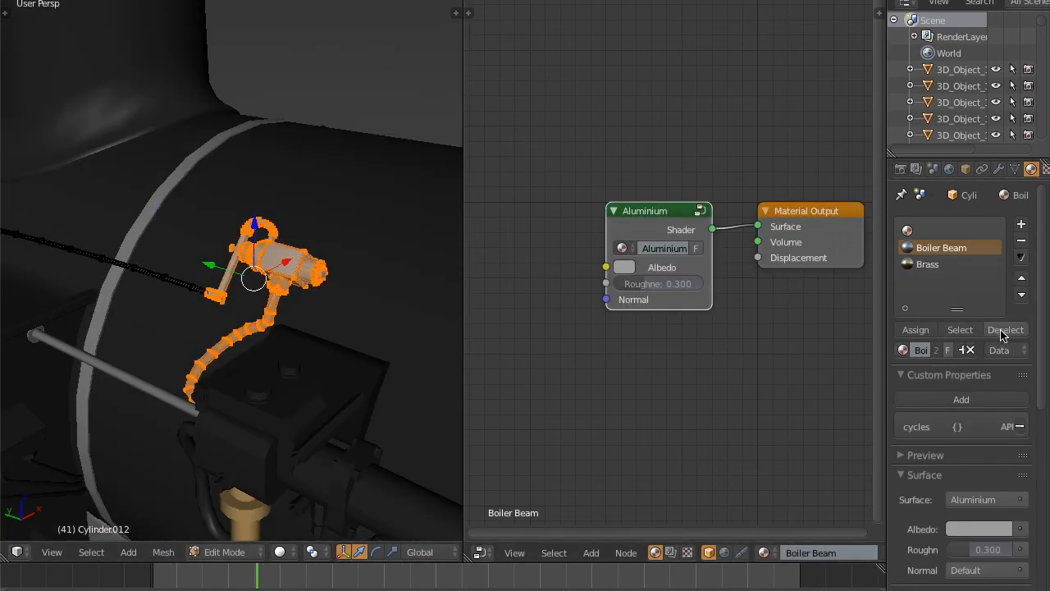
left_click(927, 265)
left_click(1006, 329)
left_click(927, 230)
left_click(764, 553)
left_click(859, 371)
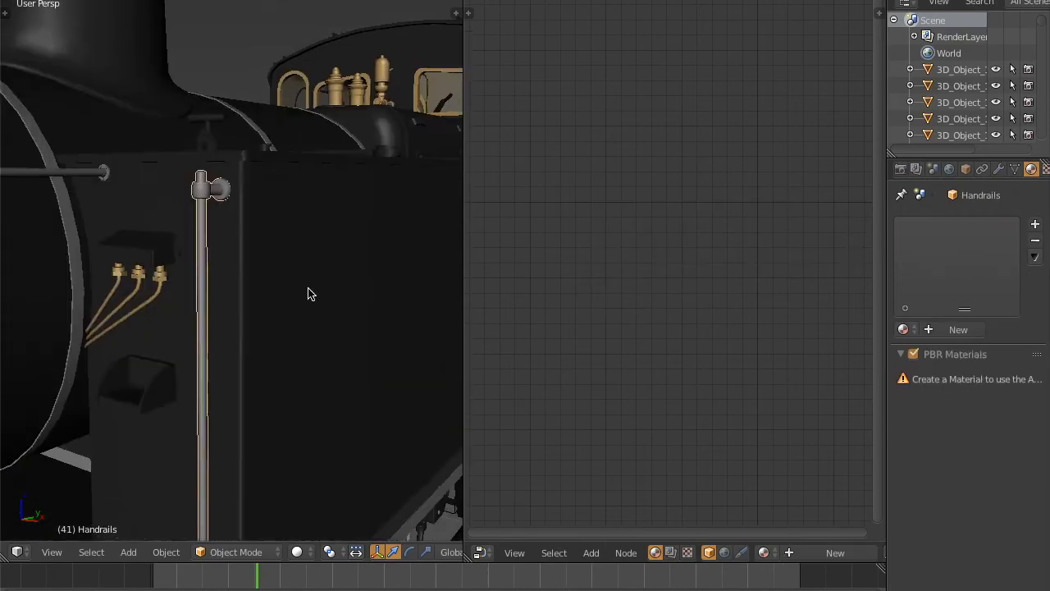
Step: Apply the existing Boiler Beam material to the vertical handrail at the side tank's front edge
left_click(764, 553)
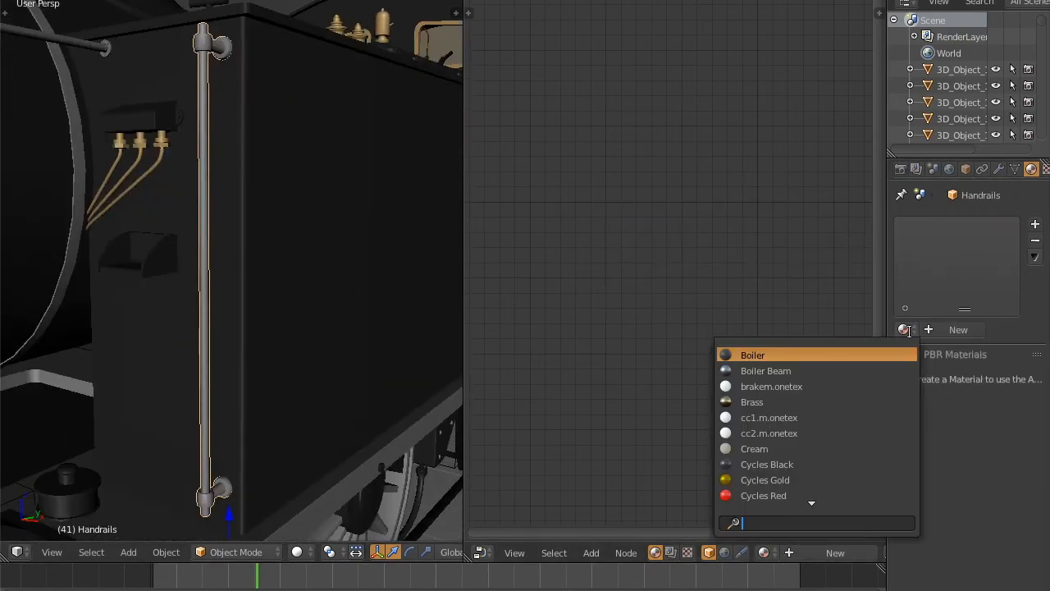
left_click(750, 369)
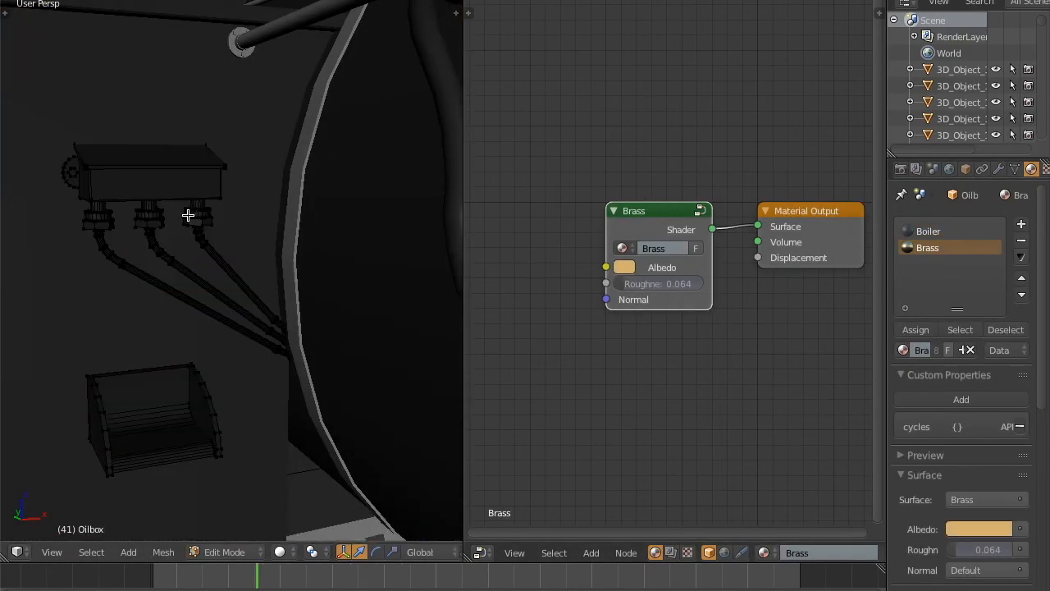
Step: Assign the Brass material to the three pipe fittings beneath the oil box and leave Edit Mode
key("l")
key("l")
key("l")
left_click(916, 329)
key("a")
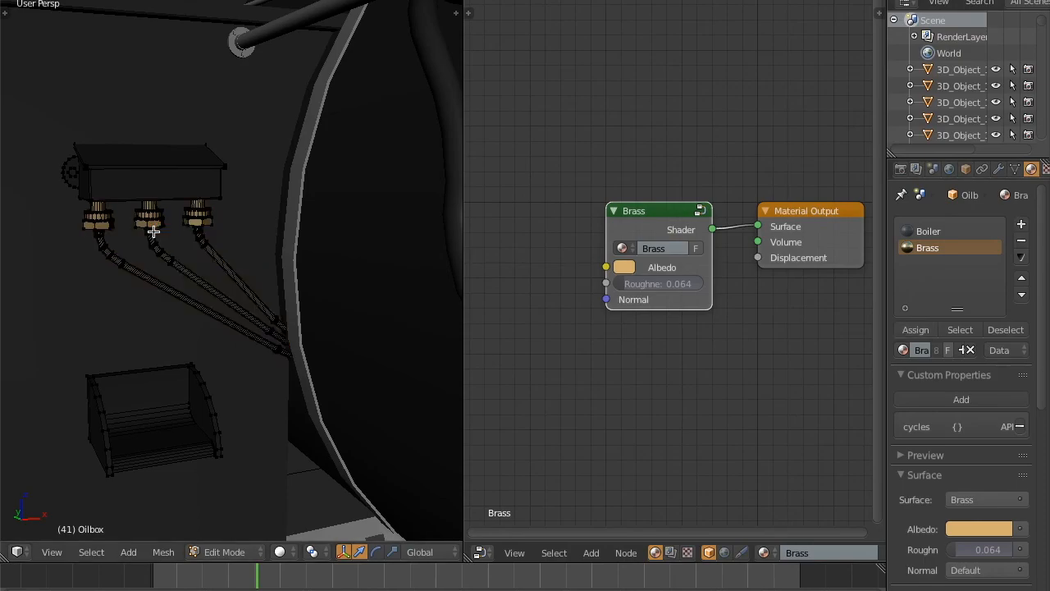
key("Tab")
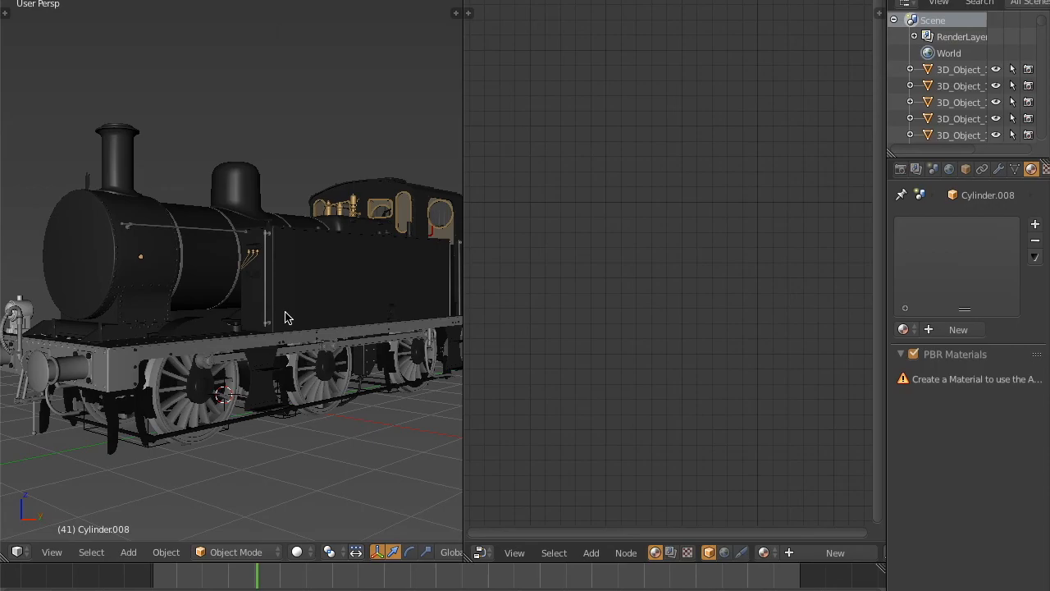
Step: Select the round buffer heads at the front of the locomotive and create a new material for them
middle_click_drag(212, 360, 363, 250)
scroll(344, 288, "up", 6)
scroll(358, 281, "down", 5)
scroll(276, 296, "up", 4)
right_click(284, 288)
mouse_move(347, 299)
middle_mouse_down()
mouse_move(293, 309)
mouse_move(340, 295)
middle_mouse_up()
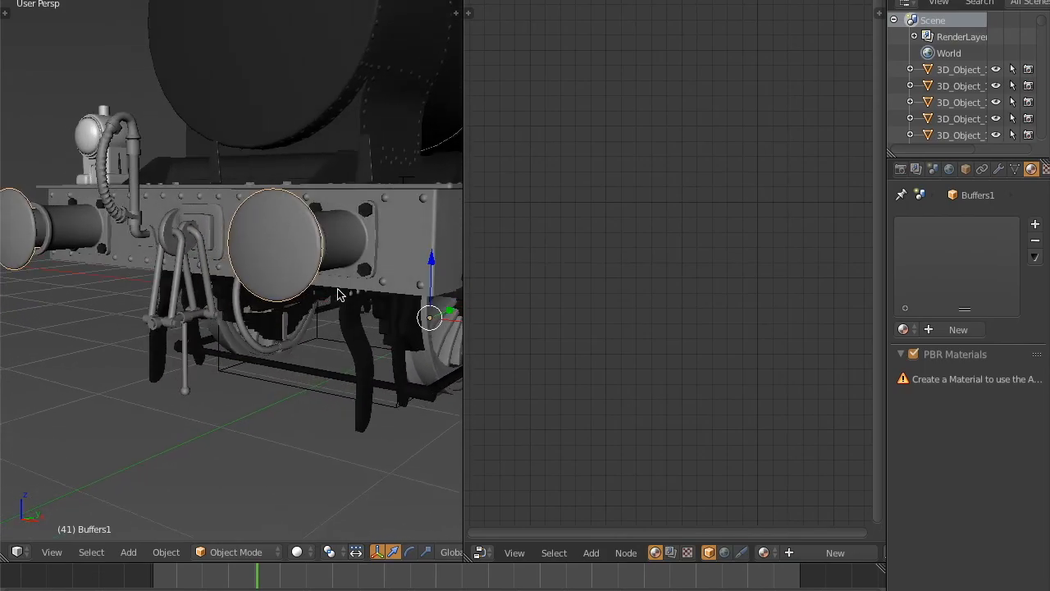
left_click(902, 353)
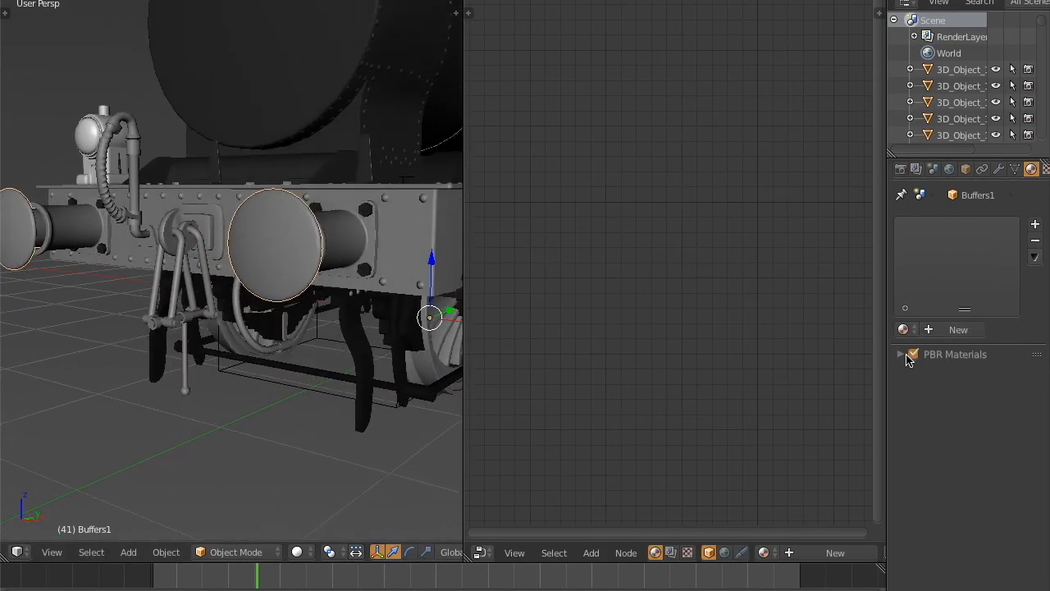
left_click(958, 329)
Step: Apply the Dielectric preset from the dielectric PBR materials to the buffers' new material
scroll(1036, 393, "down", 3)
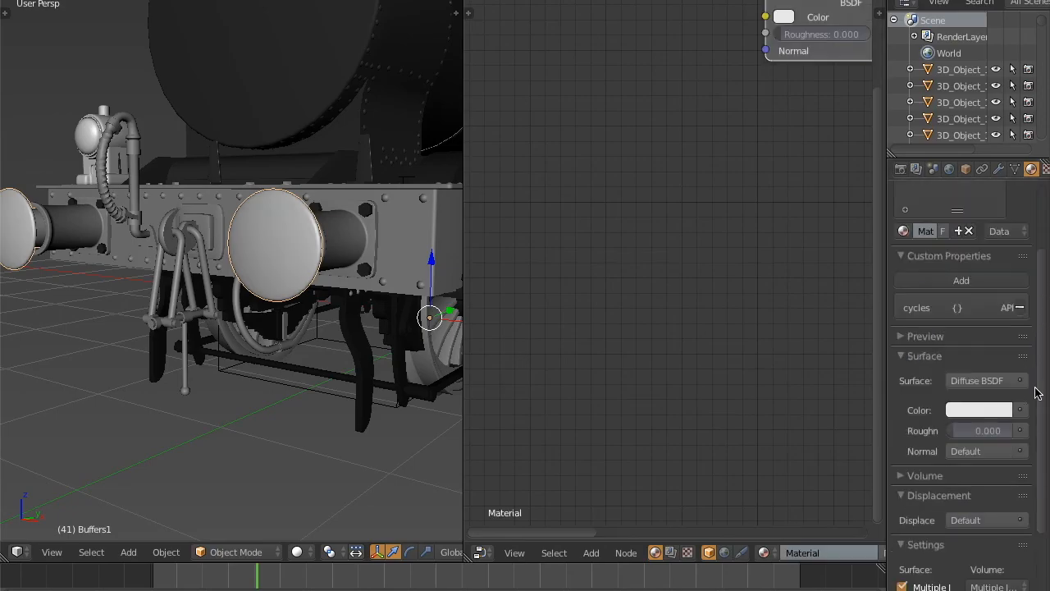
scroll(1037, 393, "down", 3)
scroll(1042, 394, "down", 3)
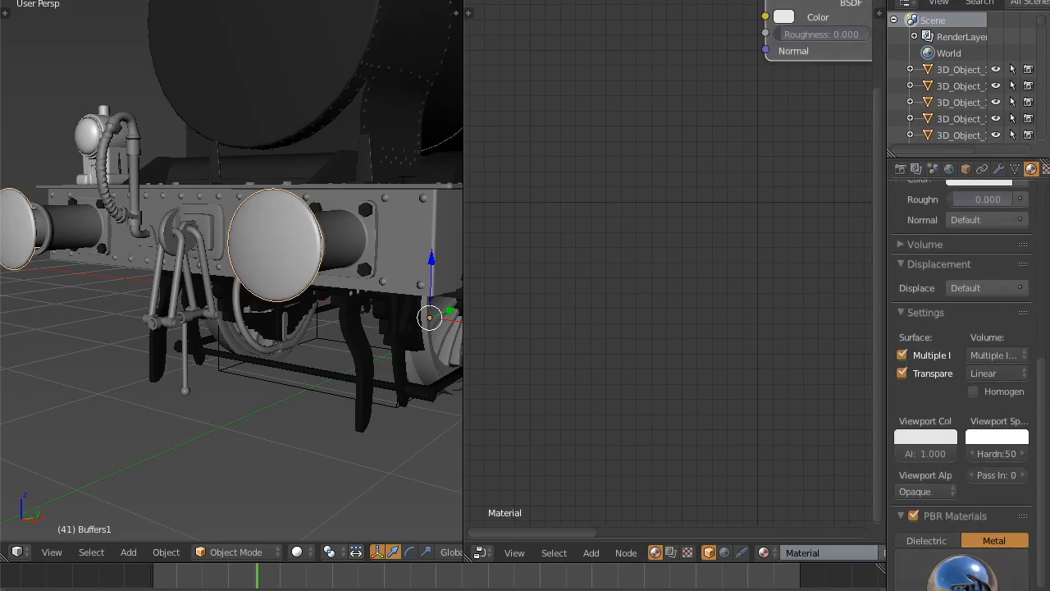
scroll(1038, 394, "down", 2)
left_click(950, 534)
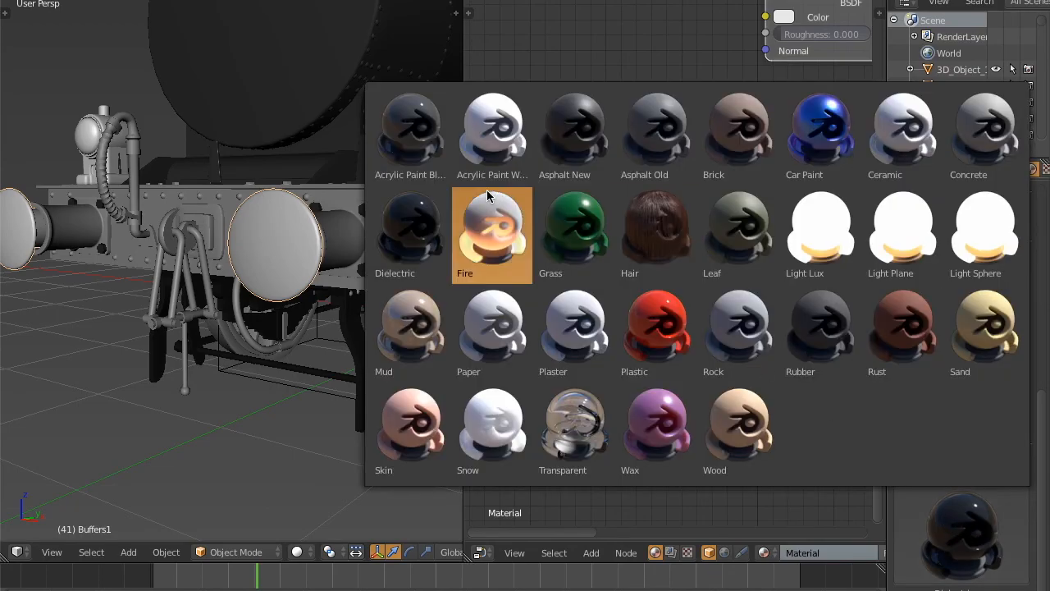
left_click(417, 216)
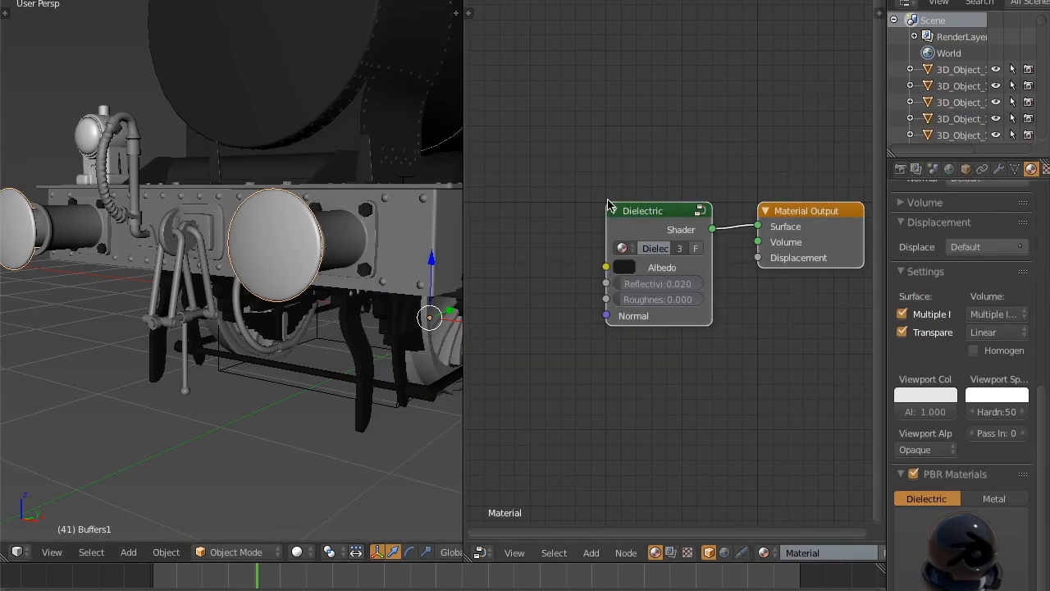
Step: Set the buffers' Dielectric material to a reflectivity of 0.037 and a roughness of 0.138
left_click(675, 285)
key("BackSpace")
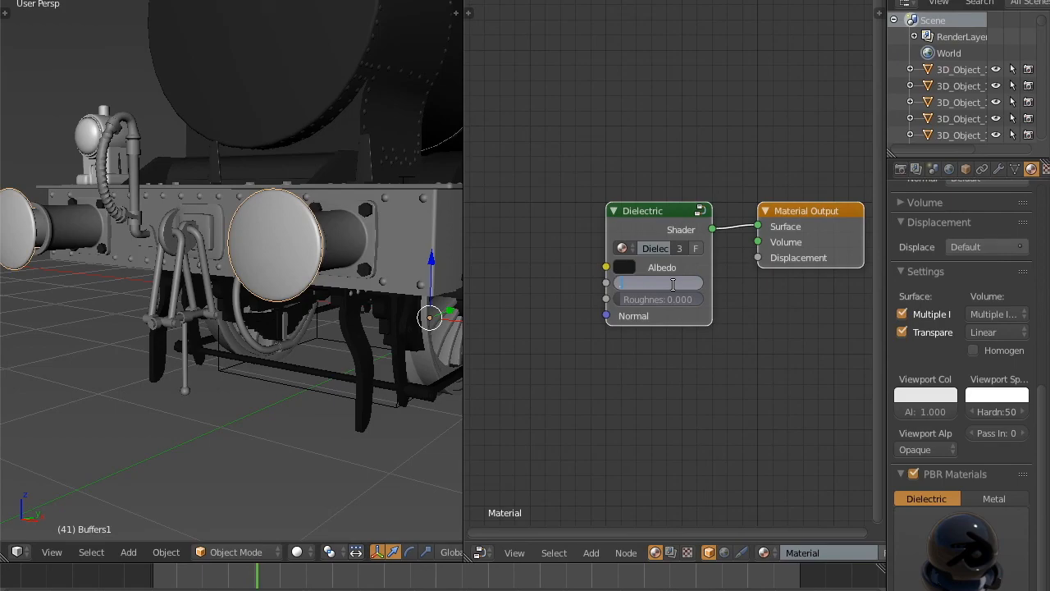
type(".037")
key("Return")
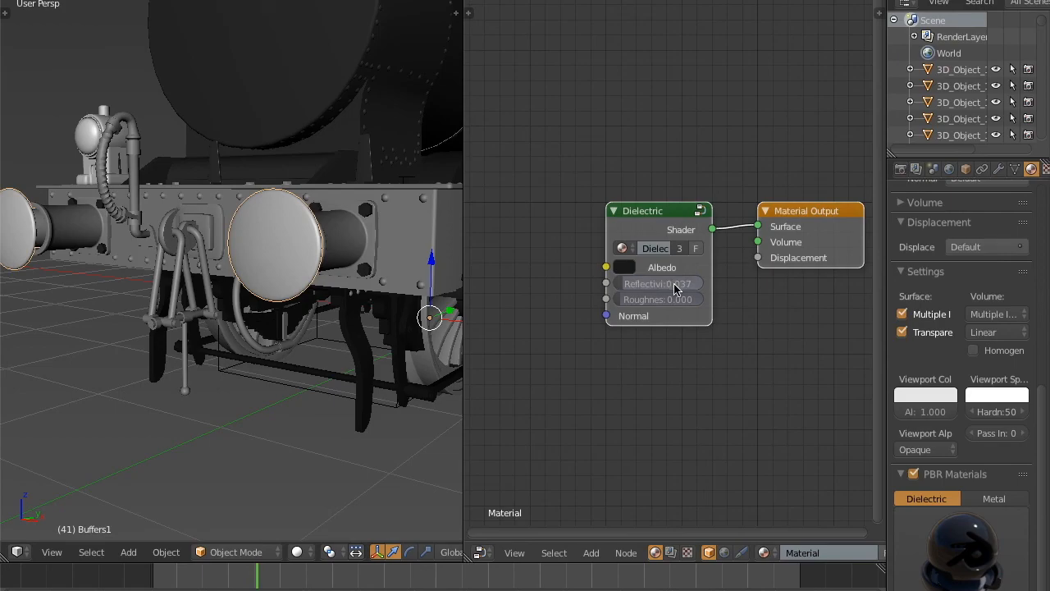
left_click(664, 300)
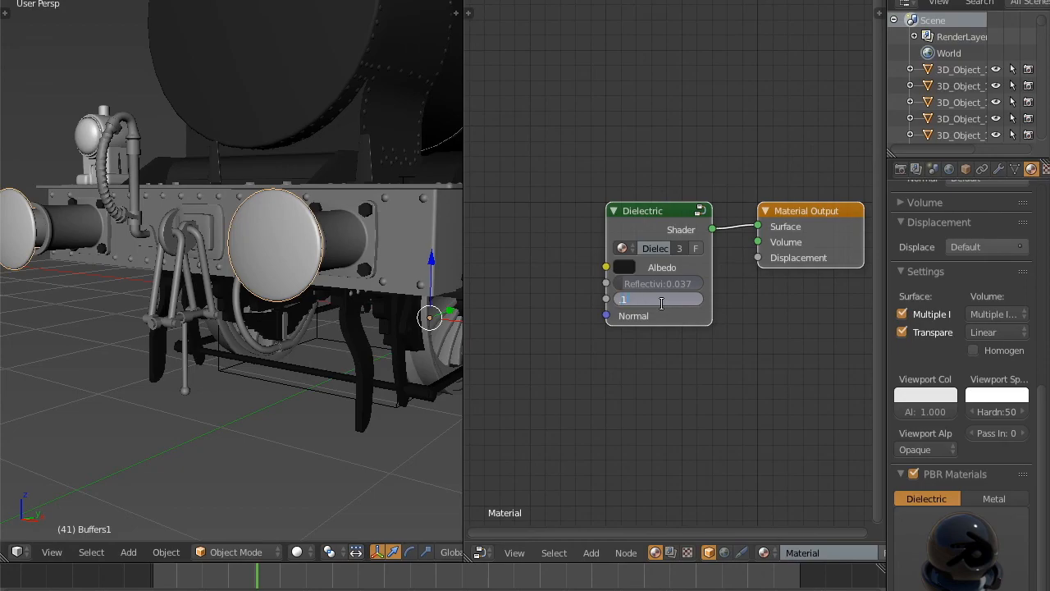
type(".138")
key("Return")
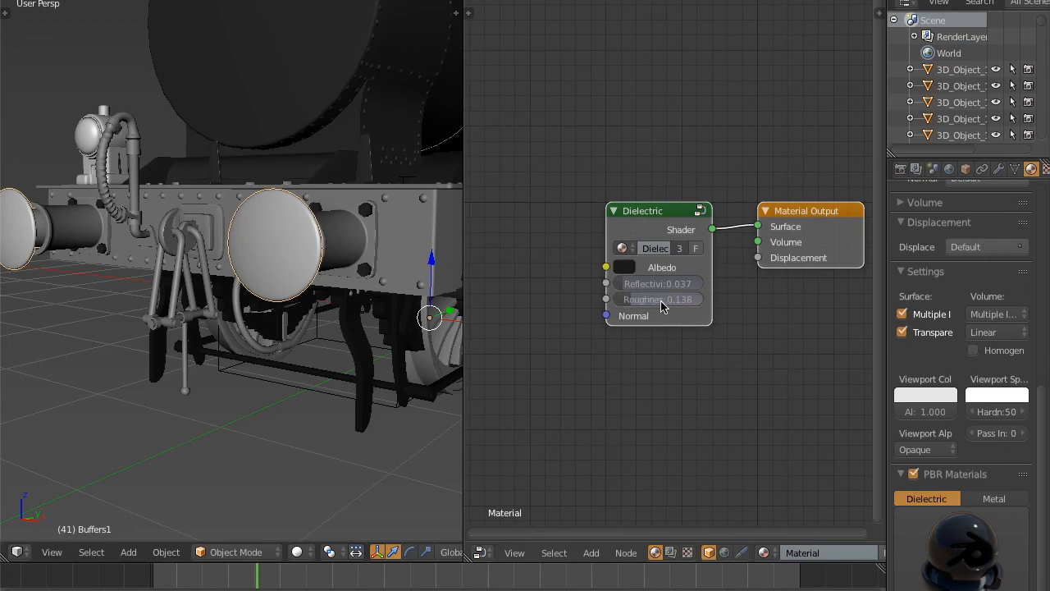
Step: Preview the locomotive's front in Rendered shading to check the buffers' material, and return to Solid shading
left_click(300, 552)
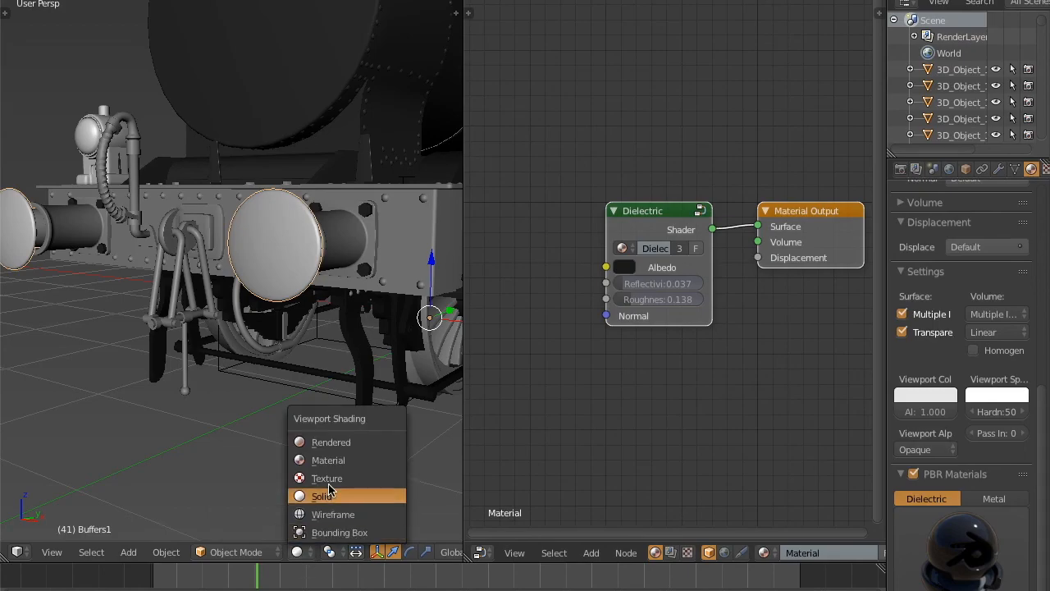
left_click(352, 442)
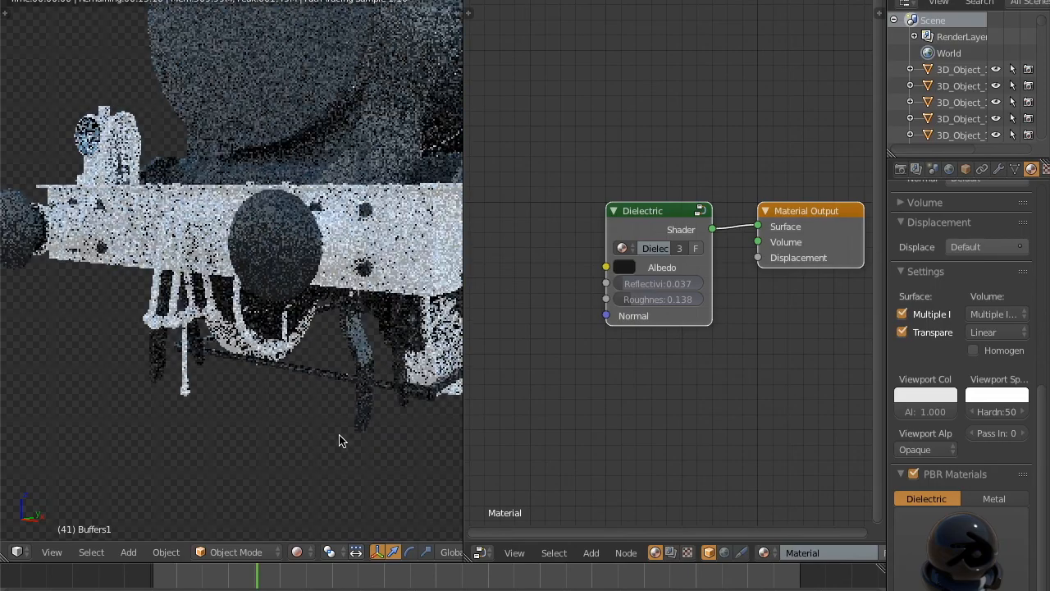
scroll(340, 436, "down", 4)
middle_click_drag(340, 435, 348, 363)
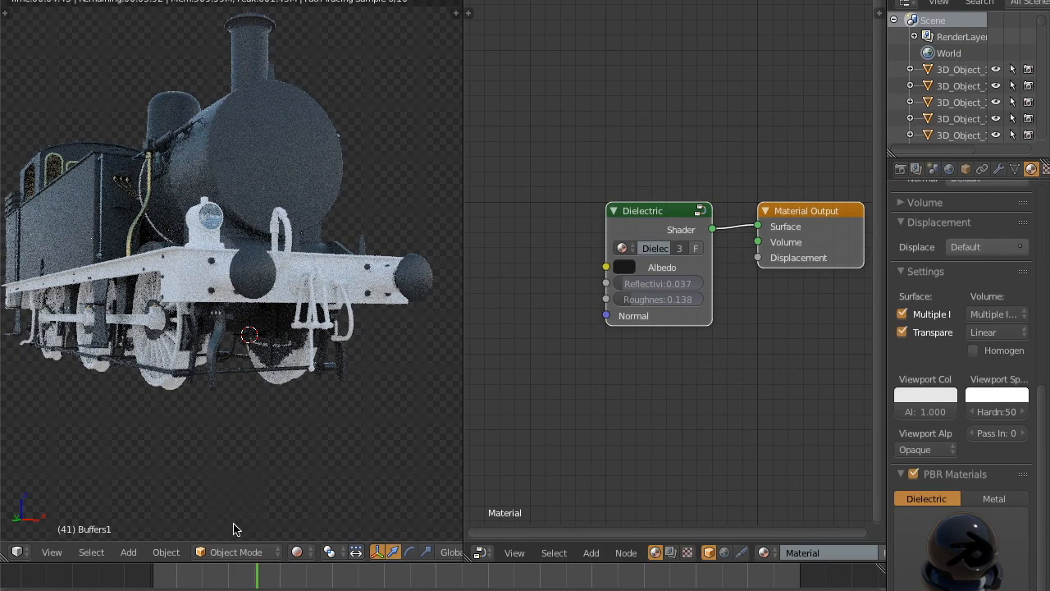
left_click(297, 557)
left_click(340, 497)
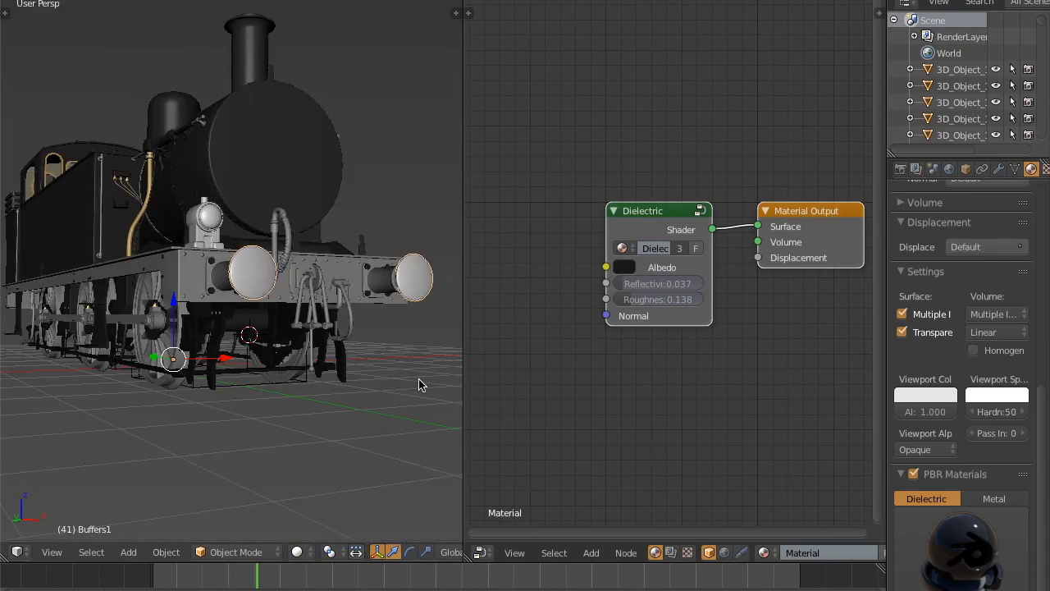
Step: Darken the buffer material's viewport color to a grey of 0.055 and rename the material as Buffers
middle_click_drag(411, 354, 344, 369)
scroll(278, 381, "up", 2)
left_click(938, 396)
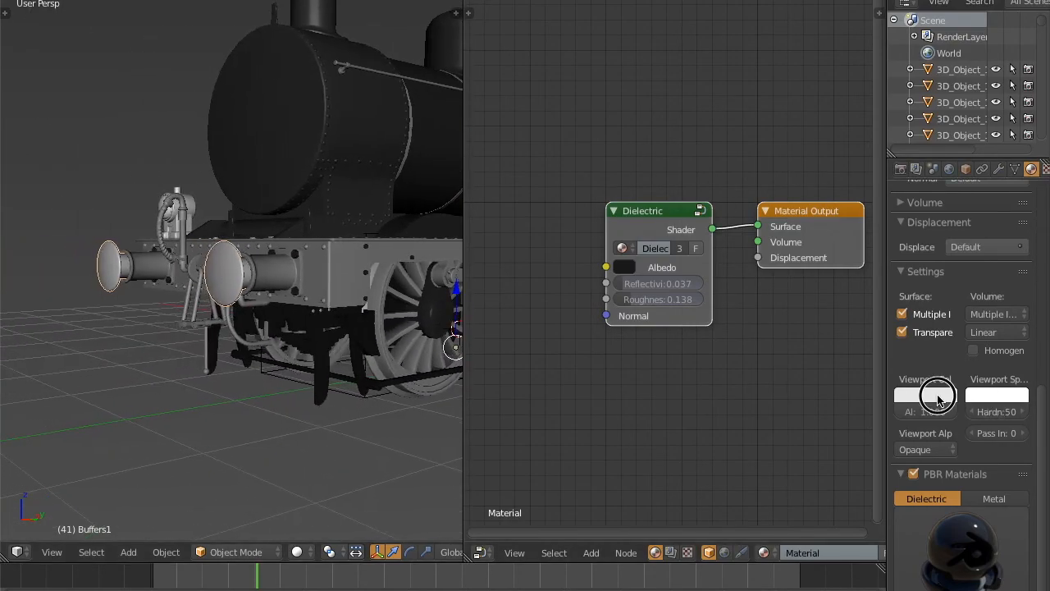
left_click_drag(946, 193, 945, 265)
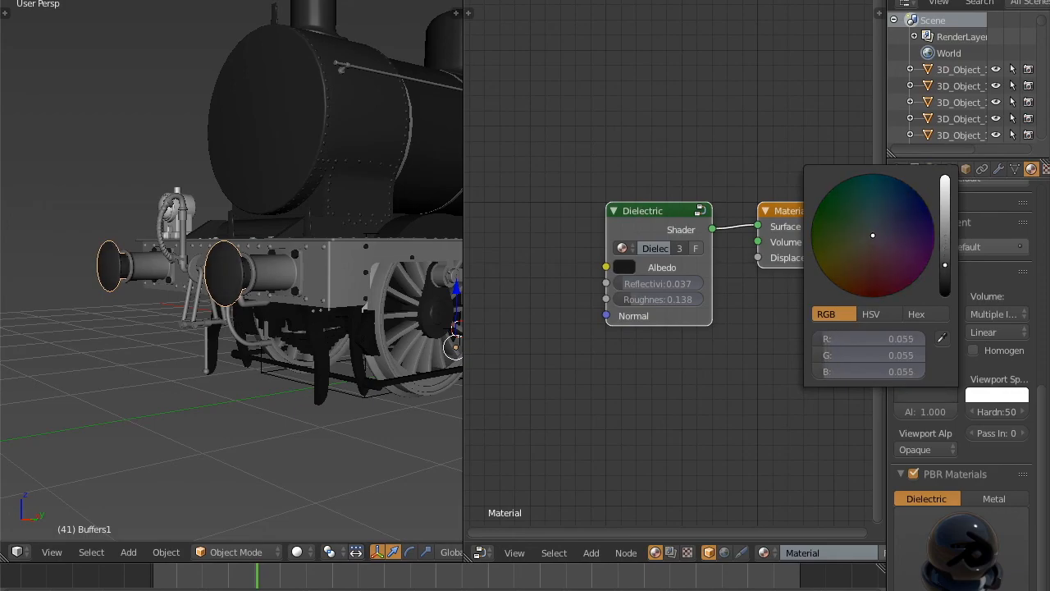
scroll(985, 219, "up", 10)
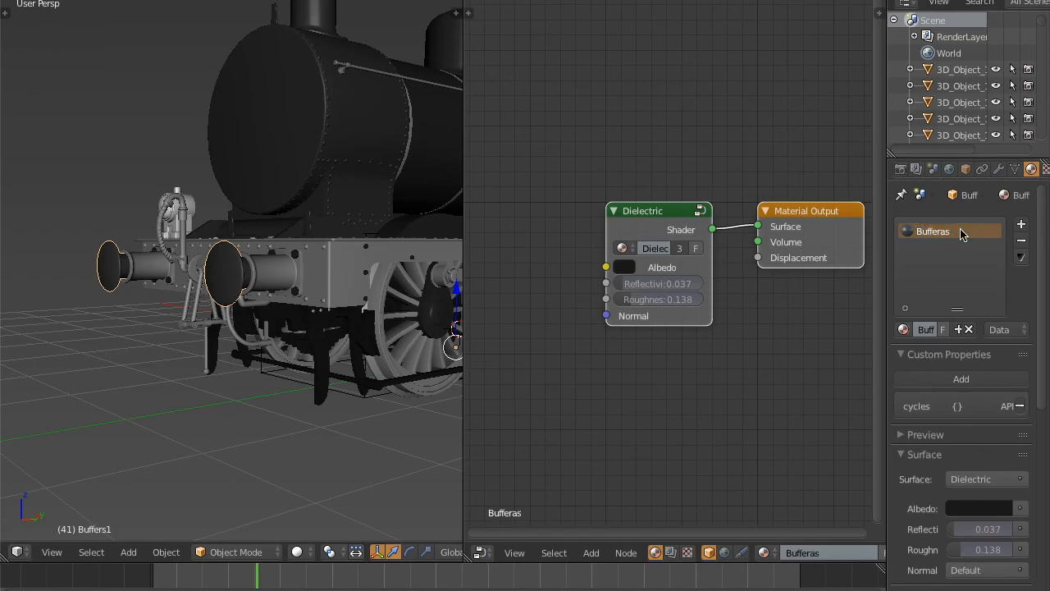
double_click(960, 231)
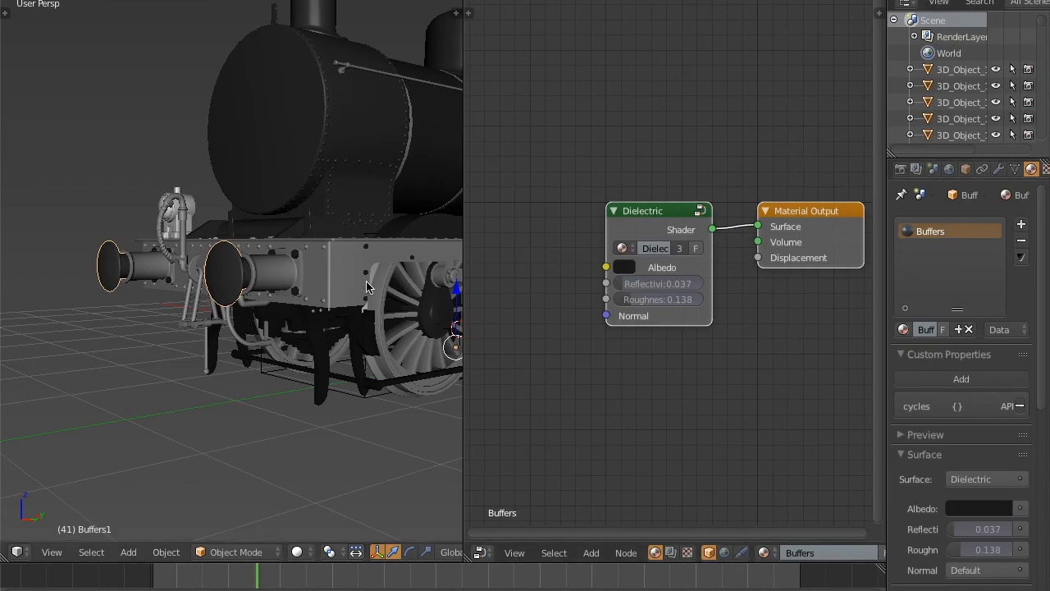
Step: Assign the Buffers material to the front coupling hook and its hanging coupling links
key("a")
scroll(288, 318, "up", 3)
middle_click_drag(202, 320, 273, 312)
middle_click_drag(335, 290, 153, 235, "shift")
middle_click_drag(288, 235, 348, 270)
right_click(263, 259)
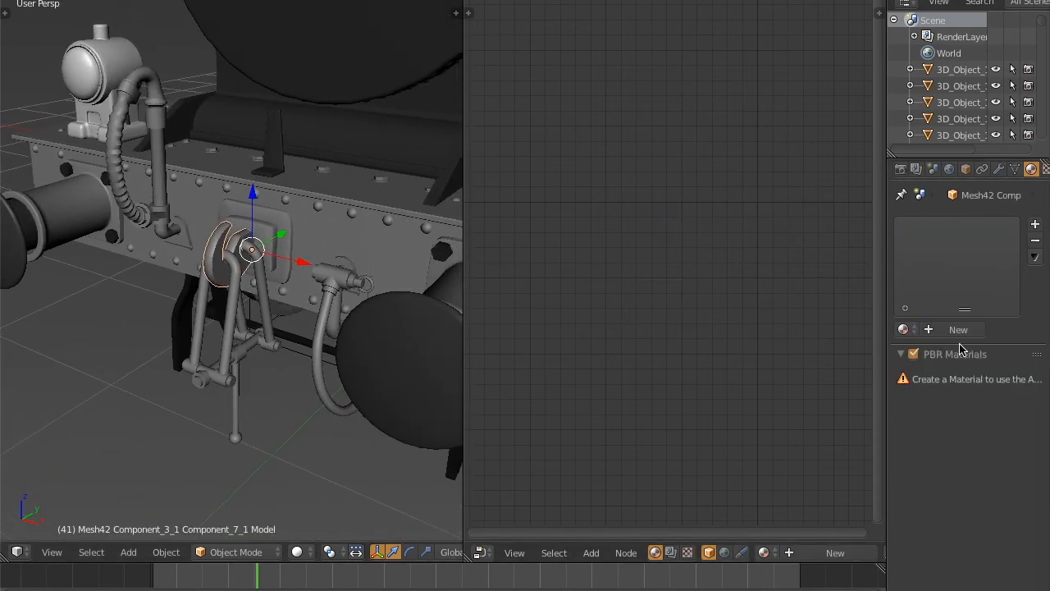
left_click(903, 329)
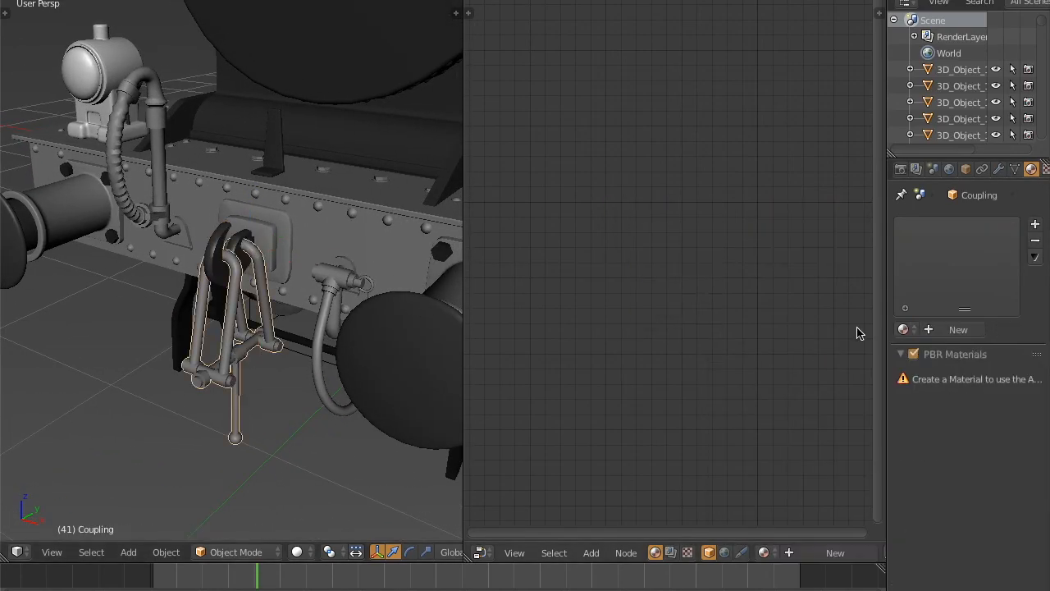
left_click(904, 330)
left_click(788, 361)
Step: Assign the Buffers material to the ribbed brake pipe beside the front lamp, inspecting its parts in Edit Mode
middle_click_drag(357, 329, 363, 235)
scroll(364, 235, "up", 3)
right_click(188, 257)
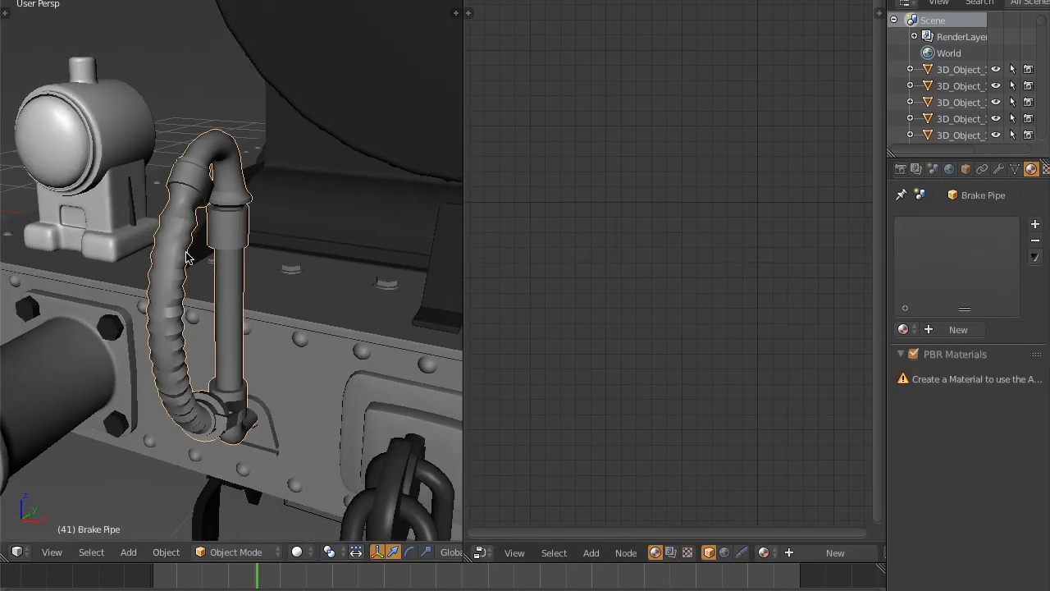
middle_click_drag(188, 258, 91, 321)
key("Tab")
key("l")
key("a")
key("l")
key("l")
key("l")
middle_click_drag(180, 399, 279, 353)
scroll(279, 353, "down", 4)
key("Tab")
left_click(903, 330)
type("bu")
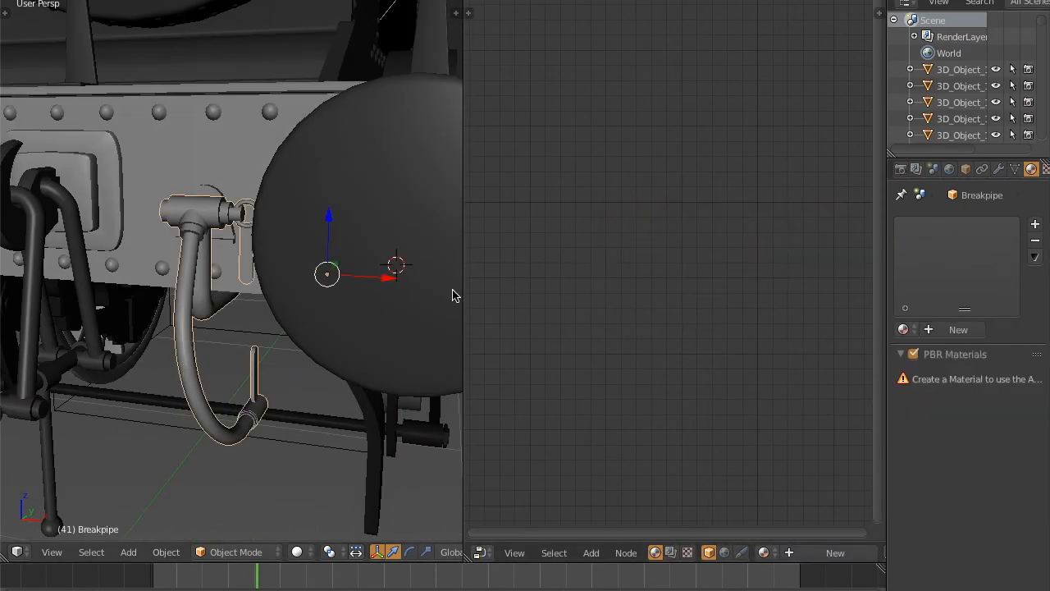
Step: Assign the Buffers material to the smaller brake pipe beside the front coupling and to the remaining coupling parts
left_click(903, 329)
type("b")
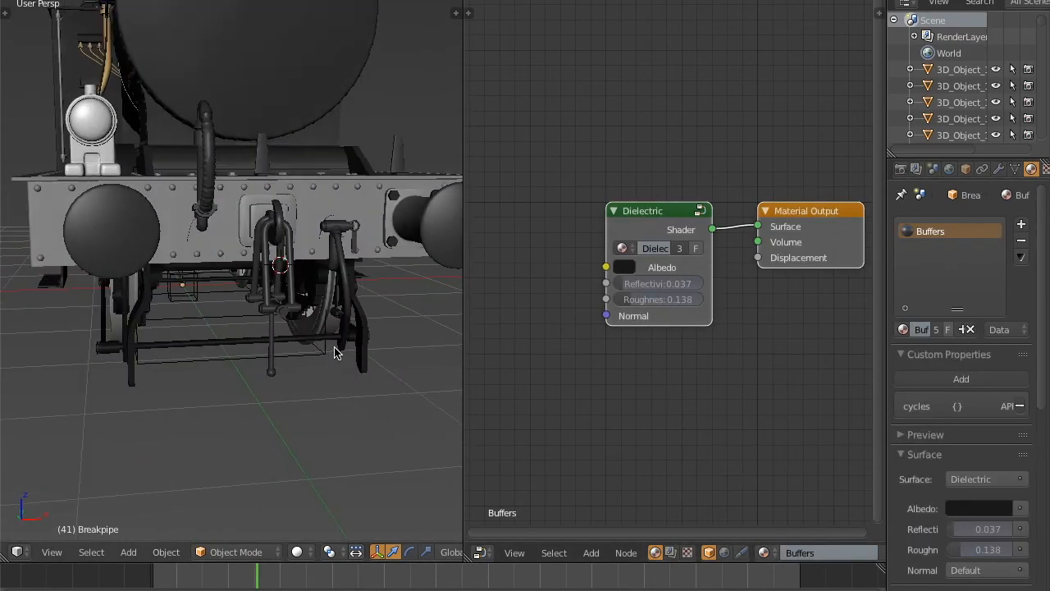
middle_click_drag(312, 246, 401, 308)
scroll(399, 344, "up", 6)
right_click(399, 360)
scroll(394, 355, "down", 5)
middle_click_drag(394, 354, 277, 314)
right_click(304, 343)
scroll(278, 315, "up", 4)
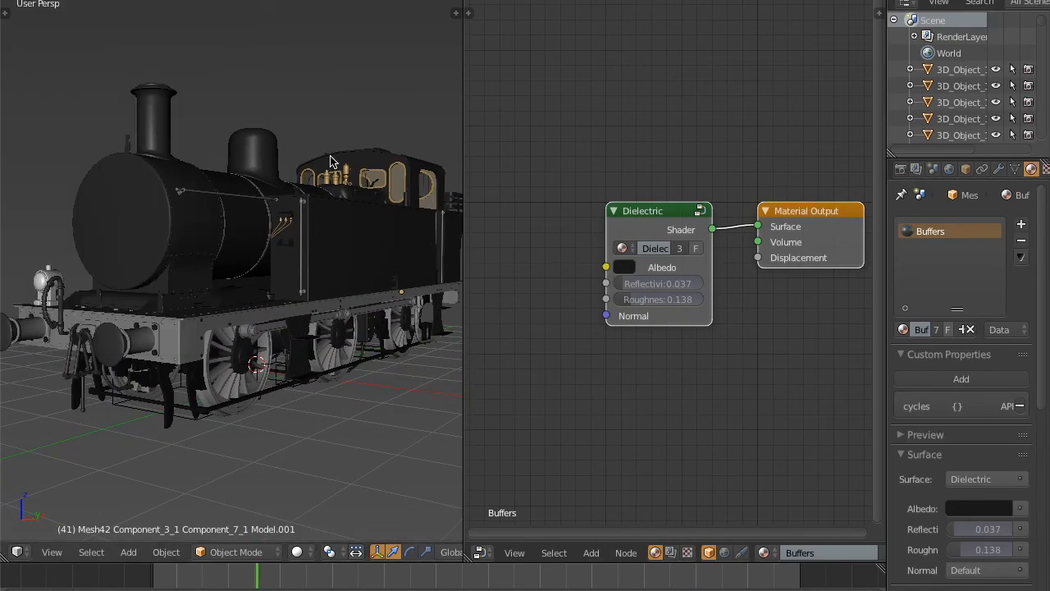
scroll(331, 161, "down", 2)
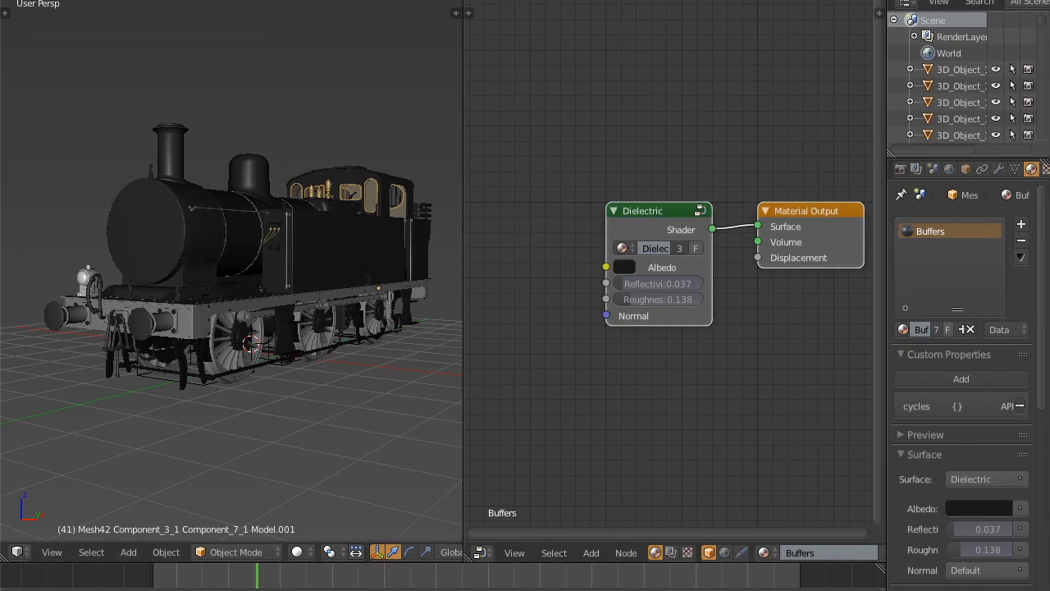
scroll(366, 268, "up", 2)
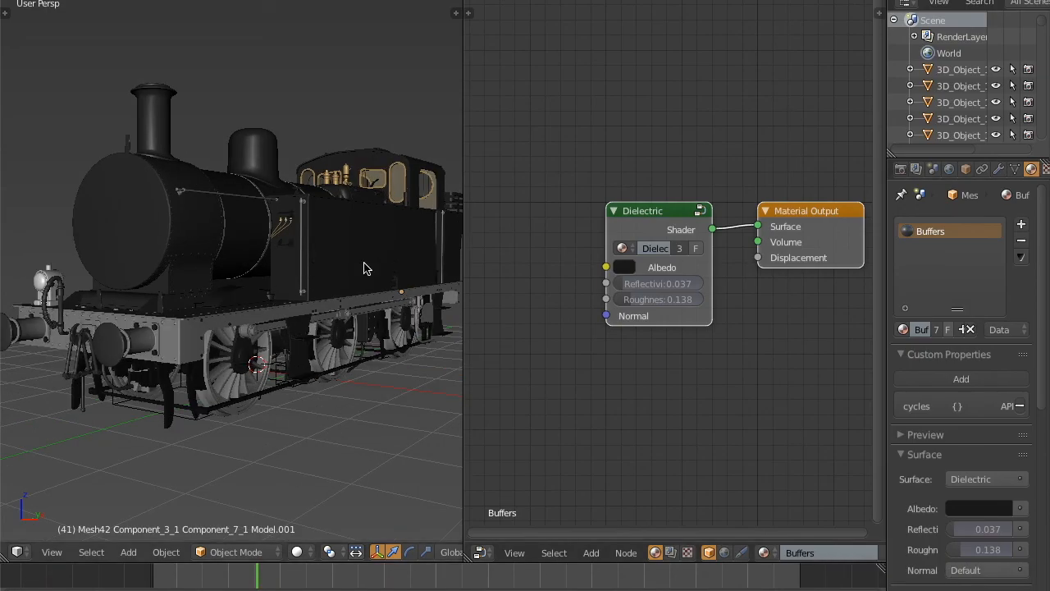
scroll(408, 269, "down", 1)
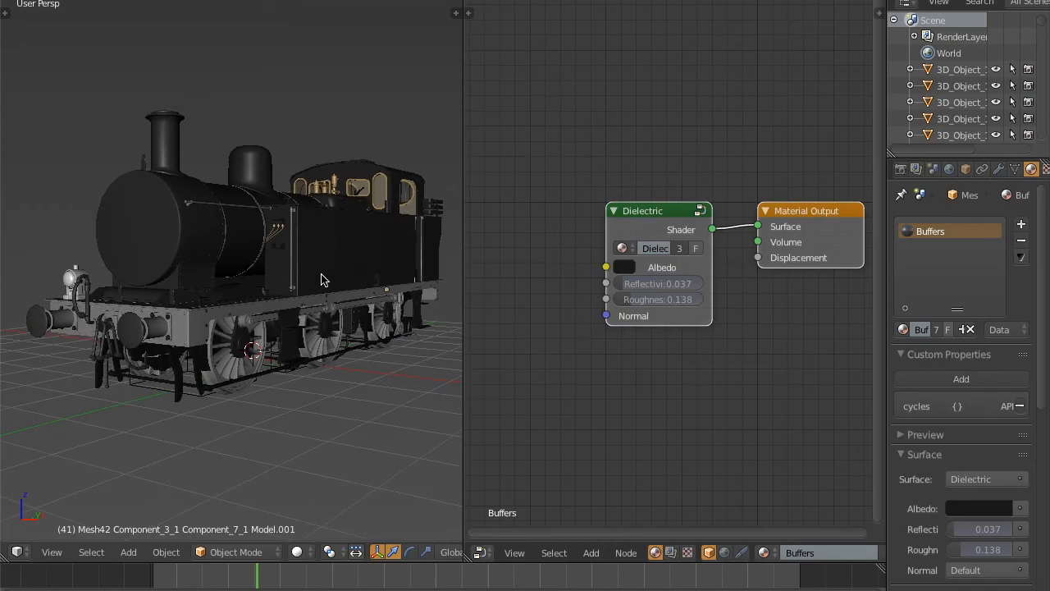
middle_click_drag(318, 281, 358, 272)
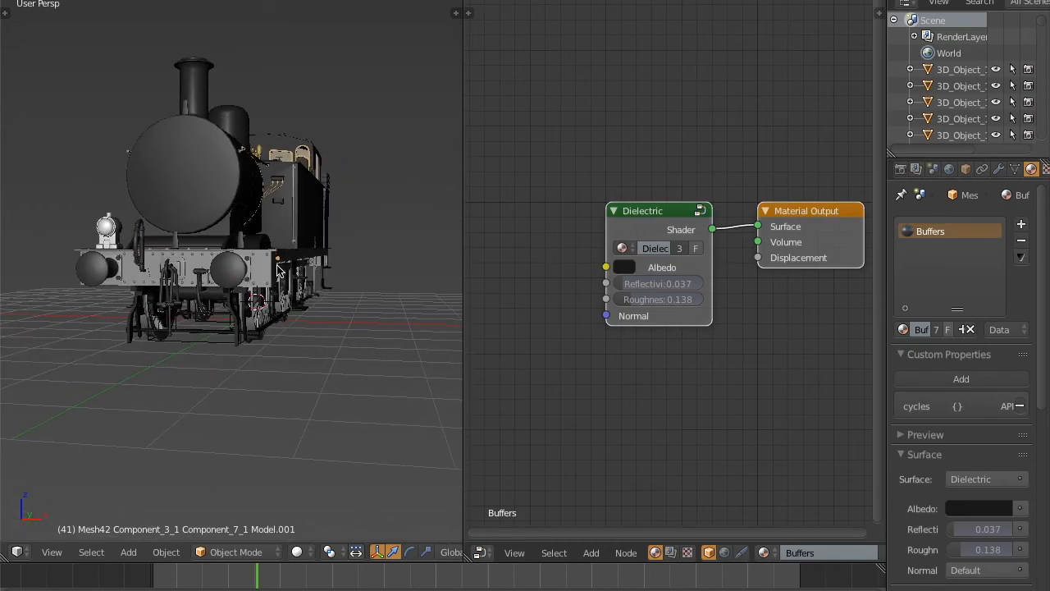
Step: Create a new material for the running plate and buffer beam and apply the black acrylic paint preset from the dielectric PBR materials
scroll(277, 271, "up", 4)
middle_click_drag(277, 271, 234, 257)
right_click(235, 258)
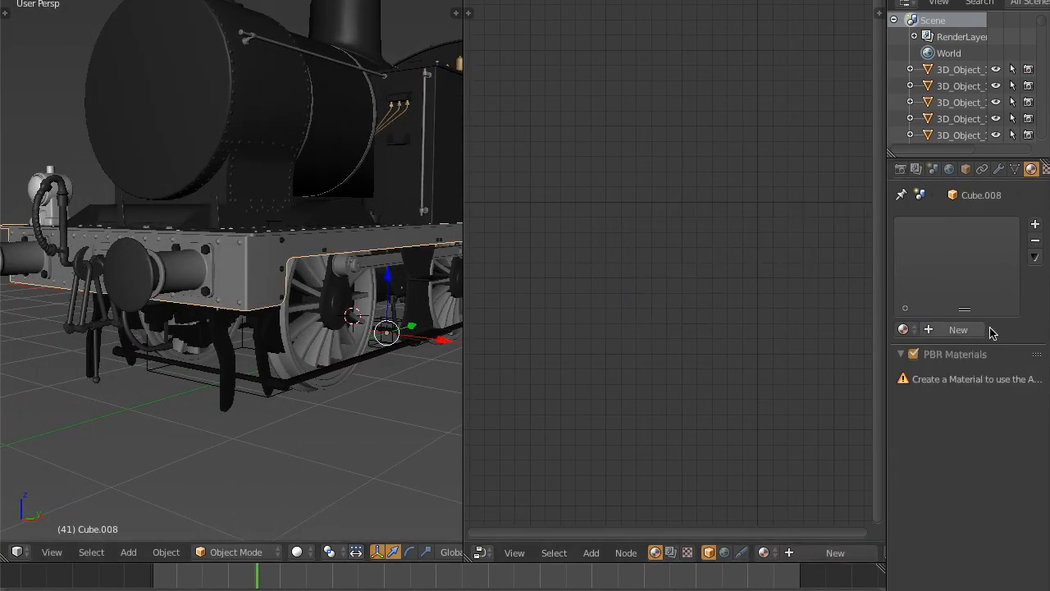
left_click(942, 332)
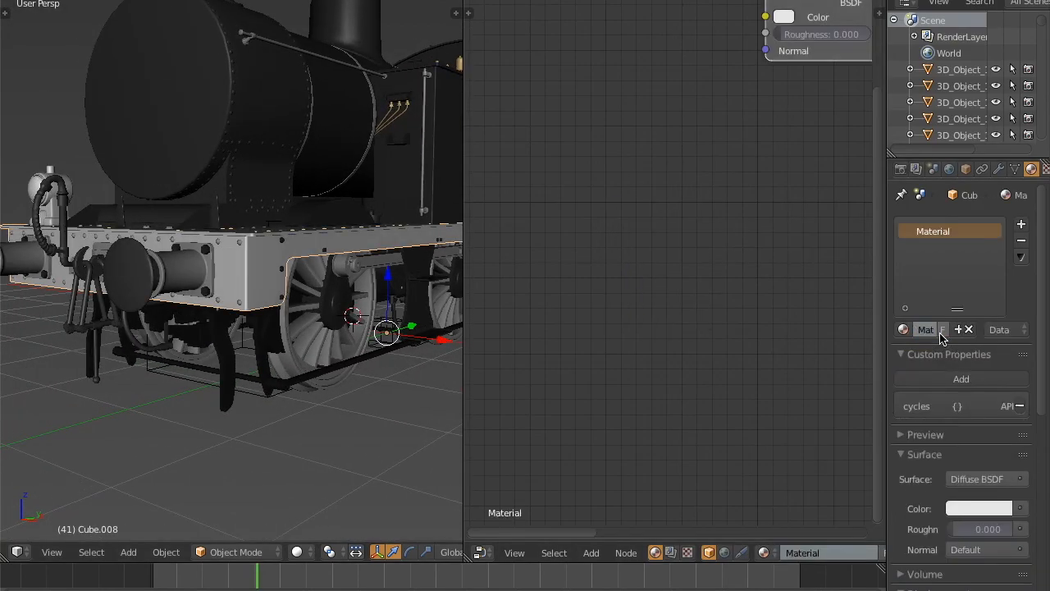
scroll(1040, 382, "down", 10)
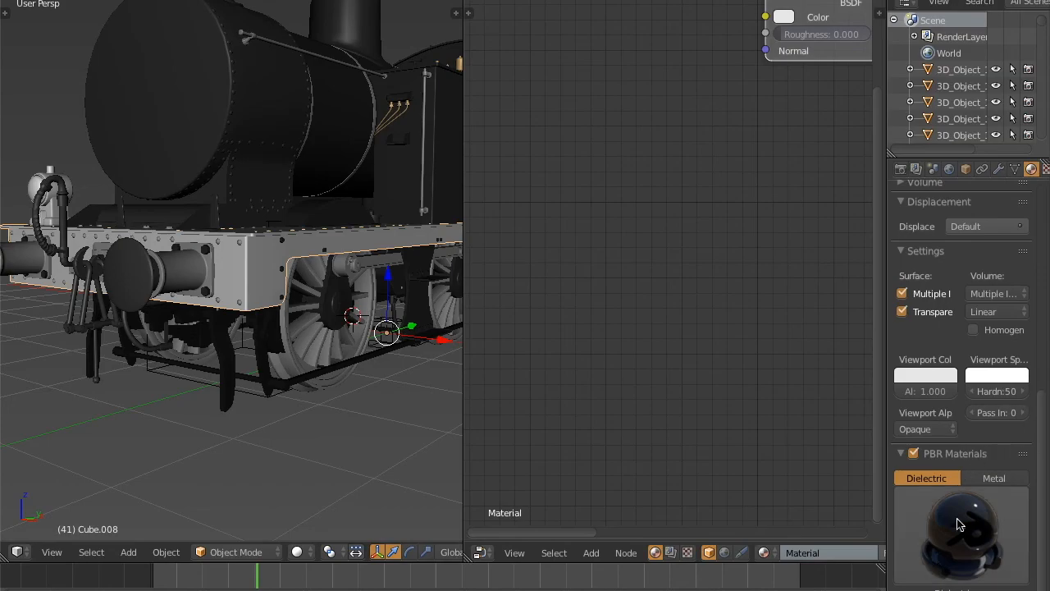
left_click(965, 541)
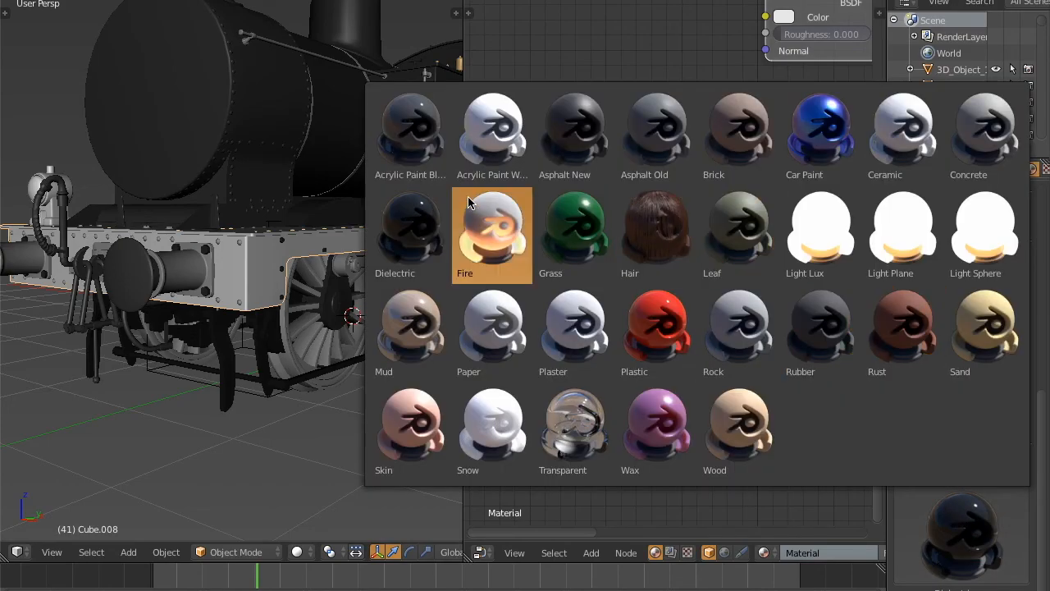
left_click(422, 135)
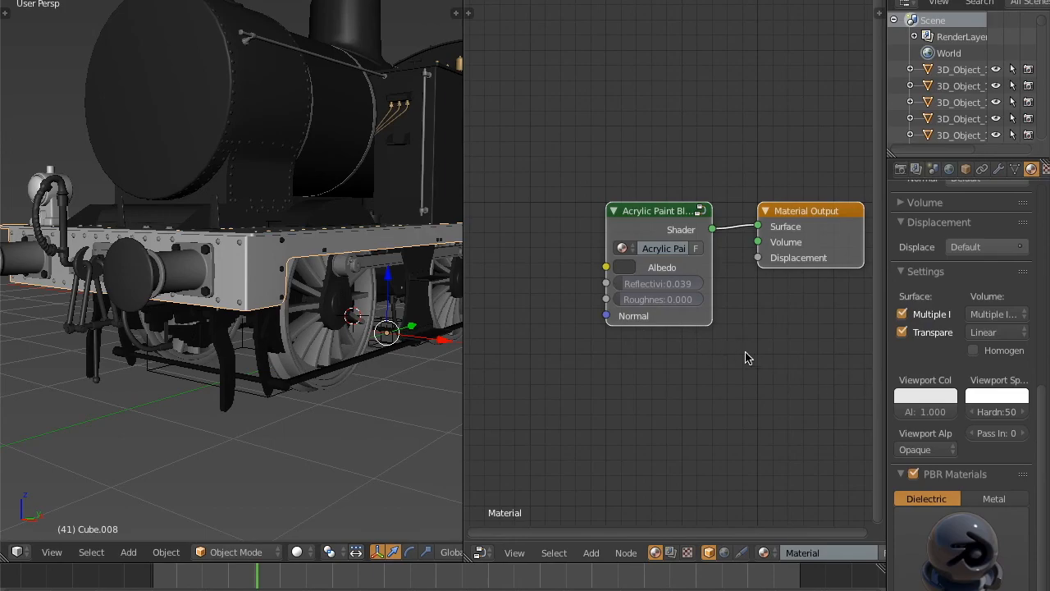
Step: Set the beam paint's reflectivity to 0.169, roughness to 0.591 and albedo to bright red, and copy that red to its viewport color
left_click(650, 289)
type(".169")
key("Return")
left_click(625, 267)
left_click_drag(745, 136, 745, 69)
left_click_drag(683, 113, 675, 146)
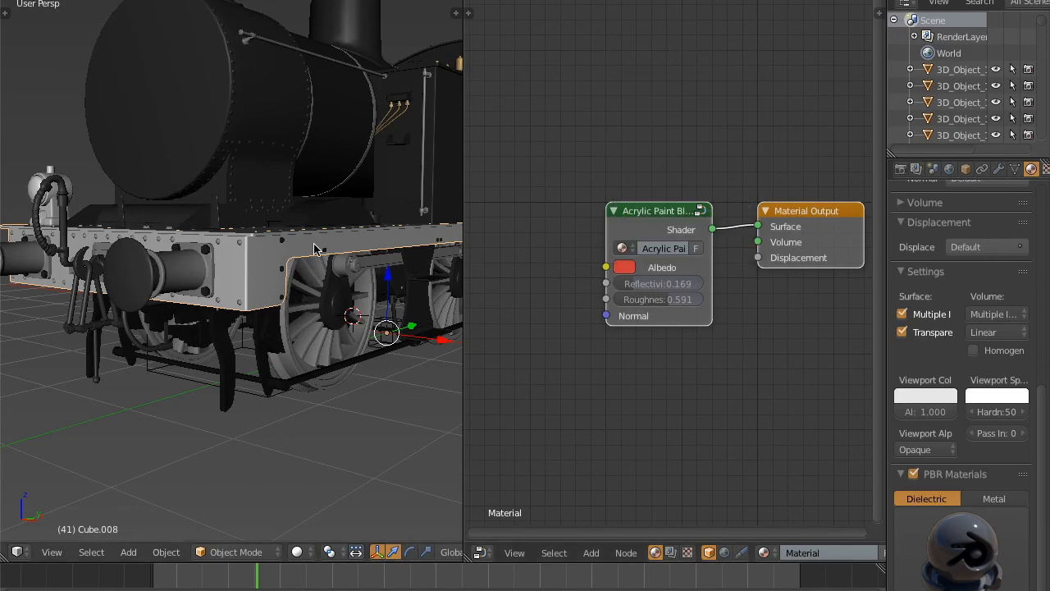
left_click(926, 396)
left_click_drag(623, 267, 926, 395)
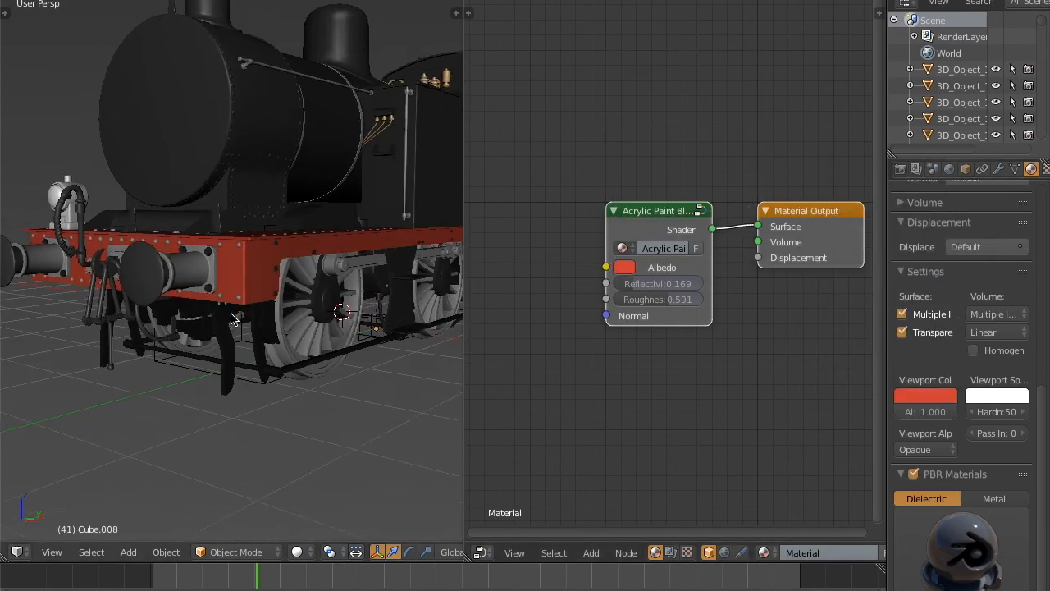
Step: Select the upper plate geometry of the red running plate in Edit Mode, using a wireframe right orthographic view
scroll(232, 318, "down", 5)
middle_click_drag(231, 318, 271, 348)
scroll(271, 347, "up", 5)
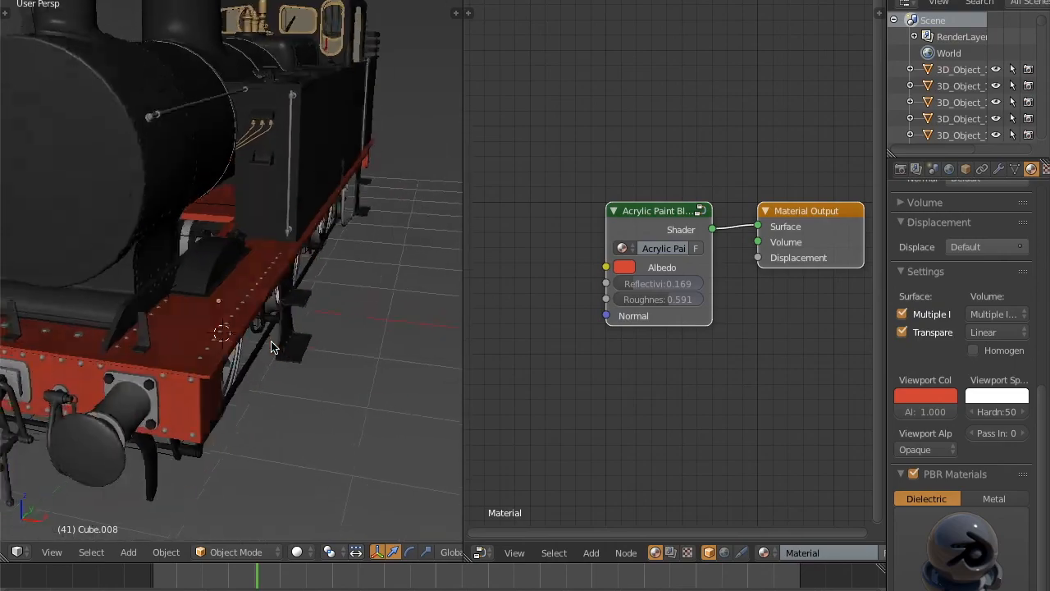
scroll(272, 346, "up", 6)
key("Tab")
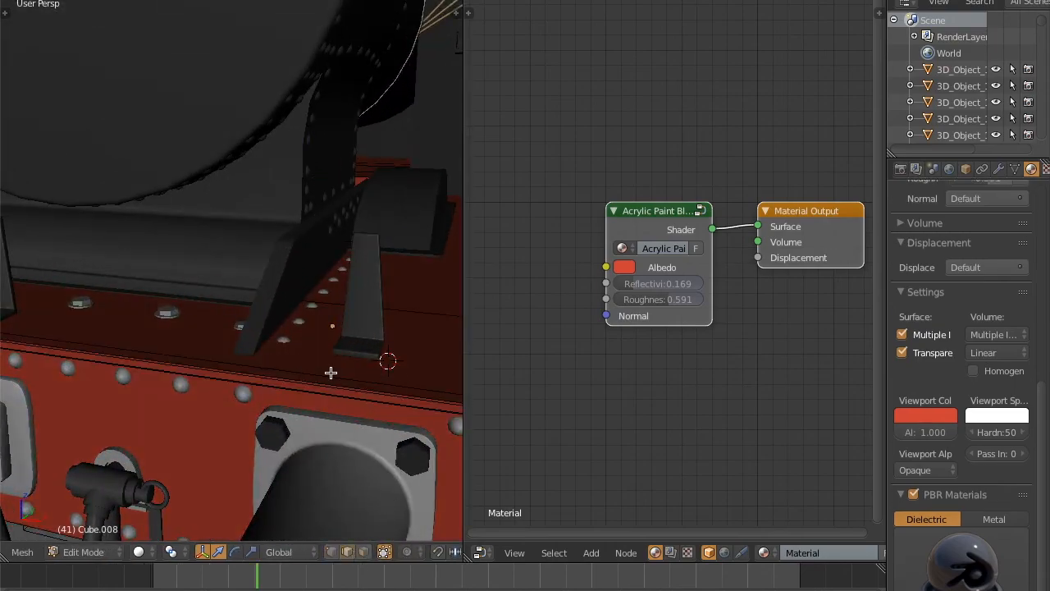
key("a")
key("KP_3")
scroll(330, 372, "down", 5)
key("KP_5")
middle_click_drag(329, 371, 314, 317, "shift")
scroll(315, 317, "up", 2)
left_click(332, 551)
key("z")
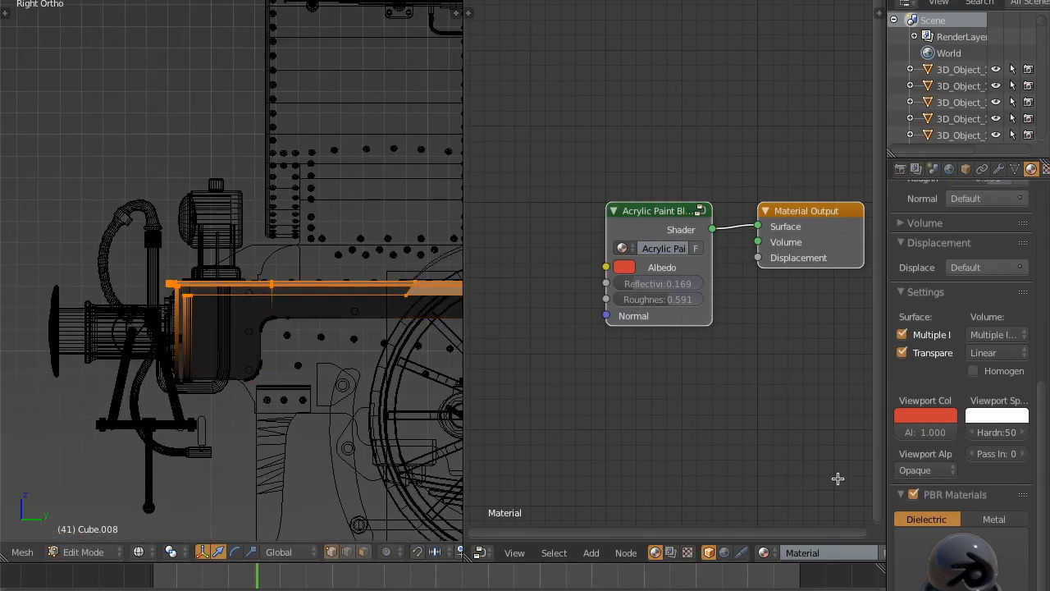
Step: Examine the selected upper plate geometry of the running plate from several sides in both wireframe and solid views
middle_click_drag(800, 447, 799, 448)
key("z")
middle_click_drag(222, 354, 251, 309)
scroll(272, 364, "down", 3)
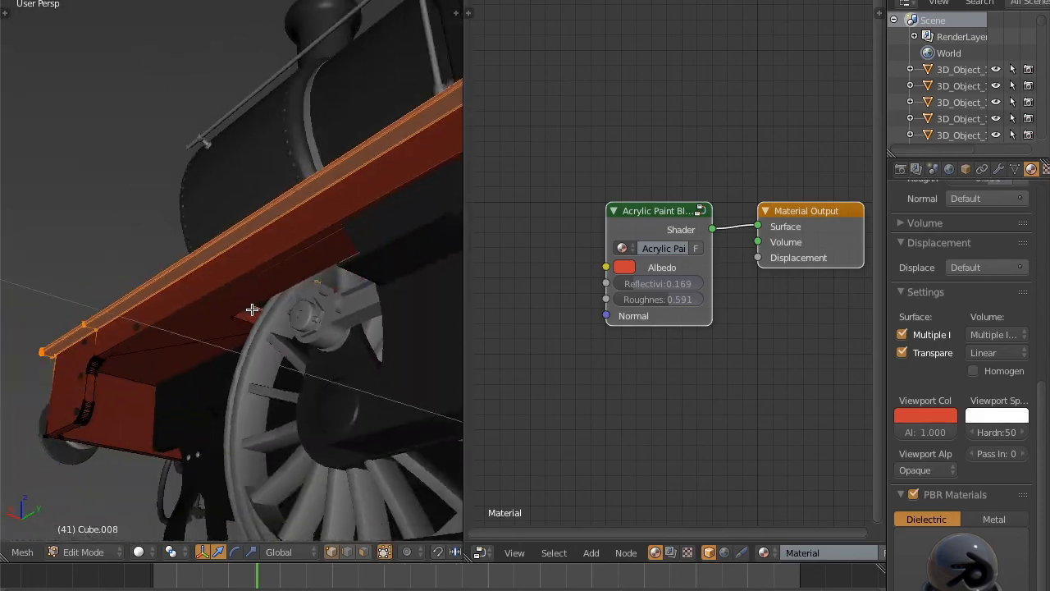
key("KP_3")
key("KP_5")
key("z")
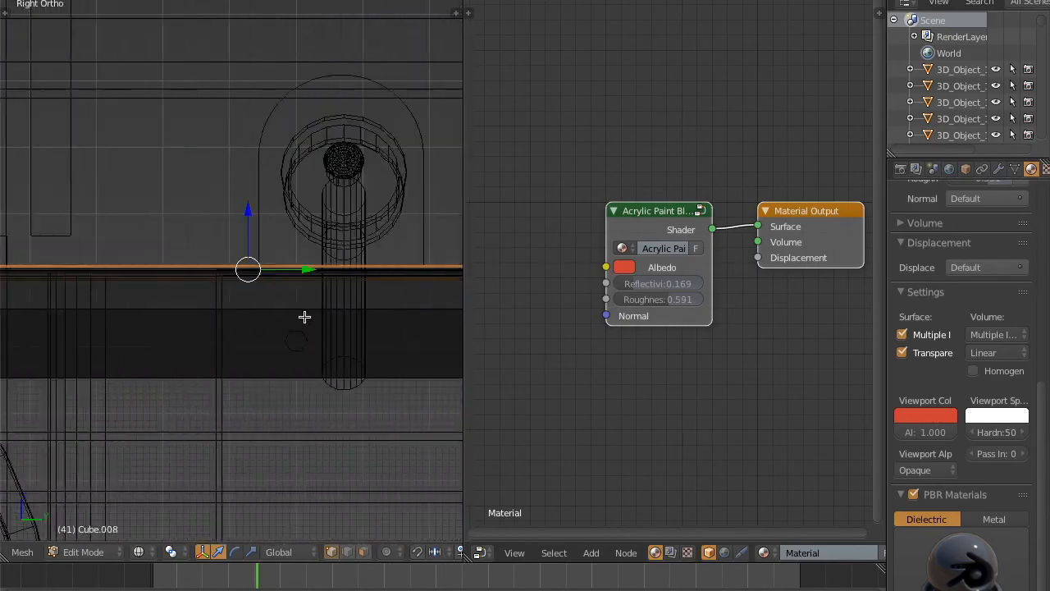
key("z")
middle_click_drag(351, 250, 251, 363)
key("KP_3")
key("z")
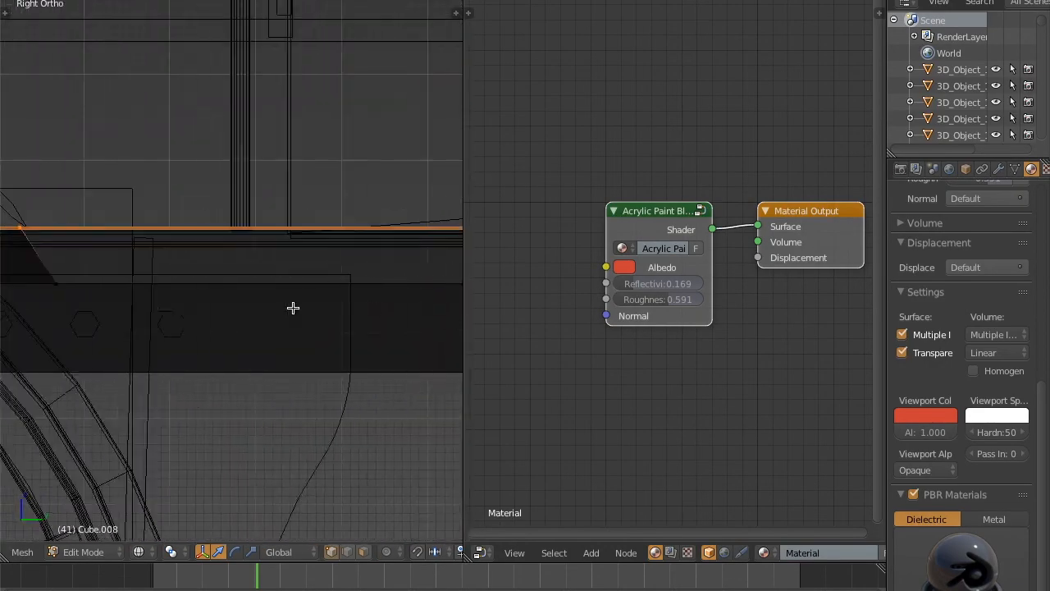
key("z")
key("KP_1")
key("KP_5")
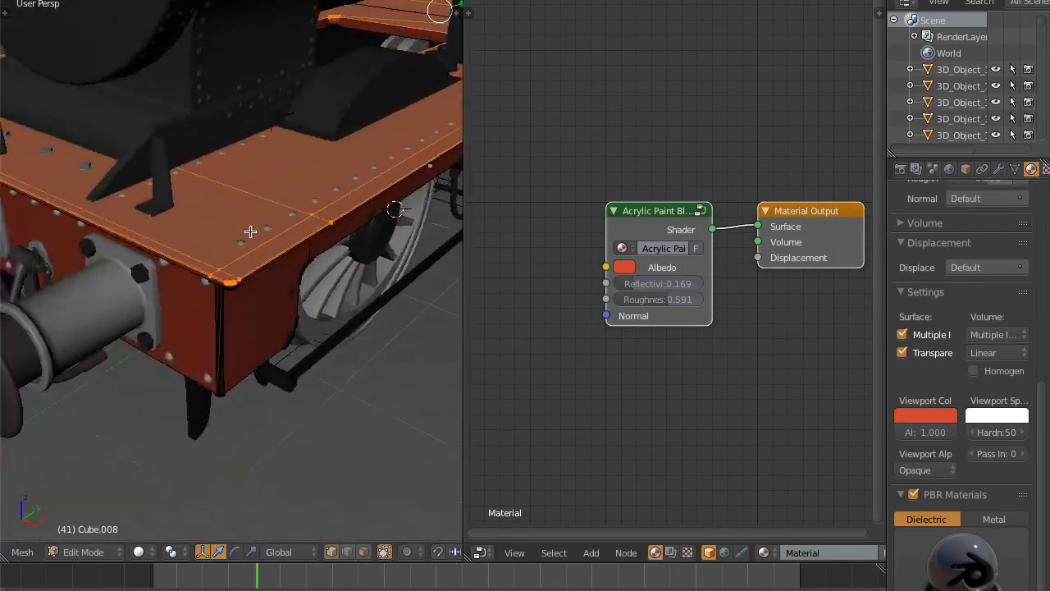
middle_click_drag(312, 203, 298, 349)
key("z")
scroll(293, 363, "down", 4)
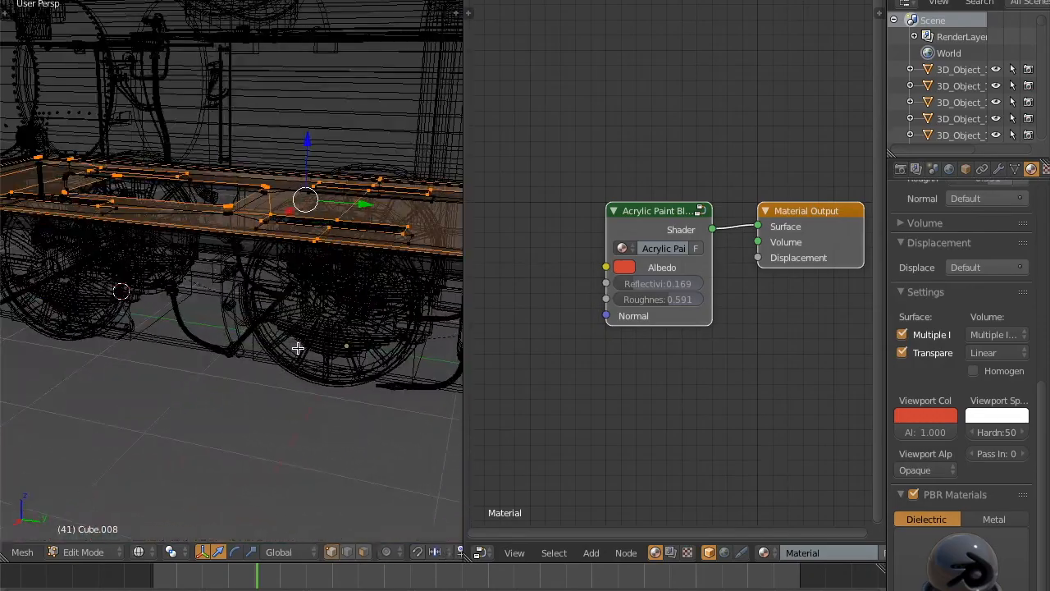
scroll(301, 348, "up", 3)
key("KP_1")
scroll(304, 324, "down", 4)
key("KP_3")
scroll(153, 267, "down", 2)
scroll(152, 268, "up", 5)
mouse_move(153, 268)
middle_mouse_down()
mouse_move(307, 233)
mouse_move(348, 277)
middle_mouse_up()
key("z")
scroll(994, 305, "up", 12)
Step: Add a second material slot to the running plate with a new material using the white acrylic paint dielectric PBR preset
left_click(1024, 224)
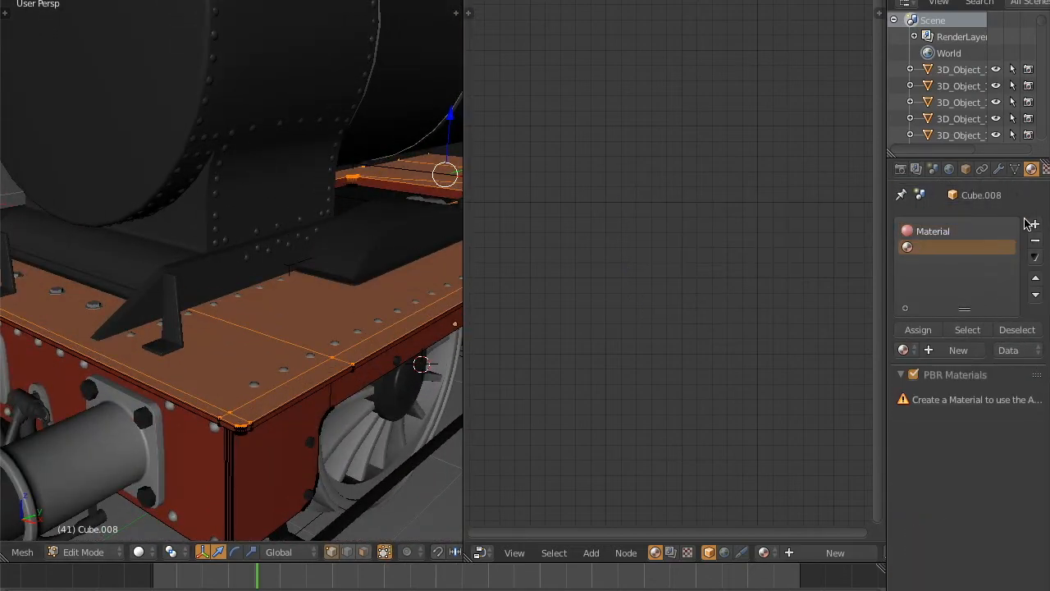
left_click(956, 351)
left_click_drag(1048, 279, 1048, 499)
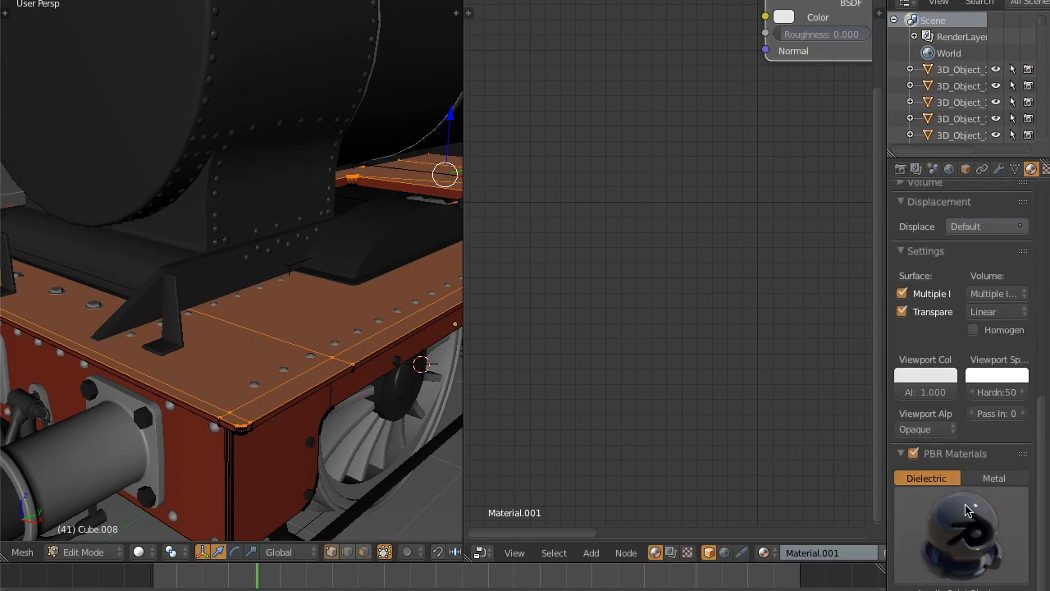
left_click(965, 511)
left_click(498, 143)
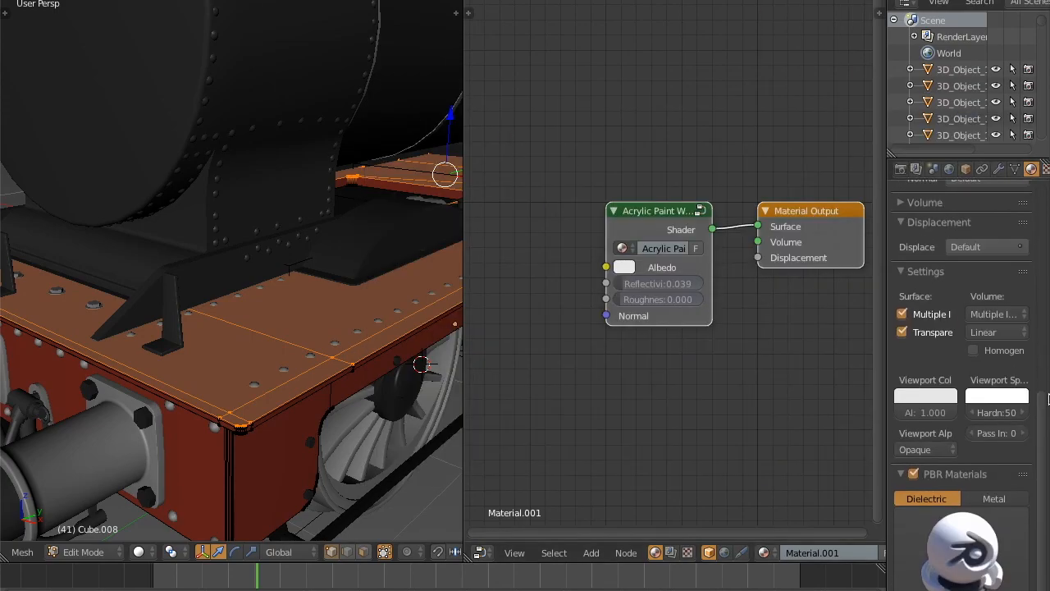
Step: Set the white acrylic paint's reflectivity to 0.169 and its roughness to 0.591
left_click(651, 284)
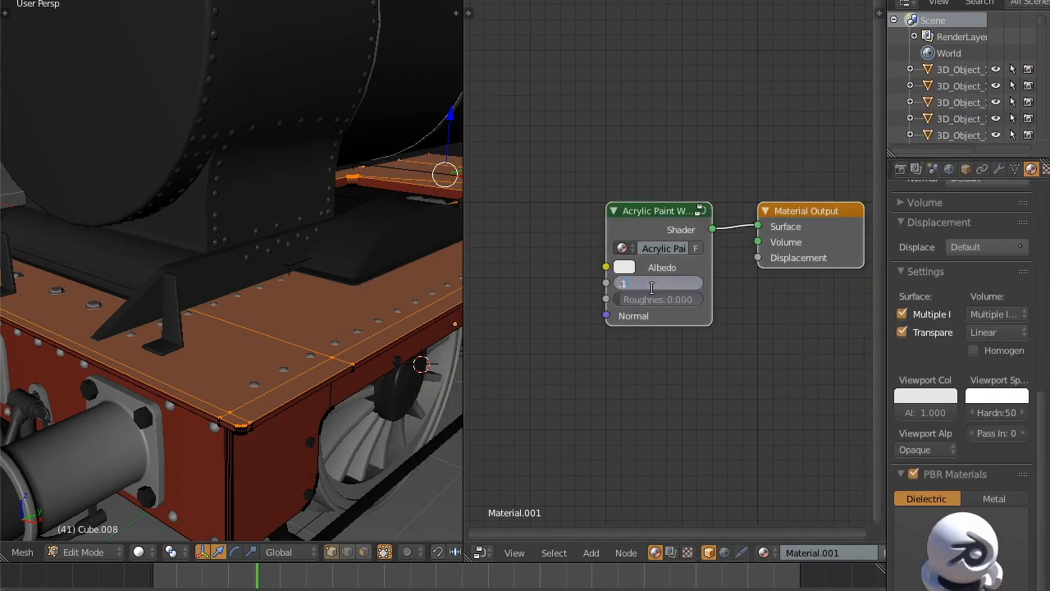
key("Return")
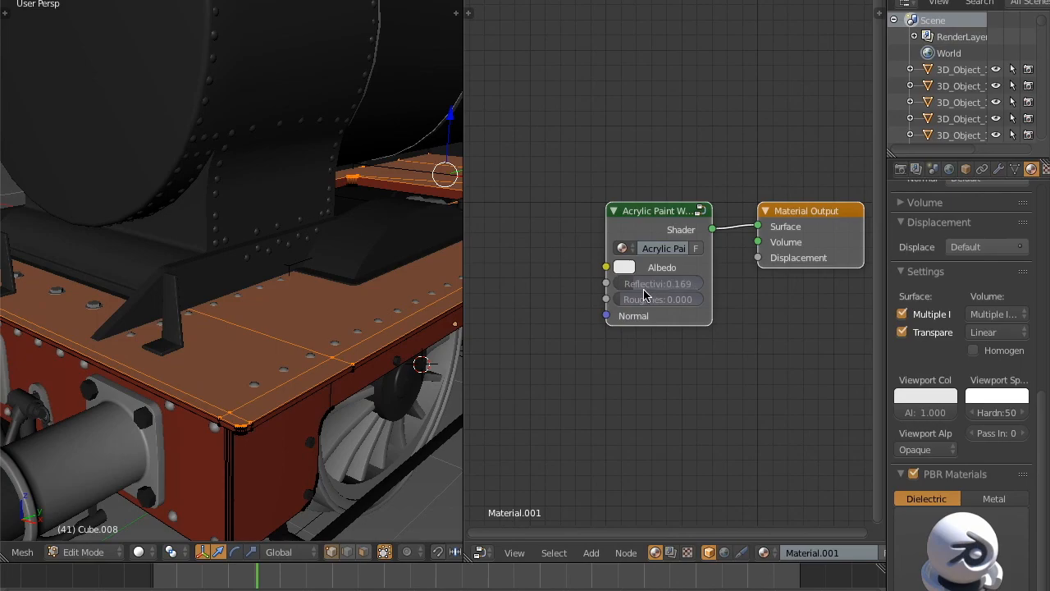
left_click(647, 300)
type(".591")
key("Return")
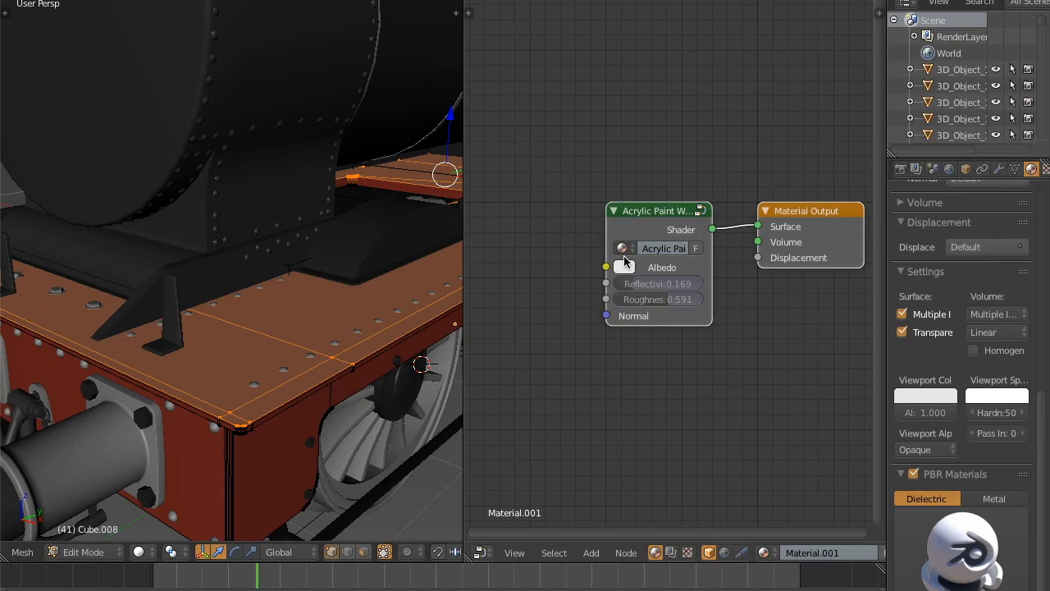
Step: Darken the white paint's albedo to light grey and match the material's viewport color to it
left_click(625, 267)
left_click(920, 397)
left_click(942, 341)
left_click(626, 267)
Step: Assign the grey paint to the running plate's upper surface in Edit Mode and name the material Running Board
key("Tab")
scroll(300, 309, "down", 5)
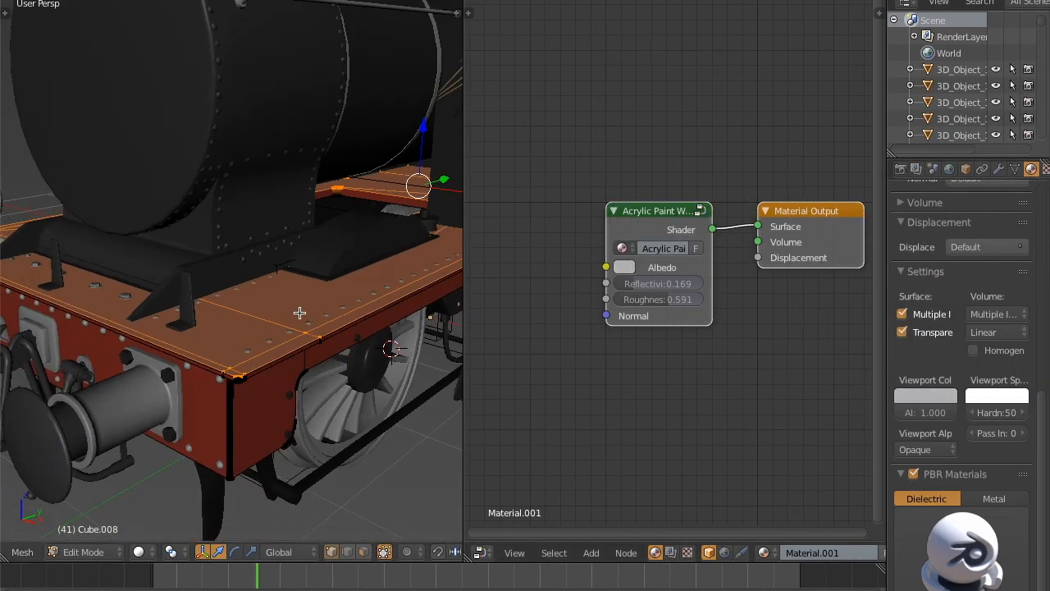
scroll(309, 321, "up", 2)
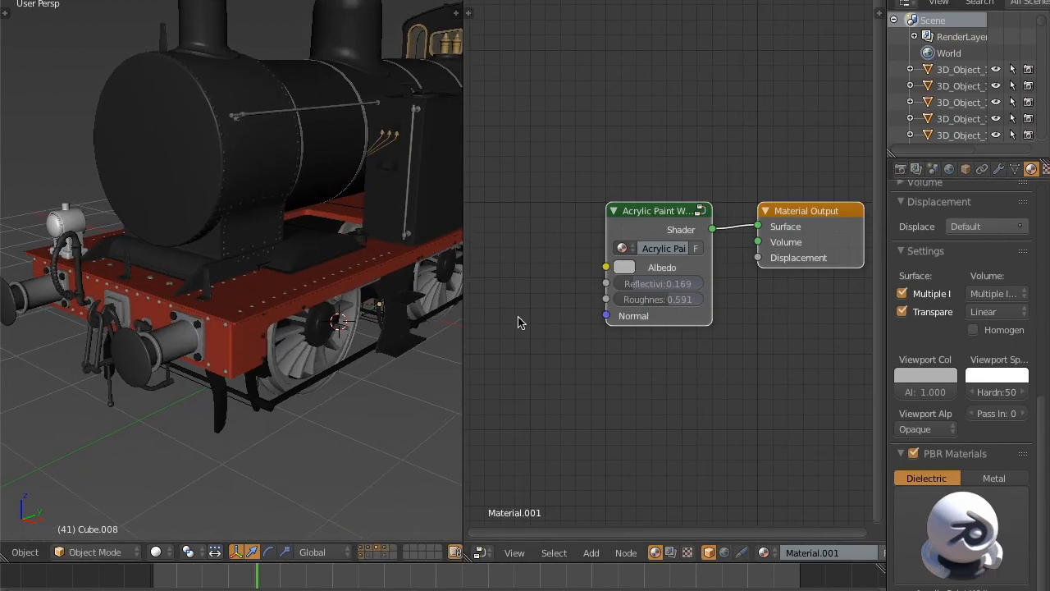
key("Tab")
key("l")
scroll(1001, 291, "up", 15)
left_click(927, 325)
key("a")
key("Tab")
scroll(308, 329, "up", 1)
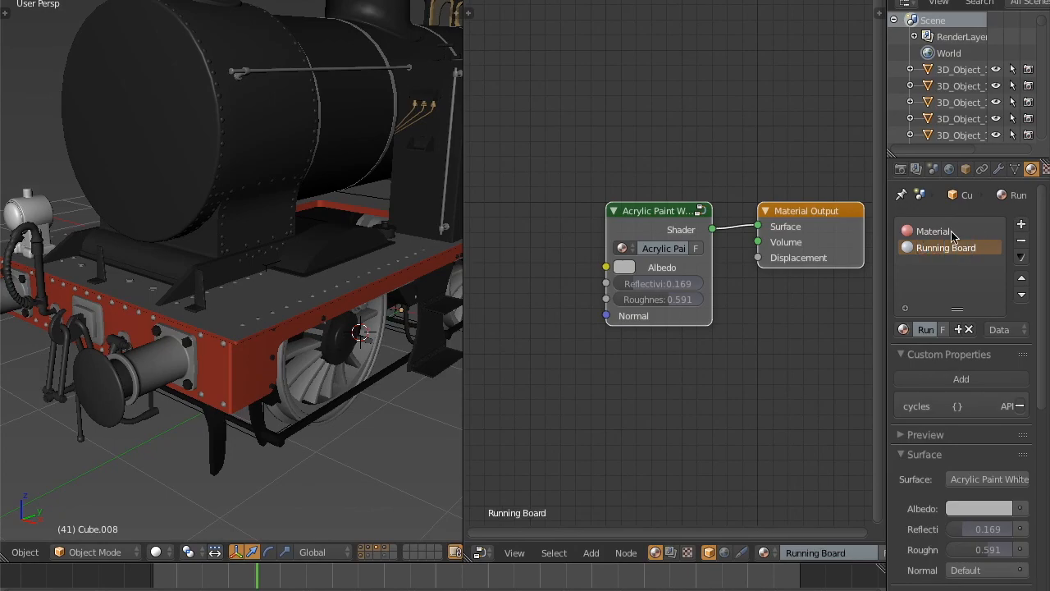
Step: Set the red buffer beam material's reflectivity to 0.012 and roughness to 0.236
middle_click_drag(251, 314, 303, 308)
left_click(952, 232)
left_click(660, 283)
type("0.012")
key("Return")
left_click(677, 301)
type("0.236")
key("Return")
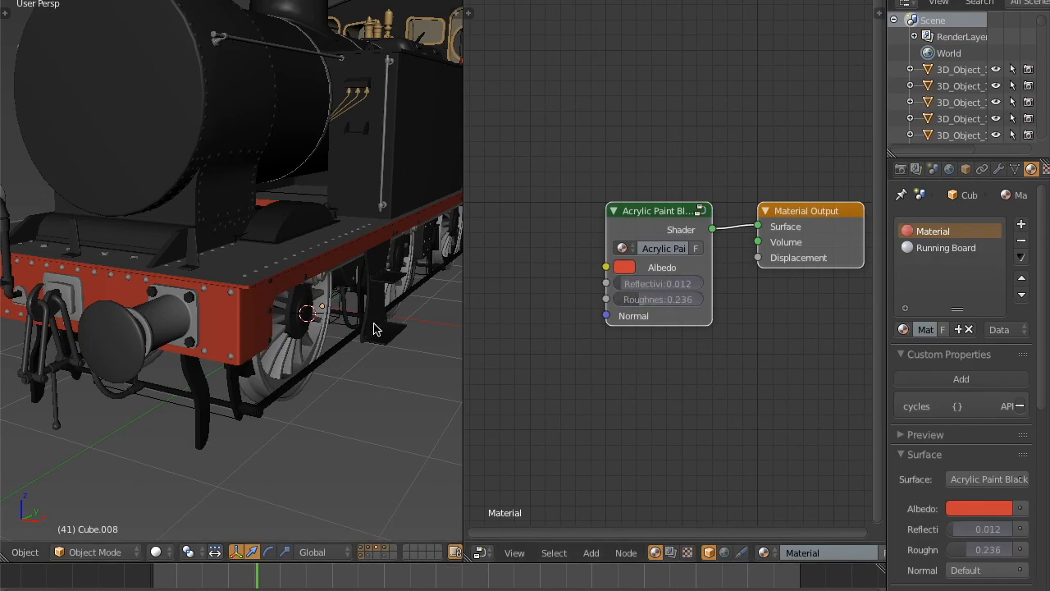
Step: Assign the red beam material to the buffer housings and footplate rivets, and save the file
middle_click_drag(283, 302, 341, 279)
scroll(342, 279, "up", 3)
key("Tab")
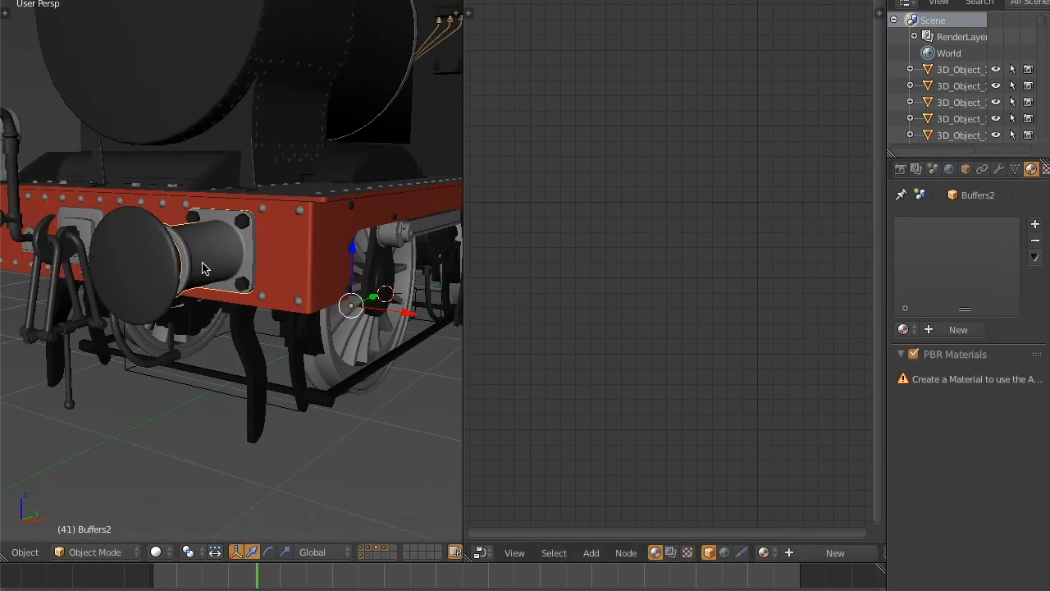
left_click(763, 553)
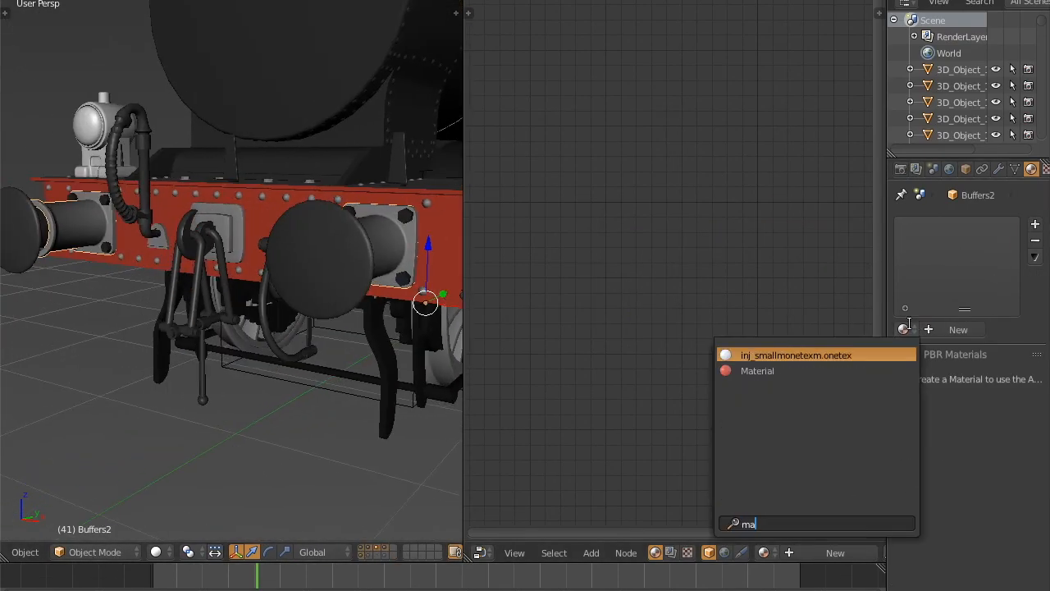
right_click(211, 244)
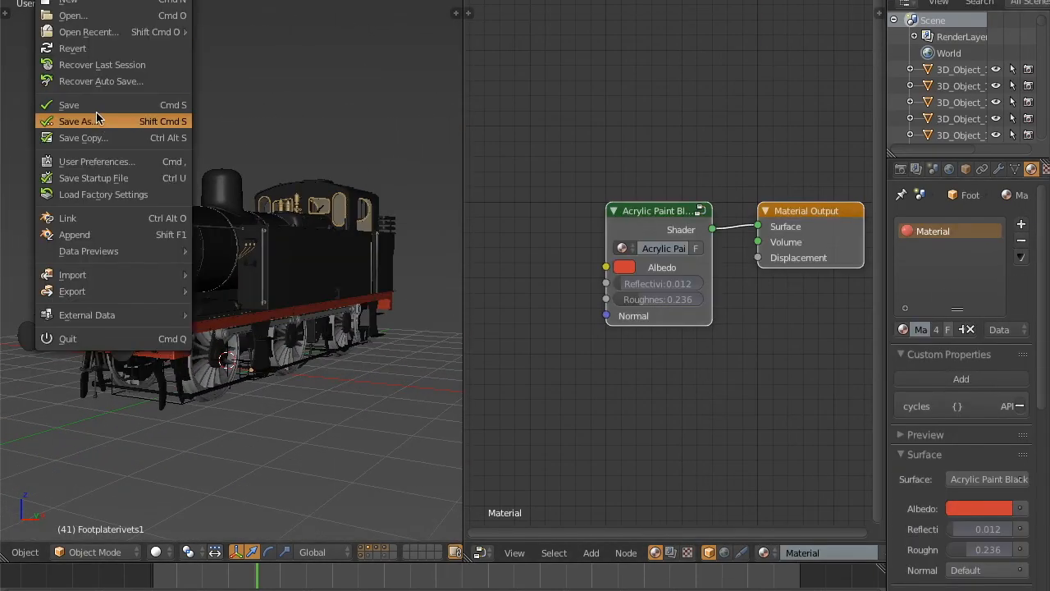
left_click(101, 111)
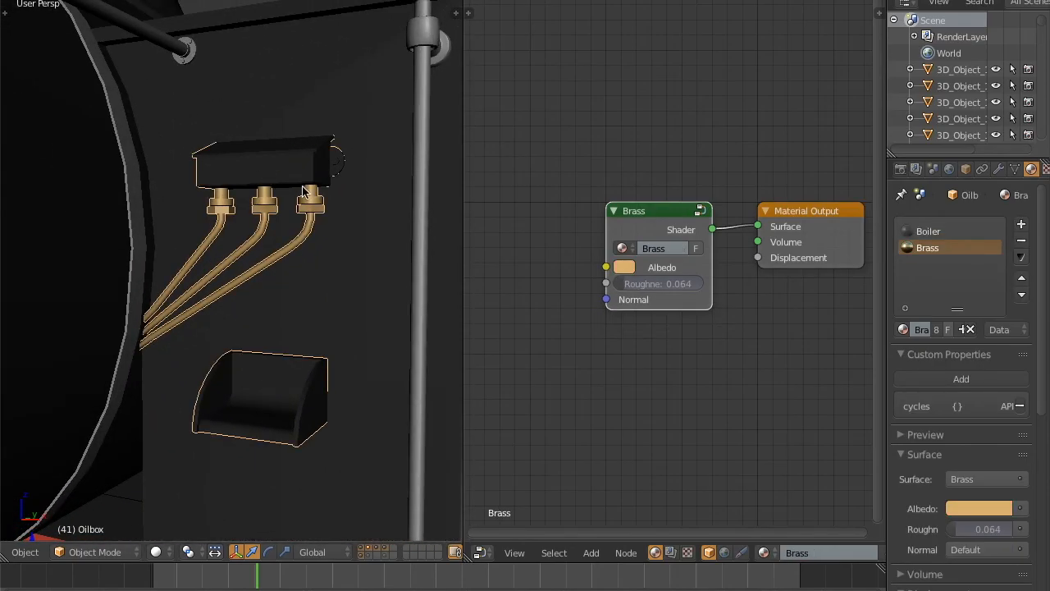
Step: Edit the oil box mesh and assign the Brass material to the box above the oil pipes
key("Tab")
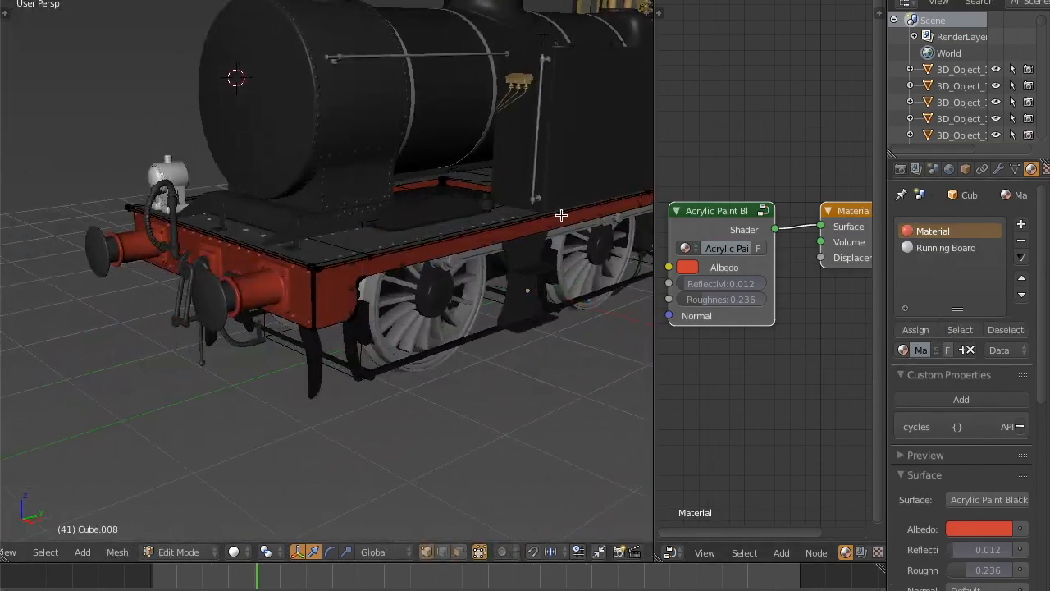
Step: Pick several points along the edges of the running plate mesh in Edit Mode as a combined selection
middle_click_drag(562, 215, 276, 230)
scroll(448, 270, "up", 4)
right_click(448, 270)
middle_click_drag(296, 137, 200, 46)
right_click(155, 167, "shift")
scroll(373, 172, "up", 3)
right_click(372, 172, "shift")
Step: Box-select the running plate's geometry just behind the buffer beam in a wireframe right orthographic view
key("KP_3")
key("KP_5")
scroll(398, 279, "down", 8)
key("z")
key("b")
left_click_drag(272, 195, 284, 366)
scroll(399, 312, "up", 6)
middle_click_drag(399, 312, 537, 347)
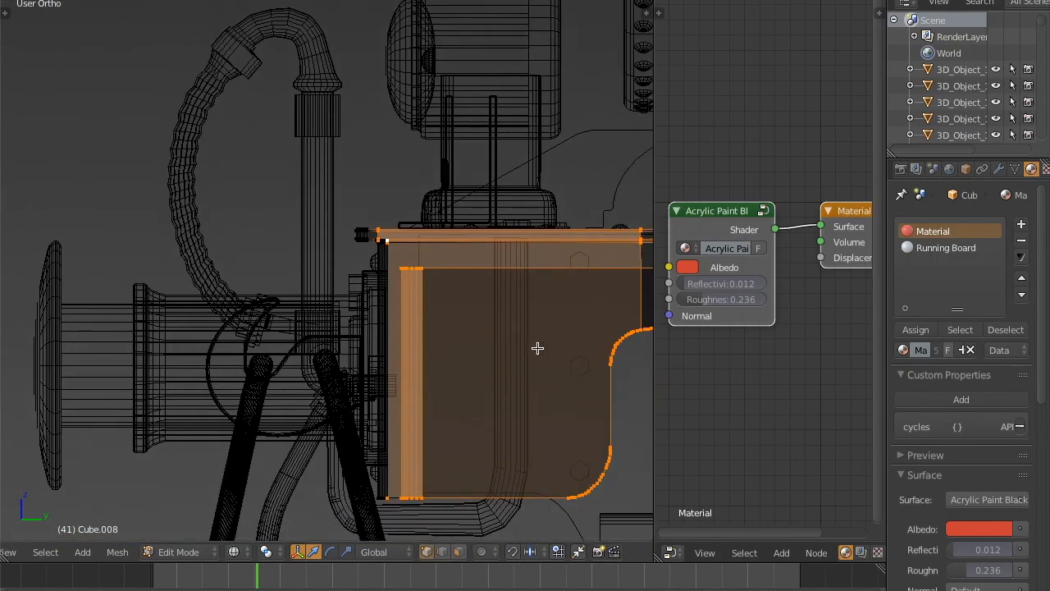
Step: Box-select the vertices along the face of the buffer beam and bring the opposite end of the locomotive into view
key("KP_3")
key("b")
left_click_drag(349, 210, 325, 486)
scroll(409, 492, "up", 3)
middle_click_drag(410, 525, 457, 366, "shift")
key("z")
scroll(452, 338, "down", 3)
scroll(452, 337, "down", 4)
middle_click_drag(575, 337, 451, 337, "shift")
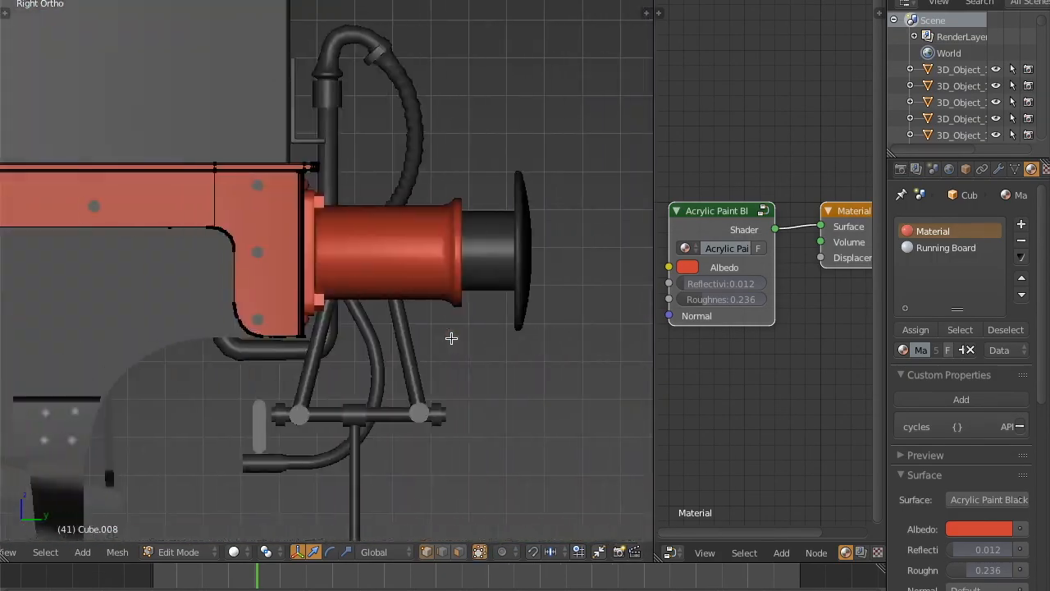
Step: Box-select the running plate's end geometry at the opposite buffer beam in wireframe
scroll(495, 80, "up", 7)
key("z")
key("b")
left_click_drag(460, 18, 197, 492)
scroll(532, 221, "up", 3)
scroll(561, 176, "down", 4)
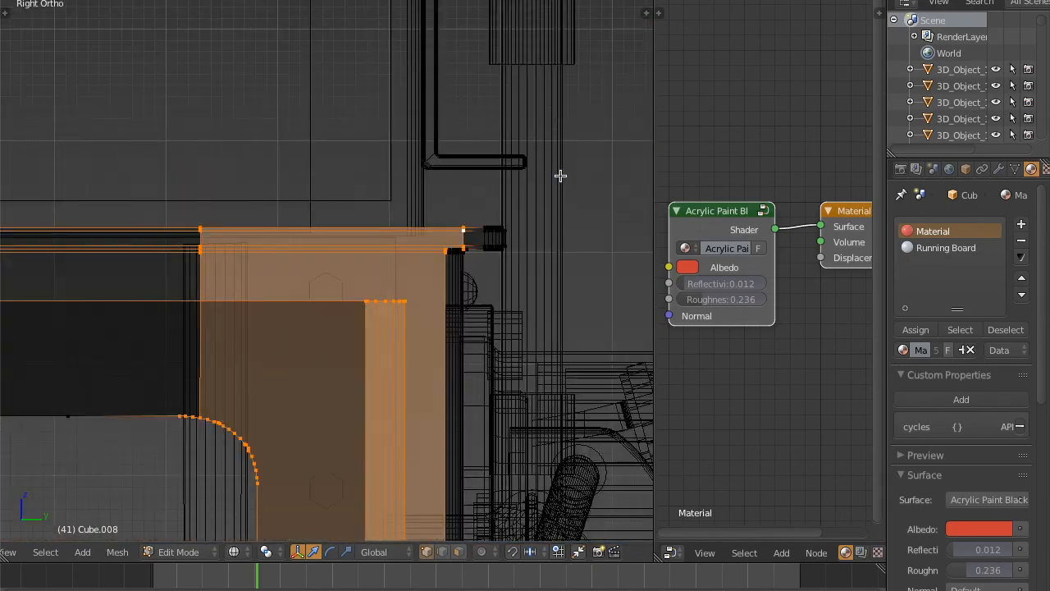
Step: Check the running plate selection along its length in wireframe and make the Running Board material slot active
middle_click_drag(560, 175, 460, 172, "shift")
scroll(539, 171, "up", 5)
scroll(539, 171, "down", 5)
scroll(317, 159, "up", 5)
middle_click_drag(222, 54, 200, 164, "shift")
scroll(199, 164, "up", 4)
scroll(199, 164, "down", 6)
middle_click_drag(410, 164, 199, 164, "shift")
scroll(200, 164, "up", 4)
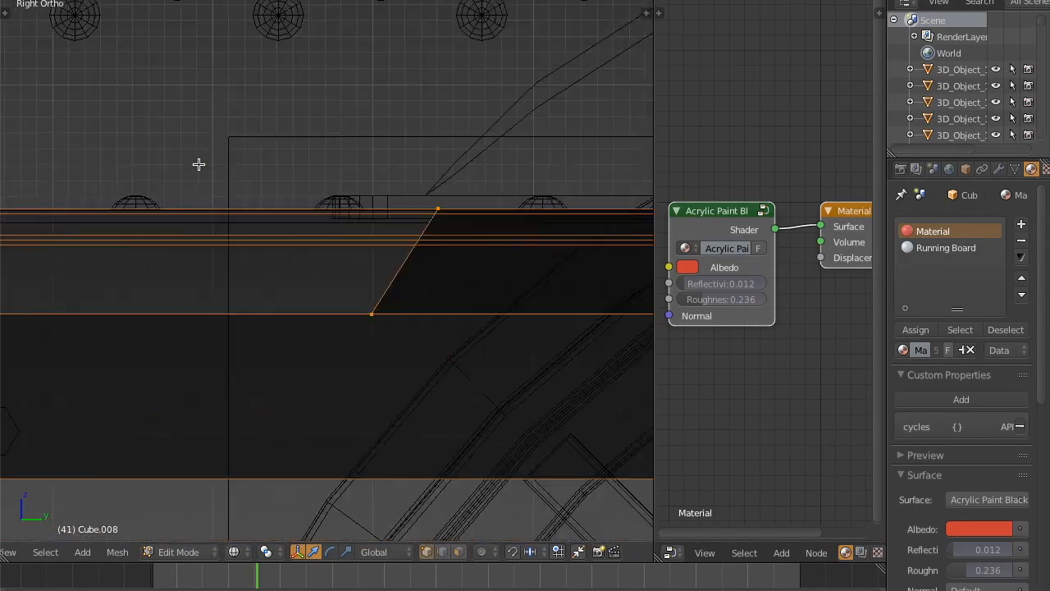
scroll(450, 156, "down", 8)
scroll(449, 156, "down", 2)
key("b")
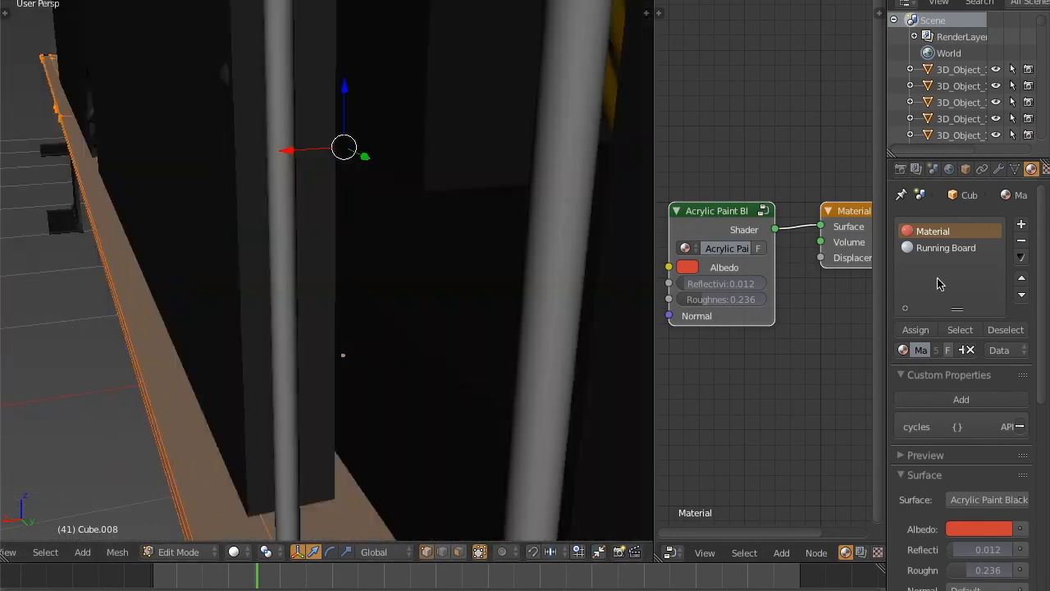
left_click(946, 248)
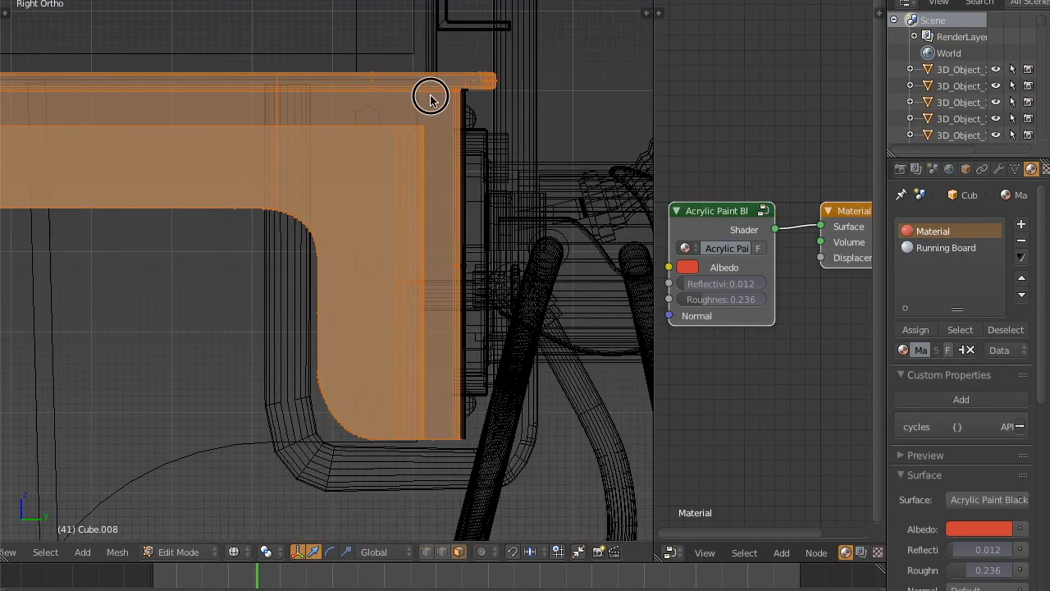
Step: Replace the Running Board slot's material with Boiler, assign it to the selected plate and side frame faces, and leave Edit Mode
key("z")
mouse_move(430, 98)
middle_mouse_down()
mouse_move(426, 272)
mouse_move(608, 279)
mouse_move(436, 251)
mouse_move(518, 241)
mouse_move(566, 284)
middle_mouse_up()
left_click(946, 248)
left_click(904, 350)
left_click(808, 377)
left_click(916, 330)
key("a")
key("Tab")
Step: Deselect everything and save the file
key("a")
left_click(49, 1)
left_click(86, 104)
Step: Select the side rod connecting the driving wheels and create a new material for it
scroll(366, 233, "up", 10)
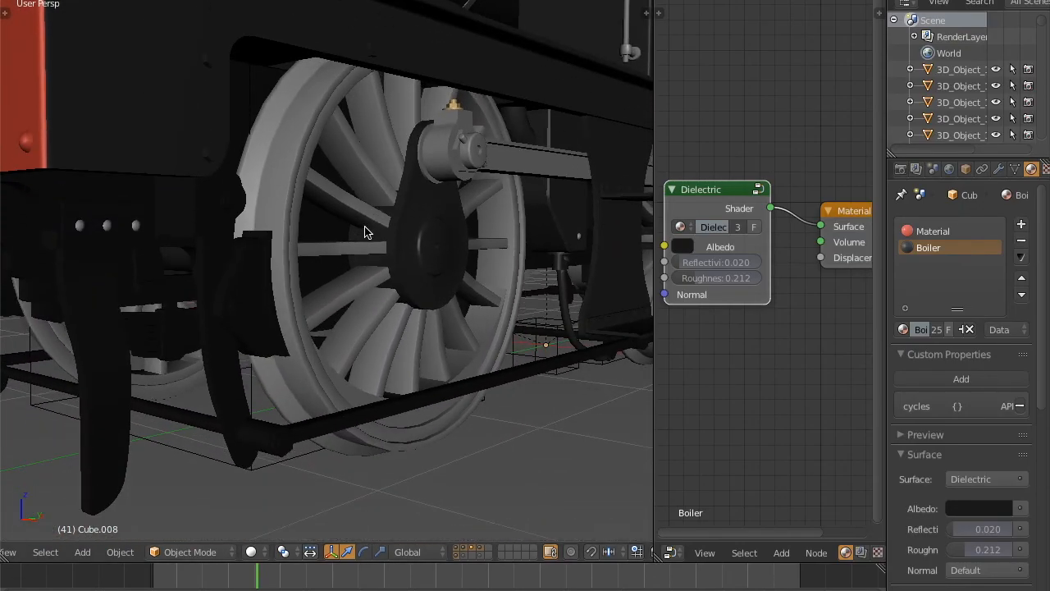
key("KP_3")
middle_click_drag(446, 213, 417, 236, "shift")
right_click(419, 236)
left_click(904, 329)
left_click(958, 329)
Step: Apply the Silver preset from the metal PBR materials to the side rod's material, with a roughness of 0.365
scroll(968, 492, "down", 8)
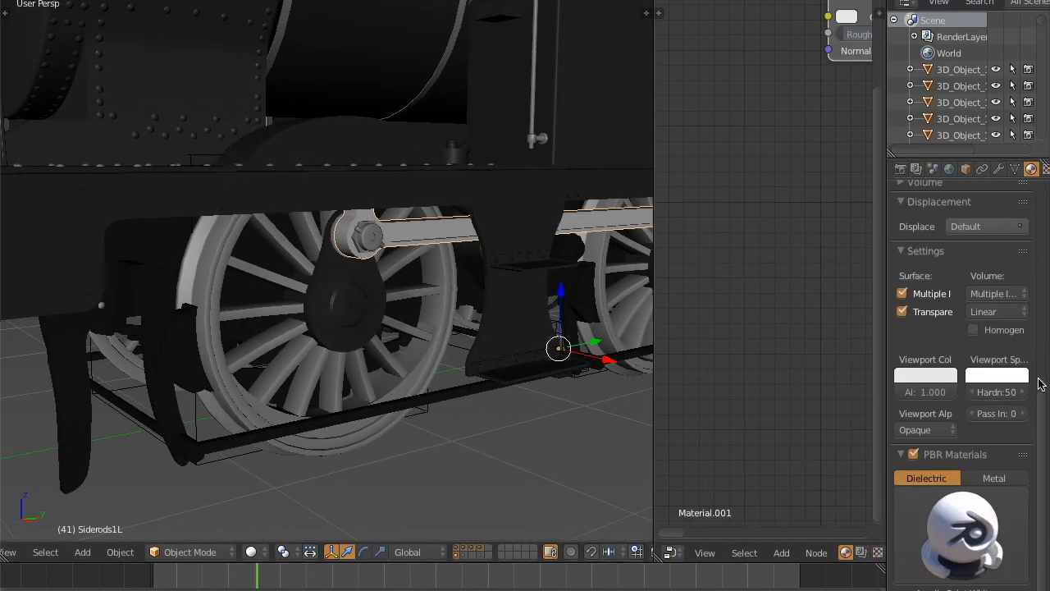
left_click(993, 479)
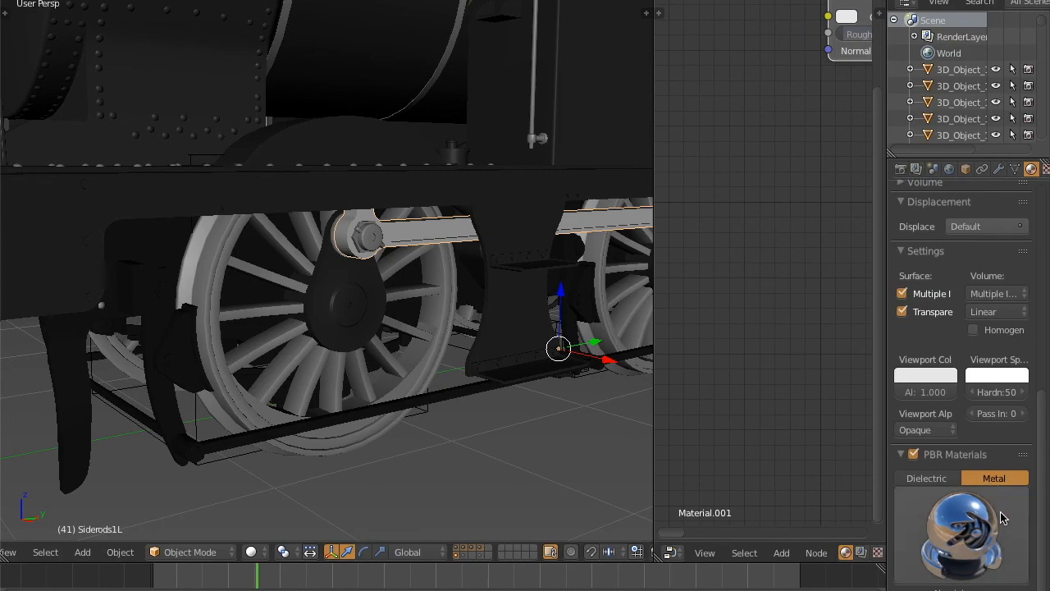
left_click(1002, 517)
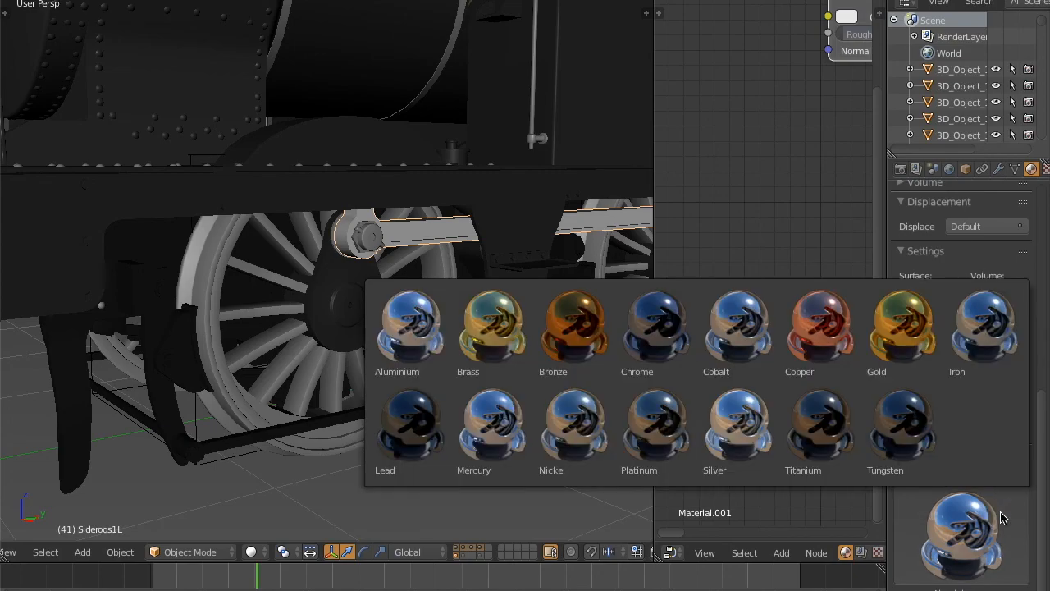
left_click(739, 422)
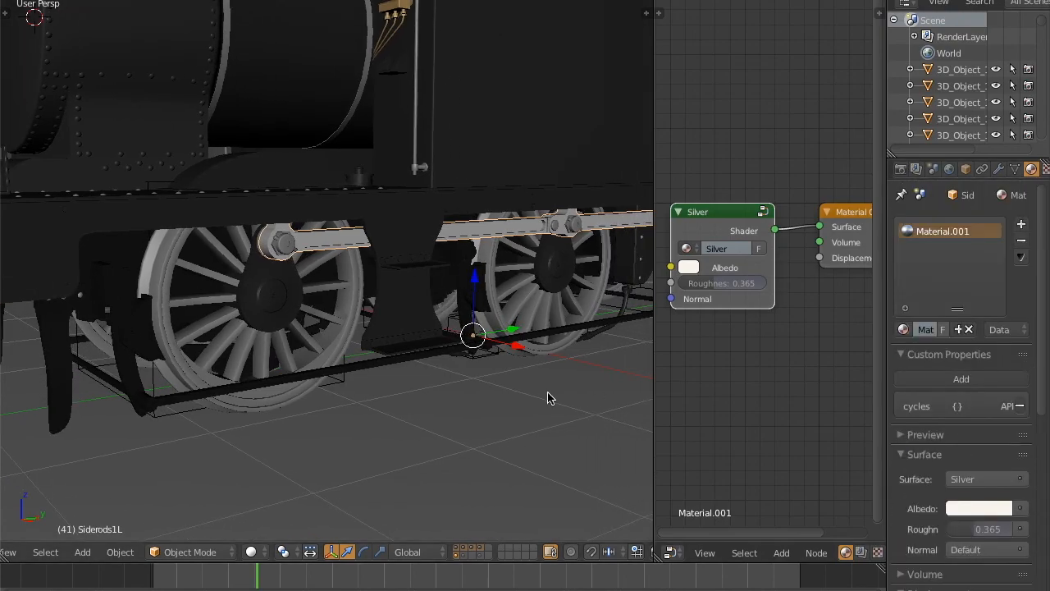
Step: Darken the side rod's silver albedo slightly to a light grey and show the viewport in rendered shading
left_click(693, 268)
left_click(788, 107)
left_click(250, 551)
left_click(285, 442)
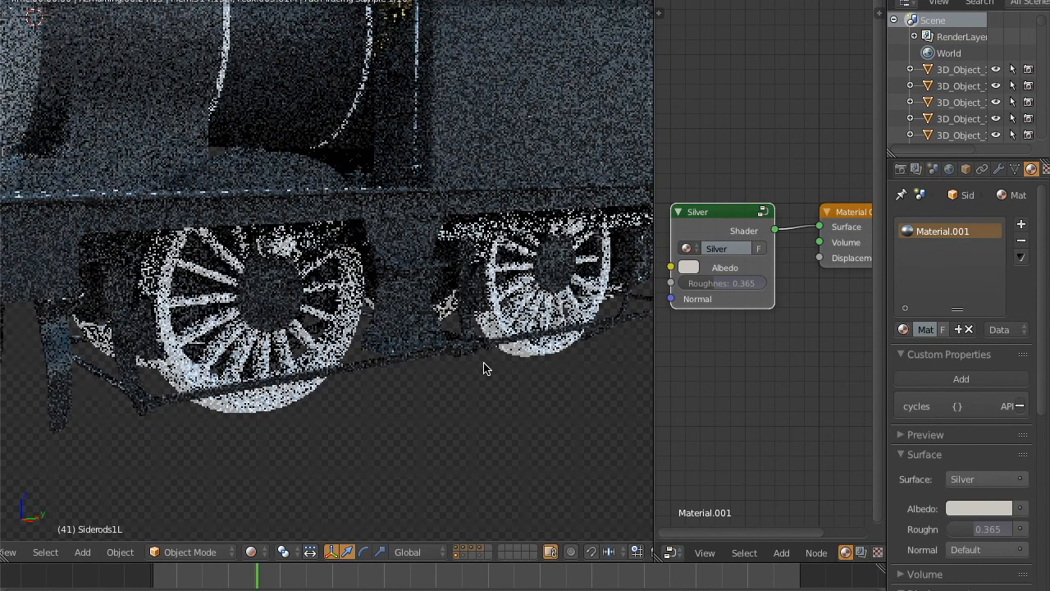
Step: Darken the silver albedo further to mid grey using the material preview, and return the viewport to solid shading
left_click(911, 439)
left_click_drag(1040, 399, 1041, 473)
left_click(691, 269)
left_click_drag(806, 87, 805, 102)
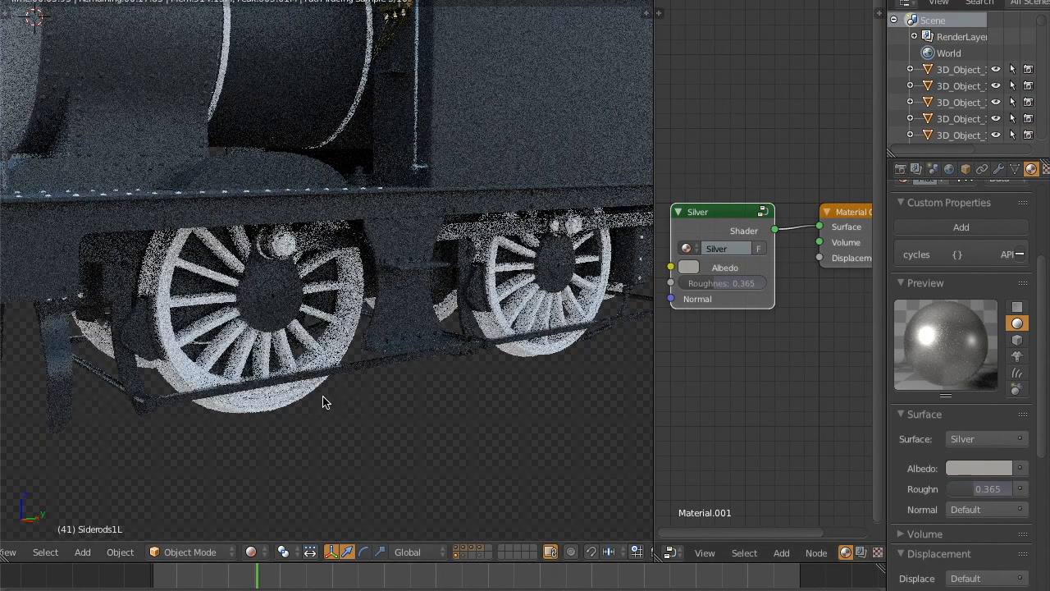
left_click(257, 551)
left_click(305, 497)
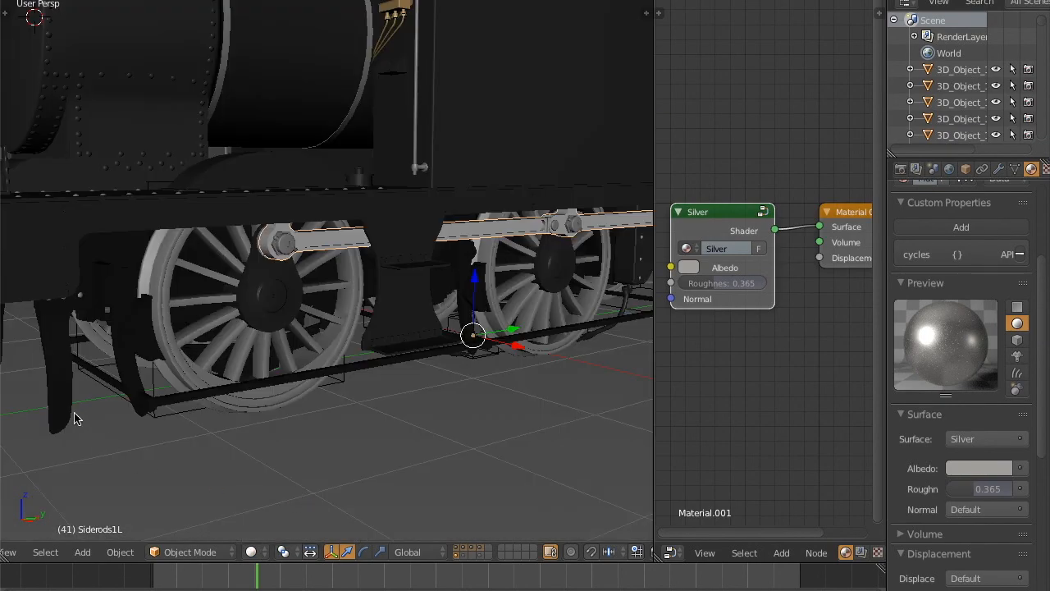
Step: Select the frame supporters in front of the wheels and look at their Cycles Black material settings
right_click(67, 420)
left_click_drag(1041, 311, 1040, 250)
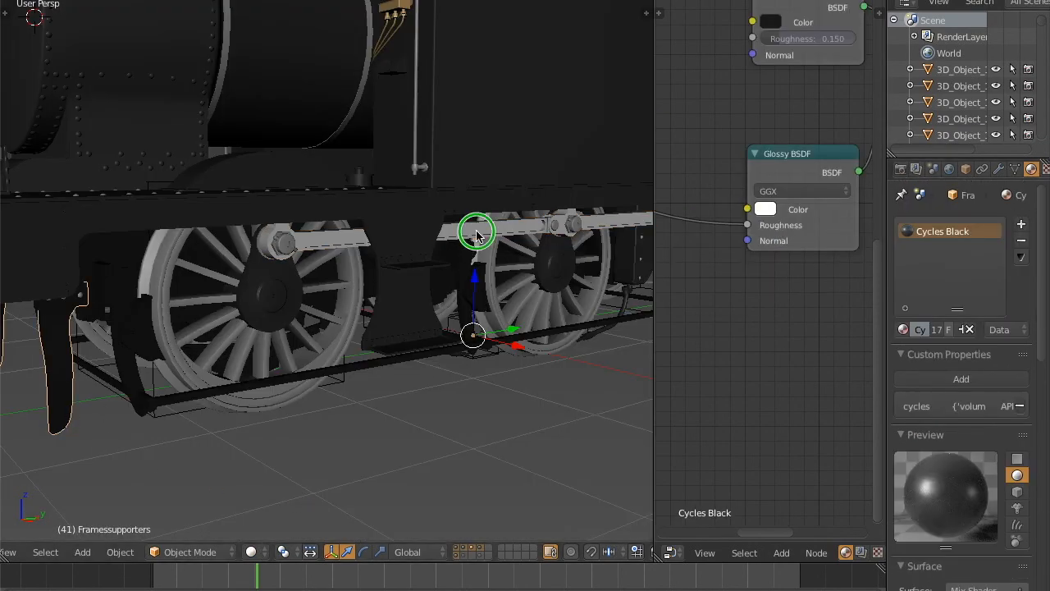
Step: Name the rods' silver material Side Rods, assign it to the matching rods on the engine's other side, and save the file
right_click(476, 236)
double_click(943, 231)
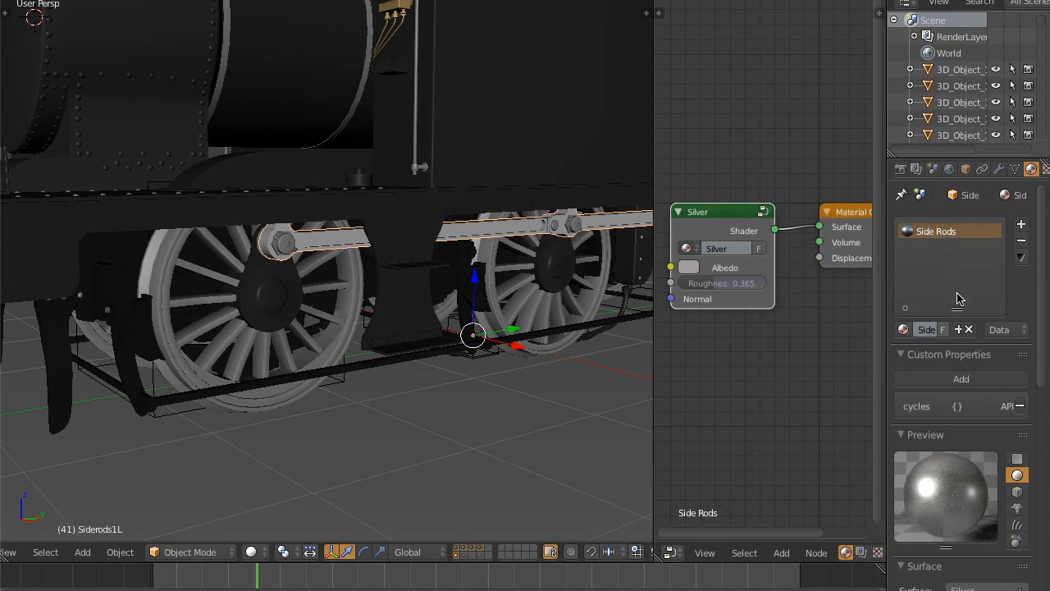
middle_click_drag(332, 272, 381, 256)
scroll(381, 256, "up", 2)
right_click(354, 255)
left_click(905, 327)
left_click(753, 354)
scroll(421, 199, "down", 2)
middle_click_drag(421, 200, 504, 251)
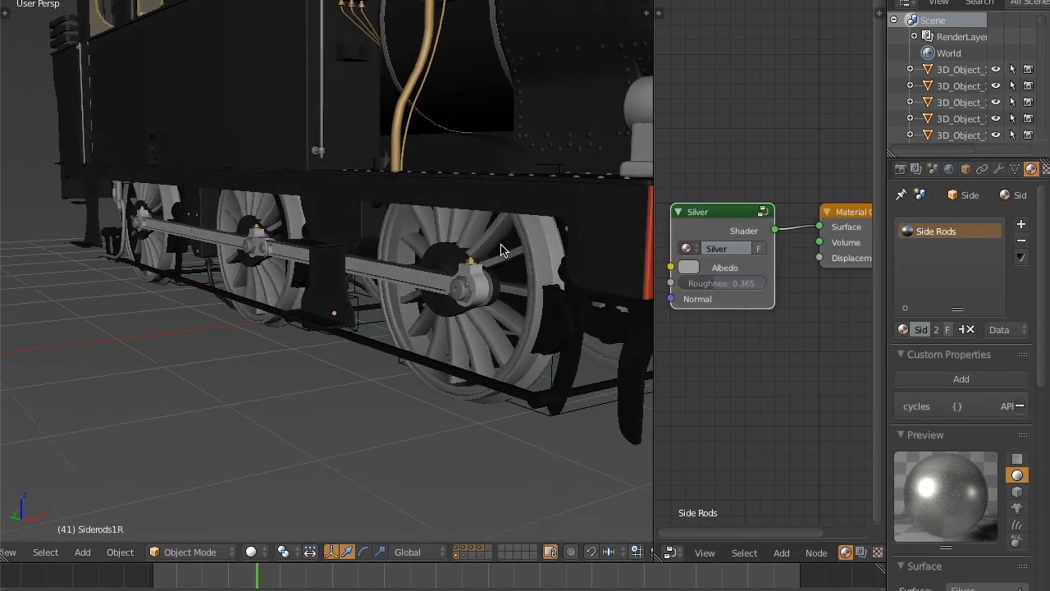
scroll(500, 249, "up", 5)
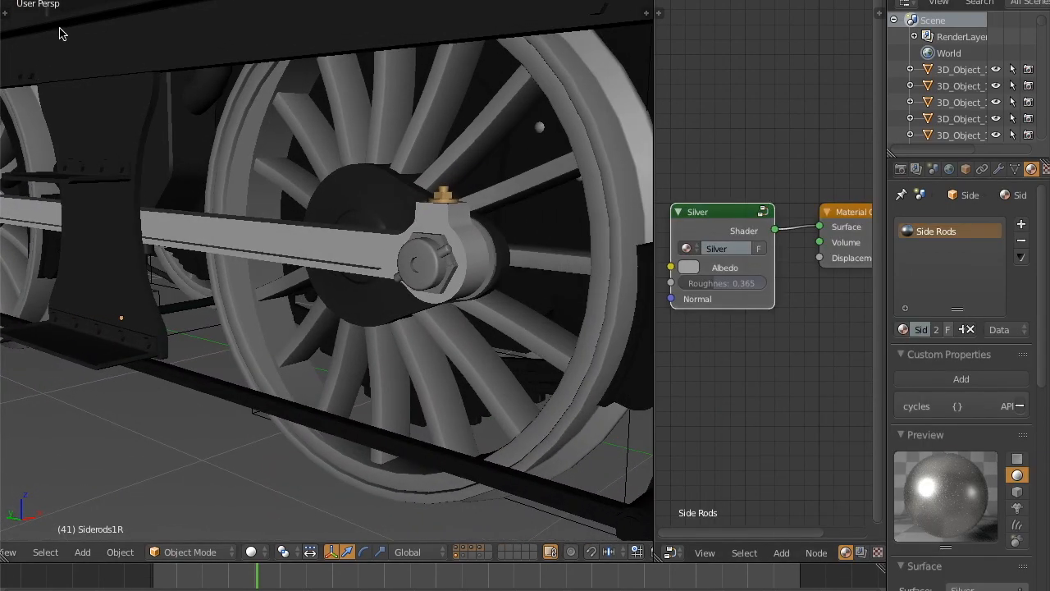
left_click(44, 2)
left_click(107, 105)
Step: Remove the existing materials from the brake blocks, the brake joiners and the guard iron below the front buffer beam
scroll(344, 232, "down", 4)
right_click(466, 358)
left_click(1023, 239)
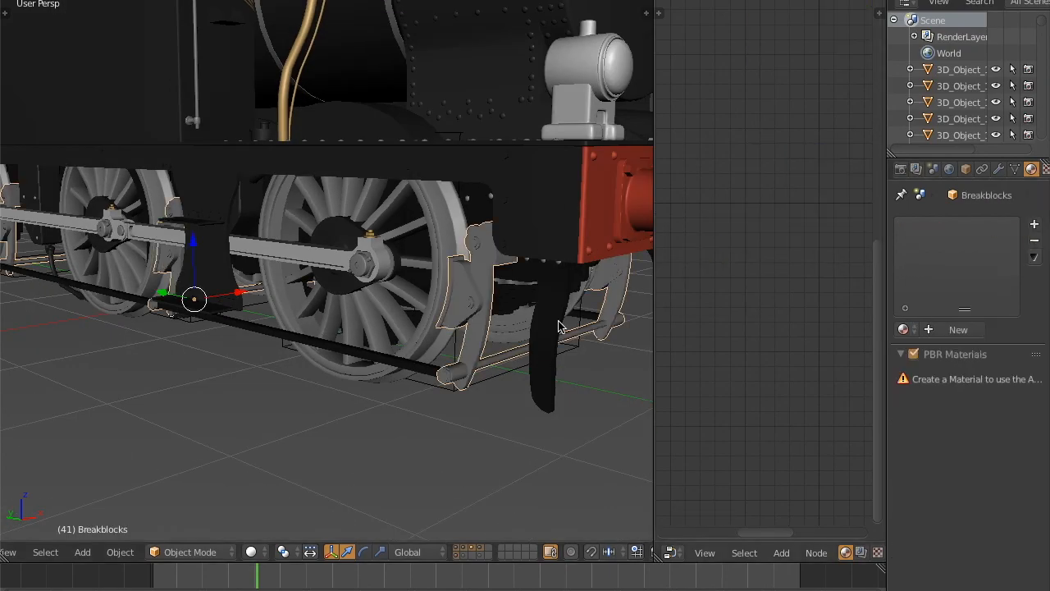
right_click(262, 340)
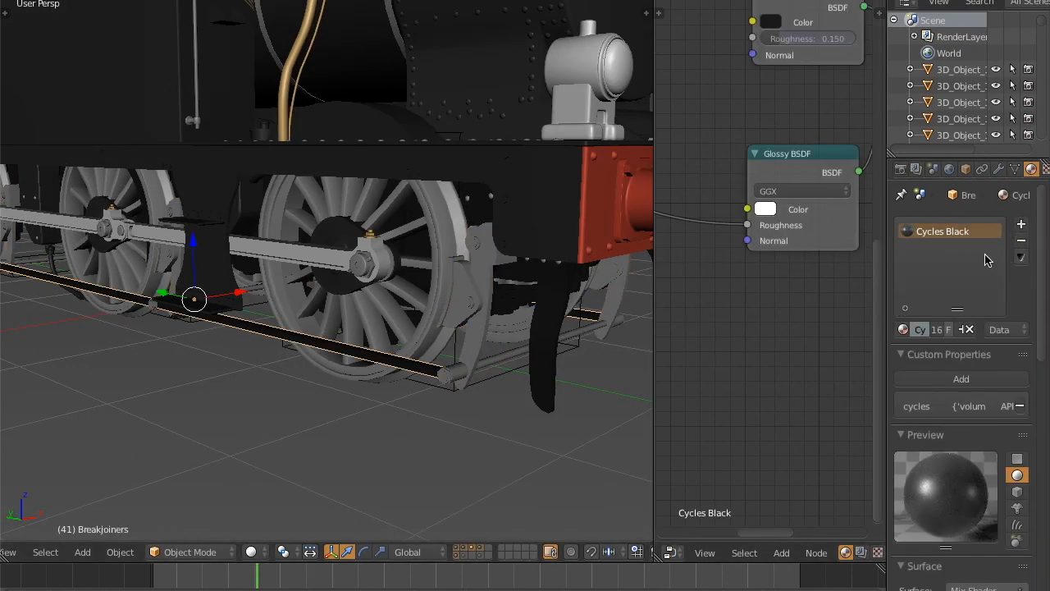
left_click(1021, 240)
right_click(552, 403)
left_click(1023, 240)
Step: Remove the materials from the leaf springs behind the wheels and from another nearby undercarriage part
middle_click_drag(386, 247, 353, 295)
key("KP_3")
scroll(433, 276, "up", 6)
right_click(433, 275)
left_click(1022, 239)
middle_click_drag(370, 246, 357, 281)
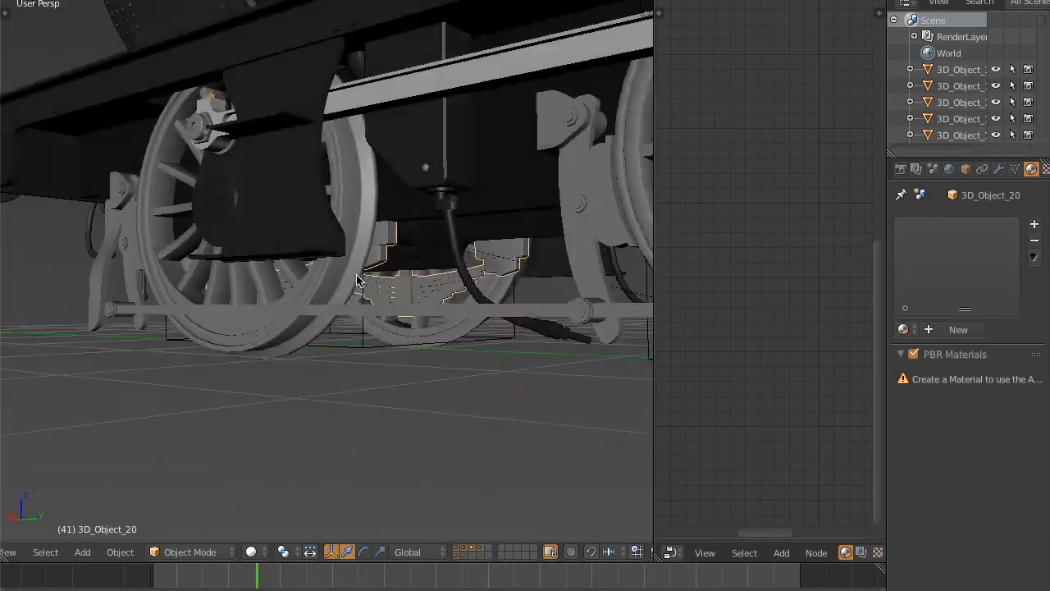
key("KP_3")
scroll(468, 238, "down", 2)
middle_click_drag(468, 238, 201, 229, "shift")
middle_click_drag(566, 234, 468, 234)
right_click(375, 276)
middle_click_drag(375, 276, 375, 277)
left_click(1022, 240)
Step: Remove the material from the middle wheel's counterweight and save the file
middle_click_drag(364, 216, 362, 217)
right_click(539, 176)
right_click(596, 162)
right_click(598, 162)
left_click(1023, 242)
middle_click_drag(297, 188, 296, 189, "shift")
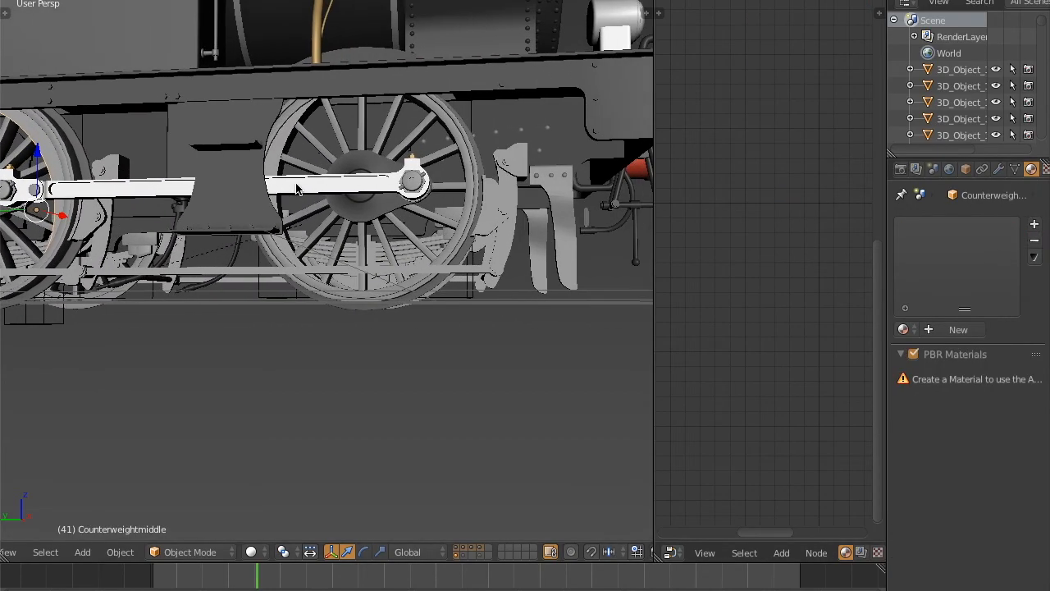
key("KP_3")
middle_click_drag(349, 158, 348, 156, "shift")
scroll(451, 179, "down", 3)
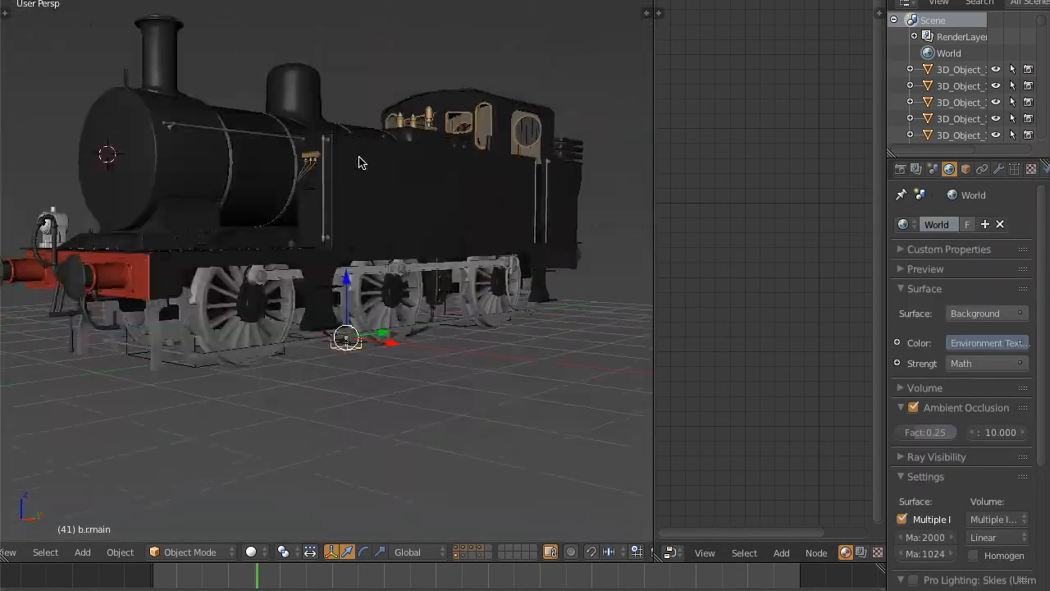
left_click(20, 2)
left_click(71, 101)
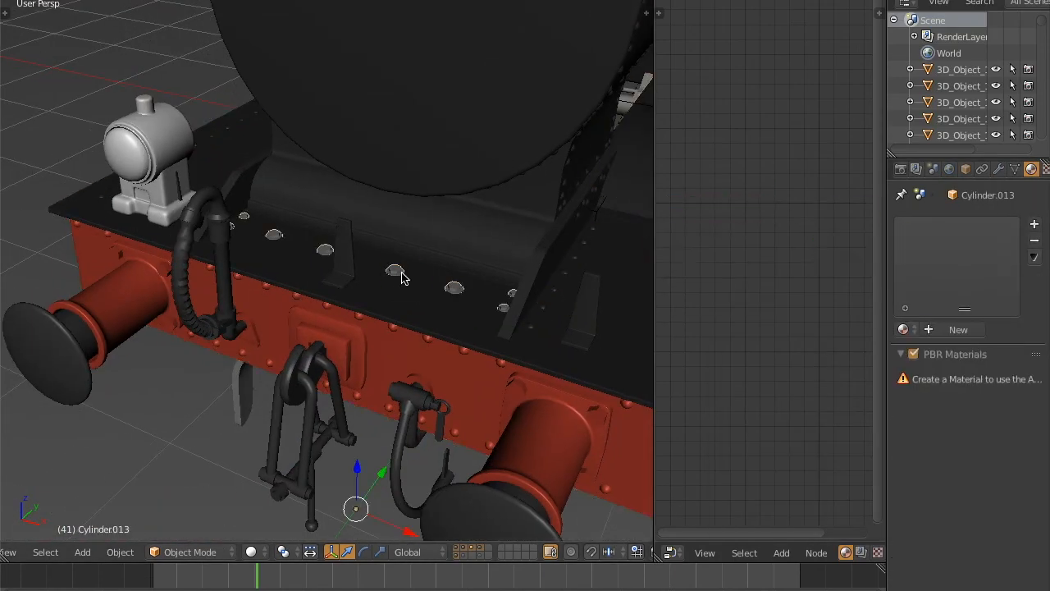
Step: Assign the Boiler material to the round bolts on the front running plate and save the file
left_click(904, 329)
type("boi")
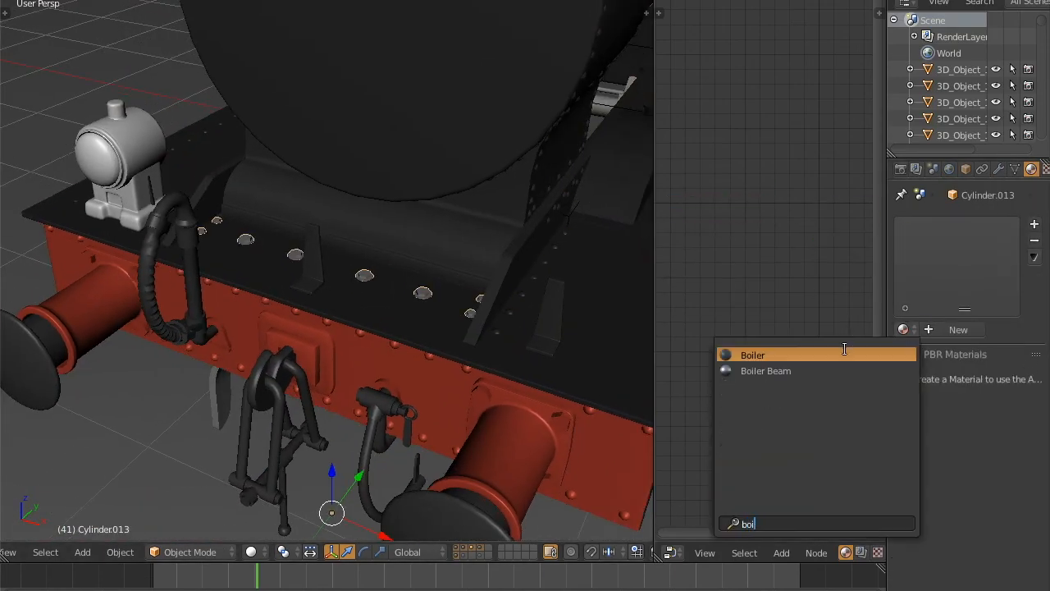
left_click(844, 354)
left_click(809, 355)
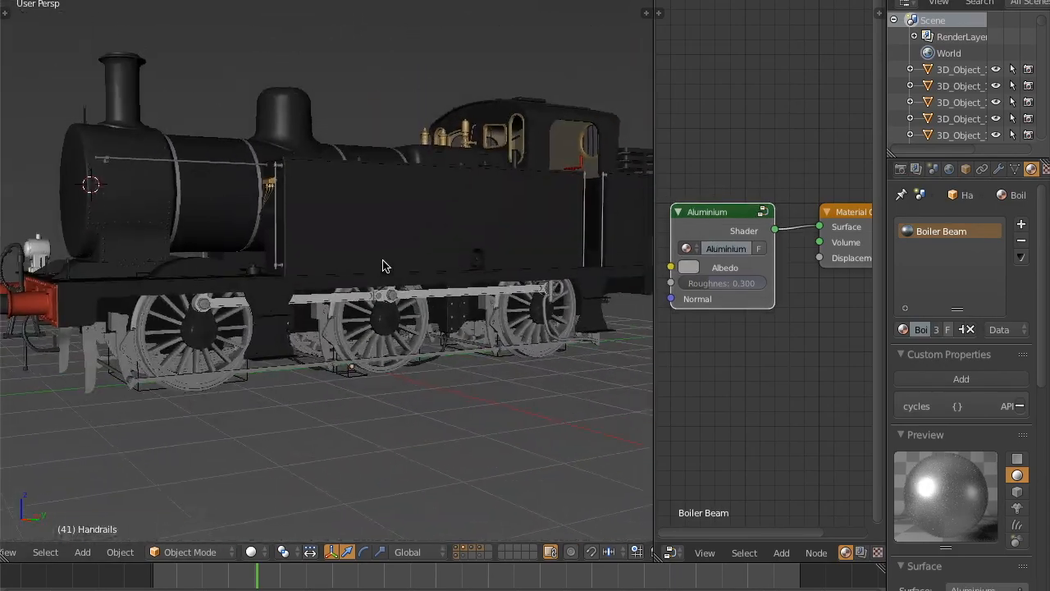
left_click(21, 2)
left_click(78, 106)
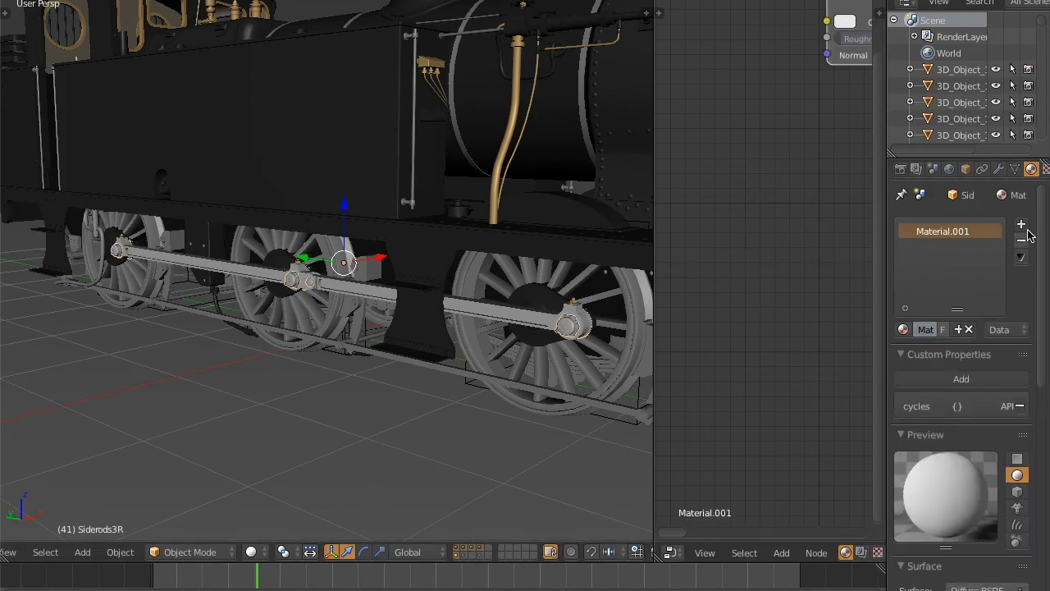
Step: Assign the Boiler material to the side rod bolts and to the brake joiners beneath the wheels
left_click(848, 356)
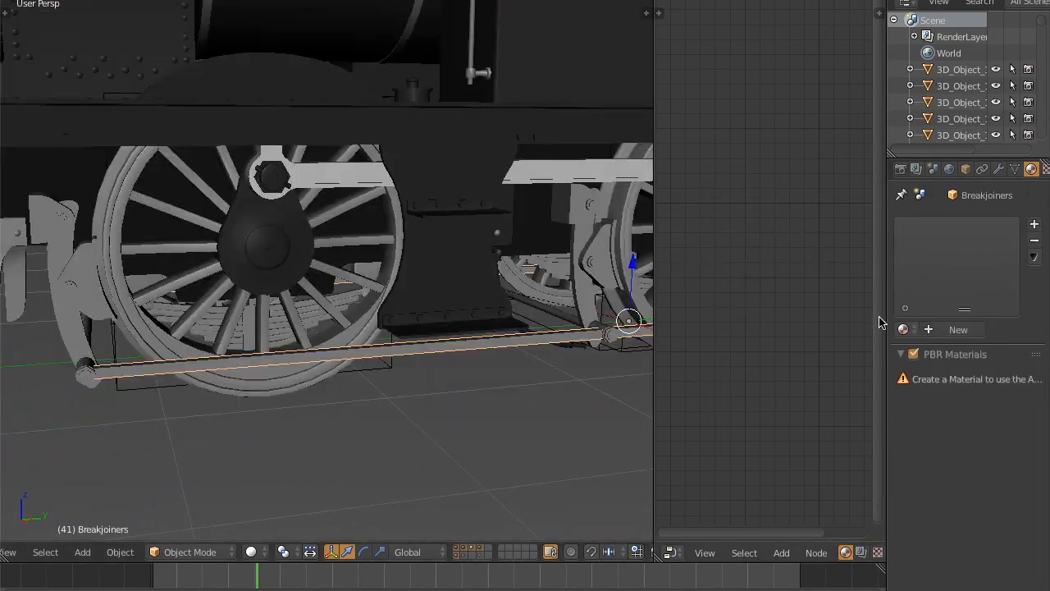
left_click(903, 329)
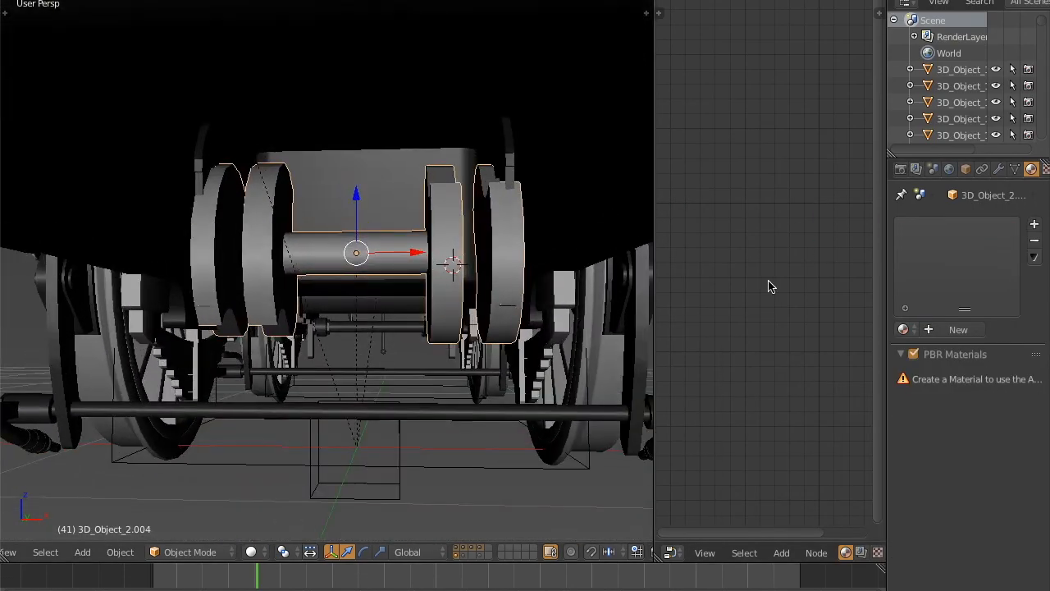
Step: Create a new material for the crank axle using the Silver metal preset with a roughness of 0.365
left_click(905, 328)
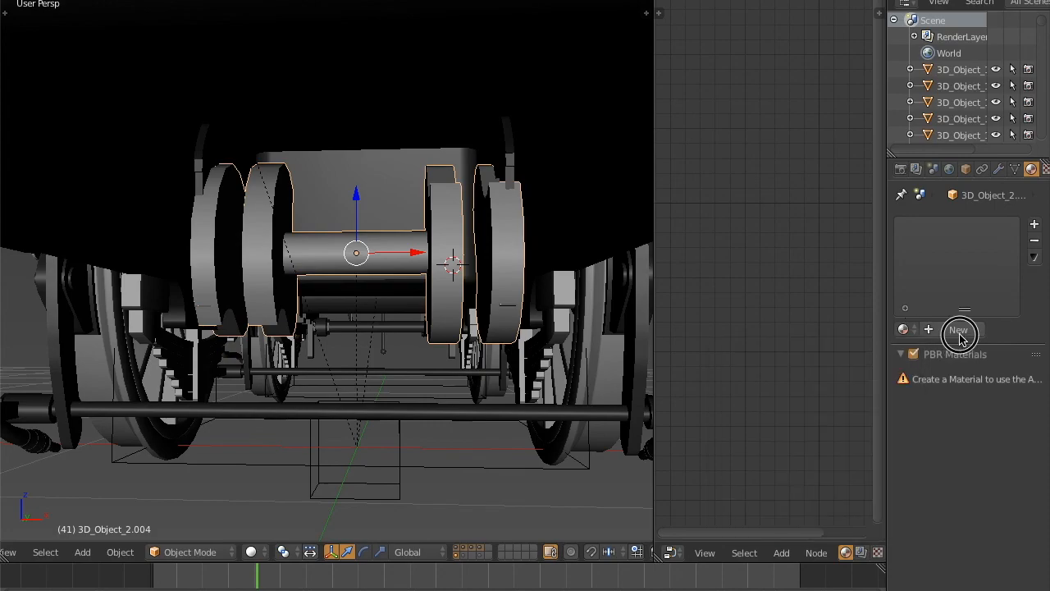
left_click(927, 330)
scroll(960, 410, "down", 3)
left_click(970, 564)
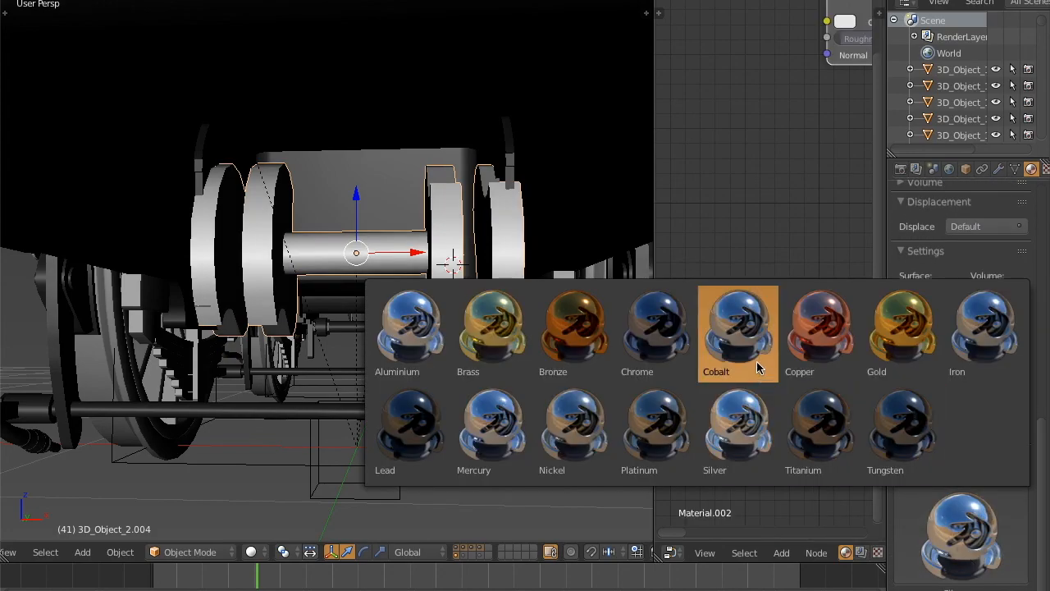
left_click(741, 427)
type("0.365")
key("Return")
Step: Darken the crank axle's silver albedo and sample that colour as the material's viewport colour
left_click(689, 268)
left_click_drag(806, 125, 806, 118)
left_click(932, 375)
left_click(937, 311)
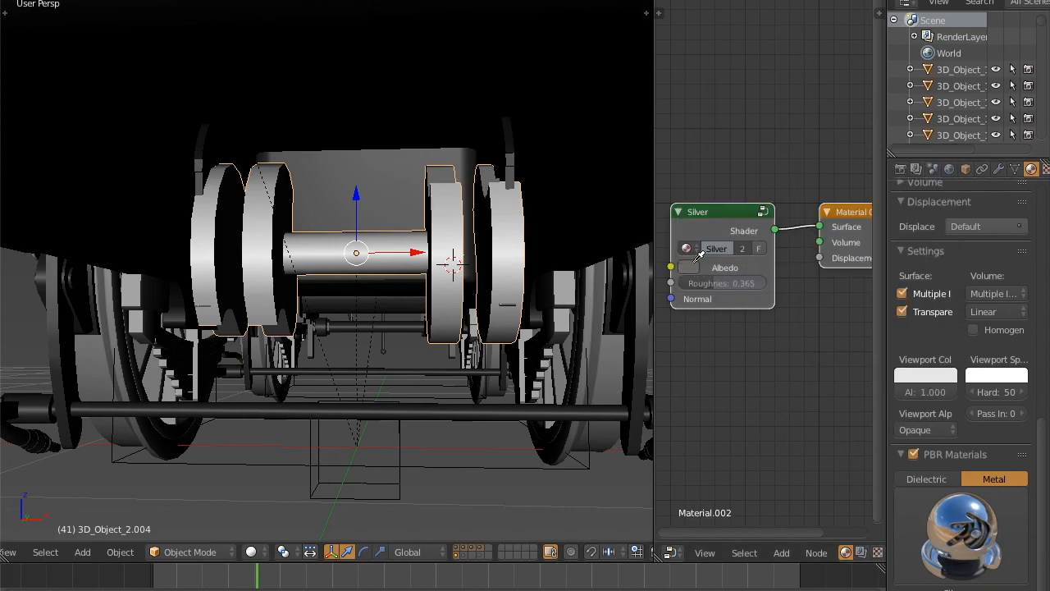
left_click(691, 268)
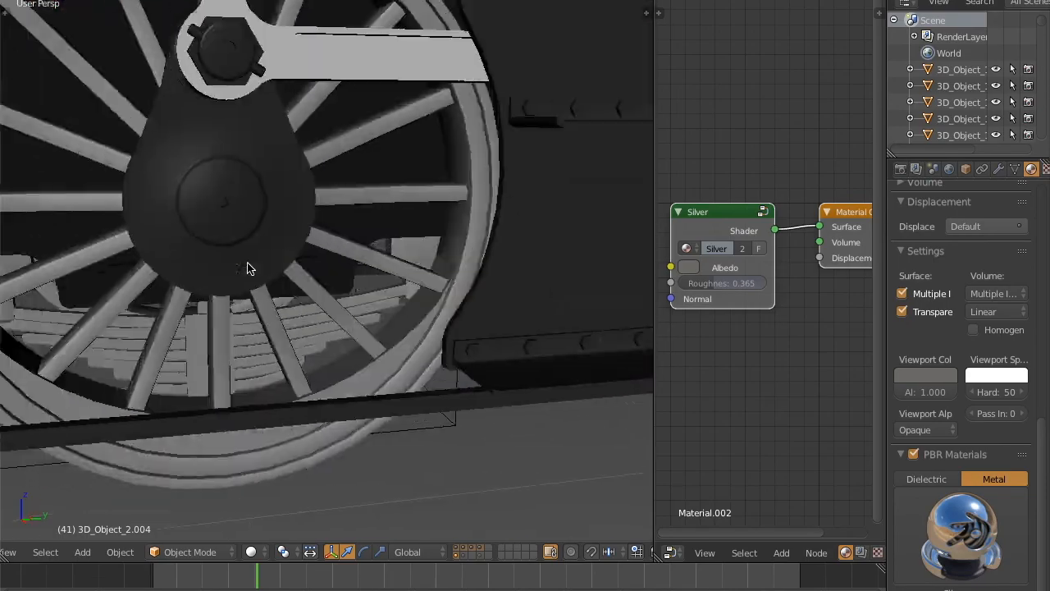
Step: Assign the Boiler material to the leaf springs behind the wheel and to a neighbouring undercarriage part
right_click(283, 316)
left_click(905, 330)
left_click(775, 371)
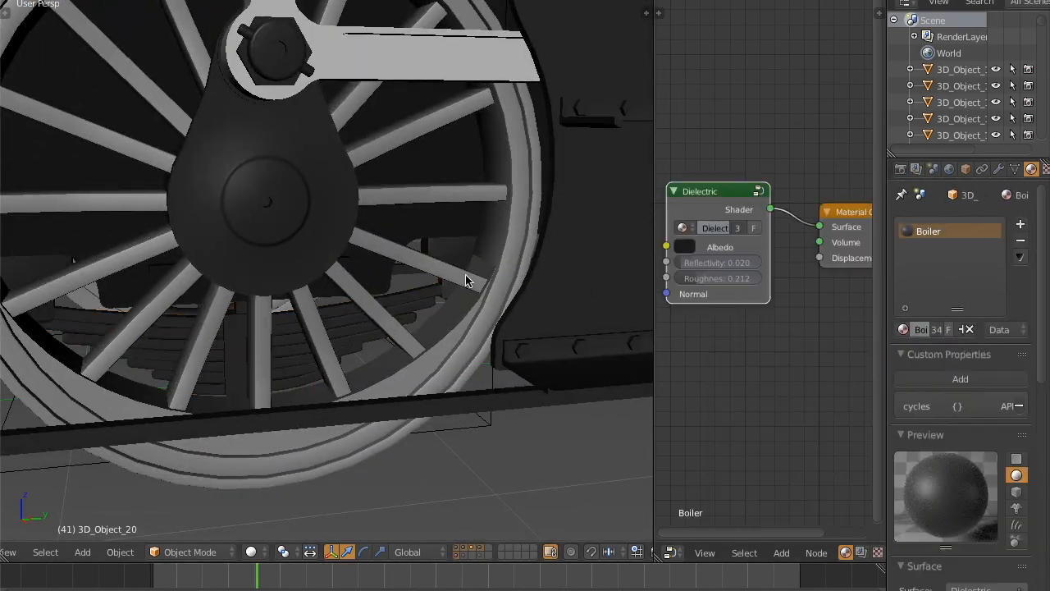
scroll(465, 281, "down", 4)
right_click(461, 279)
left_click(909, 329)
type("boi")
left_click(855, 347)
Step: Clear an old material and assign Boiler to two more parts around the wheels
key("KP_3")
scroll(305, 227, "up", 4)
right_click(254, 327)
left_click(1019, 243)
left_click(904, 329)
type("boi")
left_click(829, 352)
right_click(396, 283)
left_click(904, 329)
type("boi")
left_click(829, 352)
Step: Rotate the middle counterweight about the global X axis in the right side view, and deselect everything
scroll(385, 282, "down", 4)
middle_click_drag(386, 281, 231, 161)
scroll(471, 274, "up", 4)
right_click(289, 182)
right_click(307, 166)
key("r")
key("Escape")
key("KP_3")
key("r")
key("x")
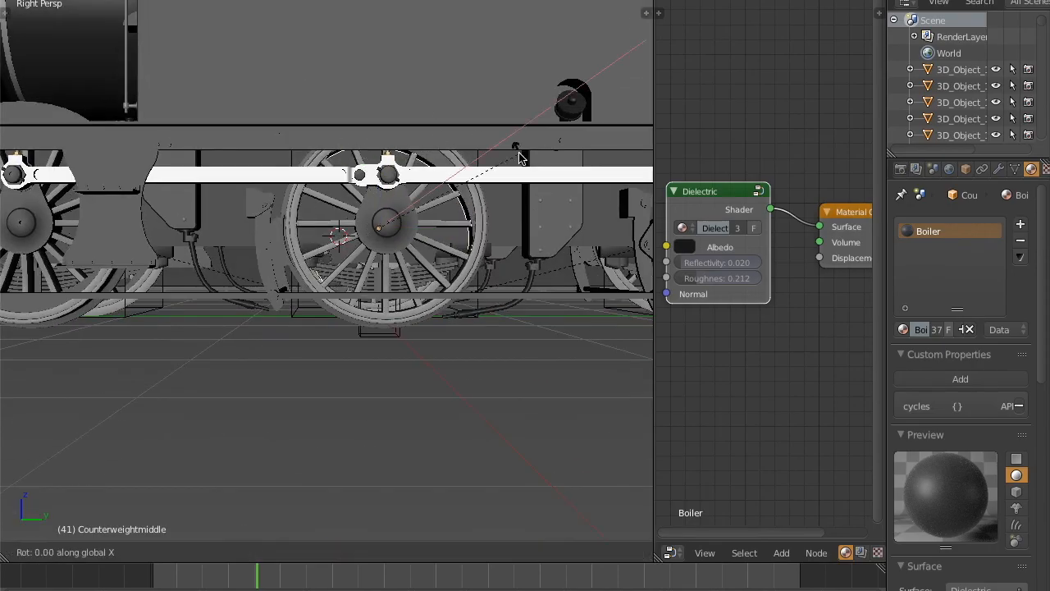
left_click(304, 354)
scroll(305, 354, "down", 2)
middle_click_drag(305, 354, 293, 323)
key("KP_3")
key("a")
middle_click_drag(523, 206, 327, 183)
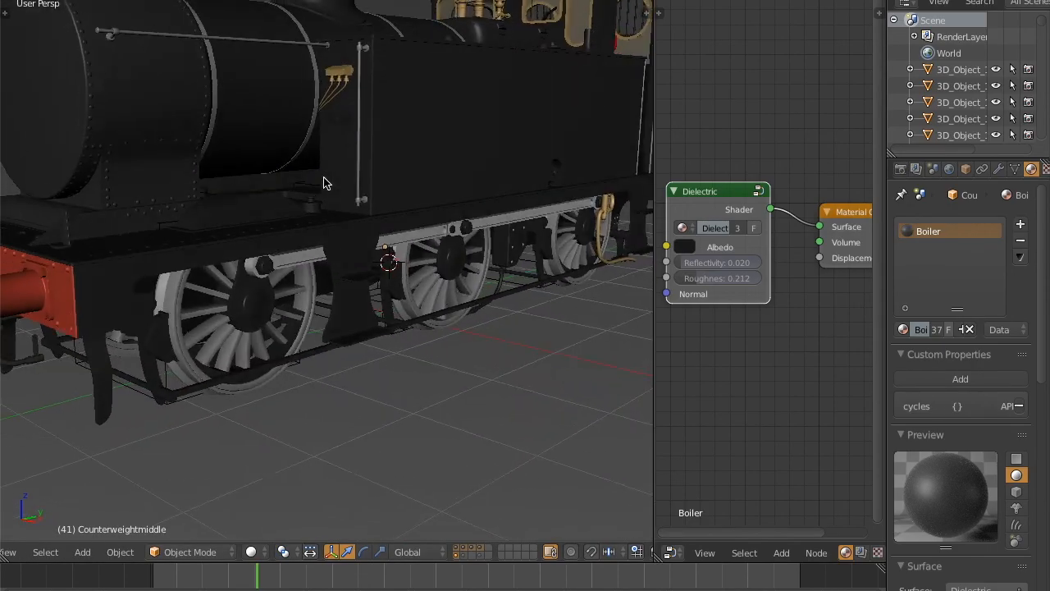
Step: View the whole locomotive and save the file
scroll(324, 182, "down", 5)
scroll(323, 183, "up", 3)
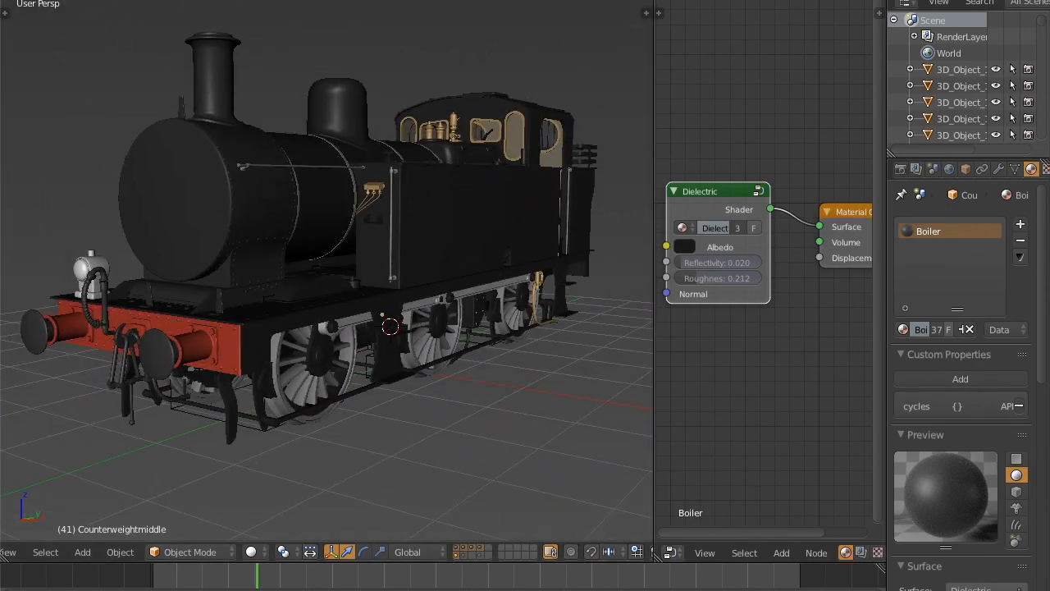
left_click(51, 0)
left_click(80, 104)
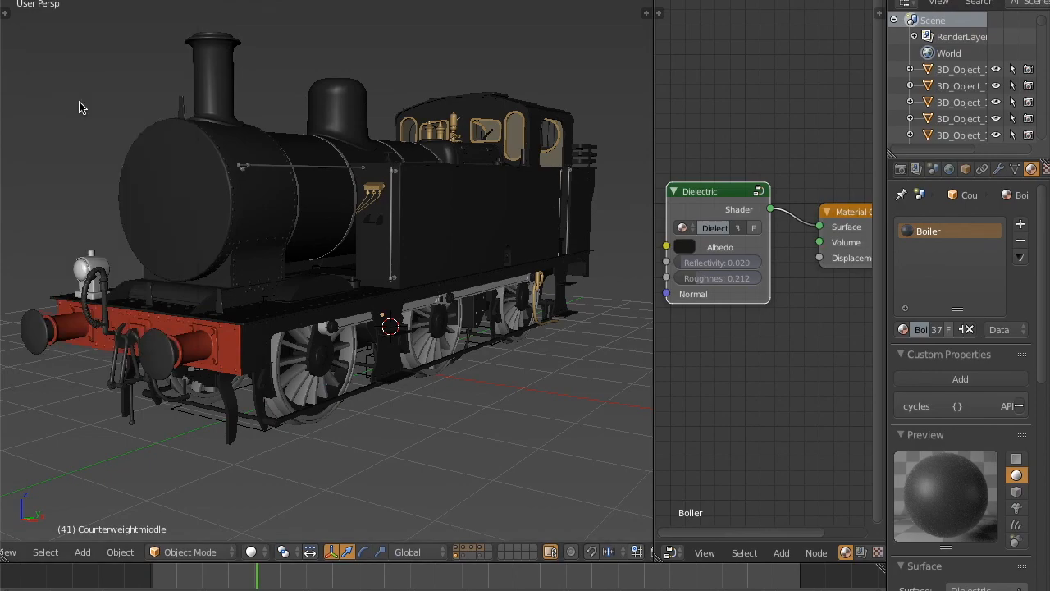
Step: Remove the True White material from the front lamp's body, and the existing materials from its base and lens
middle_click_drag(309, 234, 575, 353)
scroll(272, 253, "up", 8)
scroll(448, 208, "up", 4)
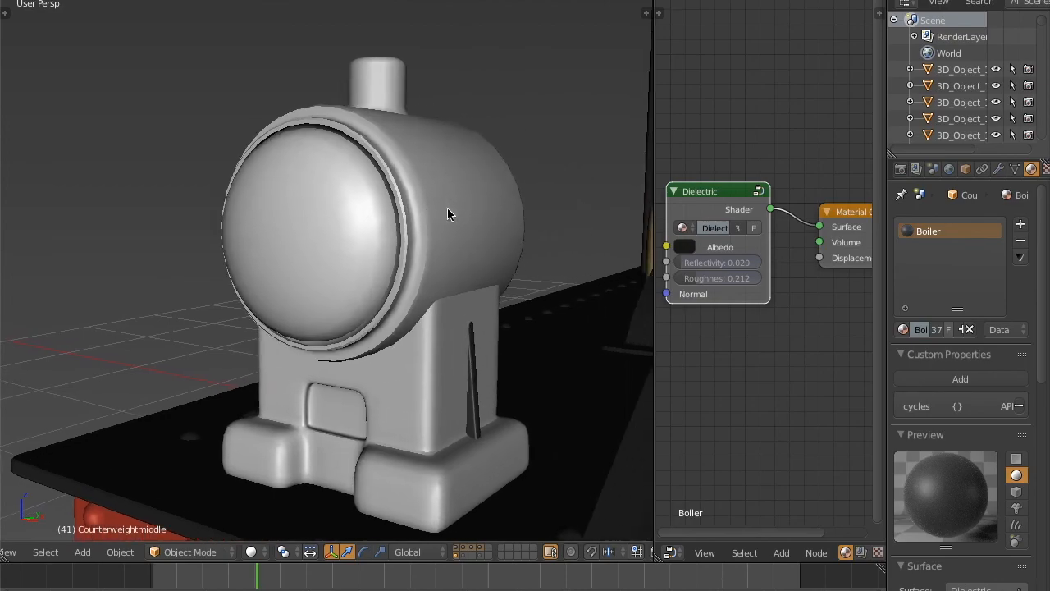
middle_click_drag(447, 207, 410, 199, "shift")
right_click(410, 199)
scroll(471, 166, "down", 3)
middle_click_drag(471, 167, 456, 199, "shift")
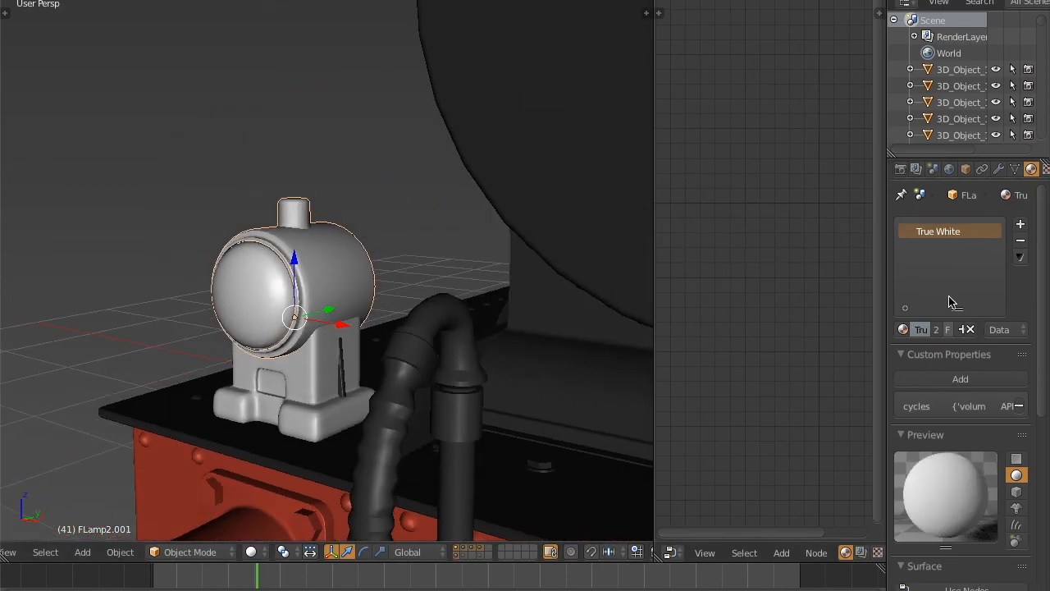
left_click(1022, 241)
right_click(296, 358)
left_click(1022, 241)
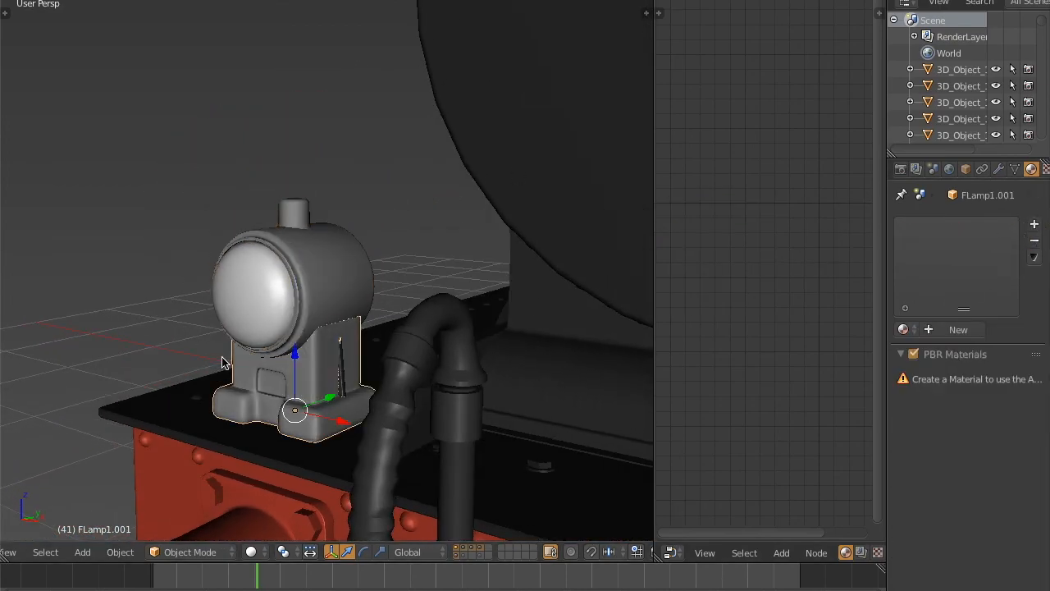
right_click(285, 280)
right_click(285, 280)
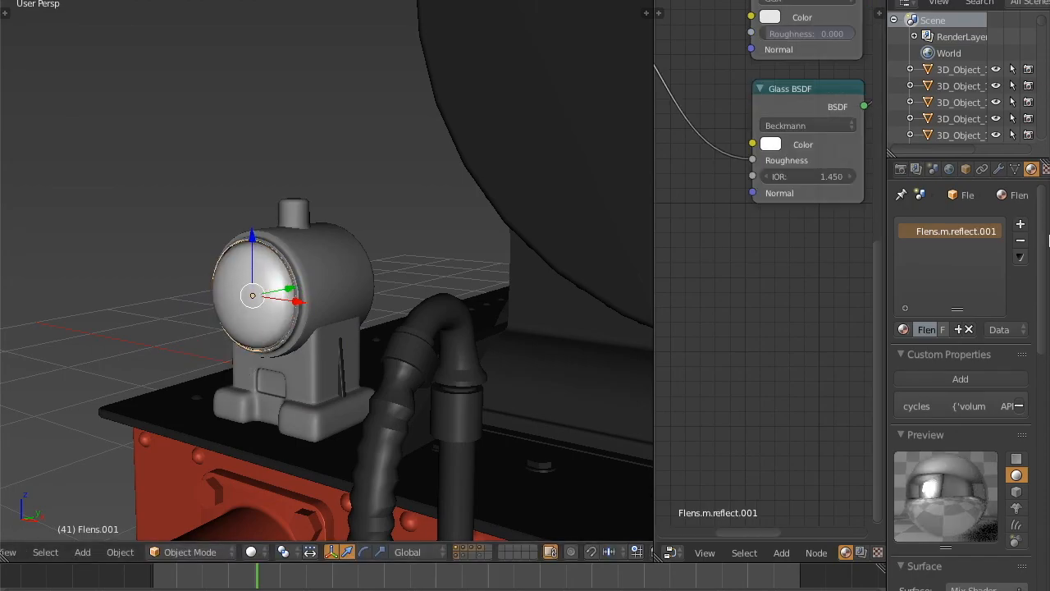
left_click(1034, 239)
Step: Create a new material on the front lamp's body and name it Lamp
right_click(330, 302)
left_click(952, 329)
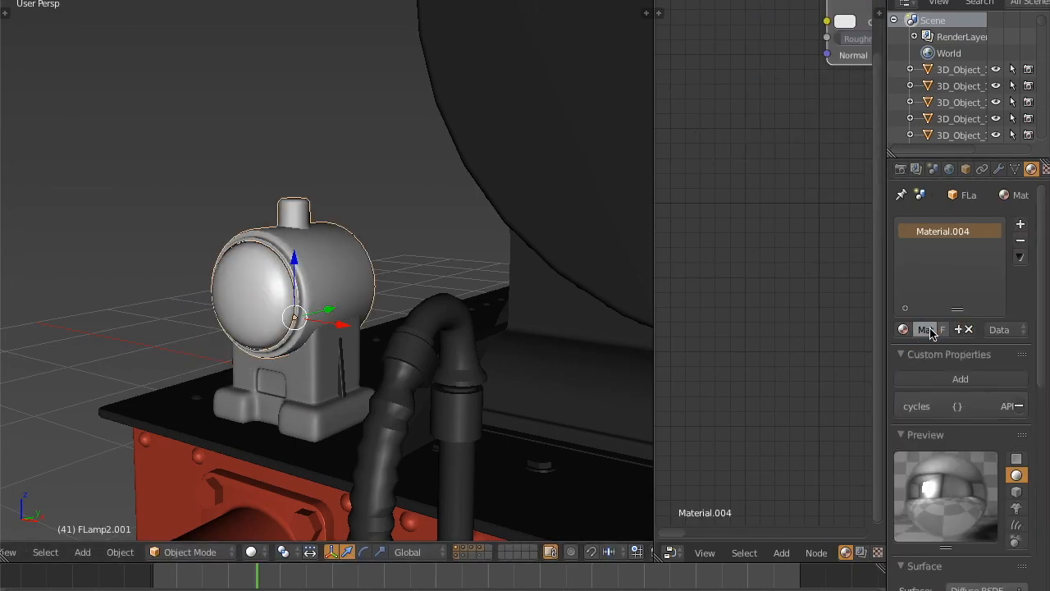
left_click(972, 231)
type("Lamp")
key("Return")
Step: Apply the Acrylic Paint Black preset from the dielectric PBR materials to the Lamp material
scroll(962, 361, "down", 8)
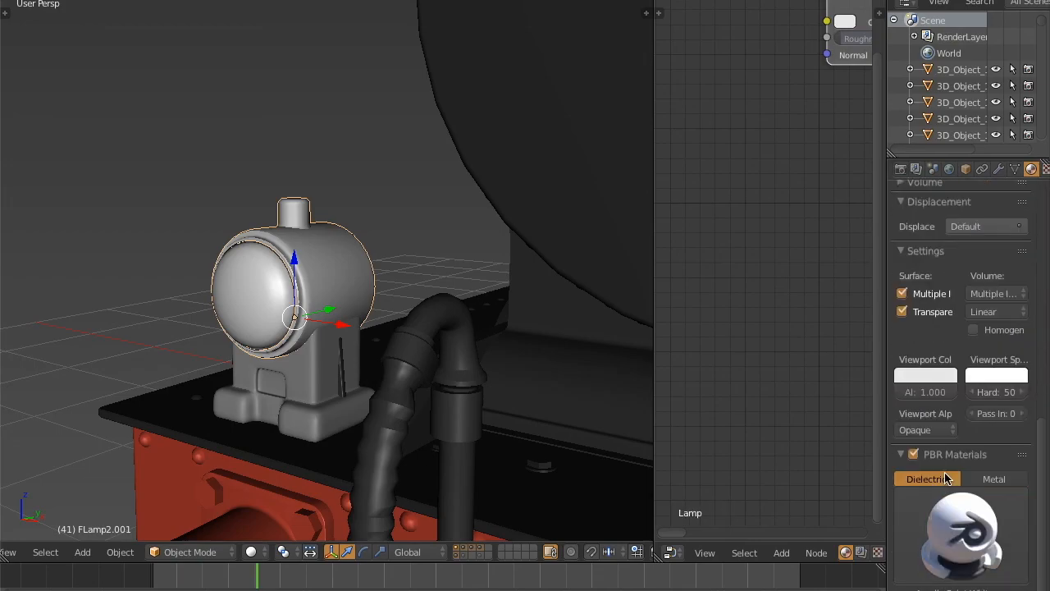
left_click(961, 542)
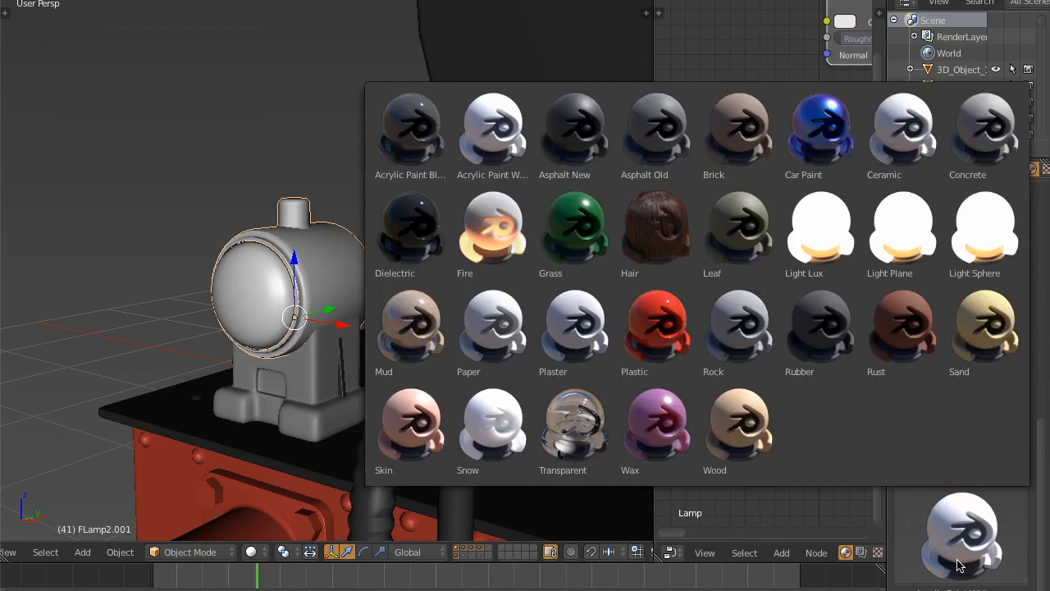
left_click(411, 136)
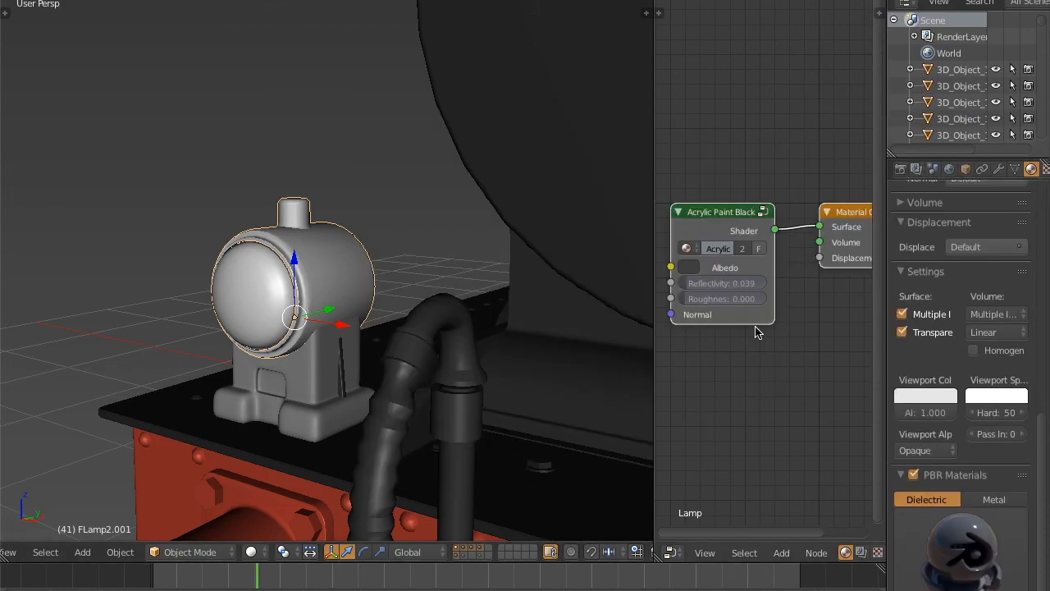
left_click(694, 284)
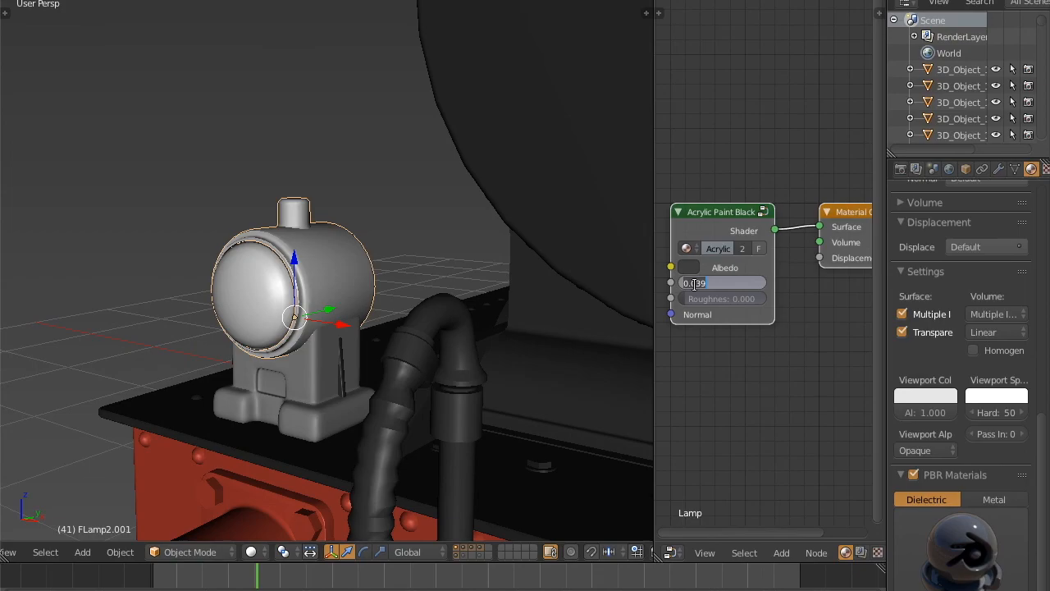
key("a")
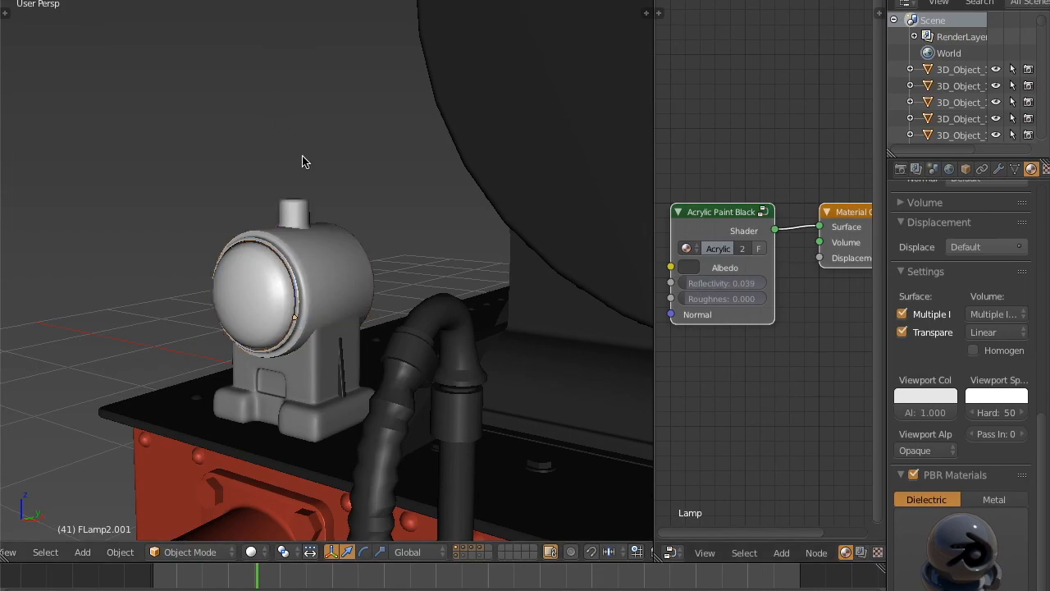
Step: Save the file and select the front lamp's body again
left_click(88, 0)
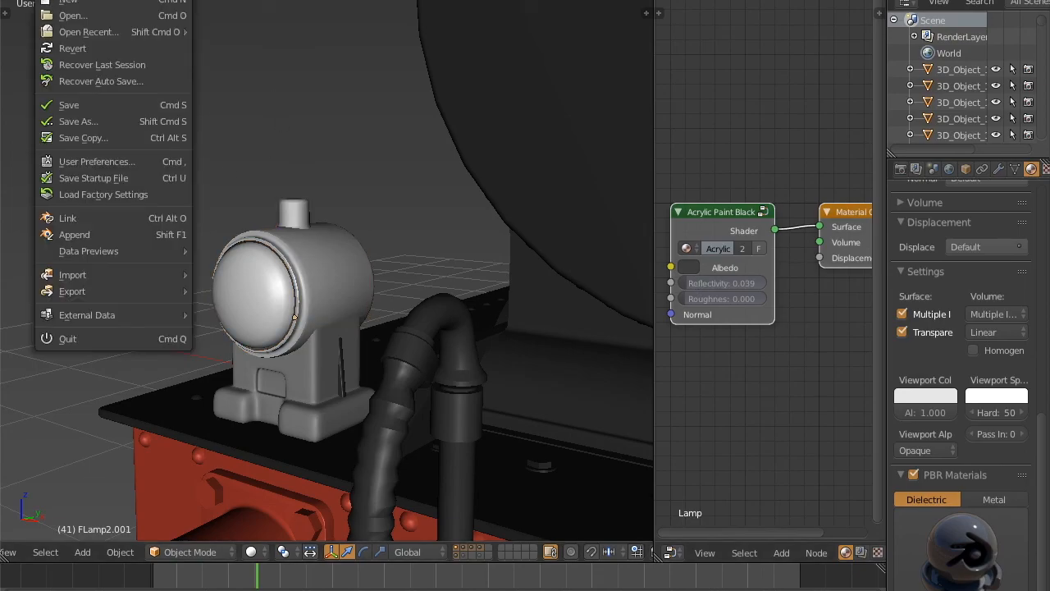
left_click(86, 110)
right_click(288, 300)
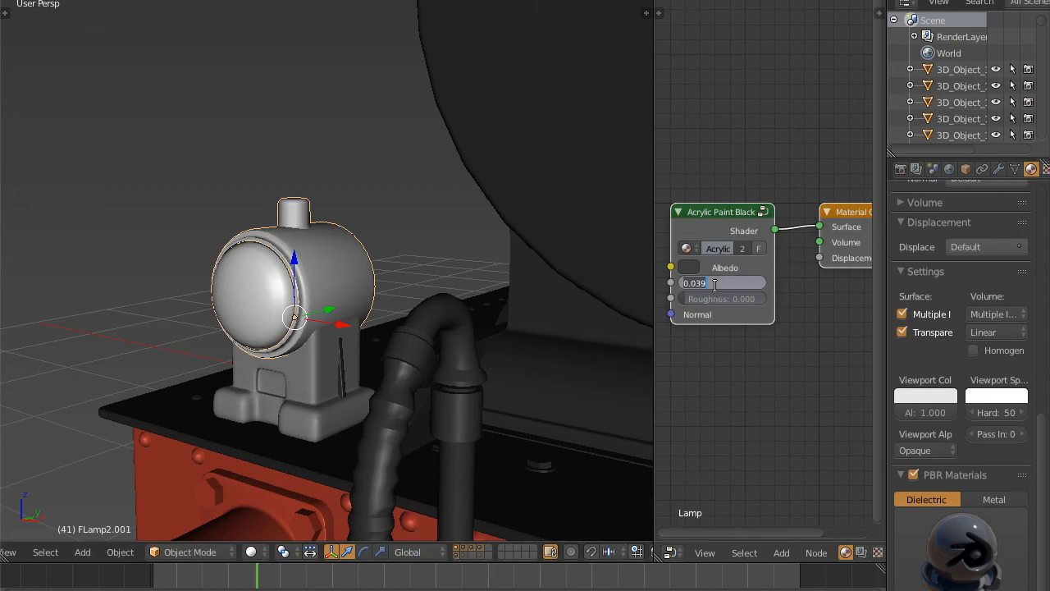
Step: Set the Lamp material's roughness to 0.282, lighten its albedo to near white, and sample that colour for the viewport colour
key("Return")
left_click(693, 267)
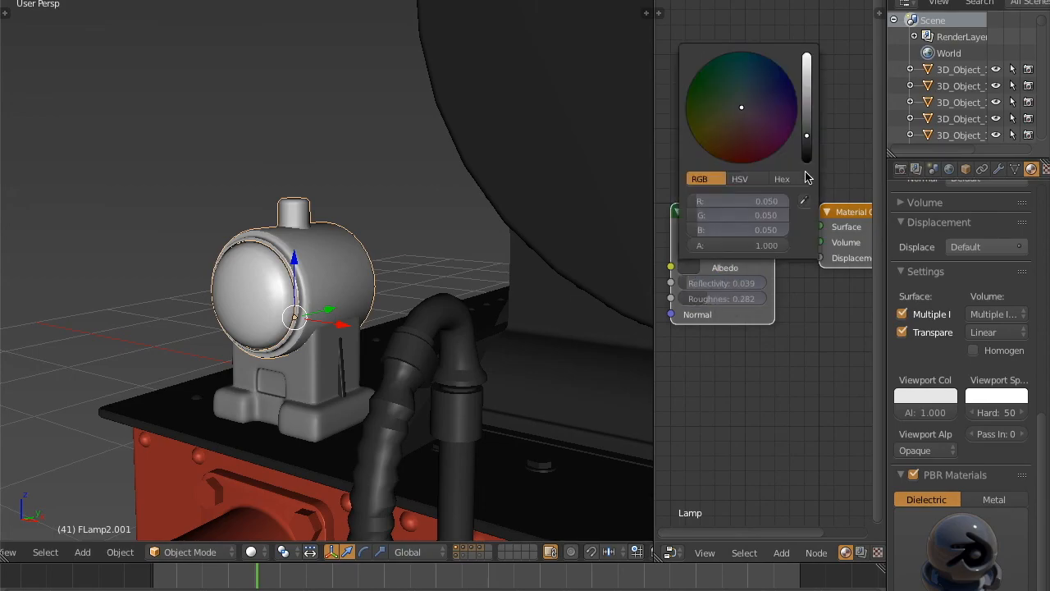
left_click_drag(807, 136, 807, 68)
left_click(946, 391)
left_click(945, 342)
left_click(691, 267)
key("a")
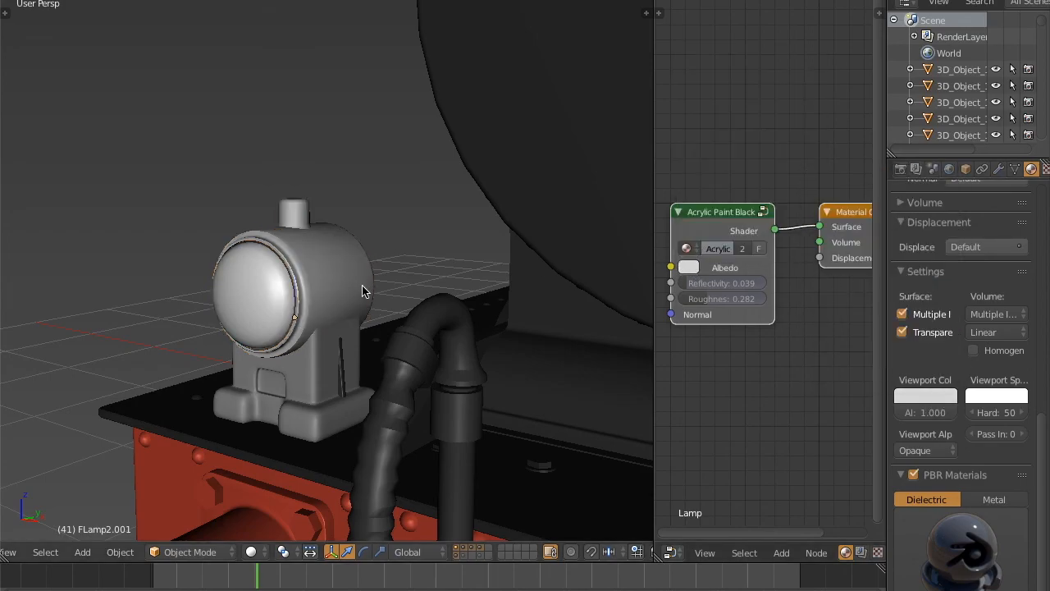
Step: Assign the existing Lamp material to the front lamp's base
right_click(321, 382)
scroll(1018, 287, "up", 10)
left_click(905, 328)
type("a")
key("BackSpace")
type("lam")
left_click(734, 371)
Step: Set the front lamp glass's maximum draw type to Wire and enable drawing of all its edges
right_click(271, 305)
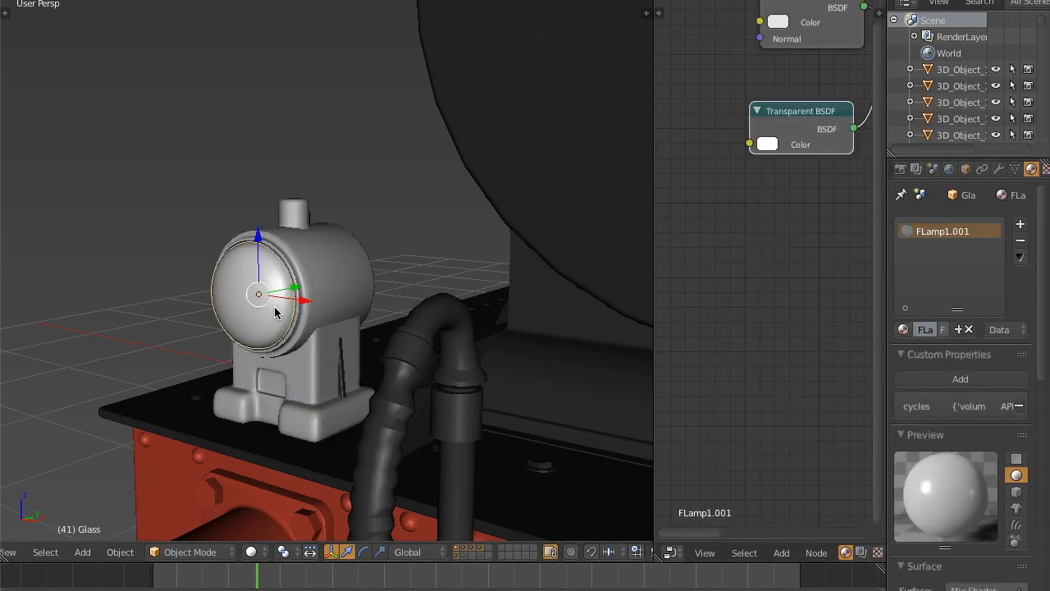
right_click(274, 301)
right_click(279, 288)
left_click(967, 168)
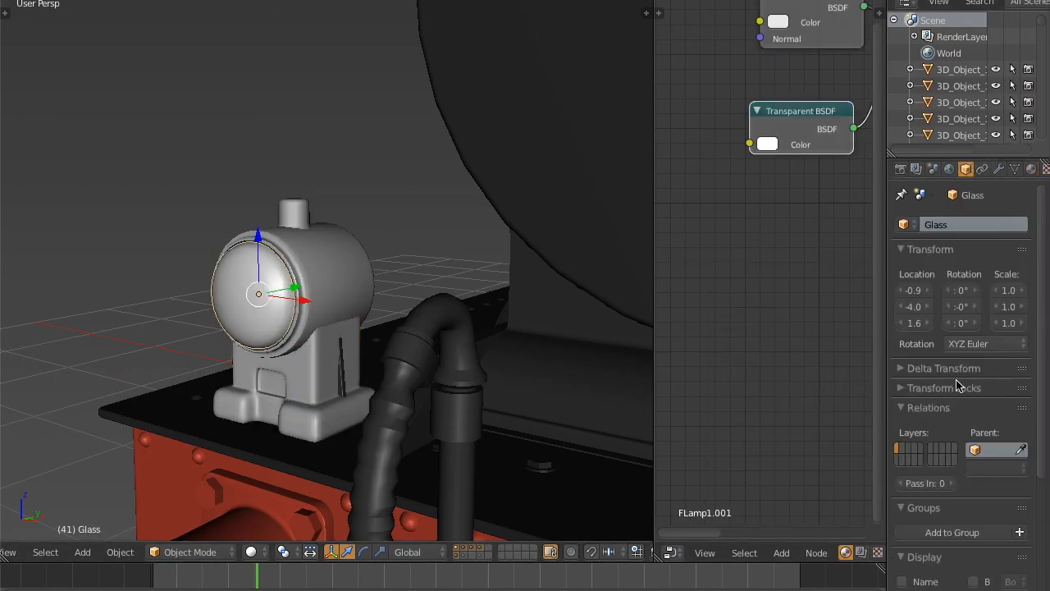
scroll(956, 386, "down", 5)
key("a")
middle_click_drag(338, 315, 292, 309)
left_click(917, 414)
left_click(930, 462)
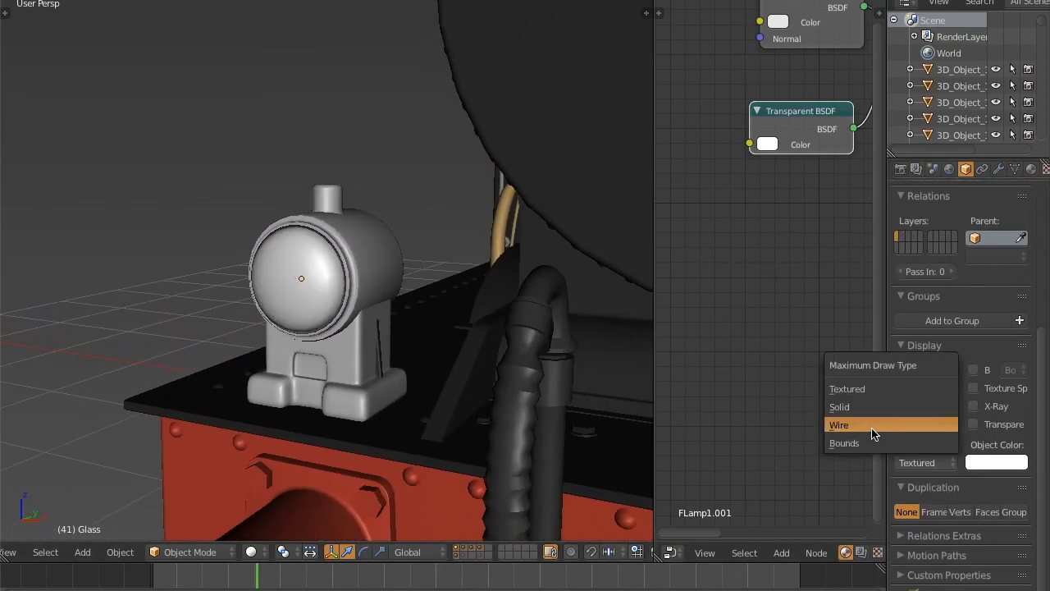
left_click(873, 427)
scroll(317, 291, "up", 5)
left_click(936, 425)
middle_click_drag(284, 301, 293, 299)
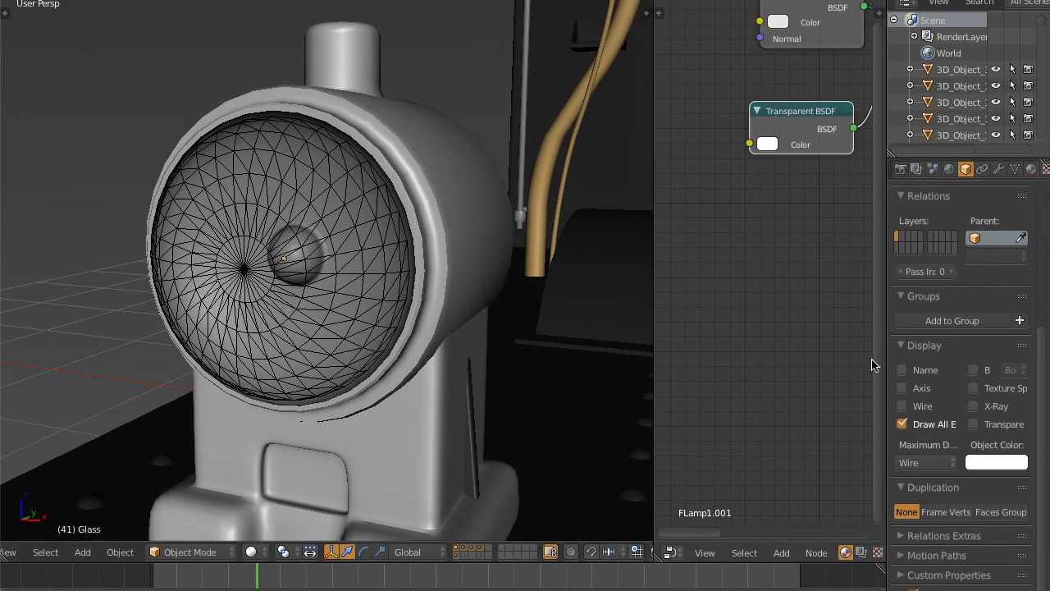
Step: Create a new material on the dish behind the front lamp's glass and name it Light
key("h")
right_click(280, 262)
scroll(428, 281, "down", 4)
middle_click_drag(459, 281, 429, 281)
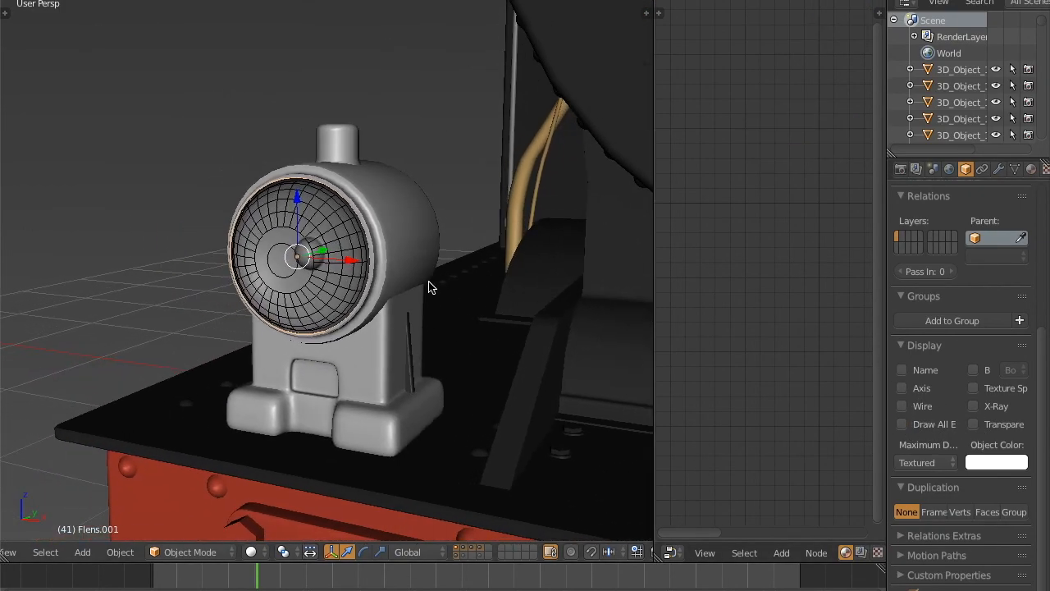
scroll(428, 281, "down", 1, "ctrl")
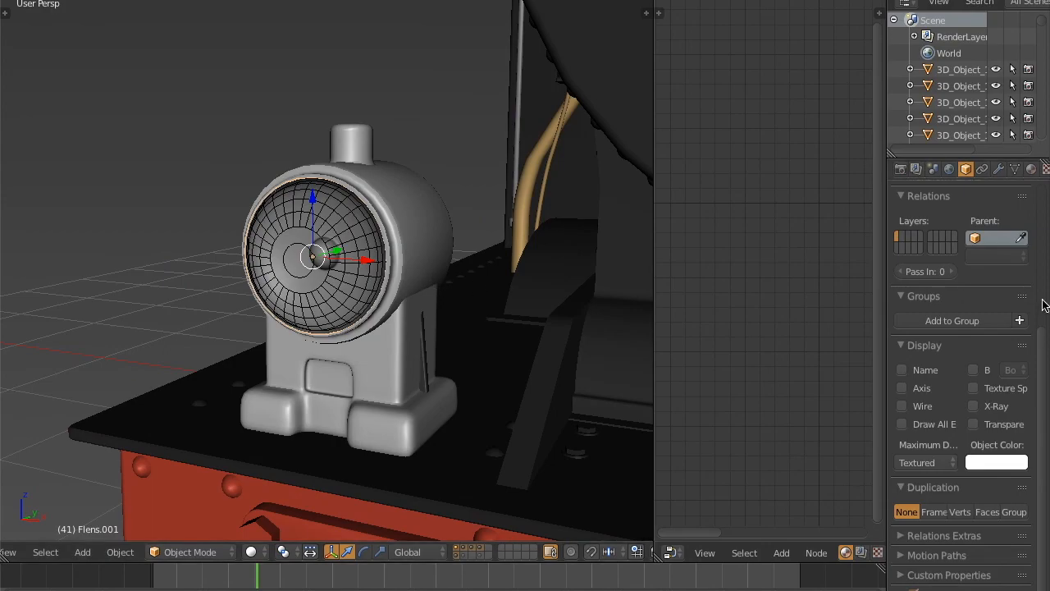
left_click(1032, 168)
left_click(973, 329)
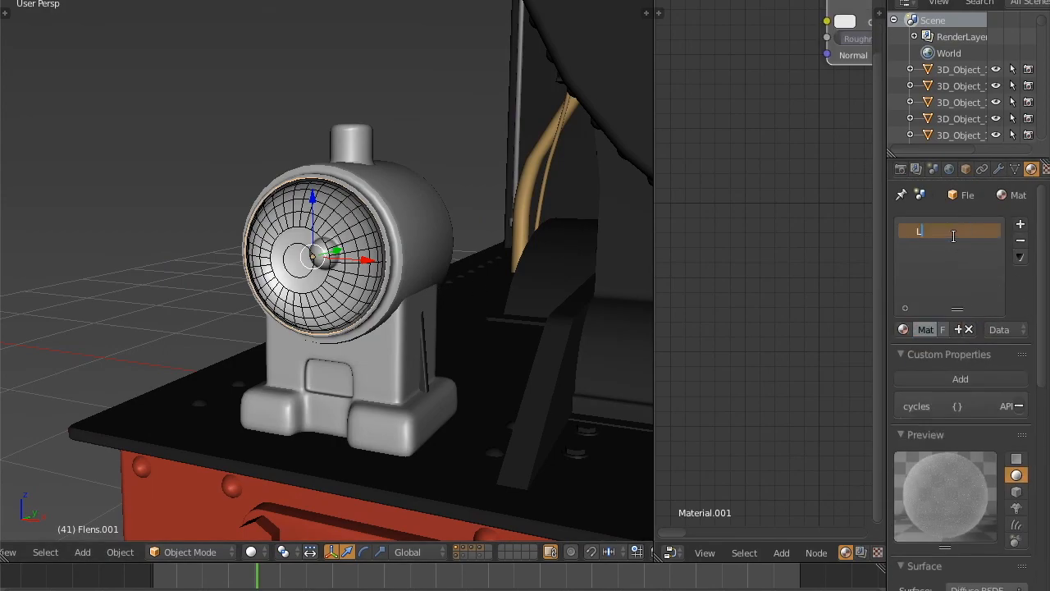
Step: Apply the Asphalt New preset from the dielectric PBR materials to the Light material
scroll(1022, 349, "down", 10)
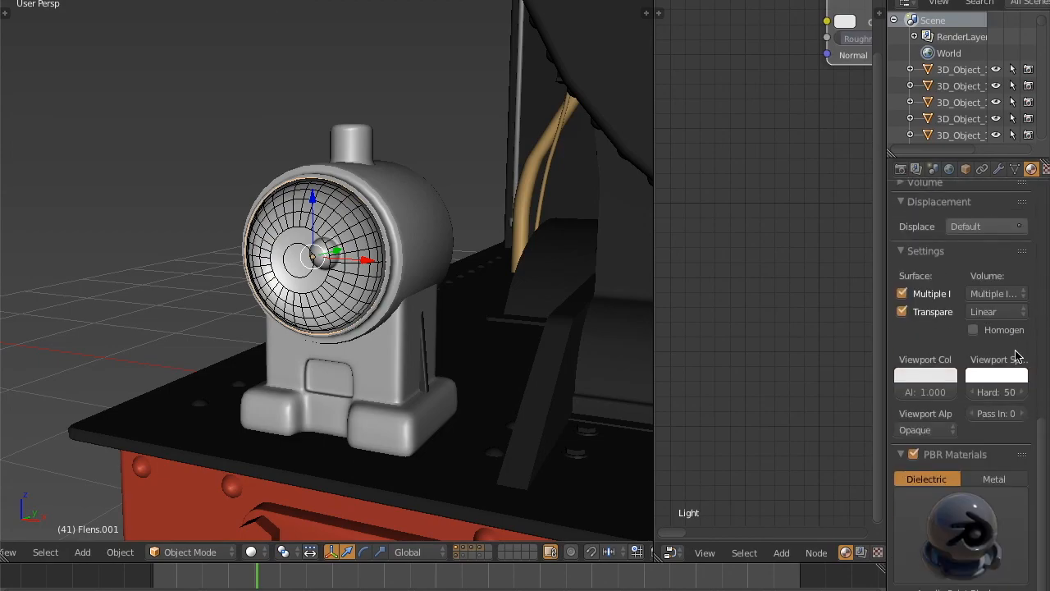
left_click(966, 539)
left_click(609, 128)
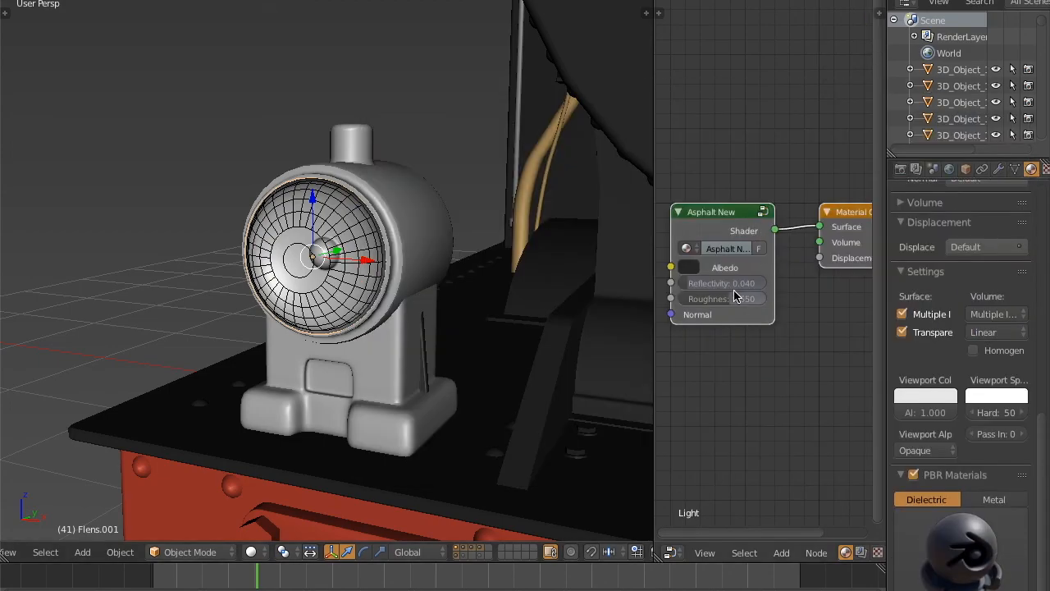
left_click(738, 283)
left_click(744, 299)
Step: Replace the front lamp glass's existing material with a new one and apply the dielectric Transparent preset to it
right_click(376, 272)
scroll(1012, 218, "up", 10)
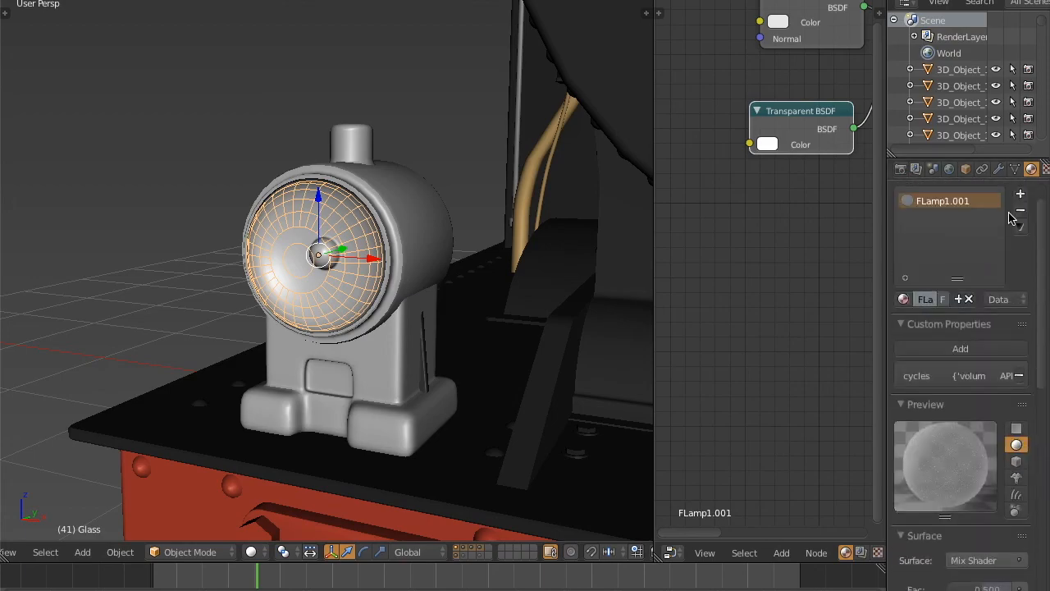
left_click(1020, 212)
left_click(961, 300)
scroll(985, 484, "down", 10)
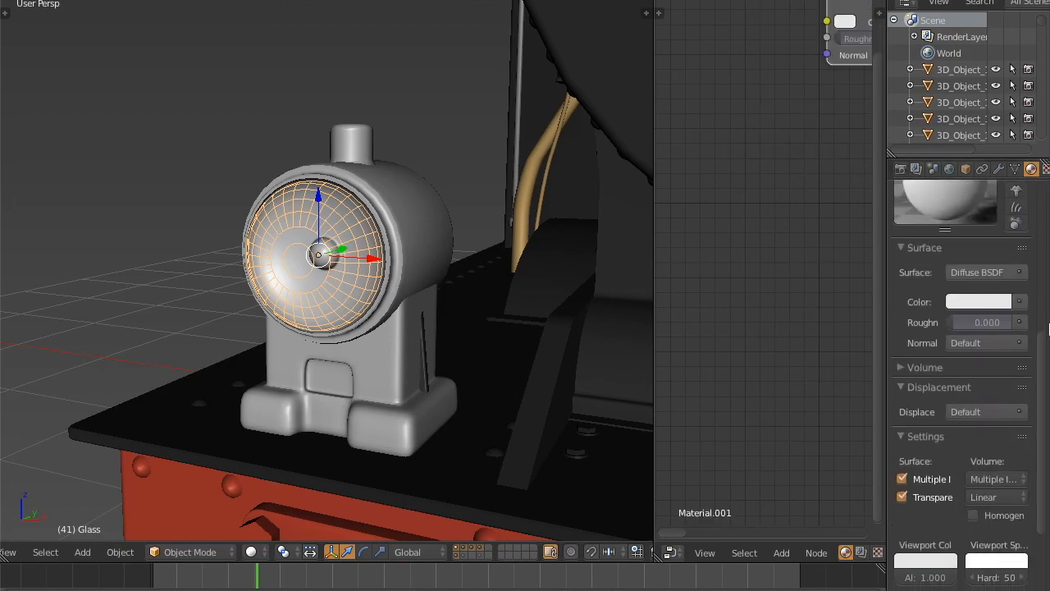
left_click(963, 538)
left_click(575, 426)
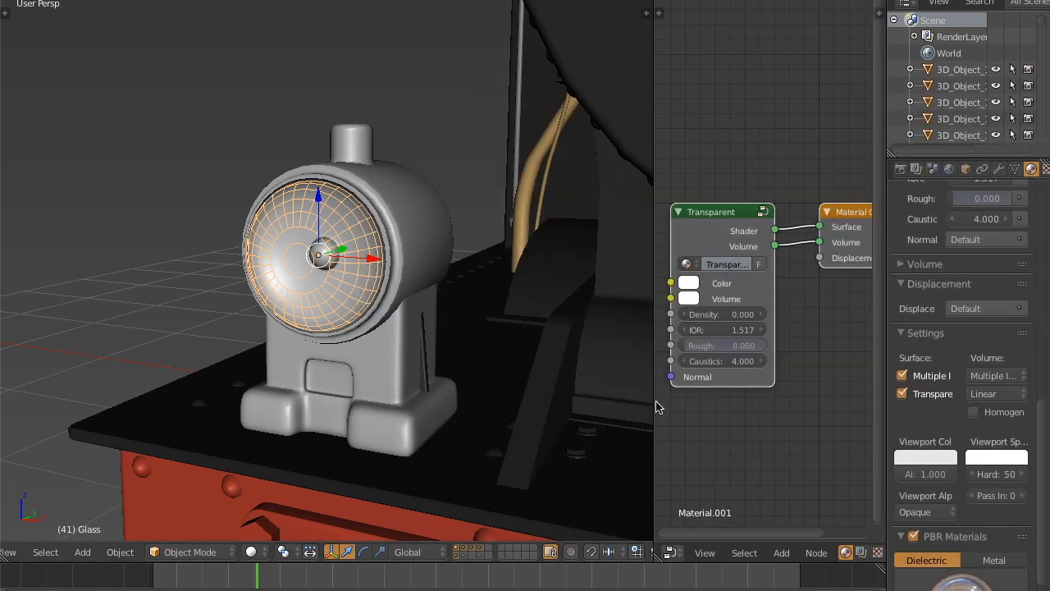
Step: Set the glass material's density to 16.6, IOR to 5.117, roughness to 0.027 and caustics to 6
left_click(732, 315)
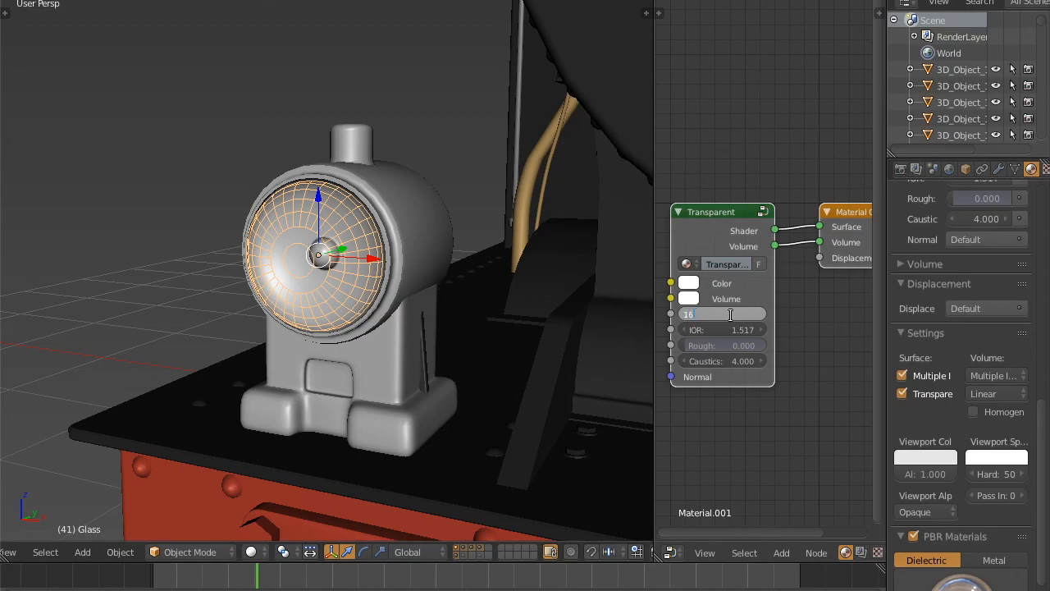
left_click(737, 329)
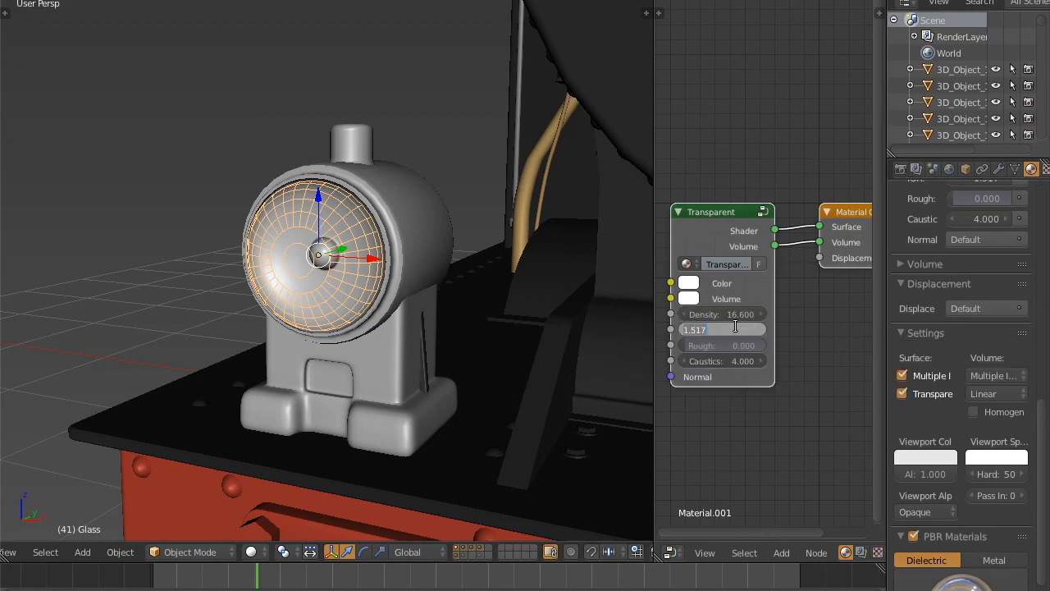
left_click(714, 363)
key("a")
Step: Enter edit mode on the front wheels and select the outer rim face loops of the near wheel
scroll(465, 287, "down", 10)
middle_click_drag(465, 287, 106, 96)
left_click(50, 1)
middle_click_drag(429, 287, 566, 390)
key("KP_3")
middle_click_drag(497, 457, 495, 361, "shift")
scroll(493, 356, "up", 6)
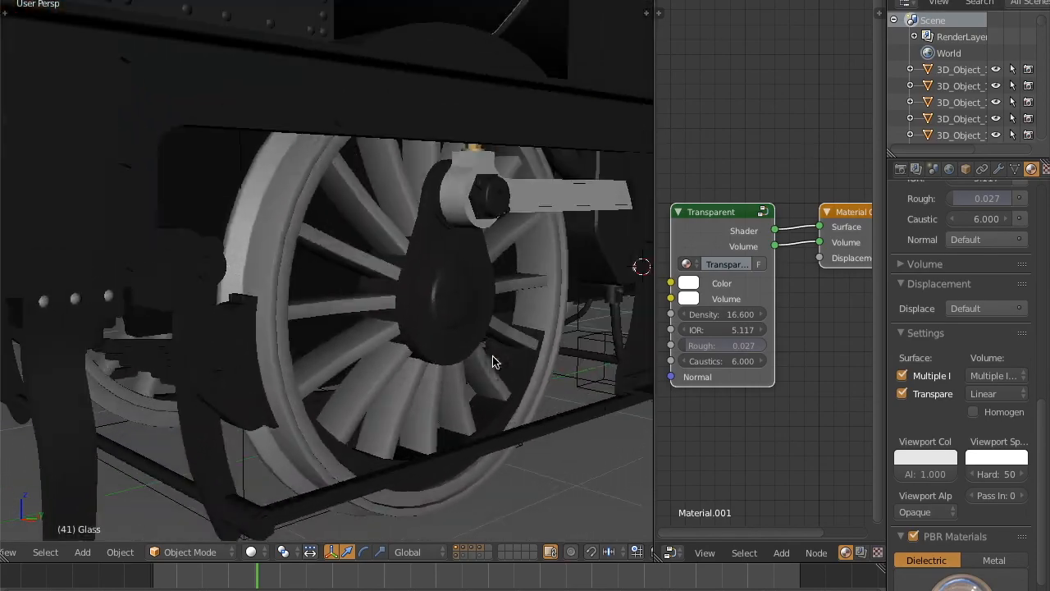
right_click(470, 393)
key("Tab")
key("a")
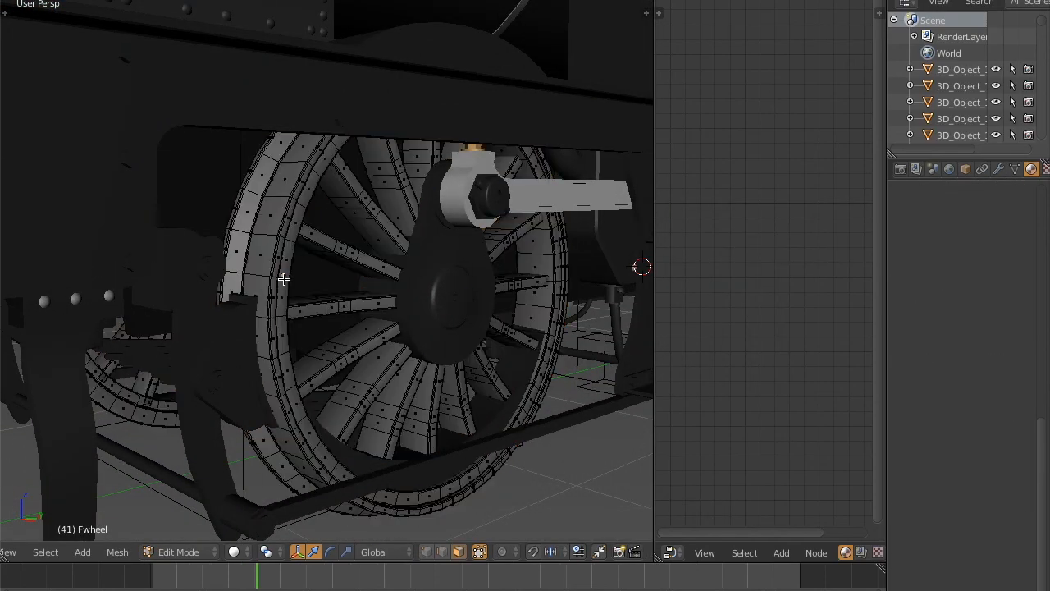
key("ctrl+z")
right_click(265, 285, "alt+shift")
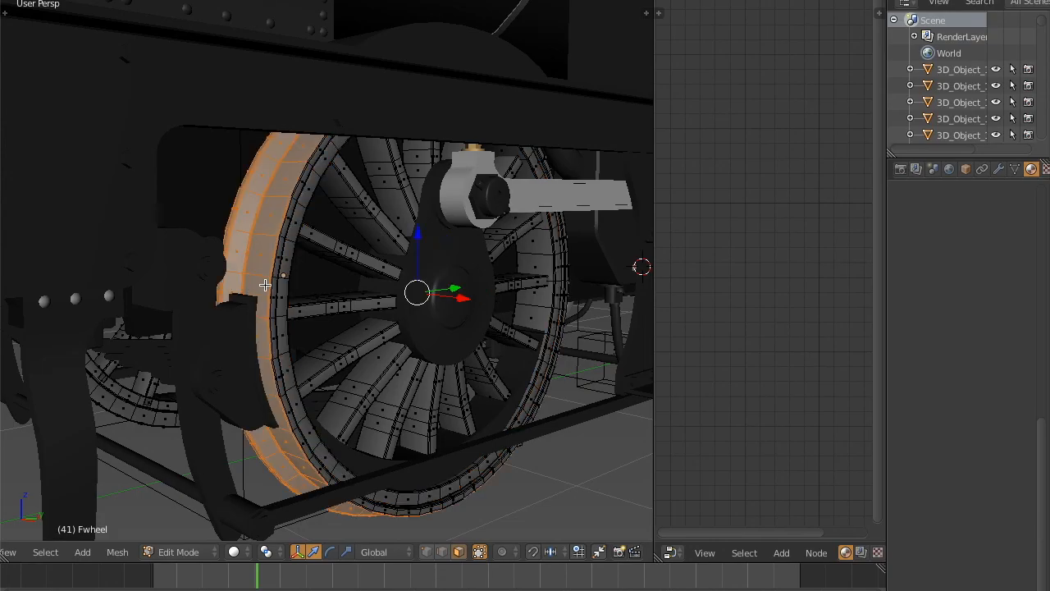
Step: Add the outer rim face loops of the opposite front wheel to the selection
scroll(278, 285, "down", 1)
middle_click_drag(282, 284, 374, 280)
scroll(374, 280, "up", 5)
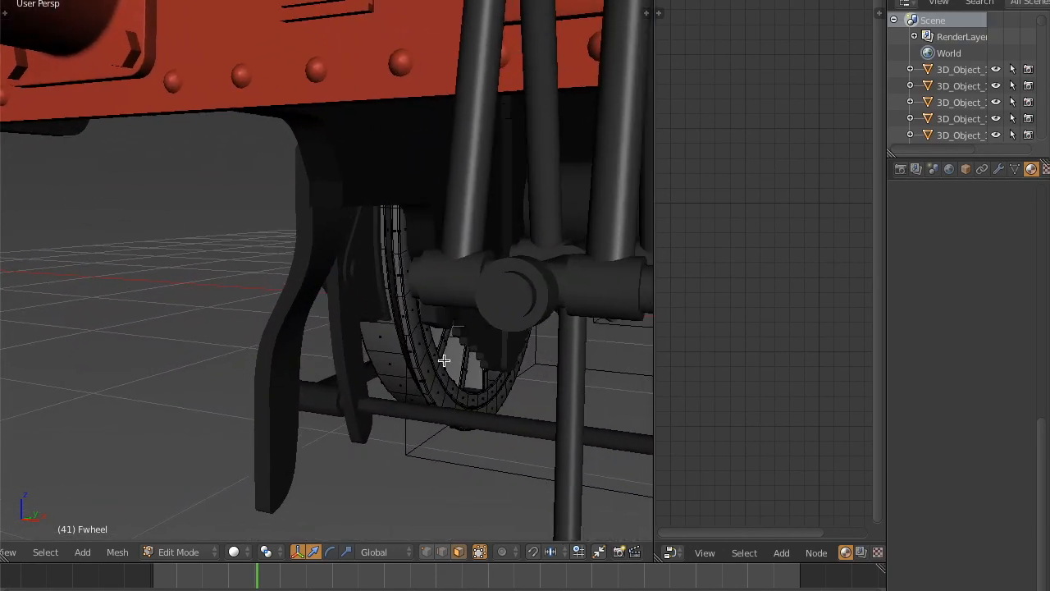
right_click(417, 373, "alt+shift")
middle_click_drag(417, 373, 464, 309)
scroll(464, 310, "up", 3)
scroll(463, 310, "up", 2)
right_click(589, 282, "alt+shift")
mouse_move(589, 282)
middle_mouse_down()
mouse_move(584, 270)
mouse_move(571, 279)
middle_mouse_up()
scroll(589, 282, "down", 4)
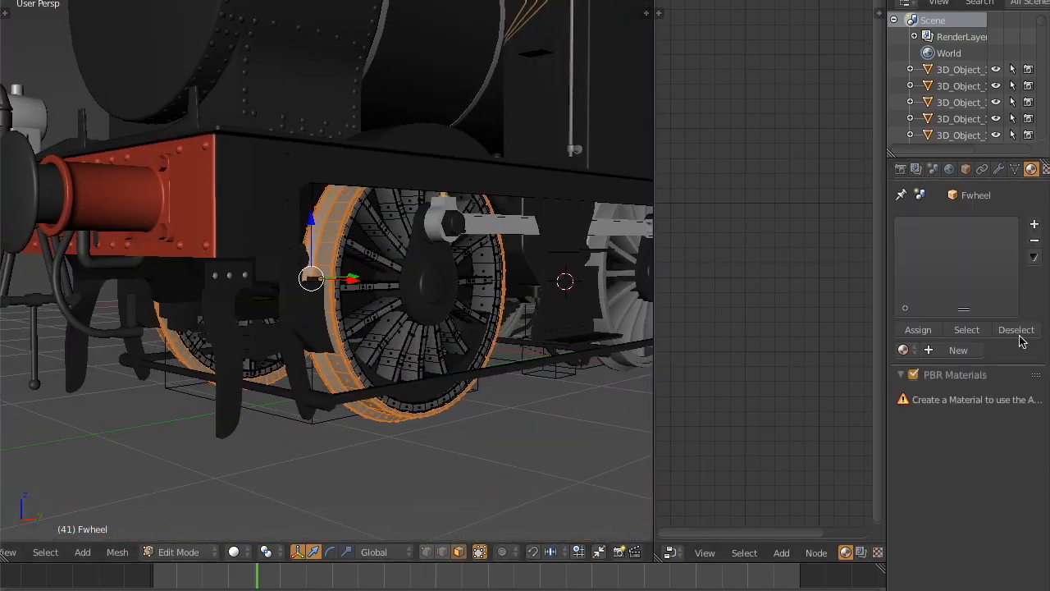
Step: Assign the existing Boiler material to the front wheels
left_click(907, 347)
type("bo")
left_click(854, 375)
Step: Add a second material slot with a new material to the front wheels and apply the Aluminium metal preset
left_click(1033, 225)
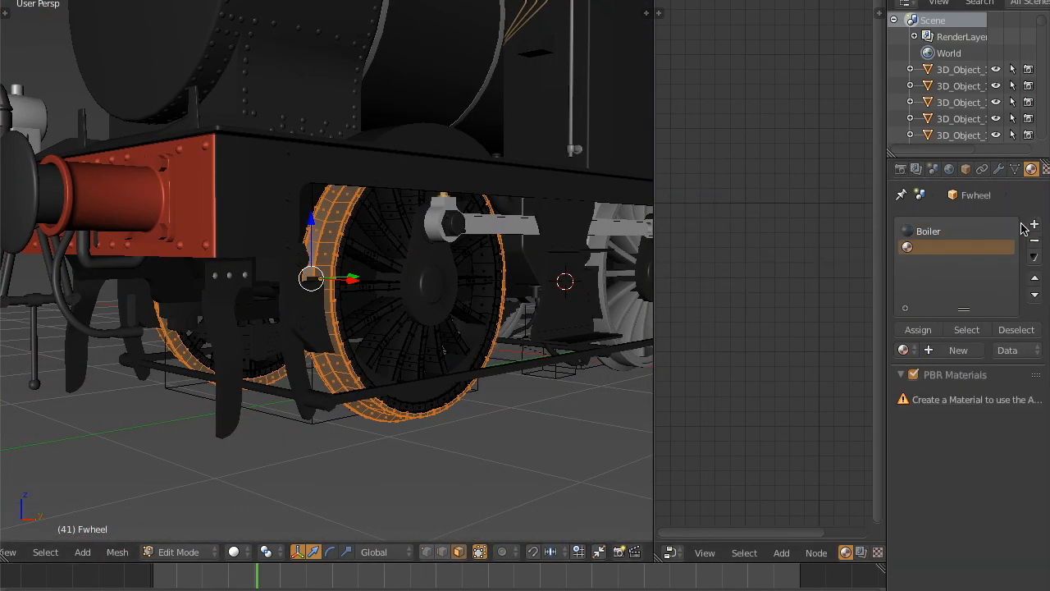
left_click(945, 351)
scroll(1005, 472, "down", 3)
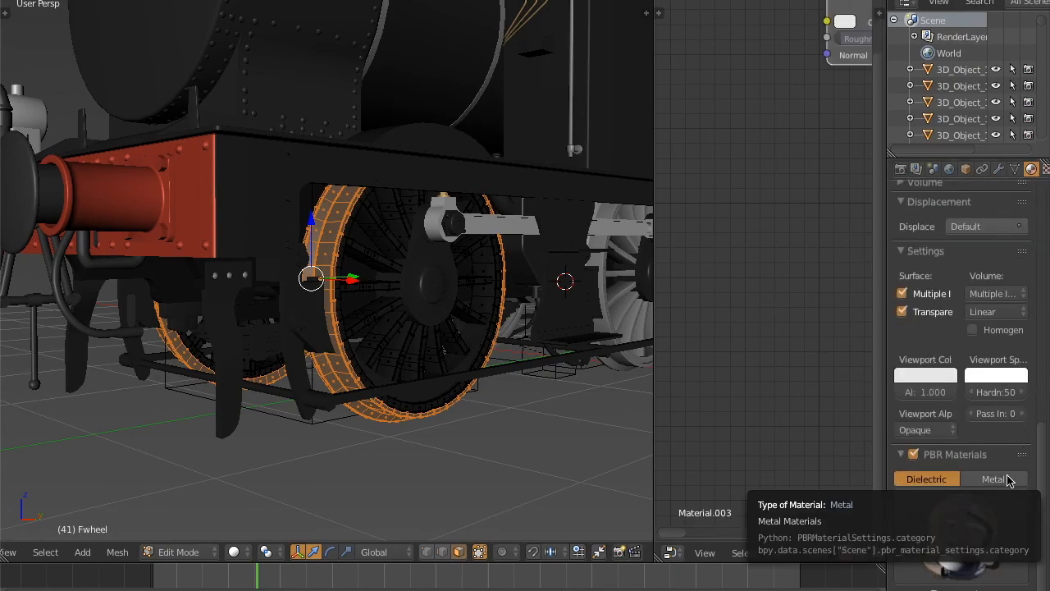
left_click(1008, 480)
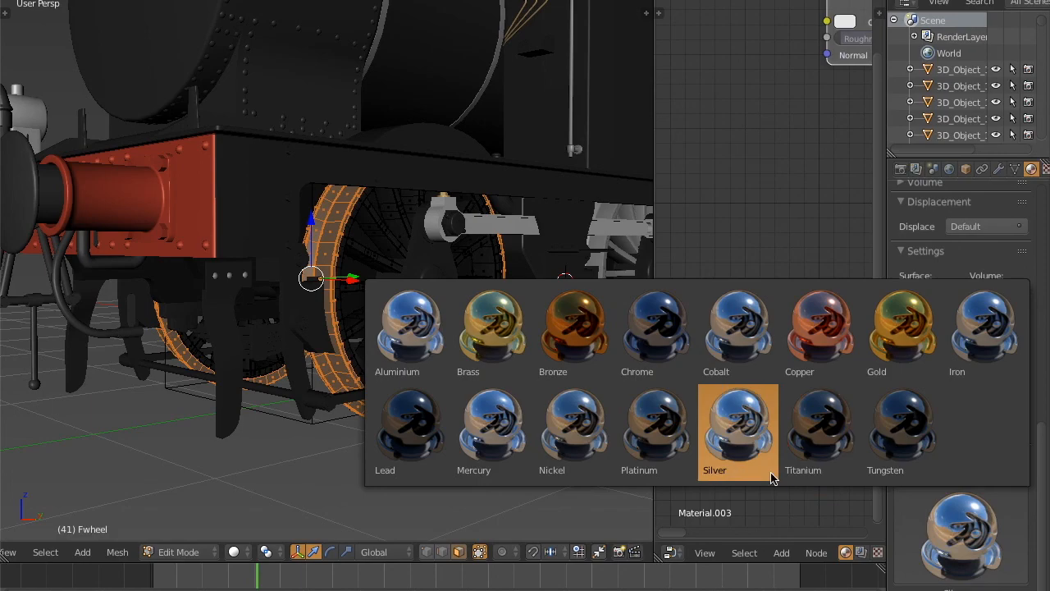
left_click(410, 328)
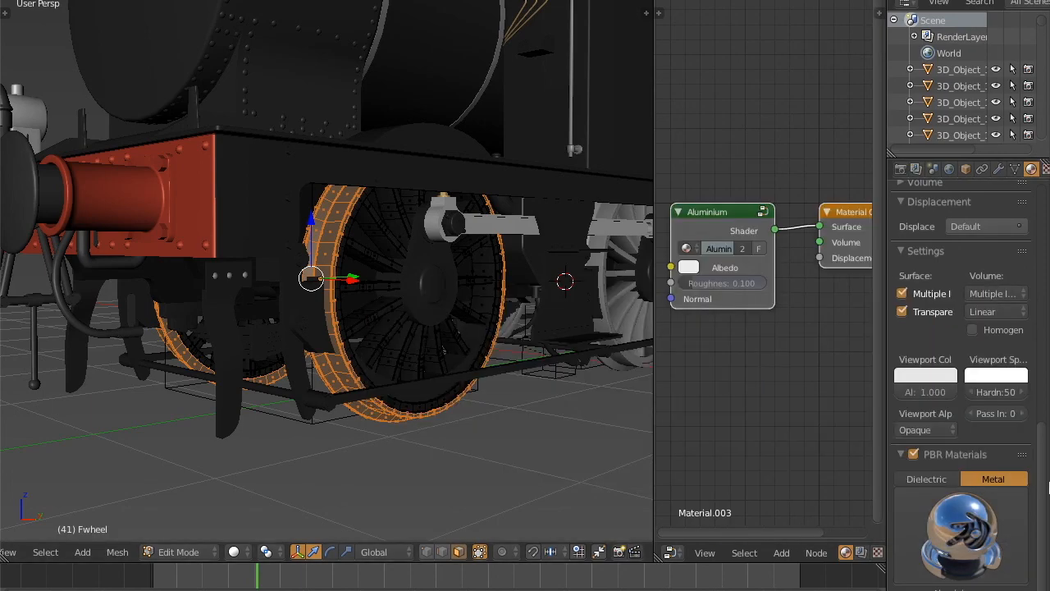
Step: Set the aluminium material's roughness to 0.173, darken its albedo to a light warm grey, and match the viewport colour to it
left_click(748, 283)
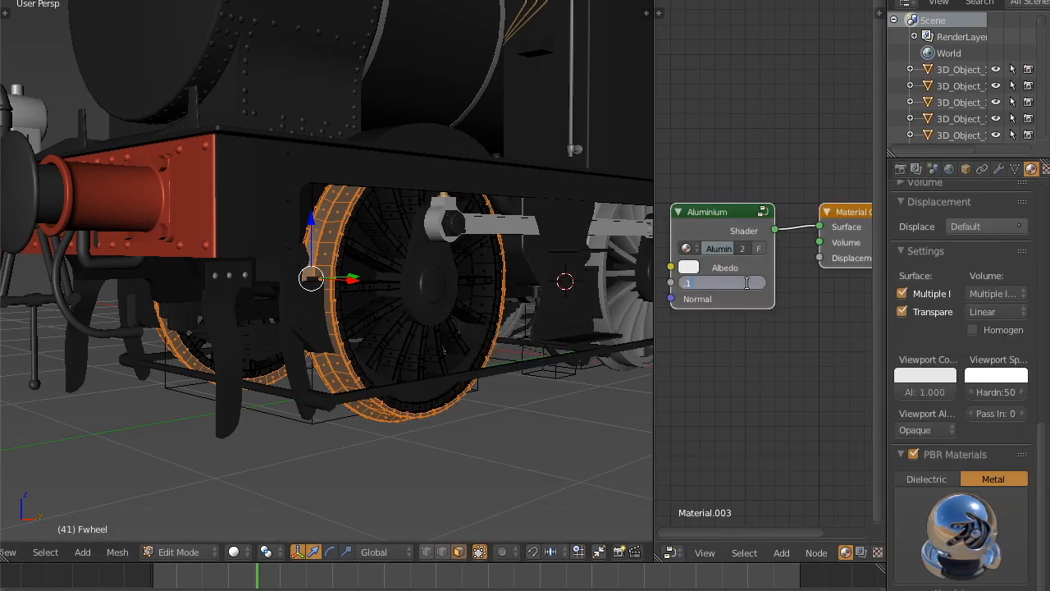
left_click(689, 268)
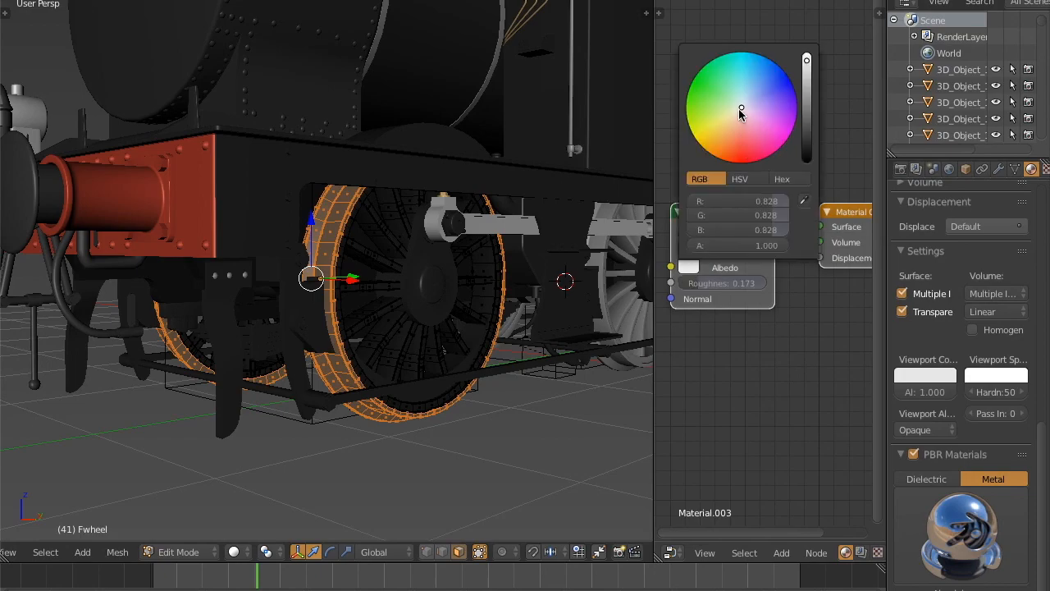
left_click_drag(807, 66, 808, 79)
left_click(923, 375)
left_click(940, 321)
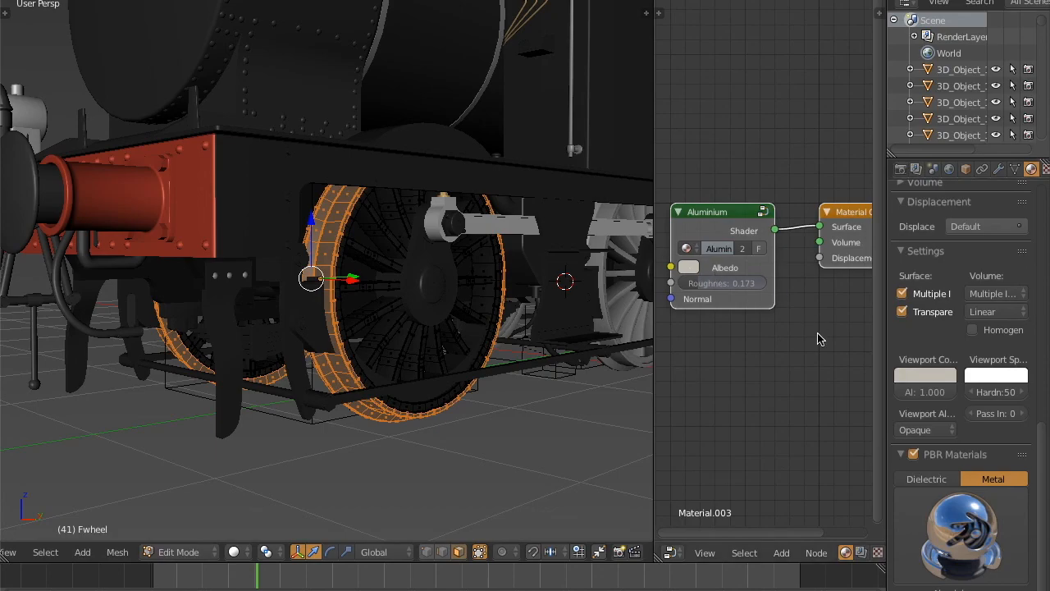
Step: Name the aluminium material Wheel, assign it to the selected rim faces, and leave edit mode
scroll(950, 254, "up", 10)
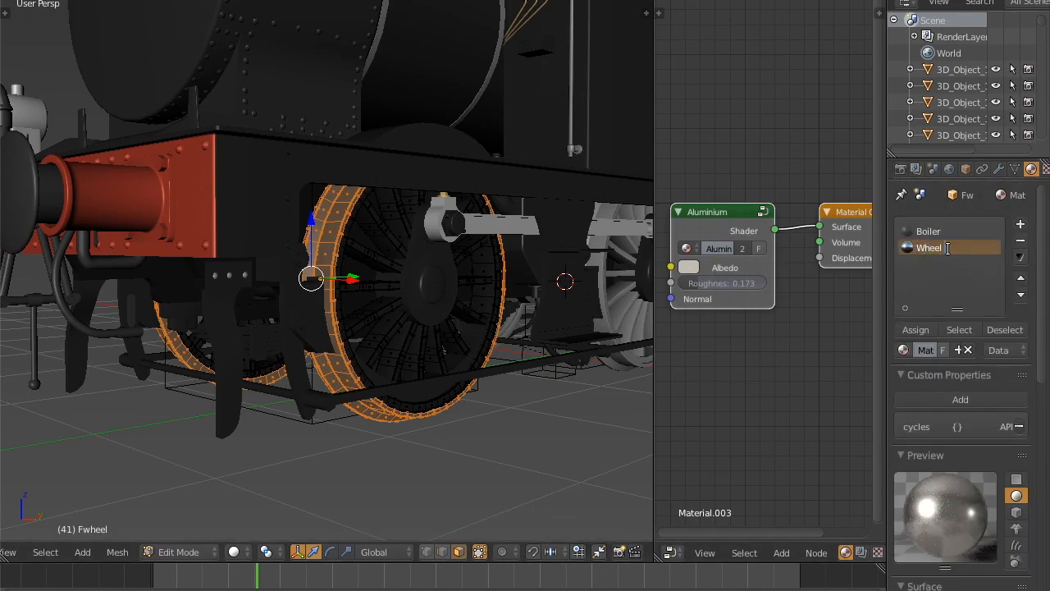
left_click(911, 330)
key("a")
scroll(471, 329, "down", 3)
key("Tab")
Step: Select the dish behind the front lamp's glass and set its Light material's albedo to 0.6 in red, green and blue
middle_click_drag(465, 329, 641, 386)
right_click(318, 316)
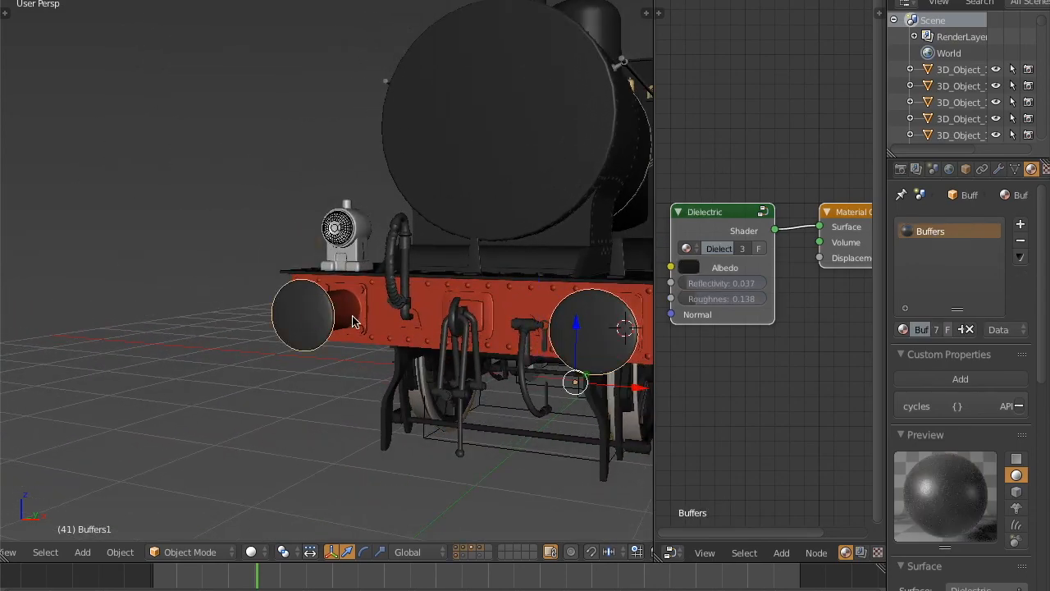
right_click(355, 302)
scroll(365, 293, "up", 3)
scroll(365, 298, "up", 5)
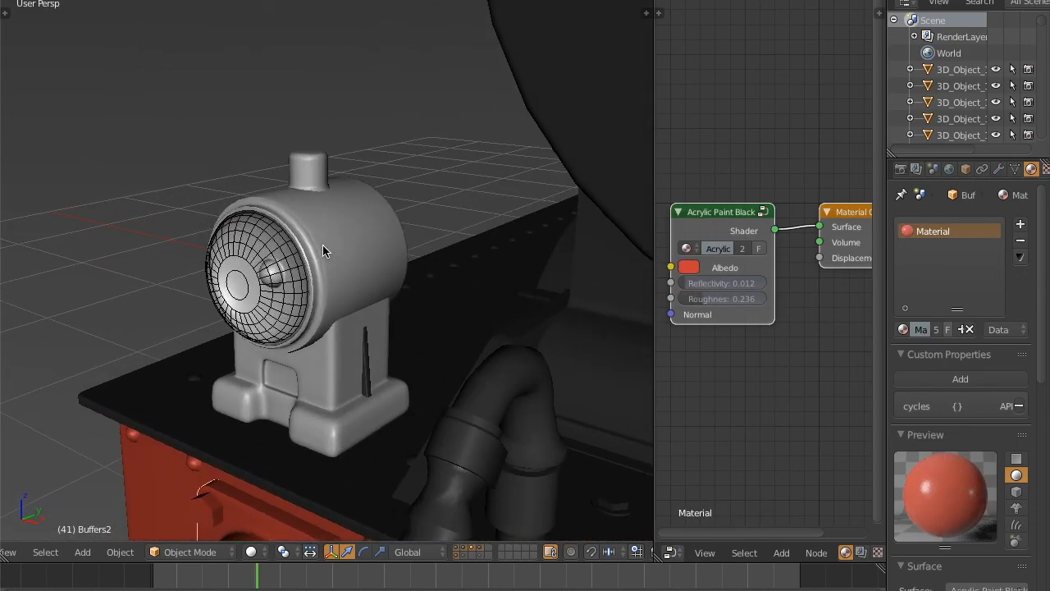
right_click(322, 244)
right_click(211, 233)
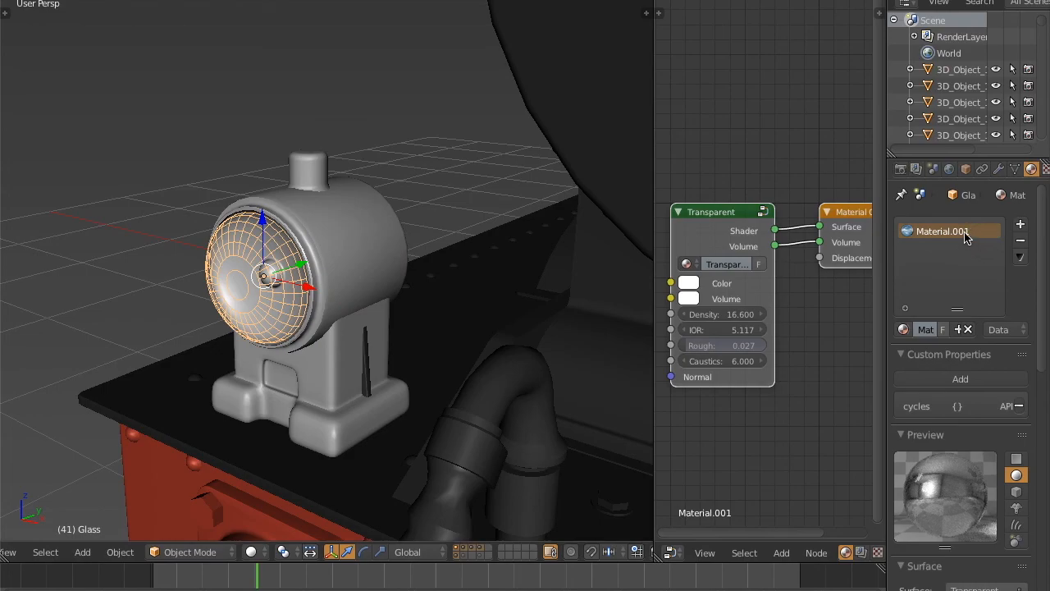
right_click(282, 284)
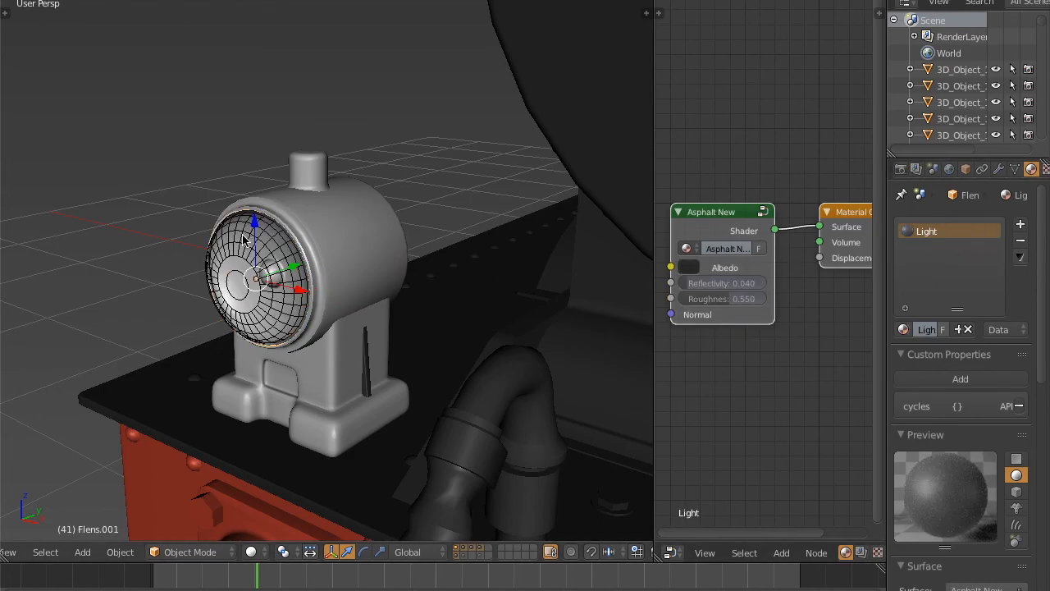
middle_click_drag(263, 239, 243, 240, "shift")
left_click(685, 266)
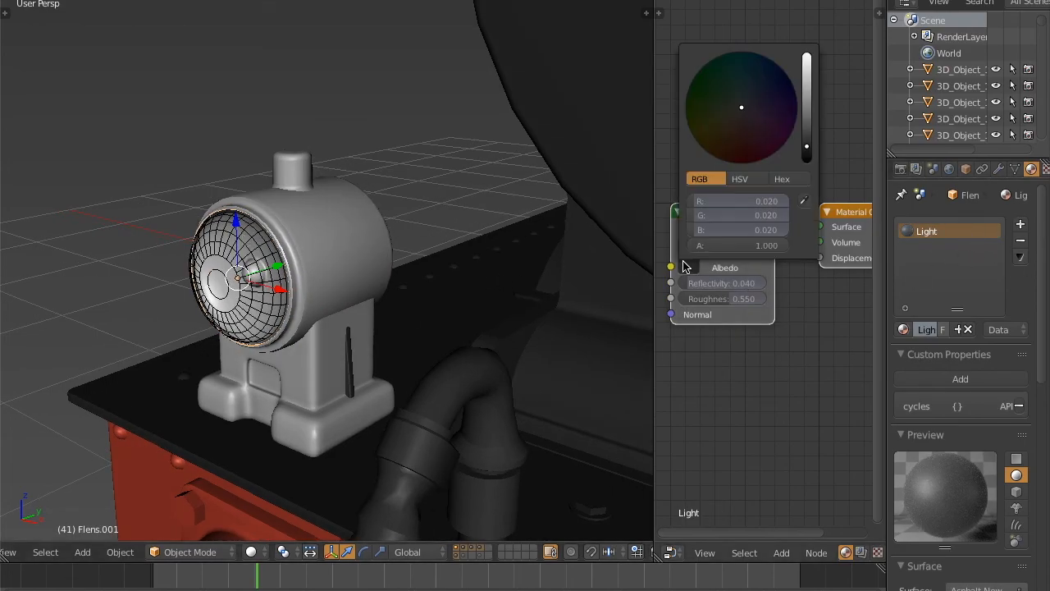
type(".8")
key("Return")
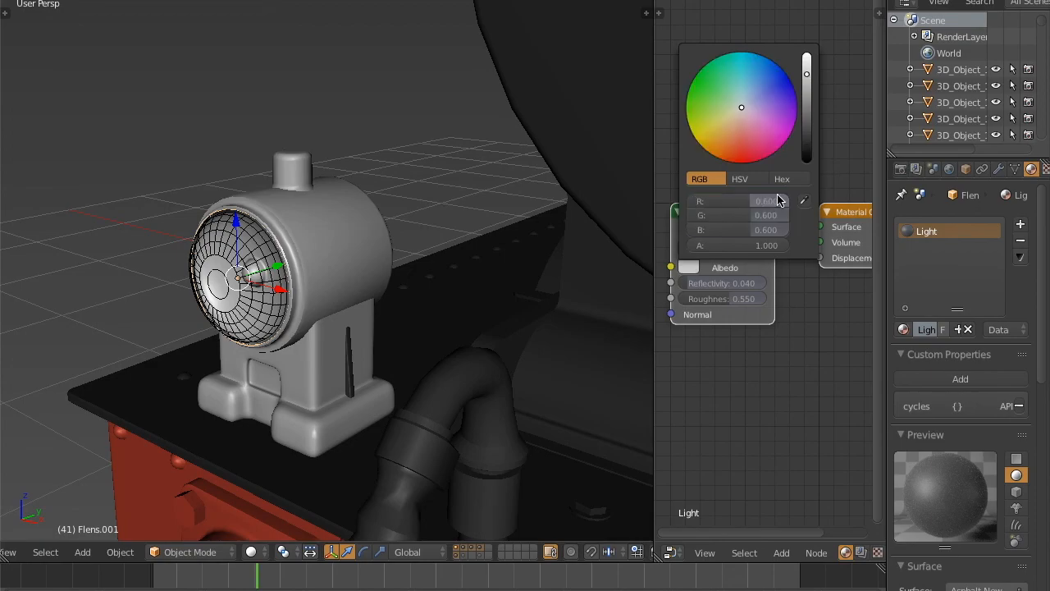
Step: Open the brake pipe's mesh for editing and select the collars and bracket on its upright section
scroll(465, 260, "down", 6)
middle_click_drag(489, 261, 465, 261)
scroll(465, 263, "down", 3)
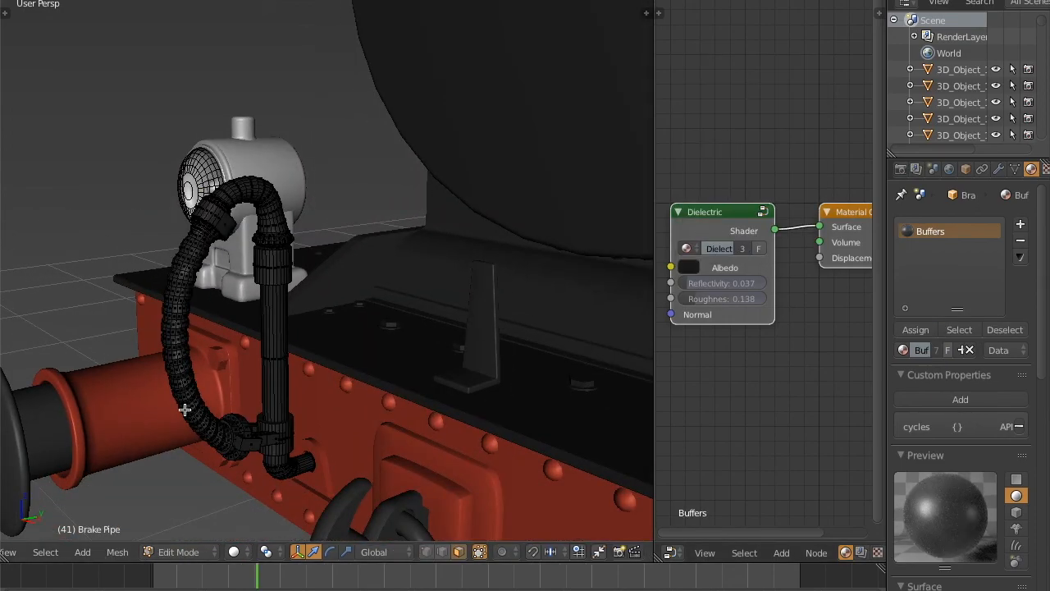
key("a")
key("a")
key("a")
key("a")
scroll(282, 262, "up", 4)
middle_click_drag(280, 423, 261, 306, "shift")
key("l")
key("l")
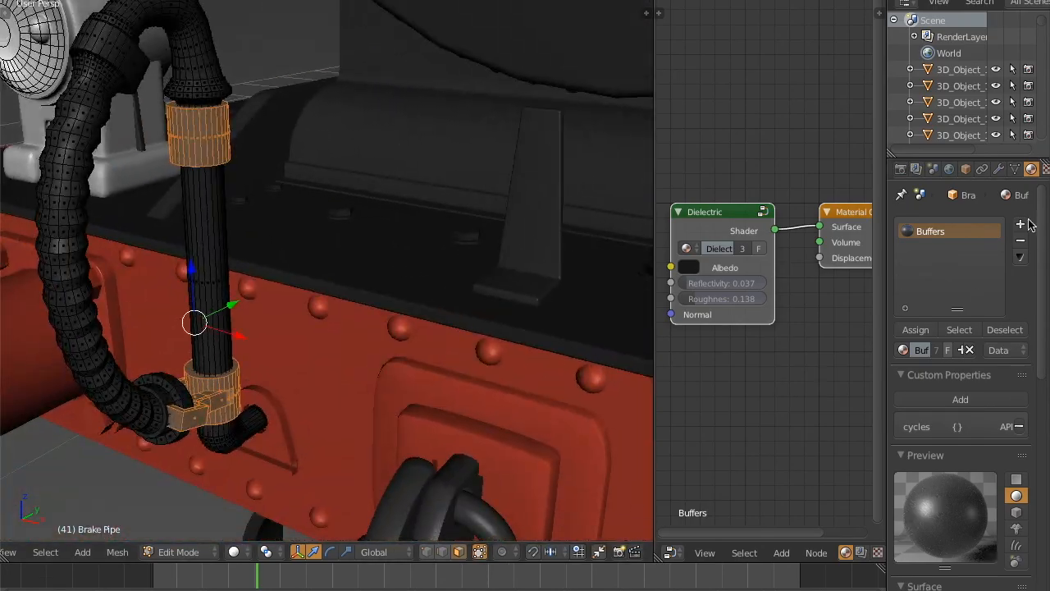
Step: Add a second material slot to the brake pipe and give it the existing red acrylic paint material named Material
left_click(1020, 224)
left_click(903, 349)
type("mat")
left_click(788, 370)
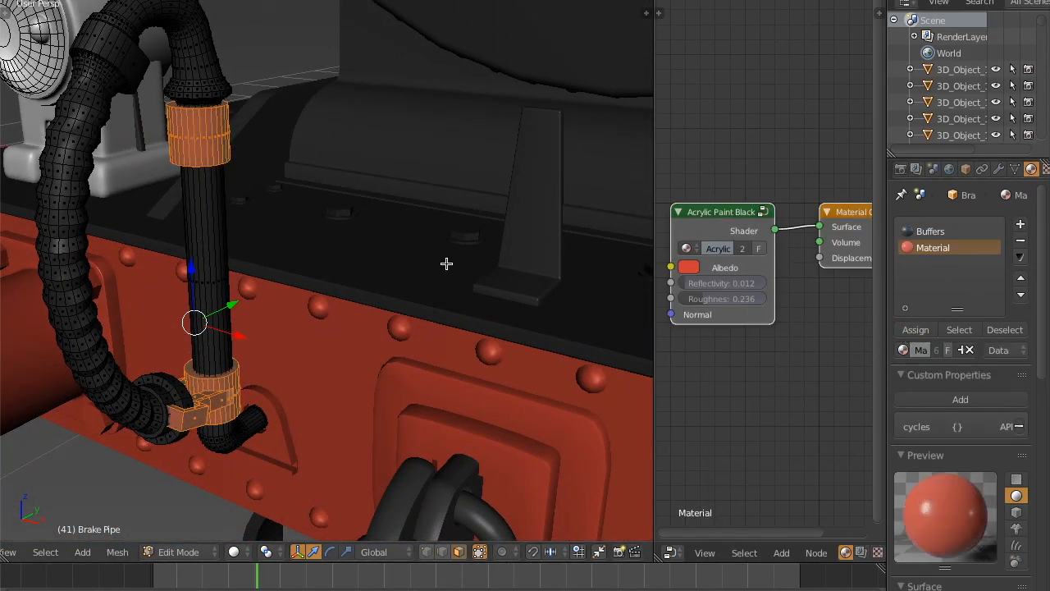
right_click(275, 385, "alt")
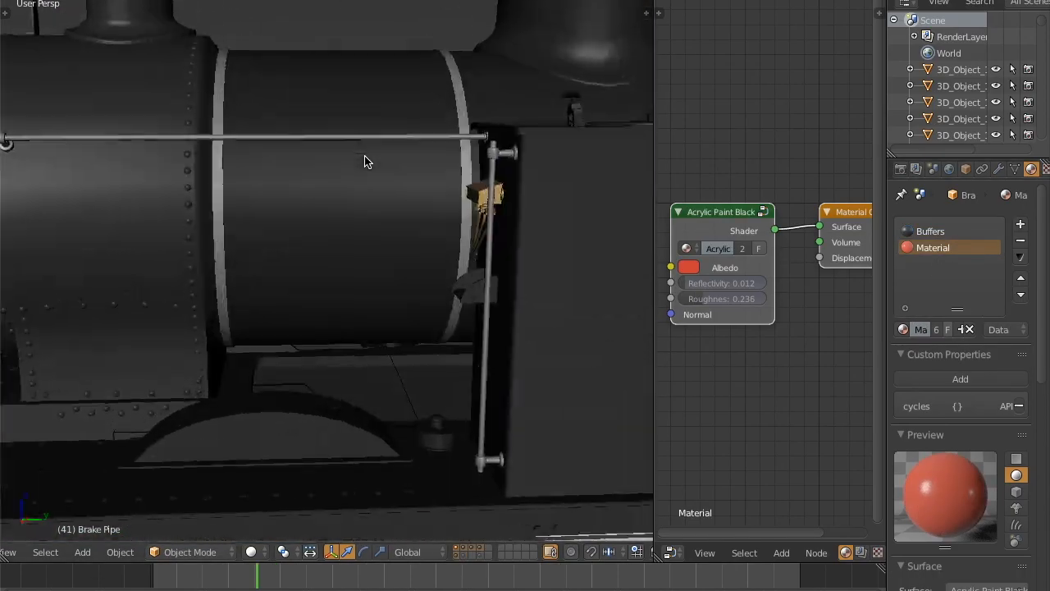
Step: Give the bands around the boiler the existing Boiler material
right_click(471, 129)
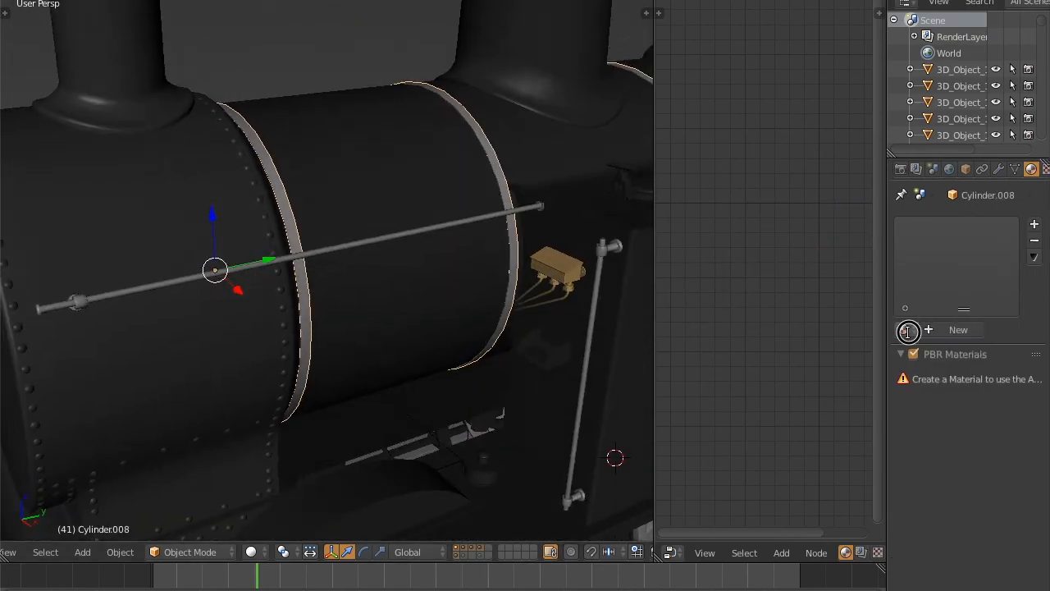
left_click(909, 331)
type("boi")
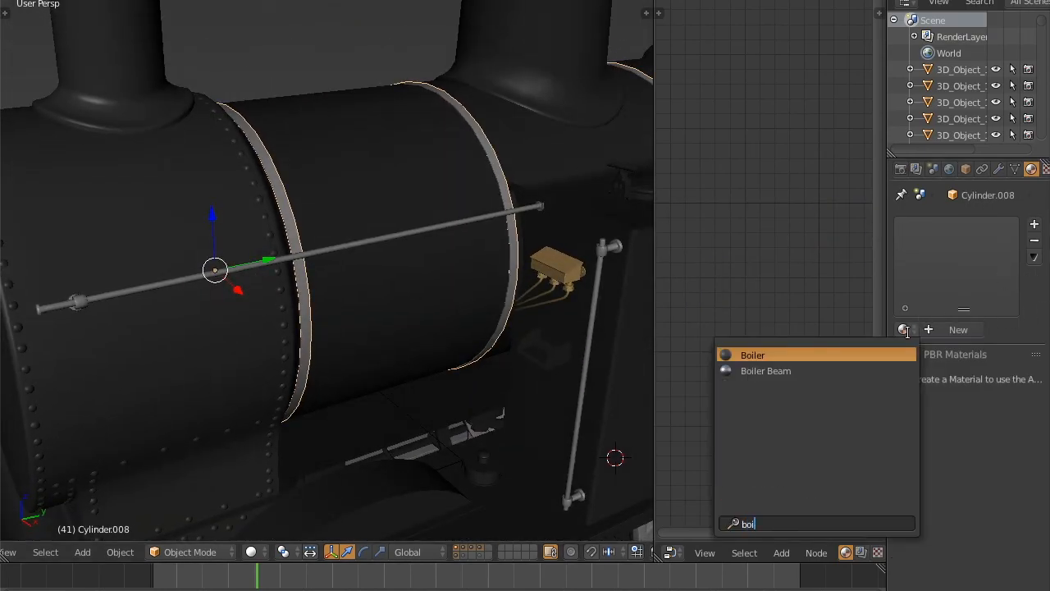
left_click(834, 354)
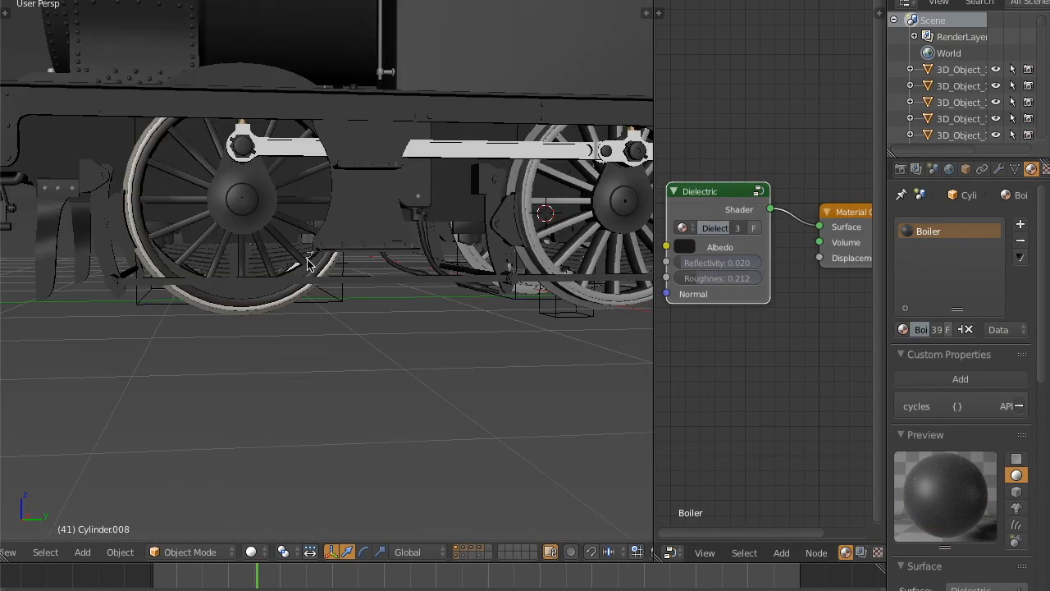
Step: Open the middle wheels' mesh for editing and select the outer rim faces of the wheels on both sides
scroll(307, 264, "up", 8)
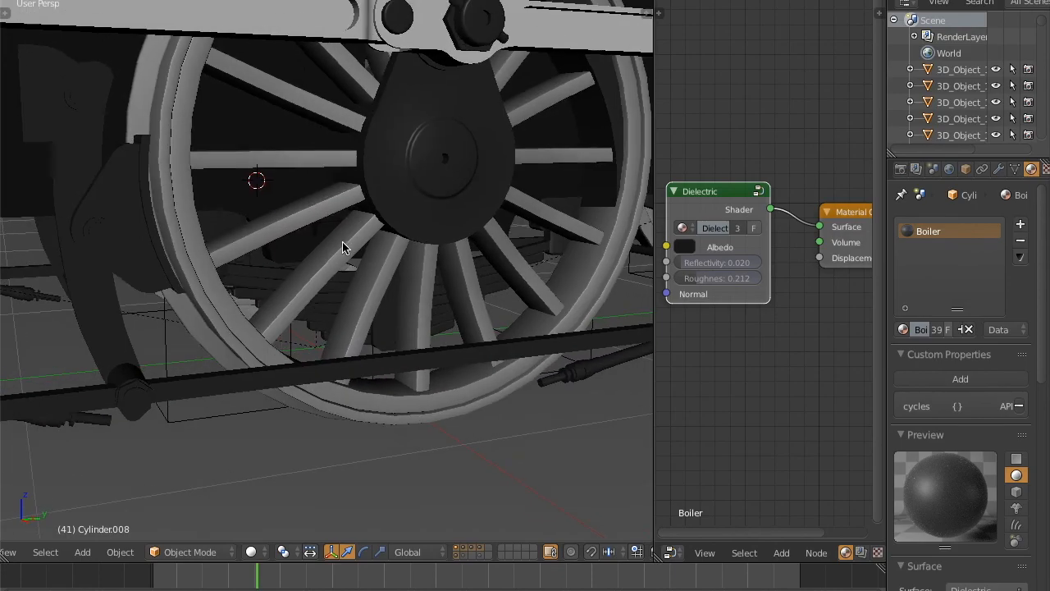
right_click(307, 205)
key("Tab")
right_click(160, 112, "alt")
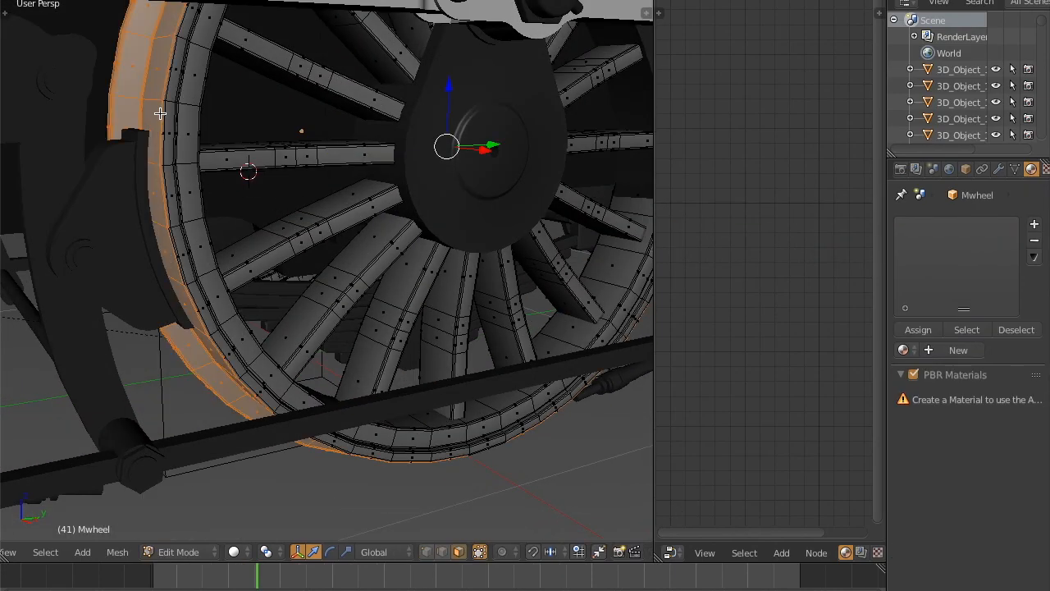
key("KP_4")
key("KP_4")
key("KP_4")
key("KP_4")
key("KP_4")
key("KP_4")
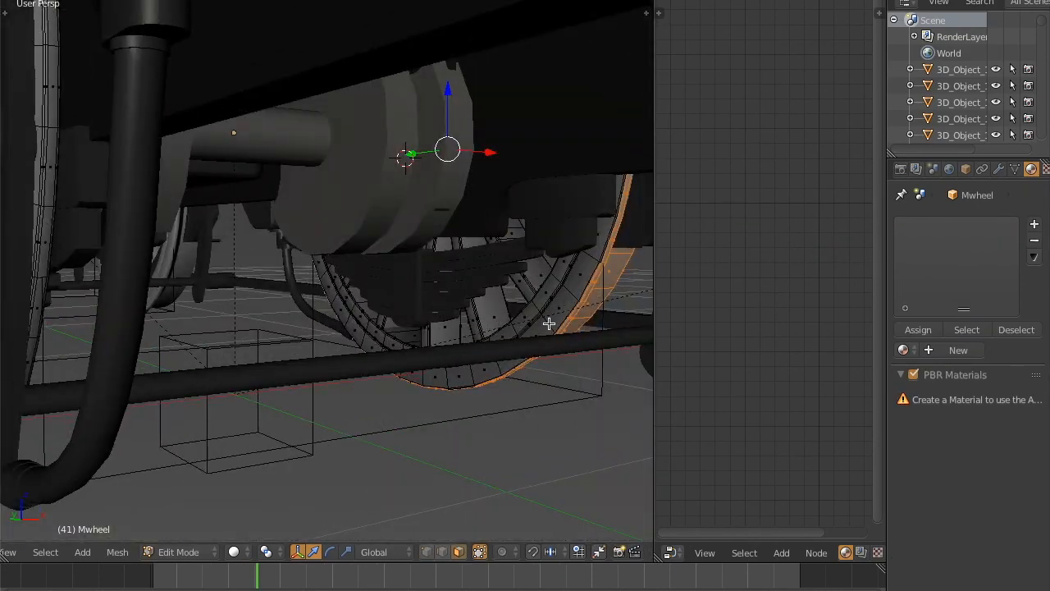
key("KP_4")
key("KP_4")
key("KP_4")
key("KP_4")
key("KP_4")
key("KP_4")
key("KP_4")
key("KP_4")
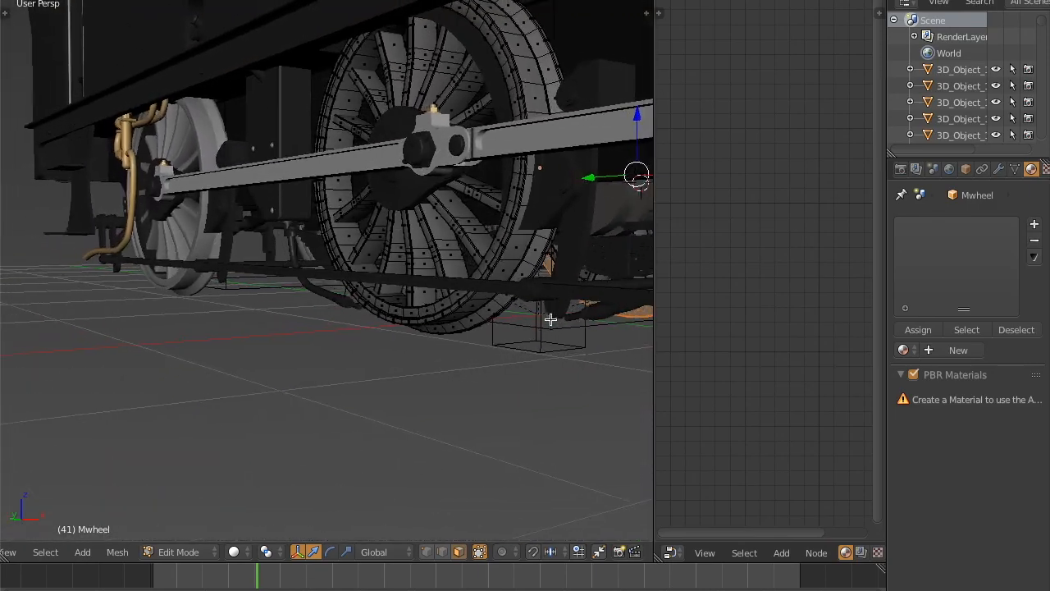
middle_click_drag(550, 319, 256, 334)
key("l")
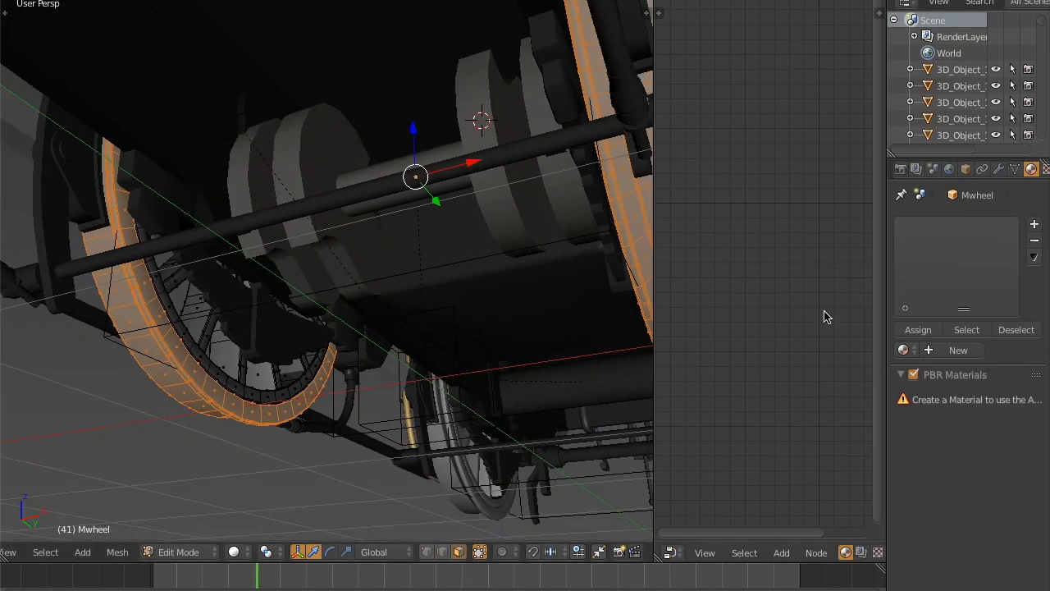
Step: Add a material slot to the middle wheels and fill it with the existing Boiler material
left_click(1036, 222)
left_click(905, 350)
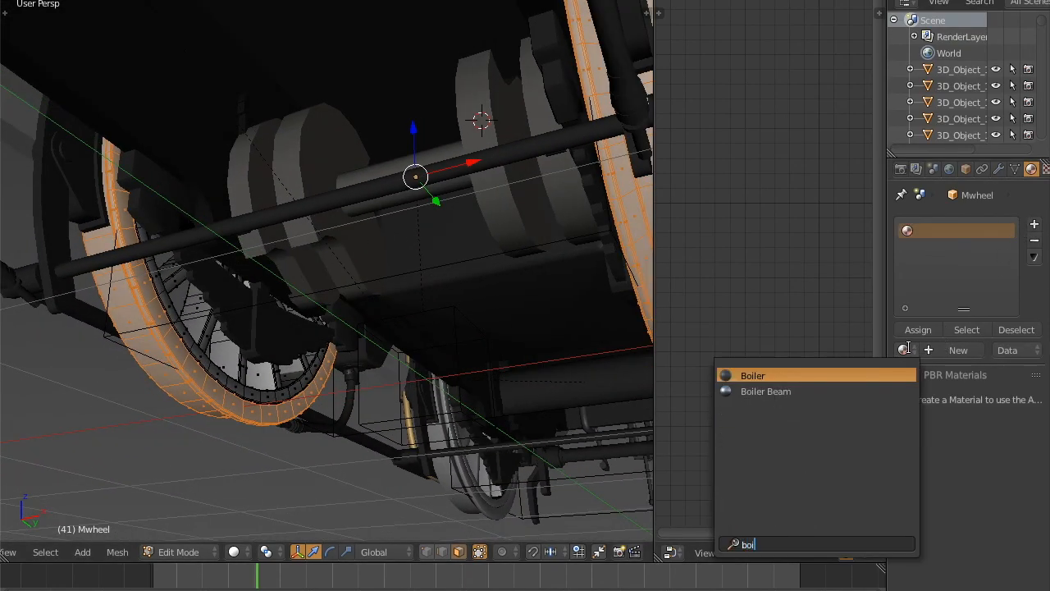
type("boi")
left_click(821, 375)
Step: Add a second slot with the Wheel Outer material, assign it to the middle wheels' selected rim faces, and leave edit mode
left_click(1035, 224)
left_click(904, 350)
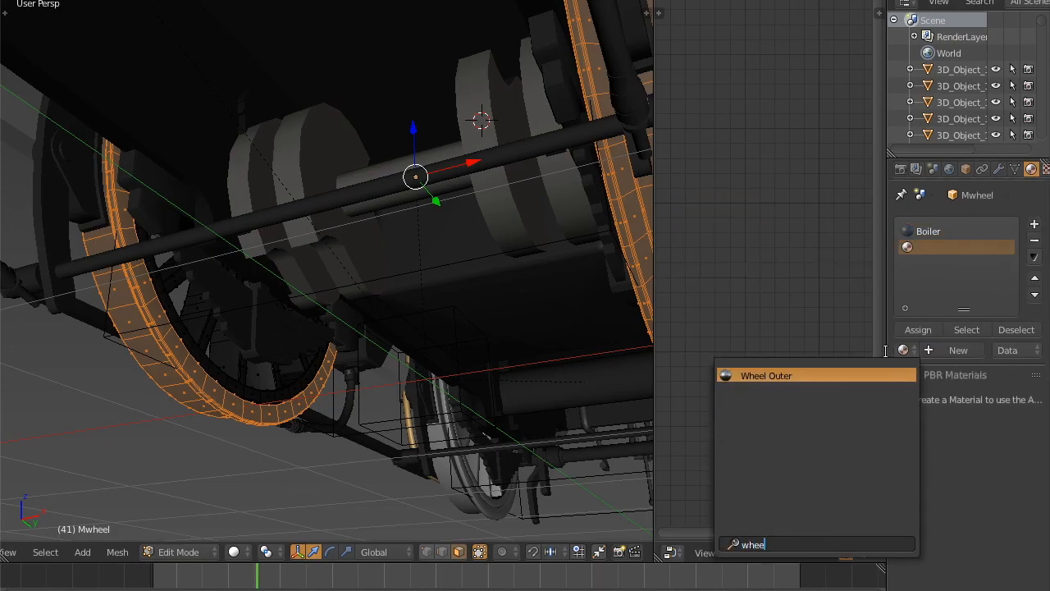
left_click(842, 375)
left_click(918, 330)
key("a")
middle_click_drag(452, 305, 451, 305)
key("Tab")
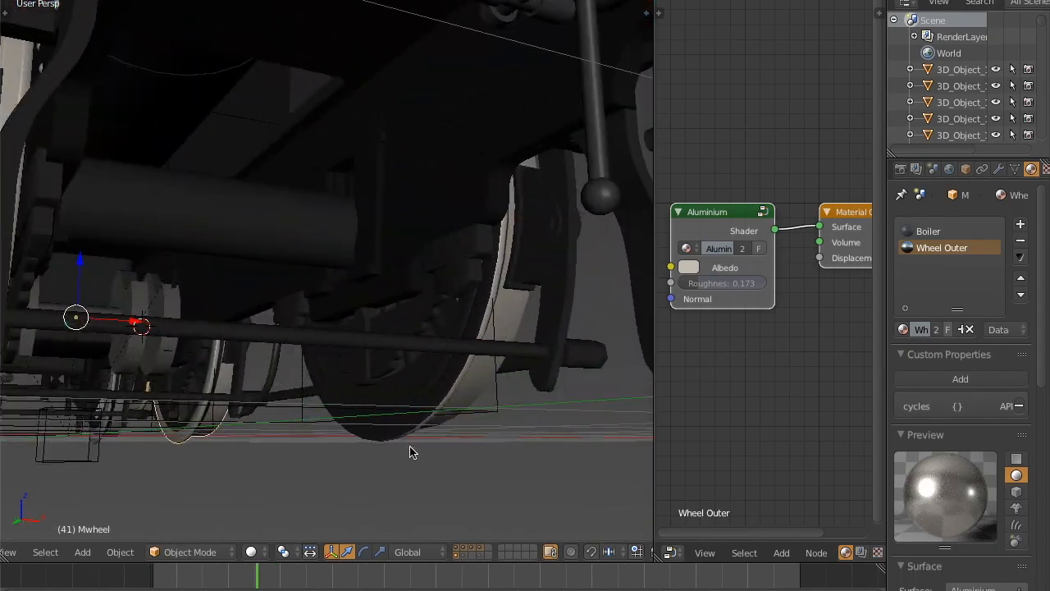
Step: Assign the Wheel Outer material to the front wheels' rim faces, clear the selection, and leave edit mode
right_click(420, 426)
key("Tab")
left_click(909, 326)
key("a")
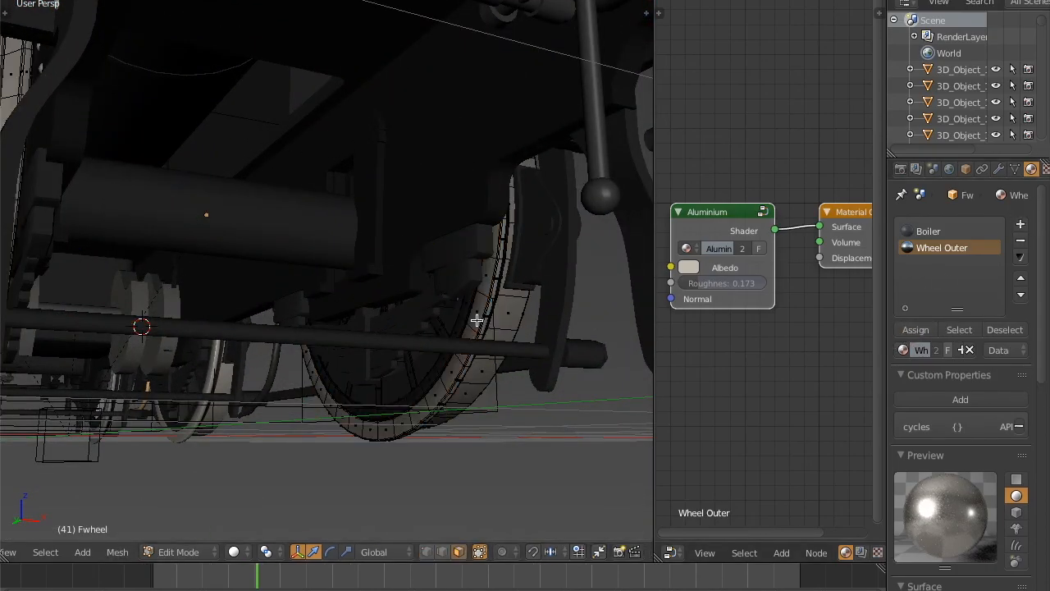
key("Tab")
Step: Open the back wheels' mesh for editing and select the outer rim faces of the first wheel
scroll(562, 258, "down", 5)
key("KP_3")
middle_click_drag(561, 257, 256, 286, "shift")
scroll(420, 300, "up", 4)
right_click(222, 297)
key("Tab")
middle_click_drag(183, 294, 171, 215)
key("a")
right_click(187, 167, "alt")
right_click(214, 186, "alt+shift")
middle_click_drag(213, 185, 417, 334)
right_click(481, 420, "alt+shift")
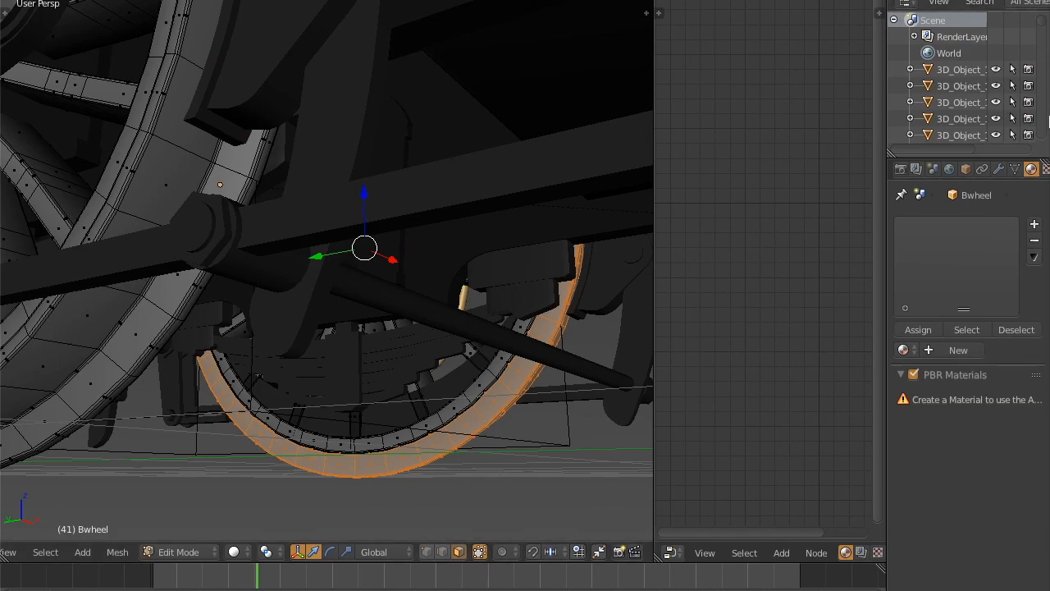
Step: Add a material slot to the back wheels and fill it with the existing Boiler material
left_click(1036, 226)
left_click(906, 349)
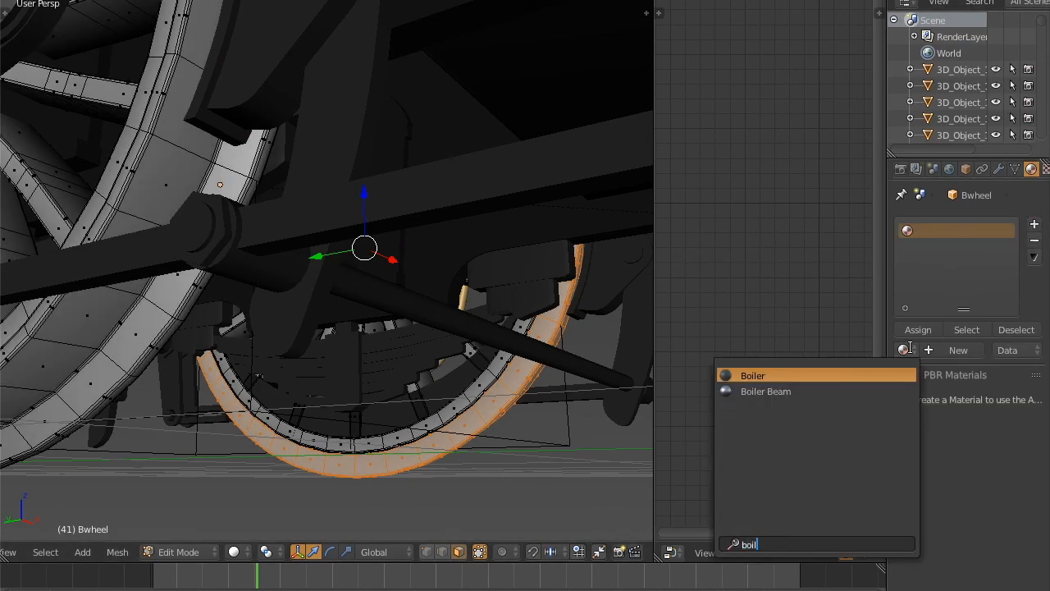
left_click(836, 372)
Step: Extend the selection with the outer rim faces of the back wheel on the other side
scroll(359, 263, "down", 1)
middle_click_drag(359, 263, 43, 421, "shift")
right_click(302, 256, "alt+shift")
right_click(295, 247, "alt+shift")
middle_click_drag(116, 373, 444, 271)
Step: Add a second slot with the Wheel Outer material and assign it to the back wheels' selected rim faces
left_click(1020, 224)
left_click(903, 350)
type("whe")
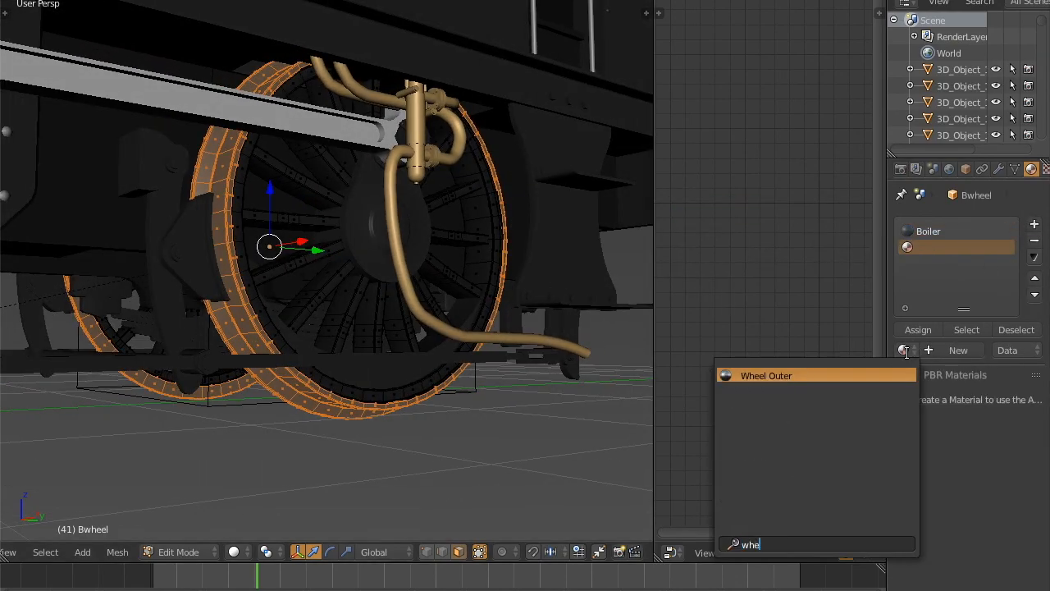
key("Return")
left_click(916, 330)
Step: Select the rivets on the frame between the wheels and give them the existing Boiler material
scroll(441, 140, "down", 5)
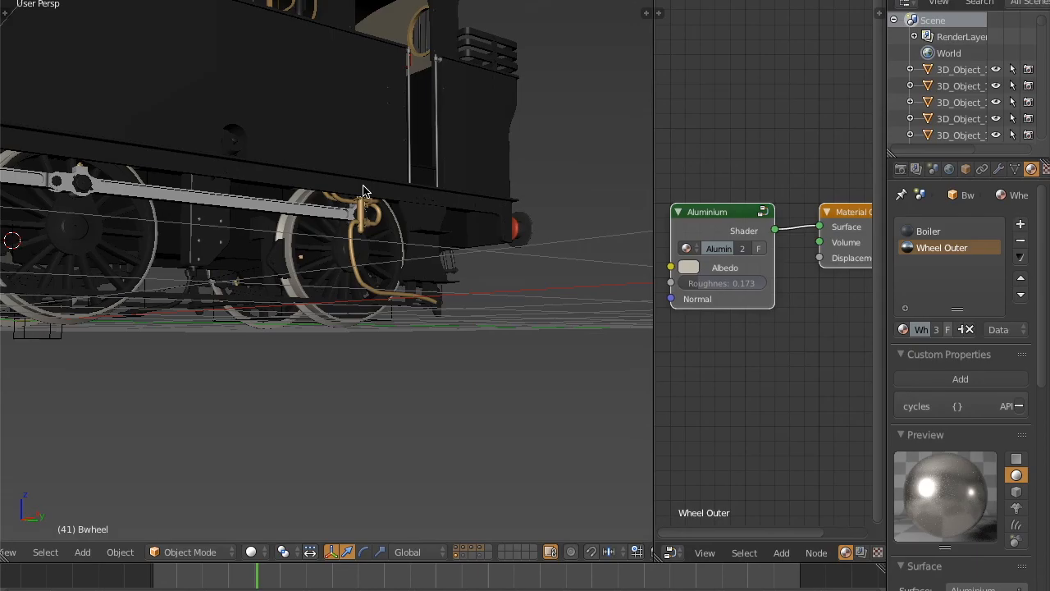
middle_click_drag(299, 191, 364, 189, "shift")
scroll(364, 189, "up", 4)
right_click(296, 168)
left_click(904, 330)
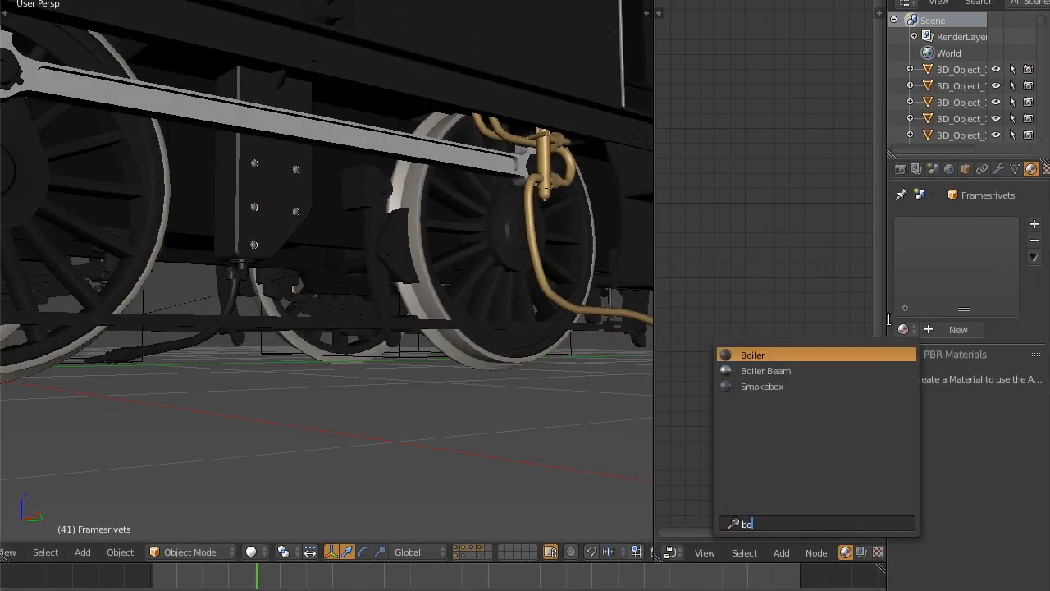
left_click(850, 354)
Step: Save the locomotive file
scroll(329, 257, "down", 4)
key("KP_3")
middle_click_drag(308, 214, 441, 247, "shift")
middle_click_drag(361, 261, 466, 249)
scroll(441, 248, "down", 4)
scroll(438, 246, "up", 3)
scroll(433, 248, "down", 1)
scroll(432, 249, "up", 1)
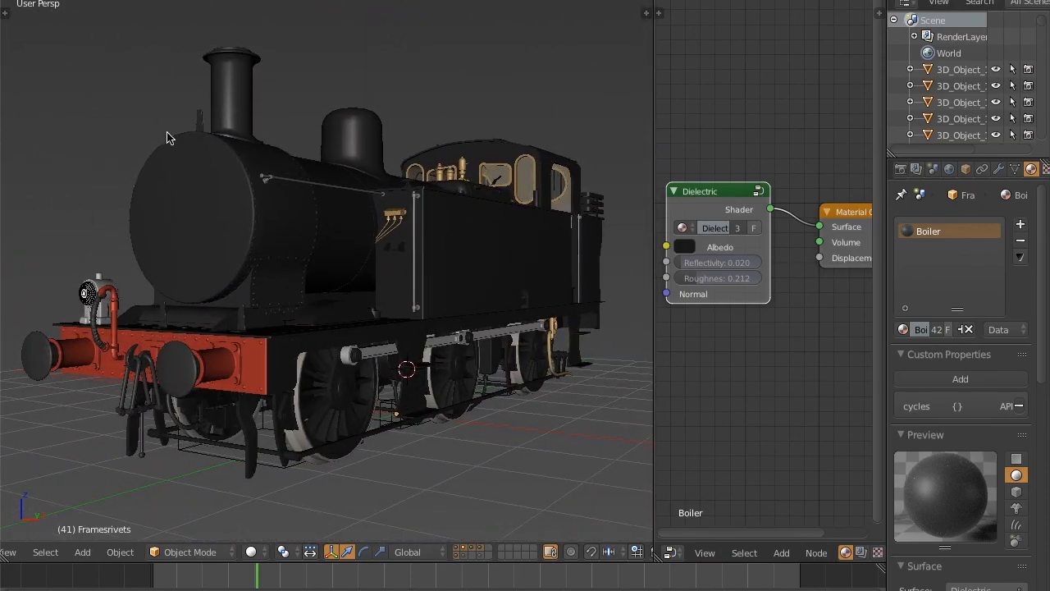
left_click(81, 5)
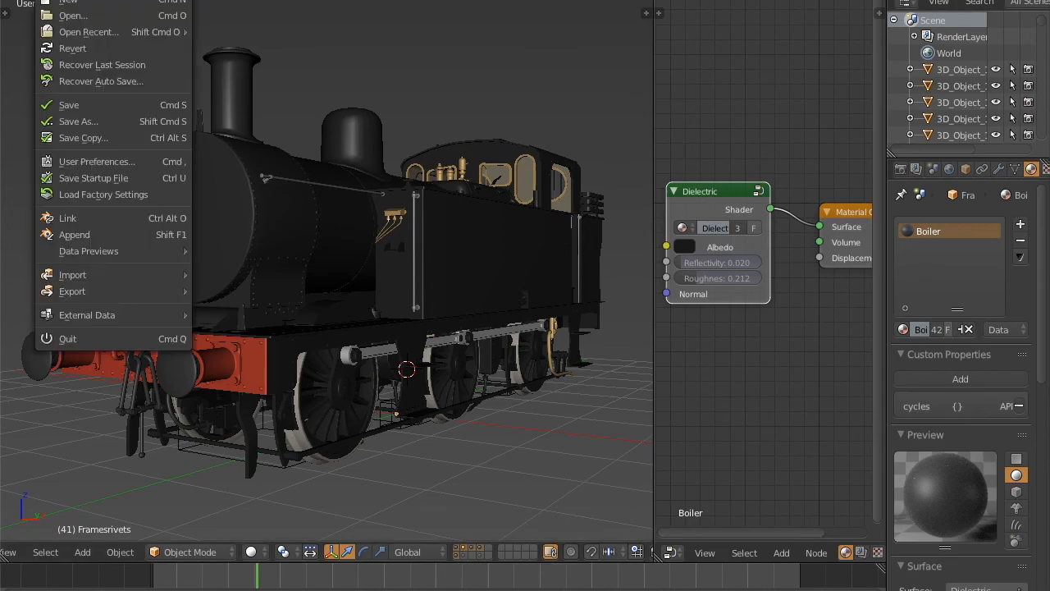
left_click(94, 104)
Step: Switch the viewport to rendered shading and examine the locomotive's materials from several sides
left_click(251, 551)
left_click(310, 446)
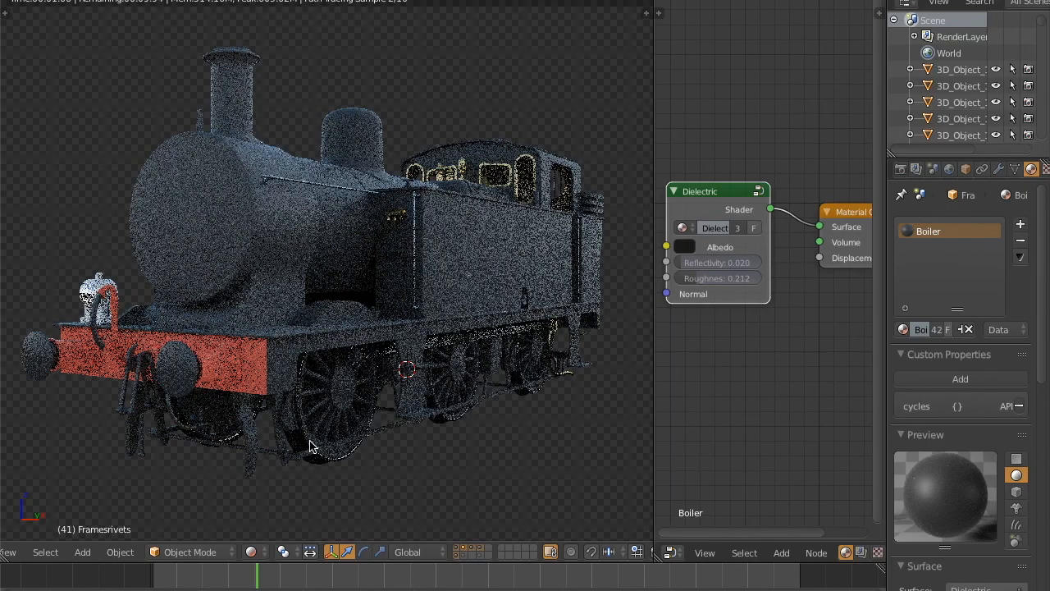
scroll(564, 310, "down", 2)
middle_click_drag(563, 311, 415, 193)
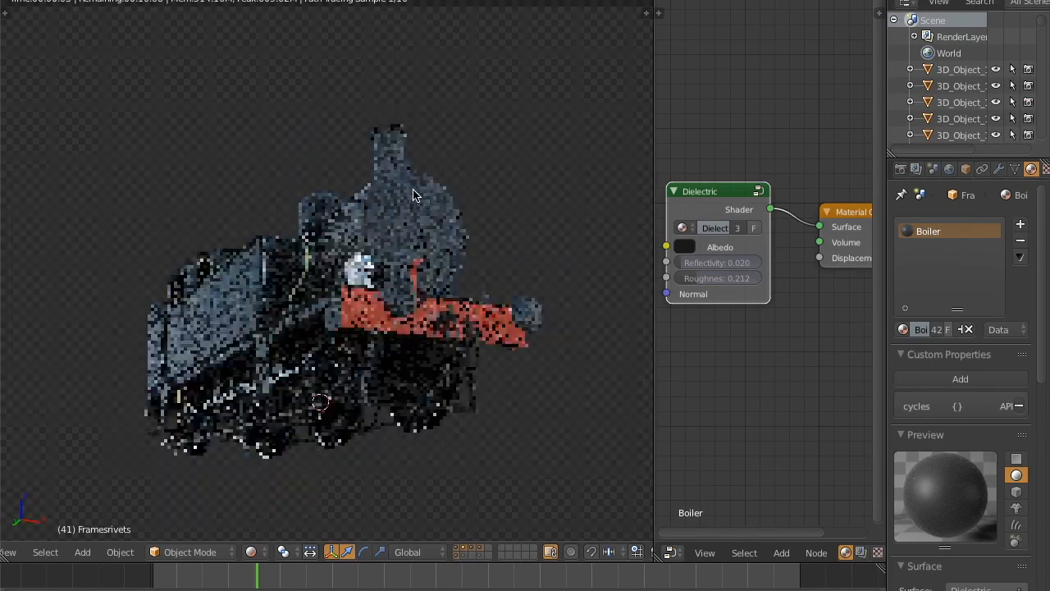
scroll(415, 193, "up", 2)
middle_click_drag(568, 174, 551, 364)
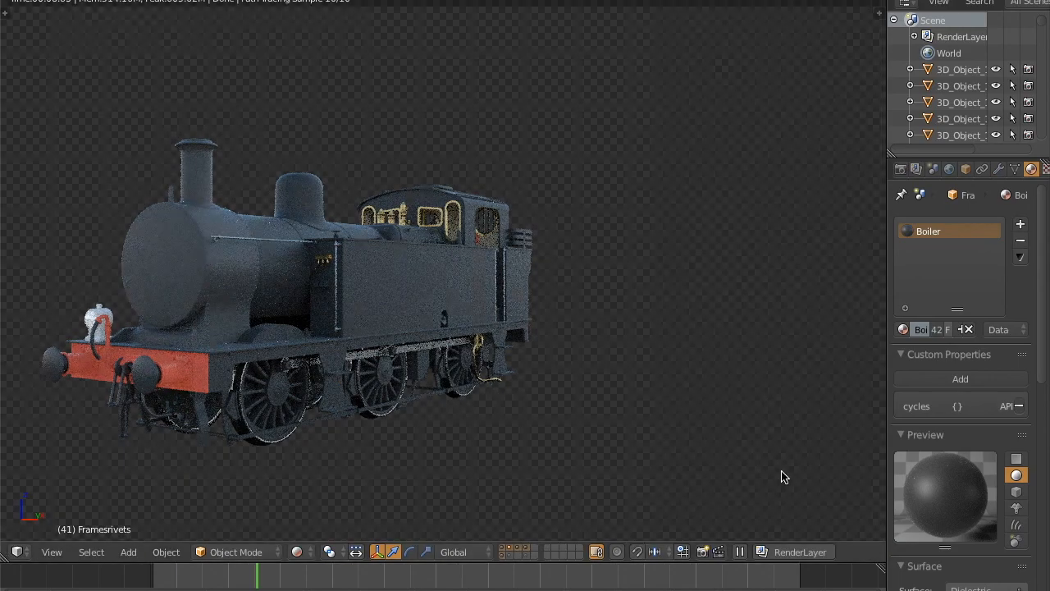